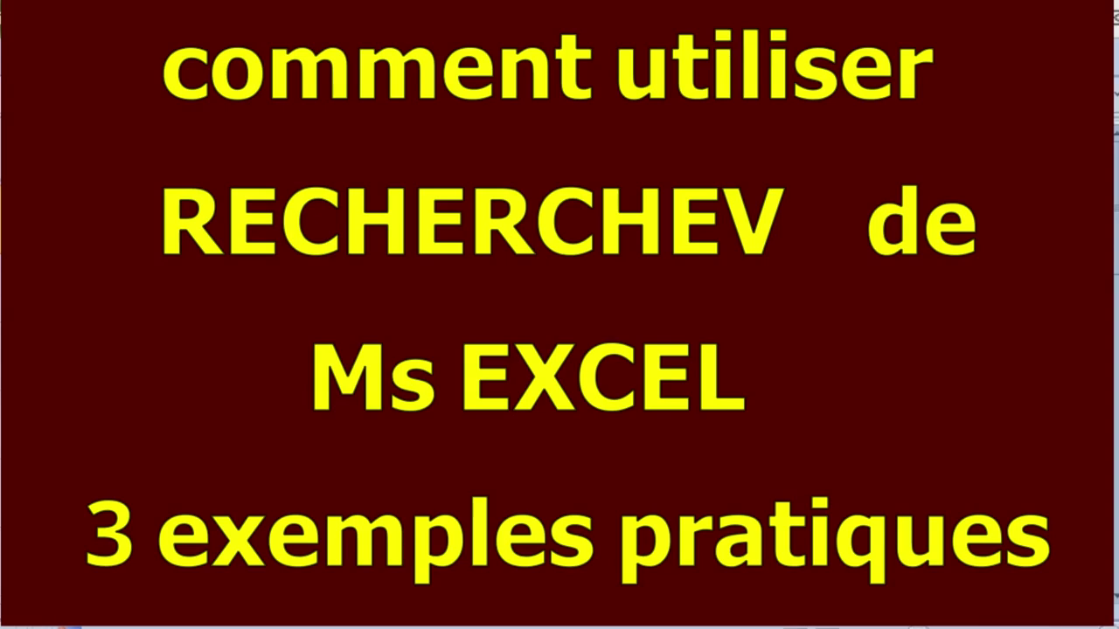
Step: Review the exercise list on the accueil sheet, then open ex1 and select its country/capital table A1:B5
left_click_drag(70, 220, 893, 255)
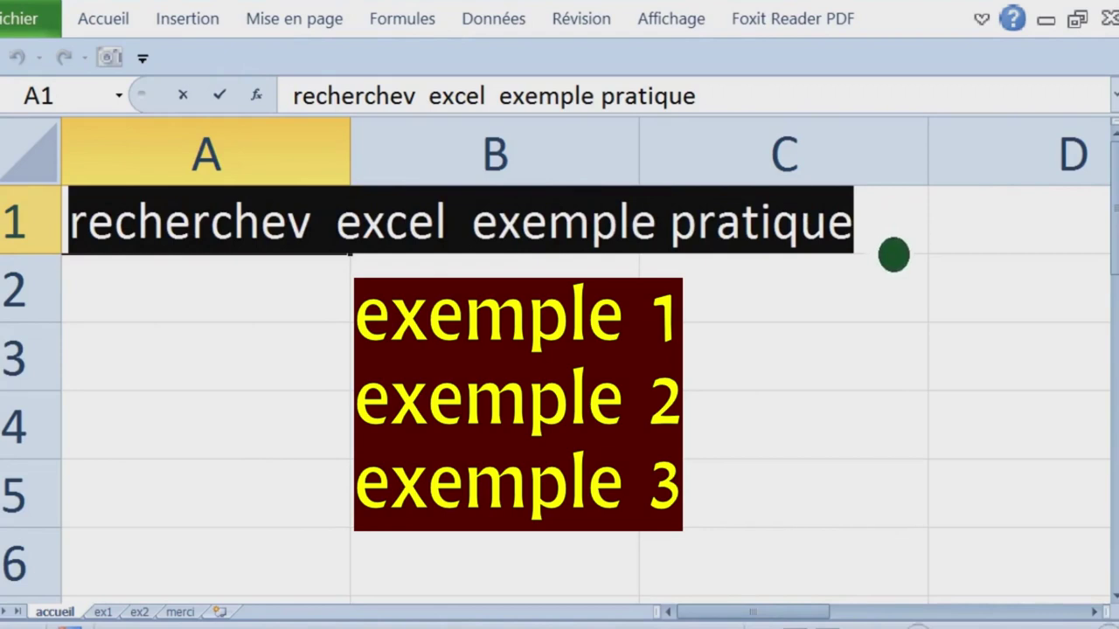
left_click(498, 247)
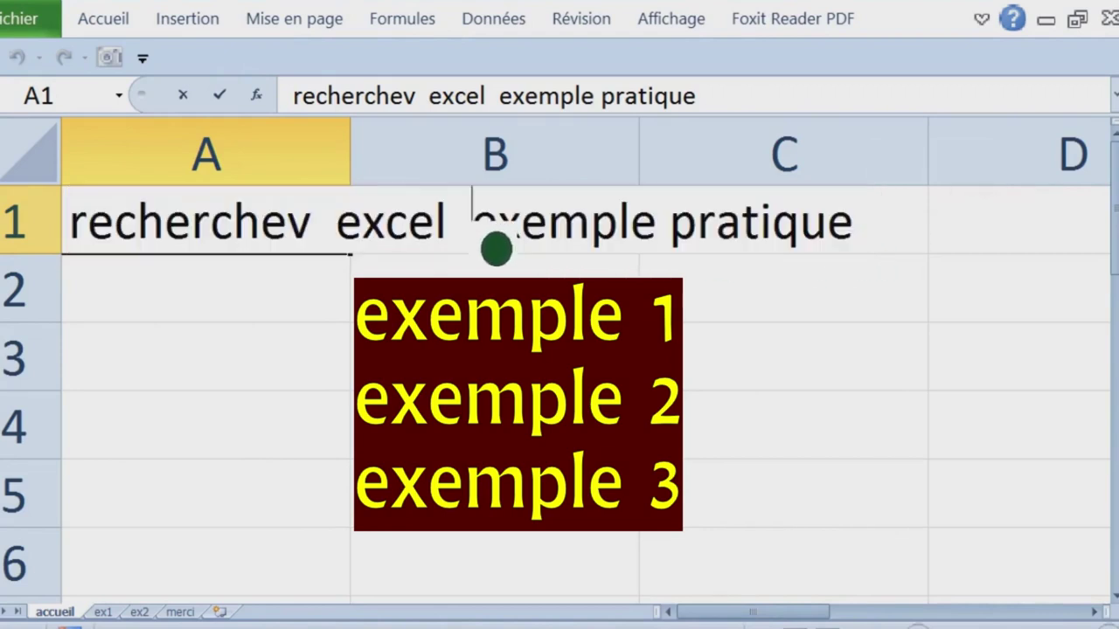
left_click(495, 355)
key("Return")
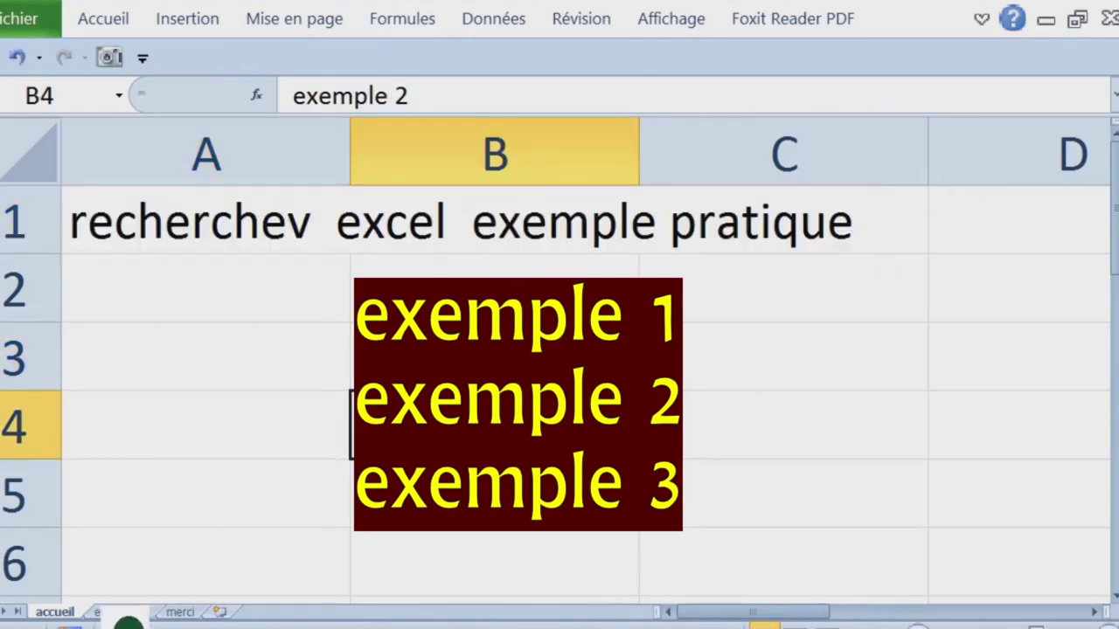
left_click(109, 615)
mouse_move(114, 174)
left_mouse_down()
mouse_move(242, 292)
mouse_move(275, 352)
left_mouse_up()
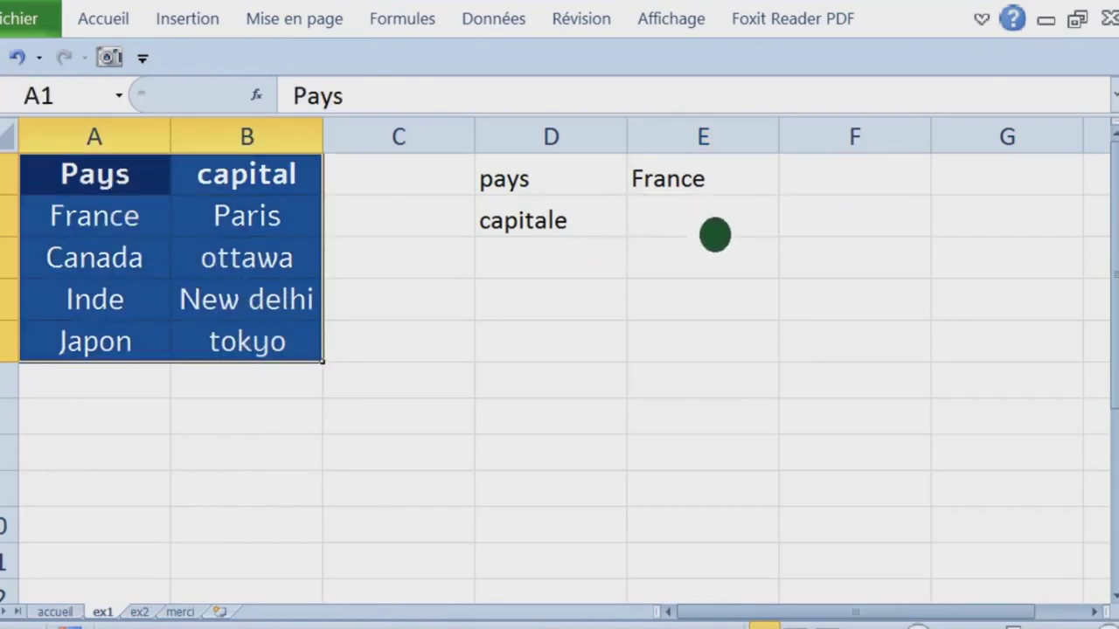
Step: Enter ? in the capitale cell E2
left_click(695, 210)
key("Up")
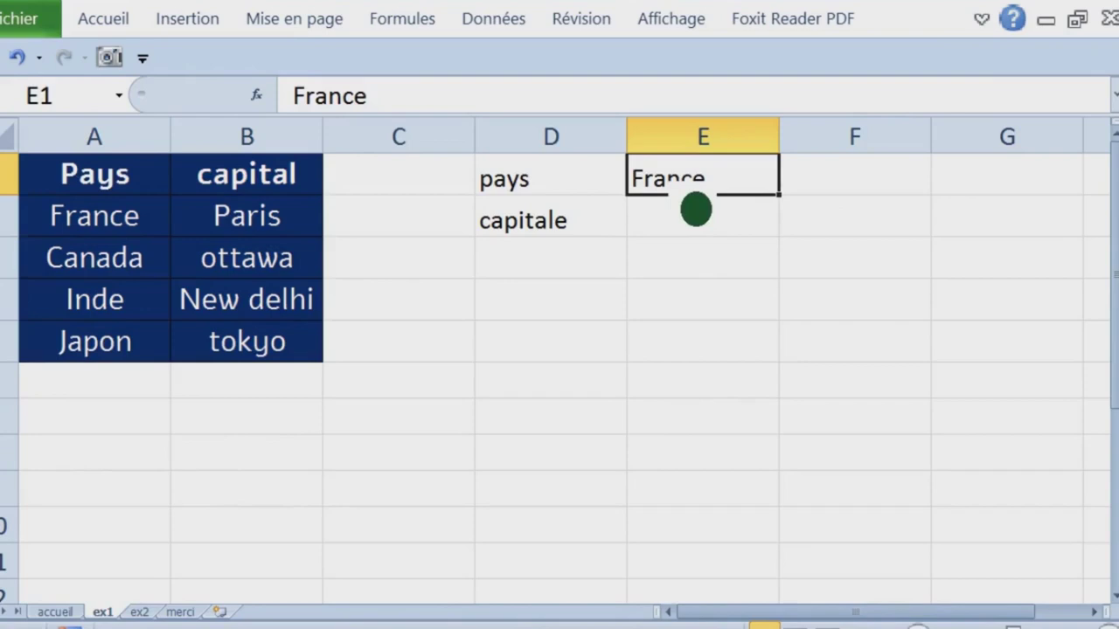
left_click(697, 235)
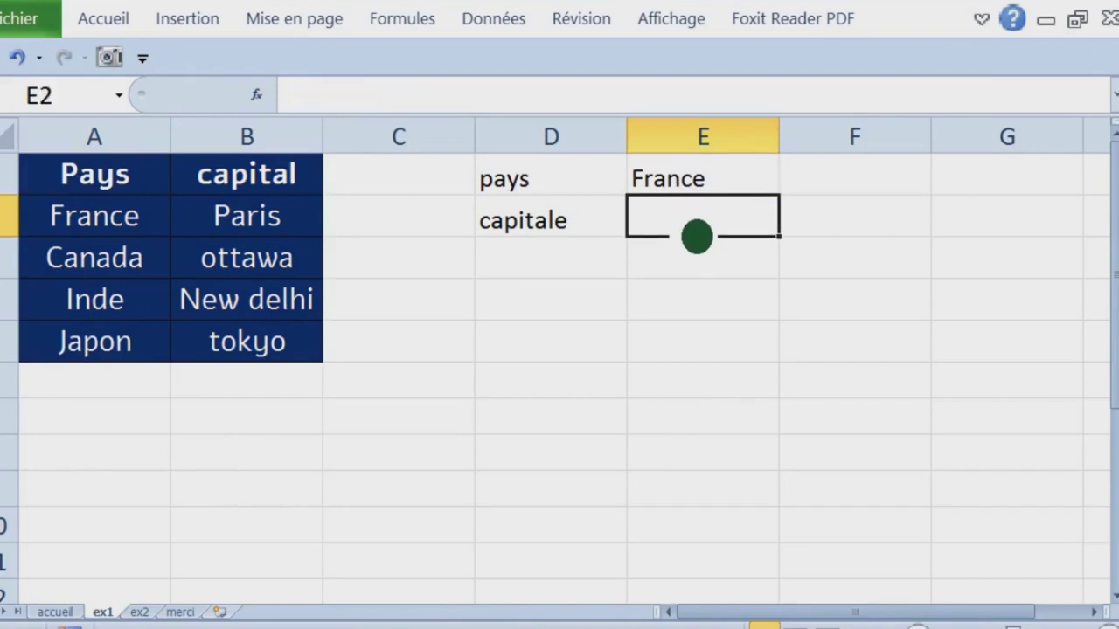
type(".")
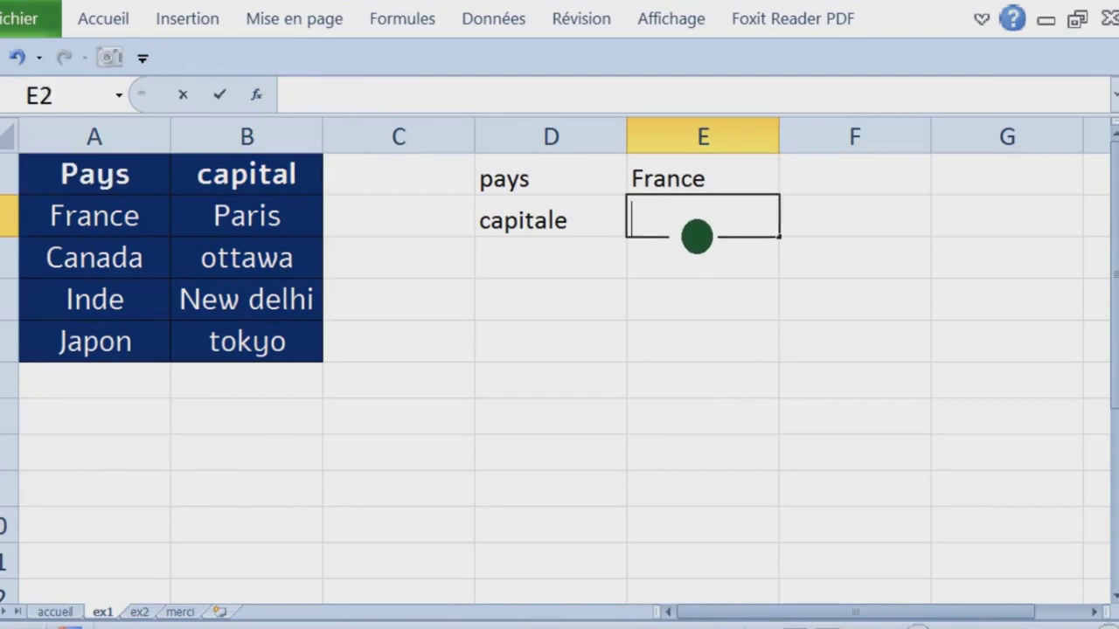
left_click(723, 257)
Step: Fill the France/Paris row green
left_click(713, 190)
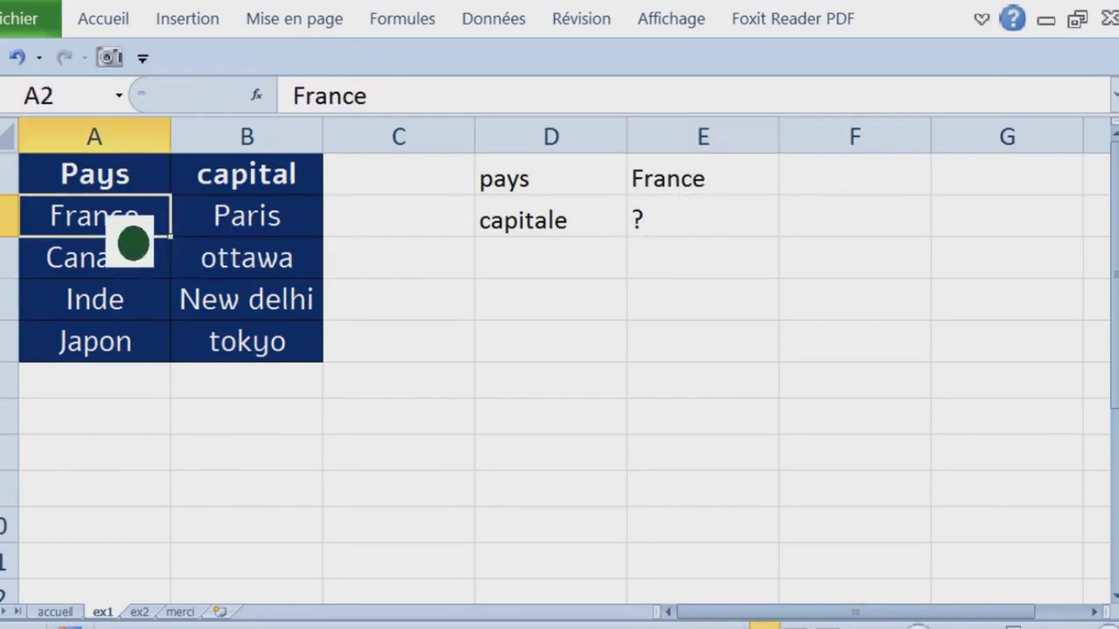
left_click_drag(135, 229, 263, 229)
left_click(103, 19)
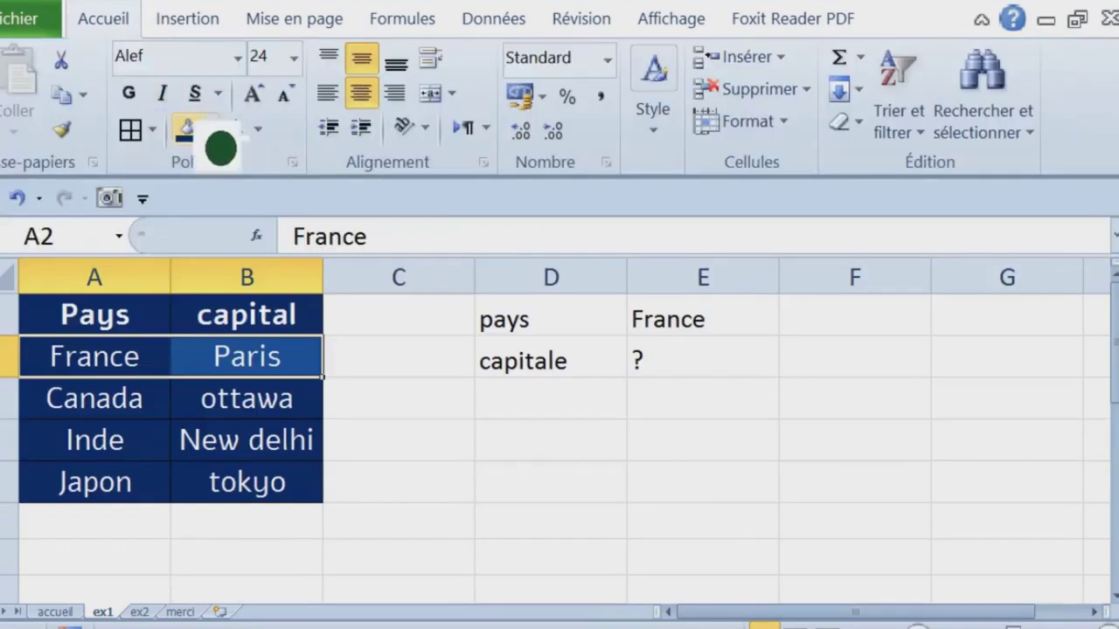
left_click(211, 130)
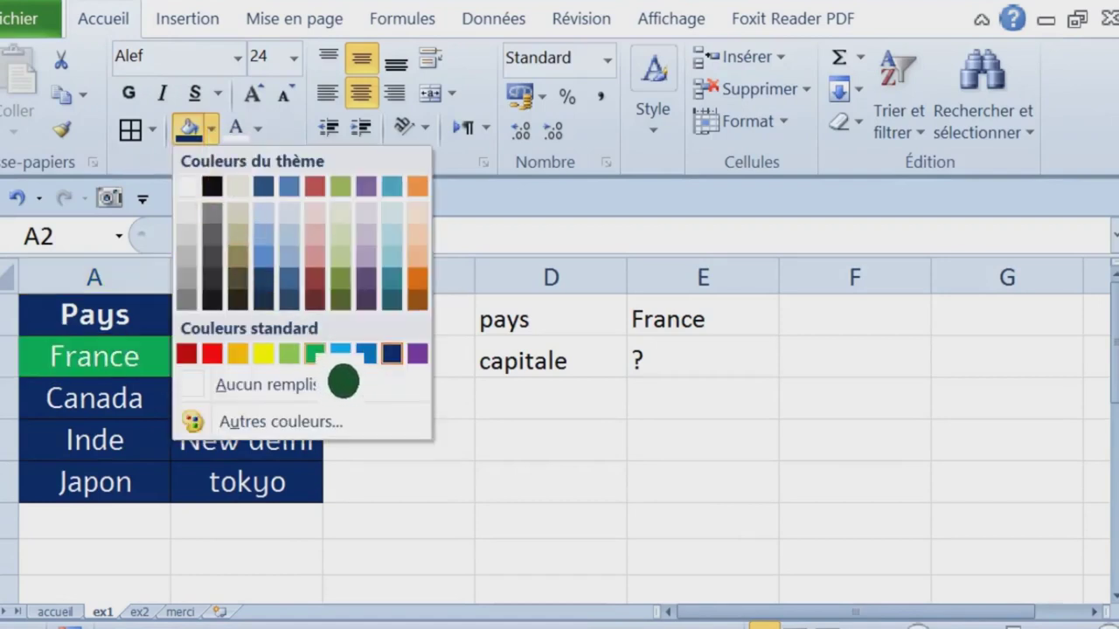
left_click(315, 353)
Step: Change the pays value to japon and fill the Japon/tokyo row yellow with black text
left_click(713, 331)
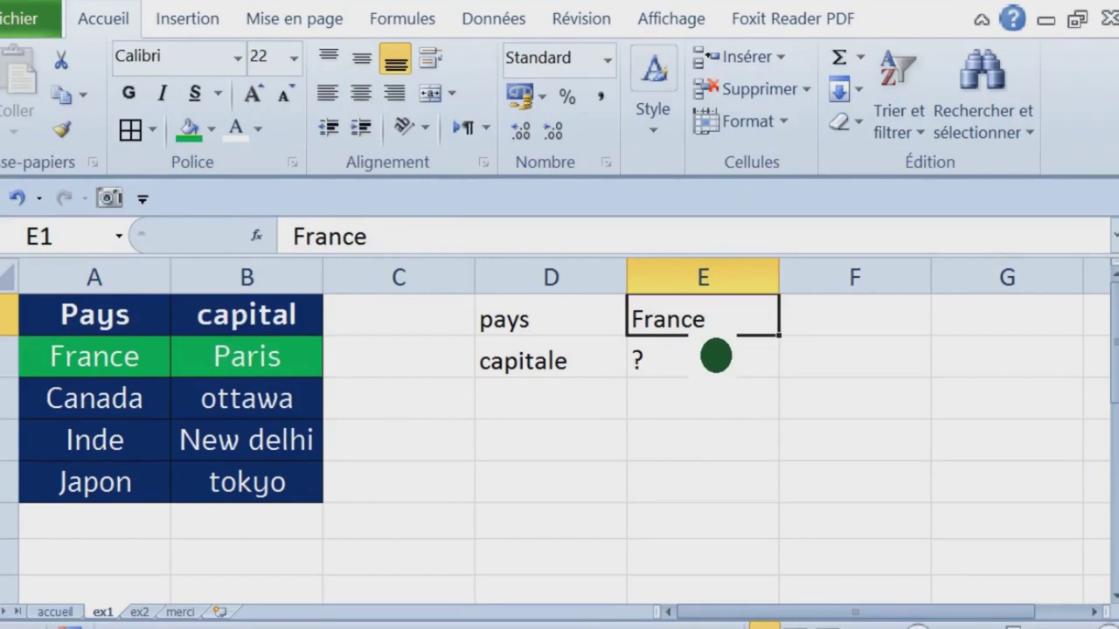
type("japon")
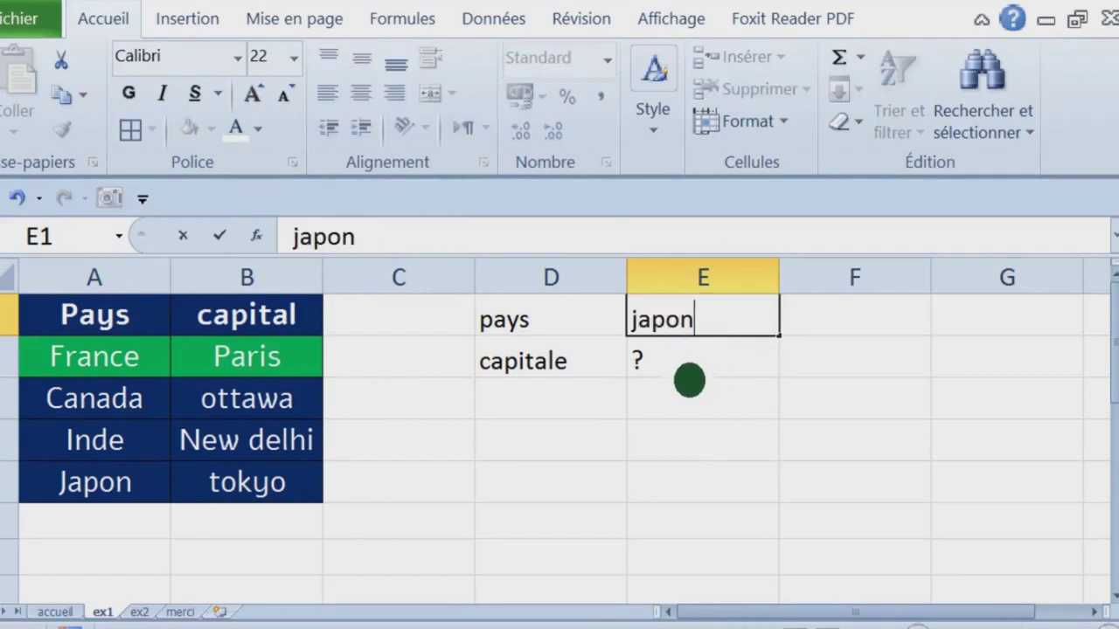
key("Return")
left_click_drag(131, 485, 239, 486)
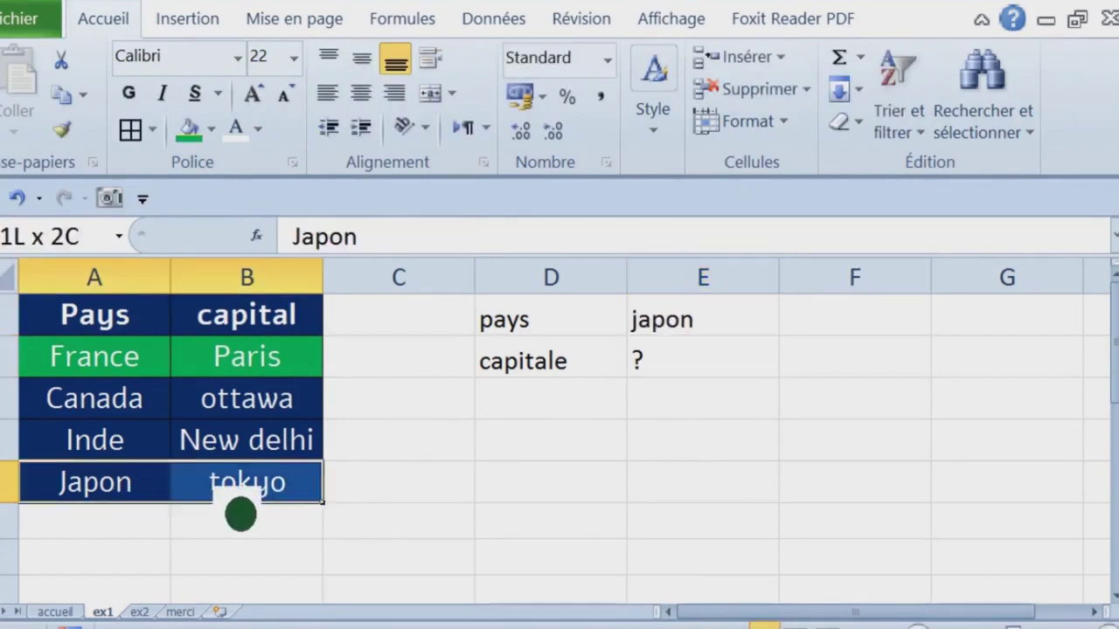
left_click(210, 129)
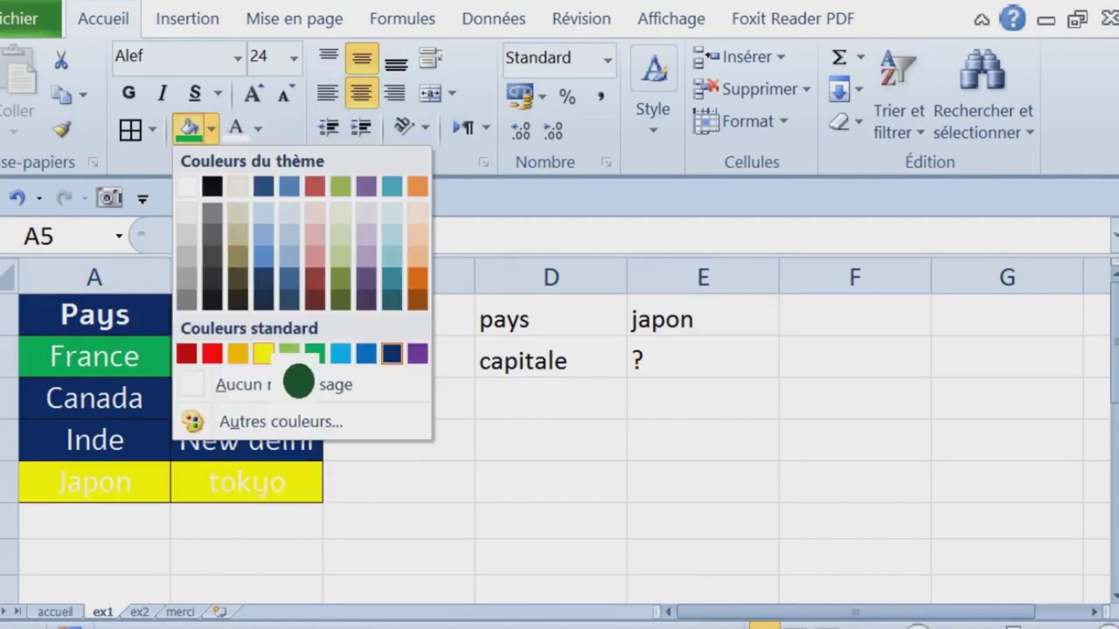
left_click(264, 353)
left_click(258, 129)
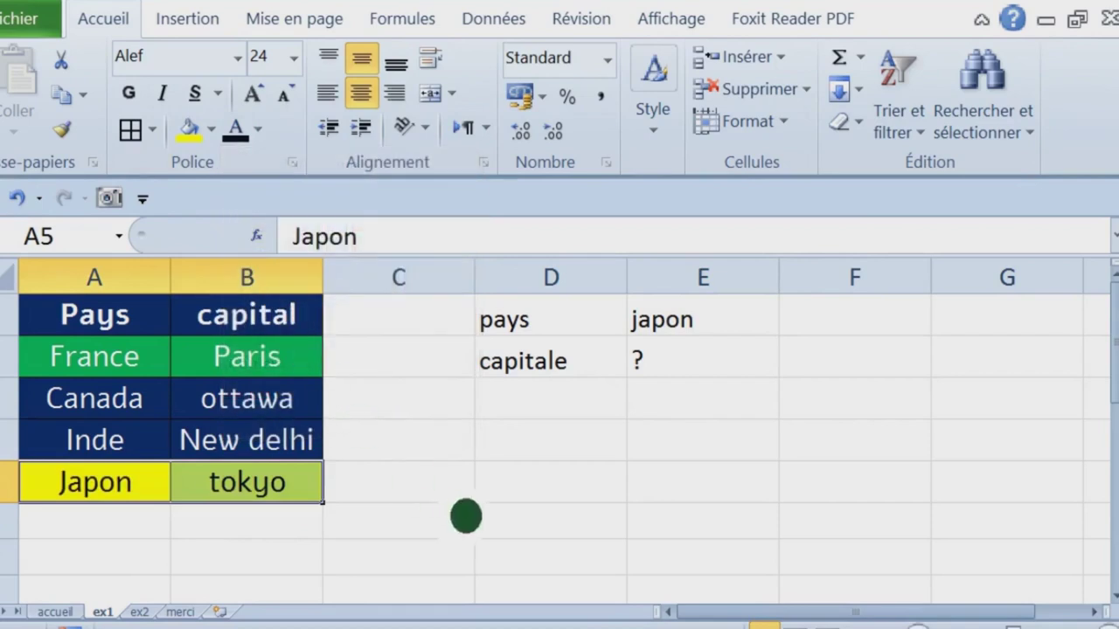
left_click(440, 467)
Step: Point out France, Paris, ottawa and New delhi in the table, then collapse the ribbon for more room
left_click(131, 411)
left_click(140, 372)
left_click(218, 392)
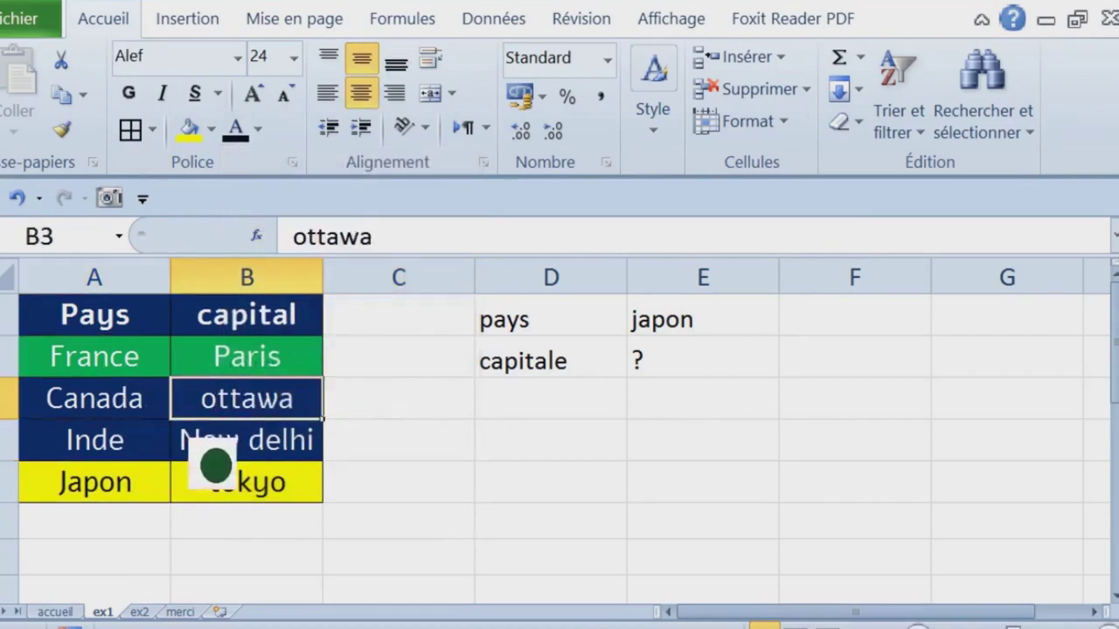
left_click(288, 446)
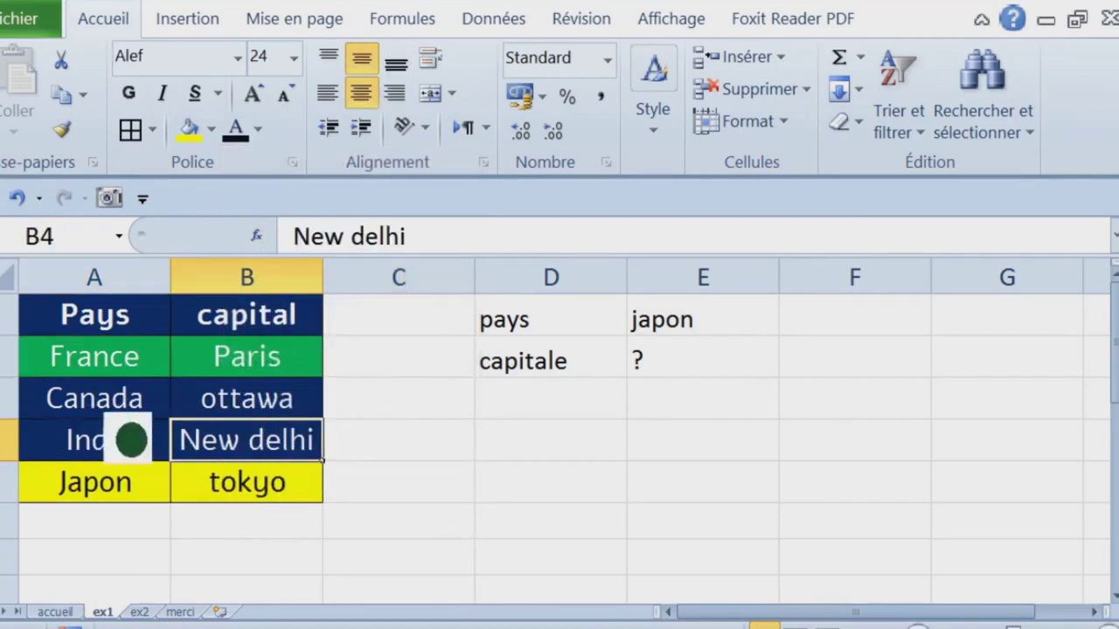
left_click(109, 367)
left_click(229, 367)
left_click(262, 403)
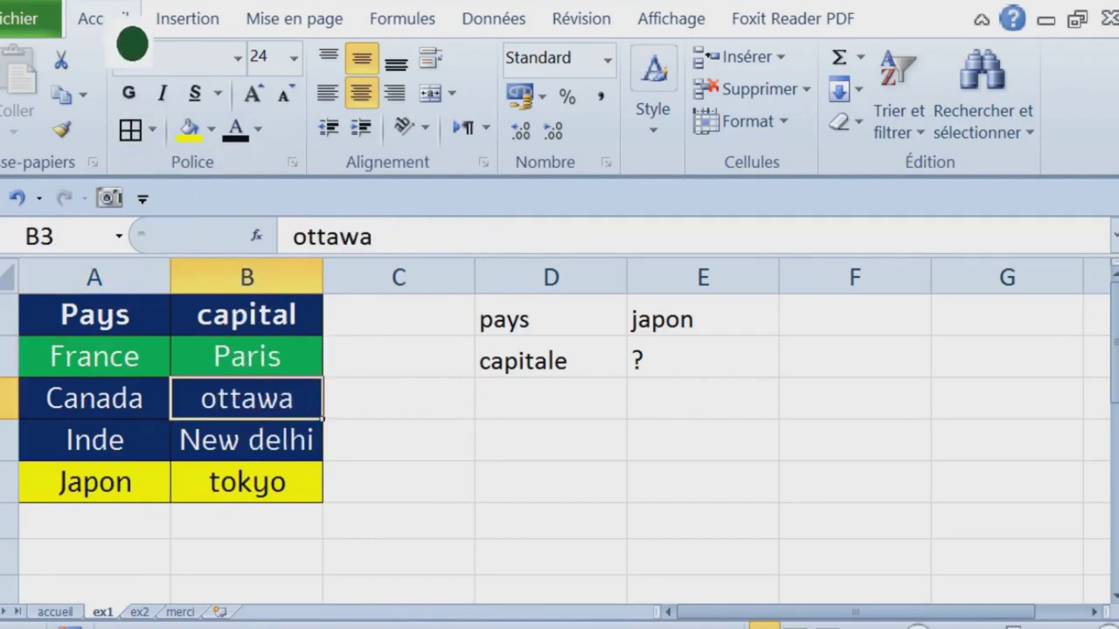
double_click(132, 44)
Step: Delete japon from E1 and the ? from E2, leaving both lookup cells empty
left_click(713, 185)
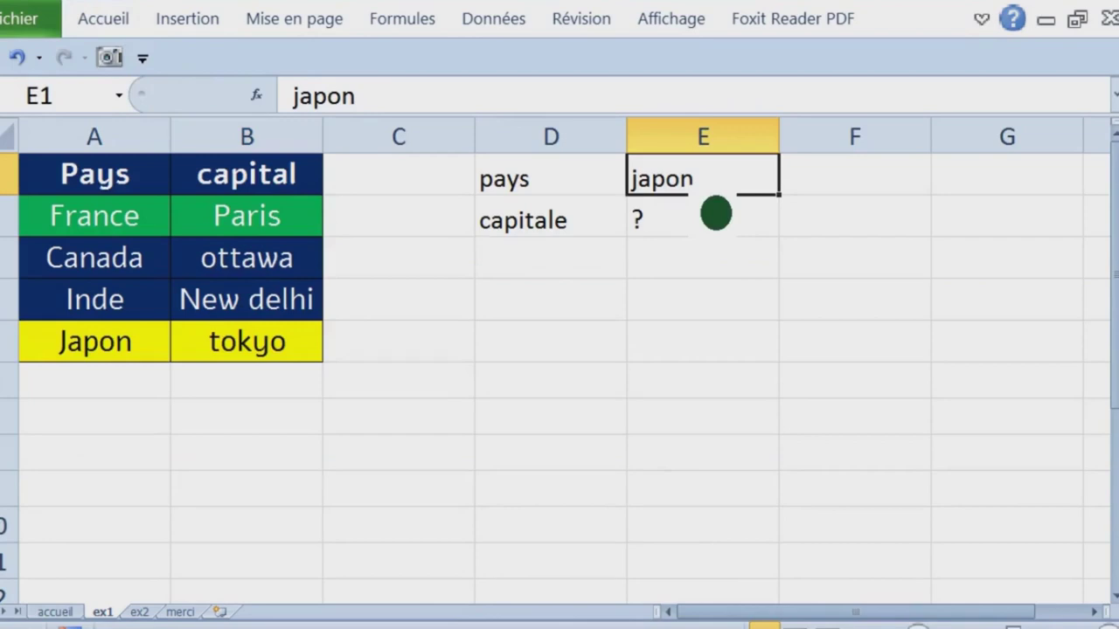
key("Delete")
left_click(717, 218)
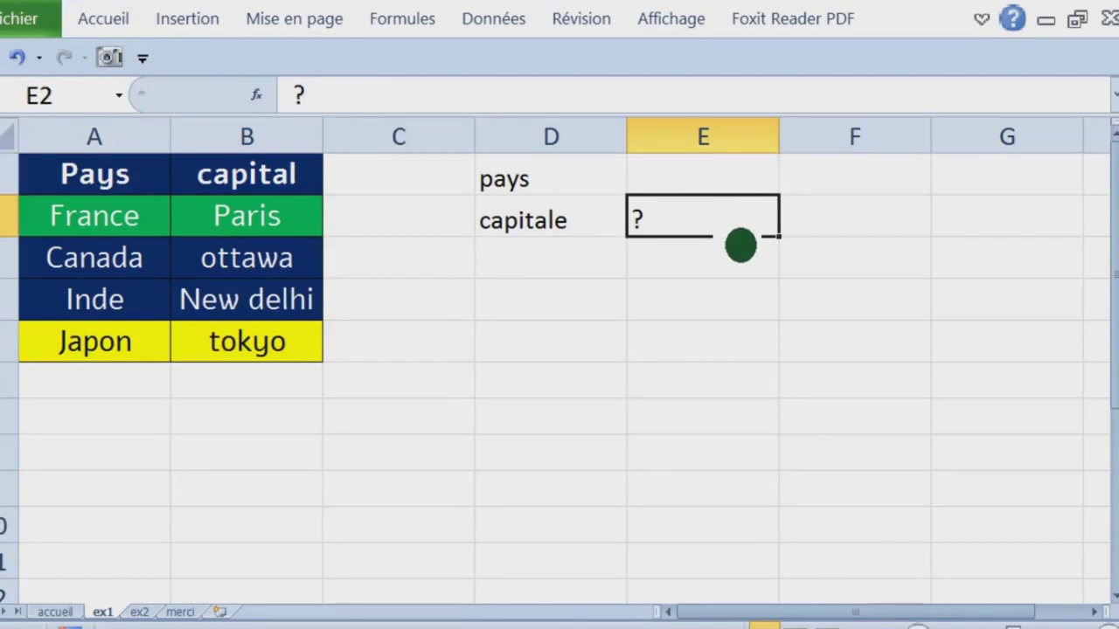
type(")")
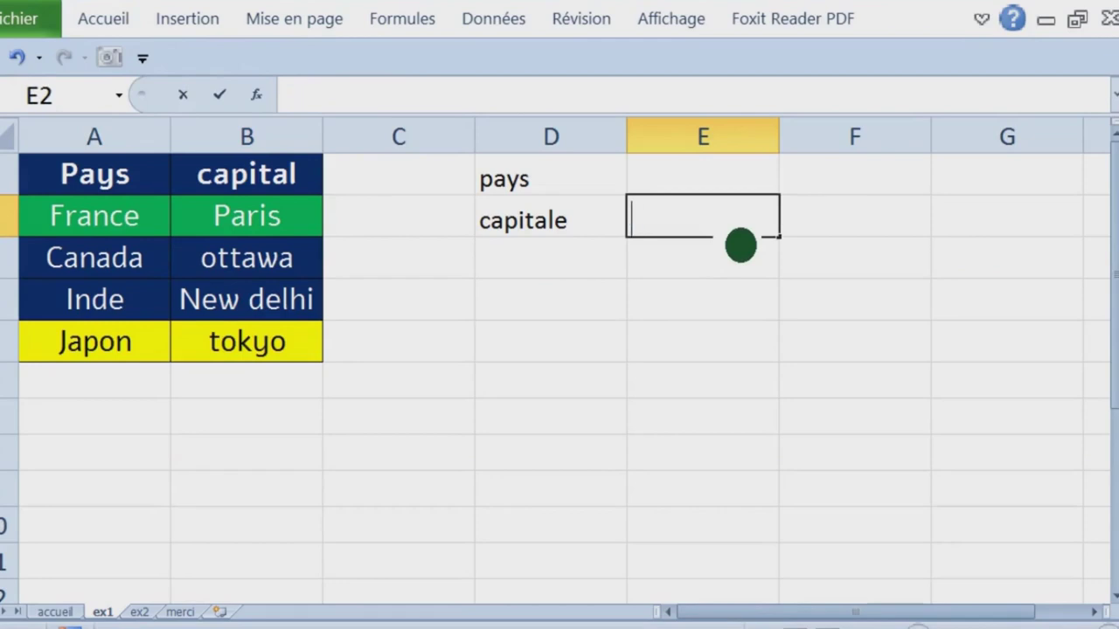
key("Escape")
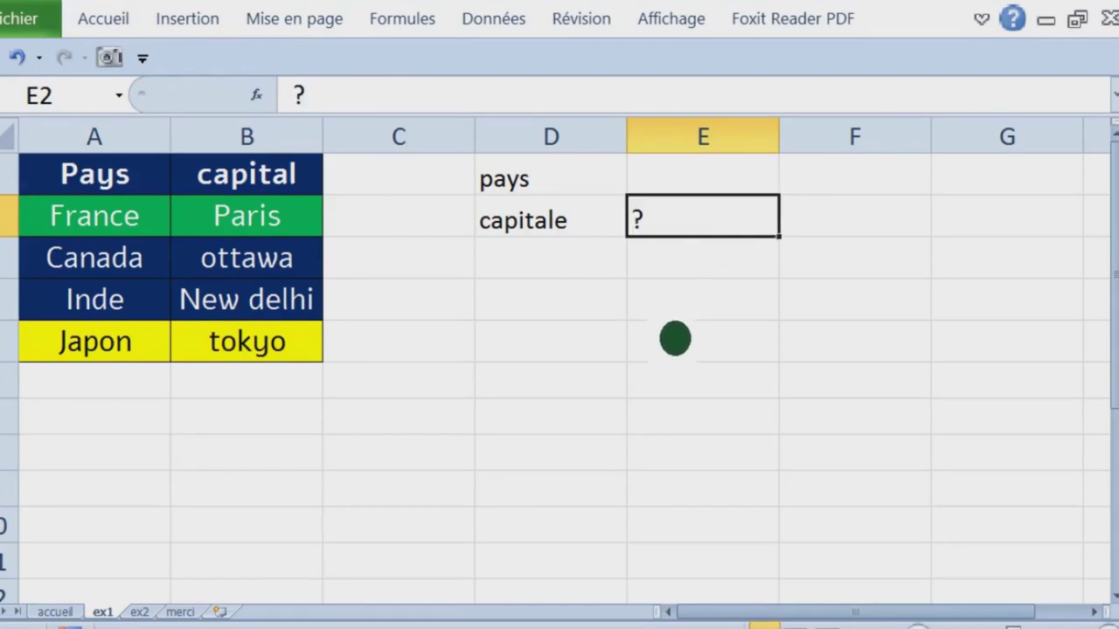
left_click(675, 339)
left_click(686, 228)
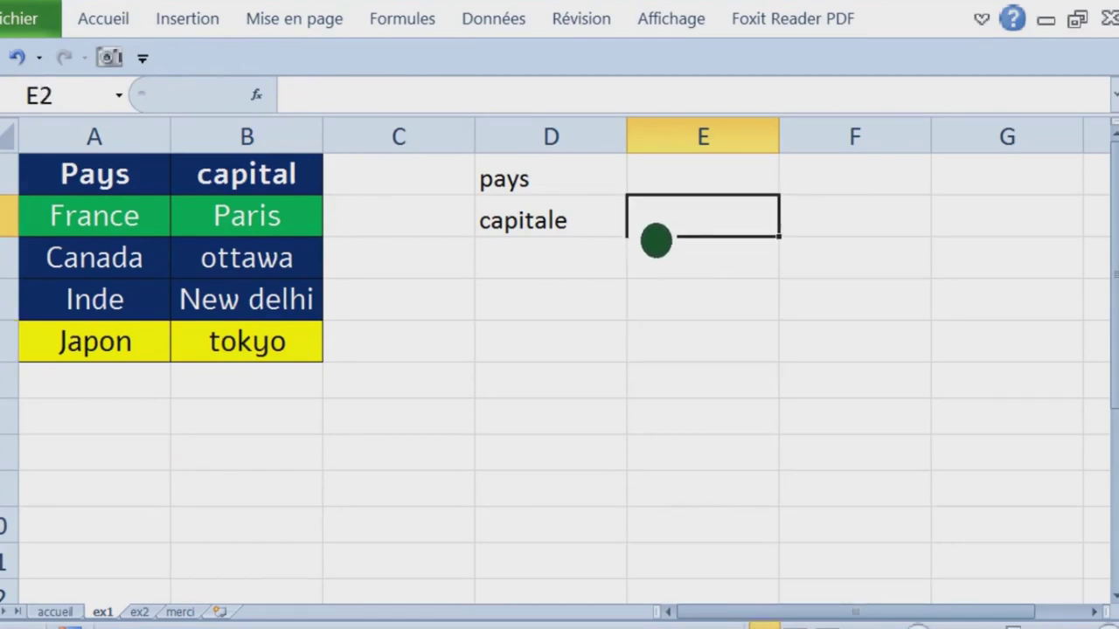
left_click(410, 25)
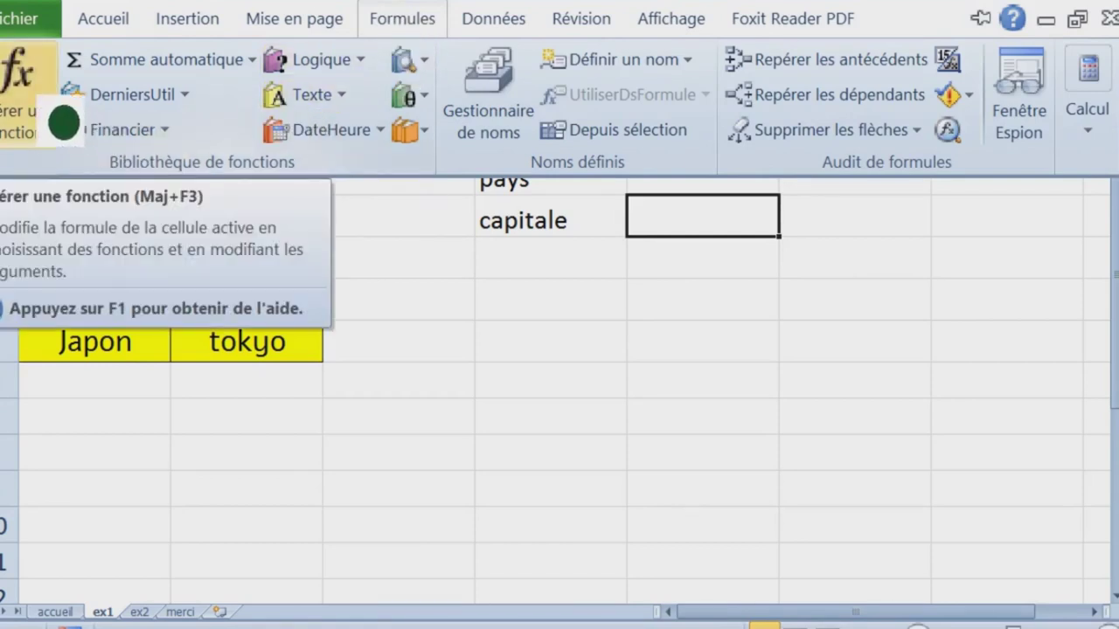
Step: Search for recherchev in the Insérer une fonction dialog for cell E2
left_click(64, 124)
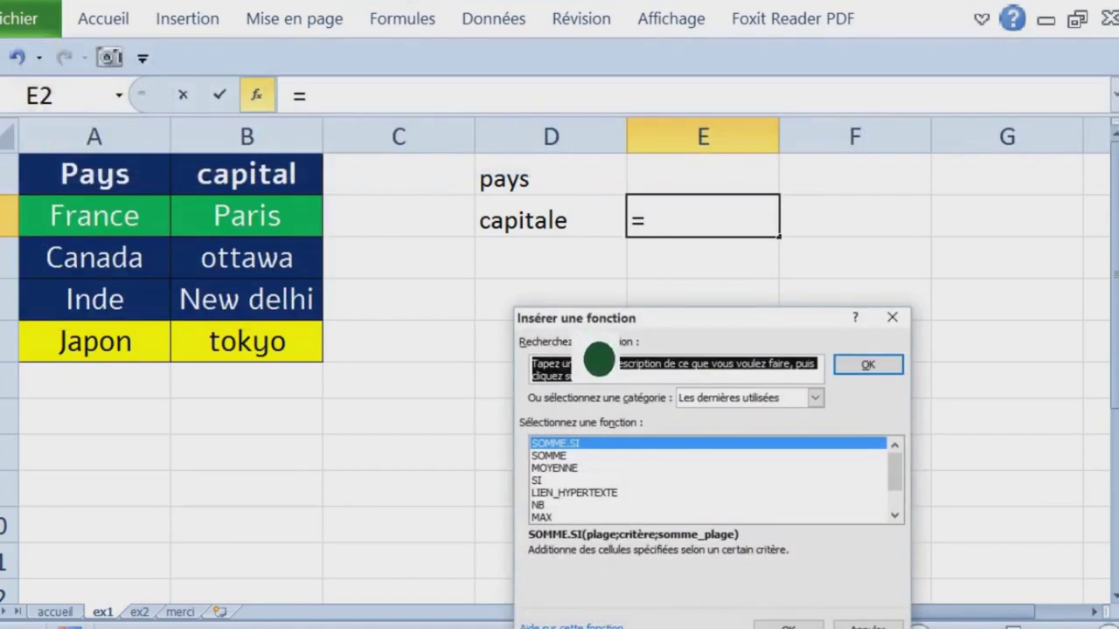
left_click_drag(648, 346, 443, 85)
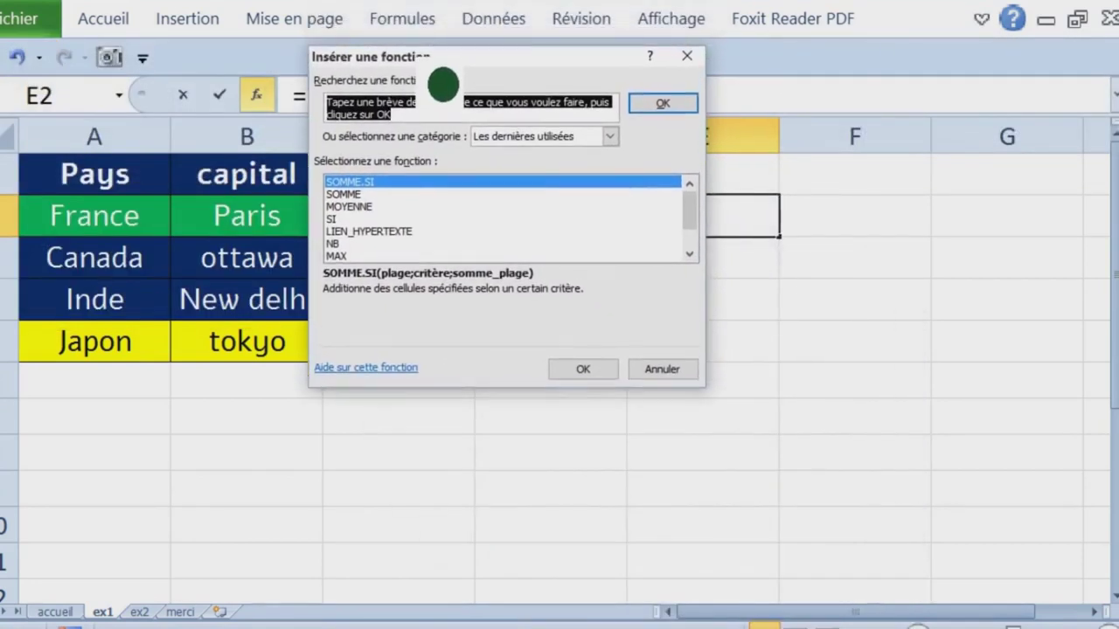
type("recherchev")
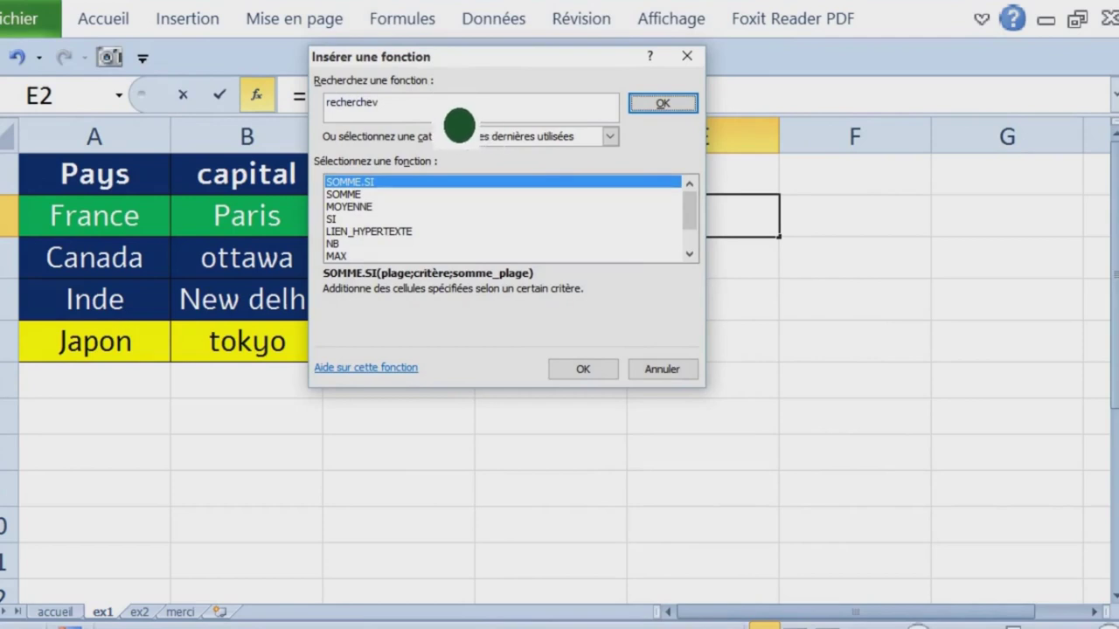
left_click(663, 106)
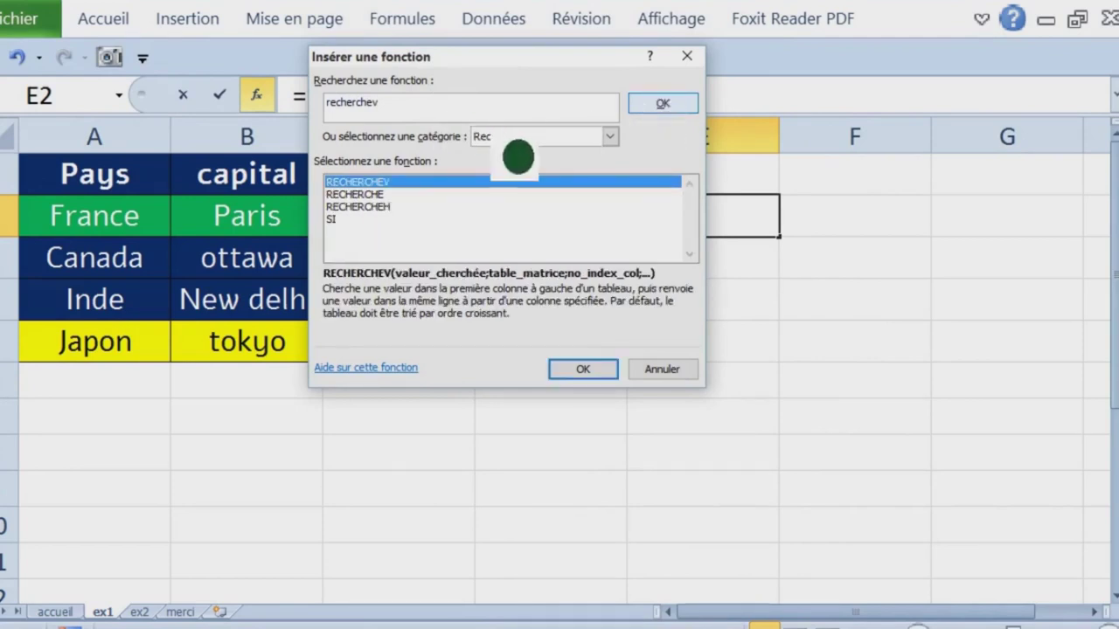
Step: Choose RECHERCHEV with Valeur_cherchée E1 and absolute Table_matrice $A$1:$B$5
left_click(583, 370)
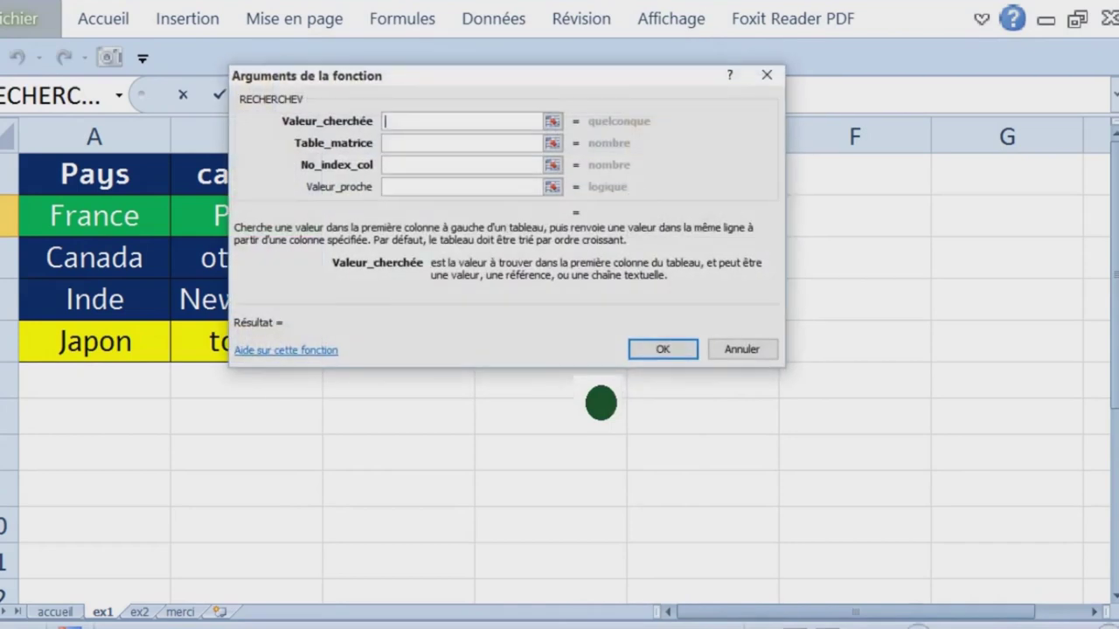
mouse_move(578, 102)
left_mouse_down()
mouse_move(713, 282)
mouse_move(581, 187)
left_mouse_up()
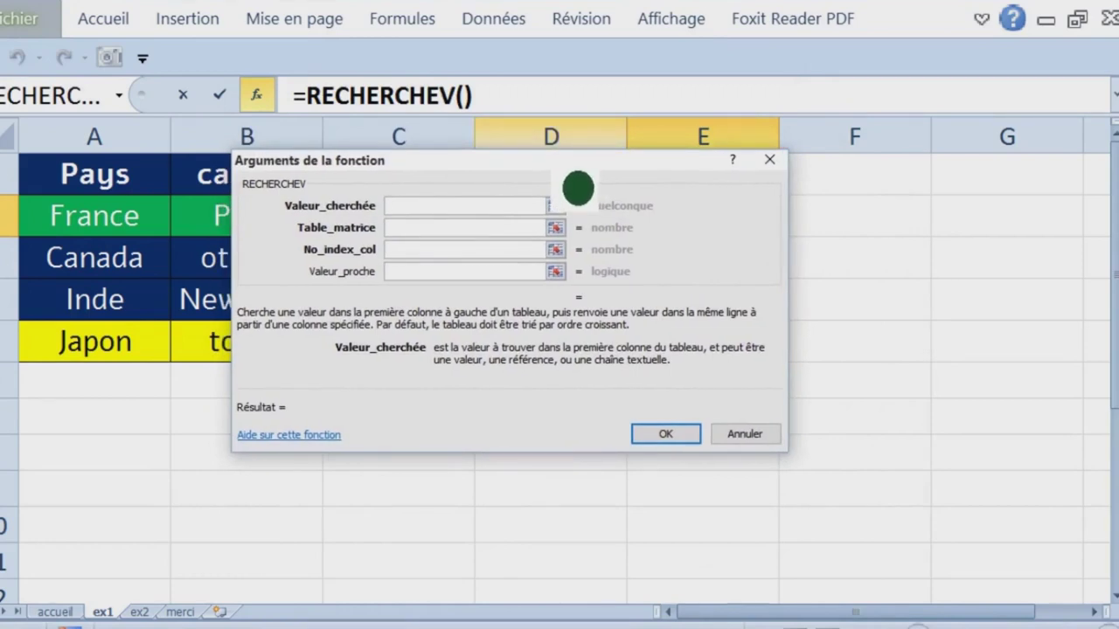
key("super+plus")
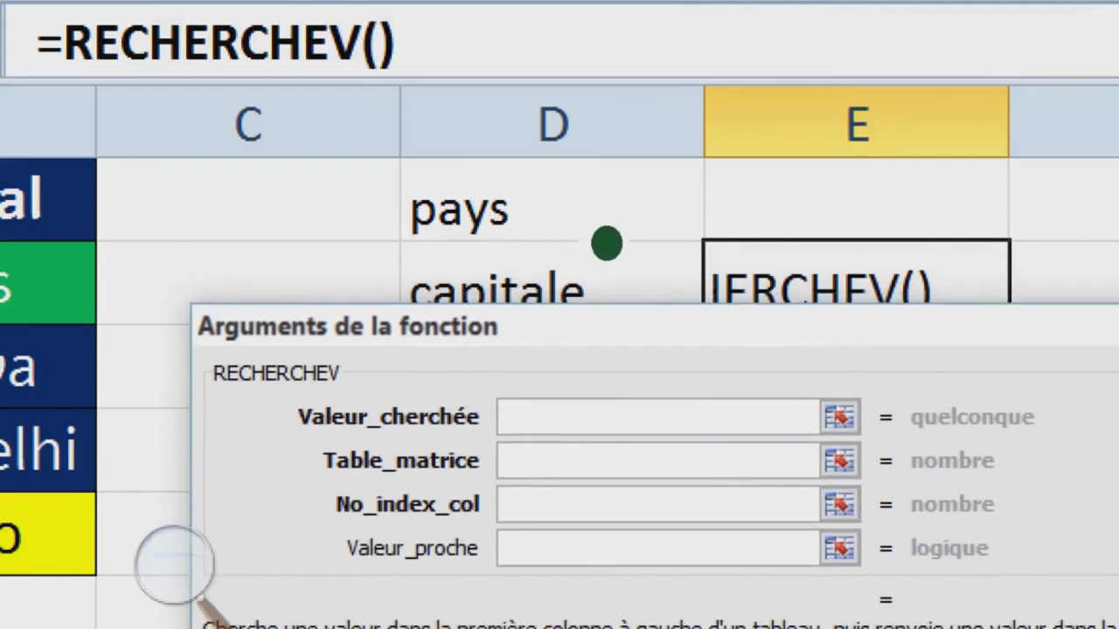
left_click(686, 207)
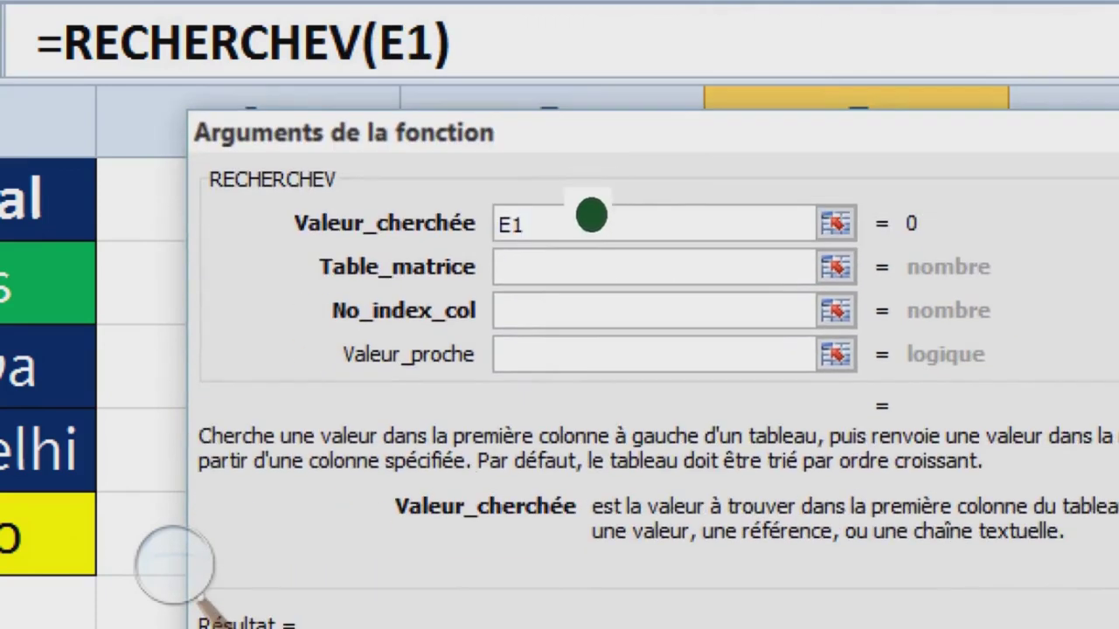
type("B1")
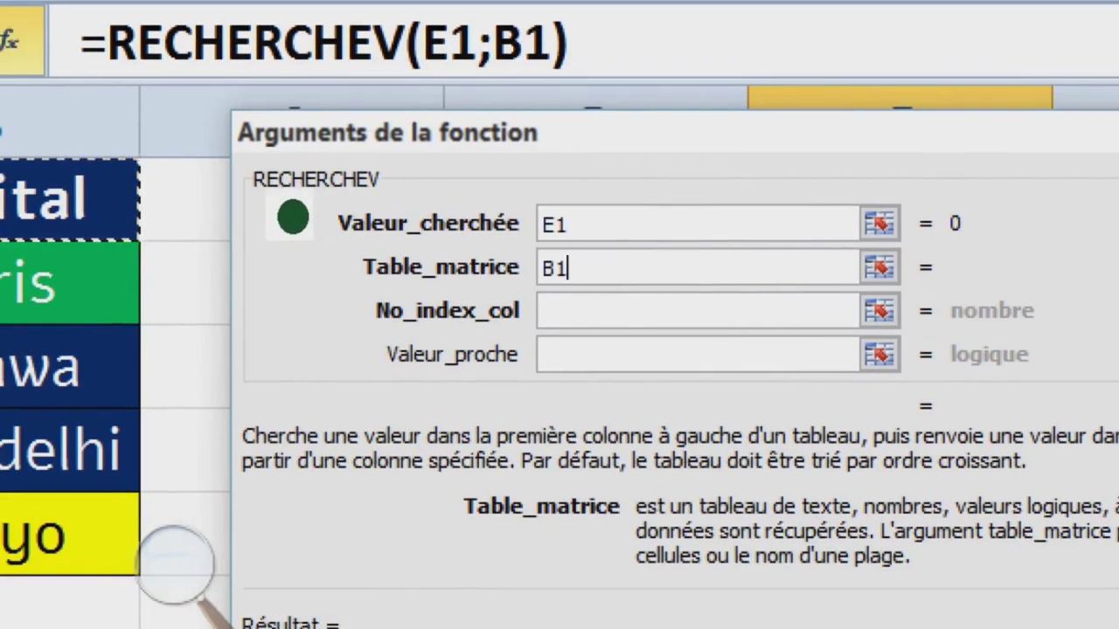
left_click(2, 199)
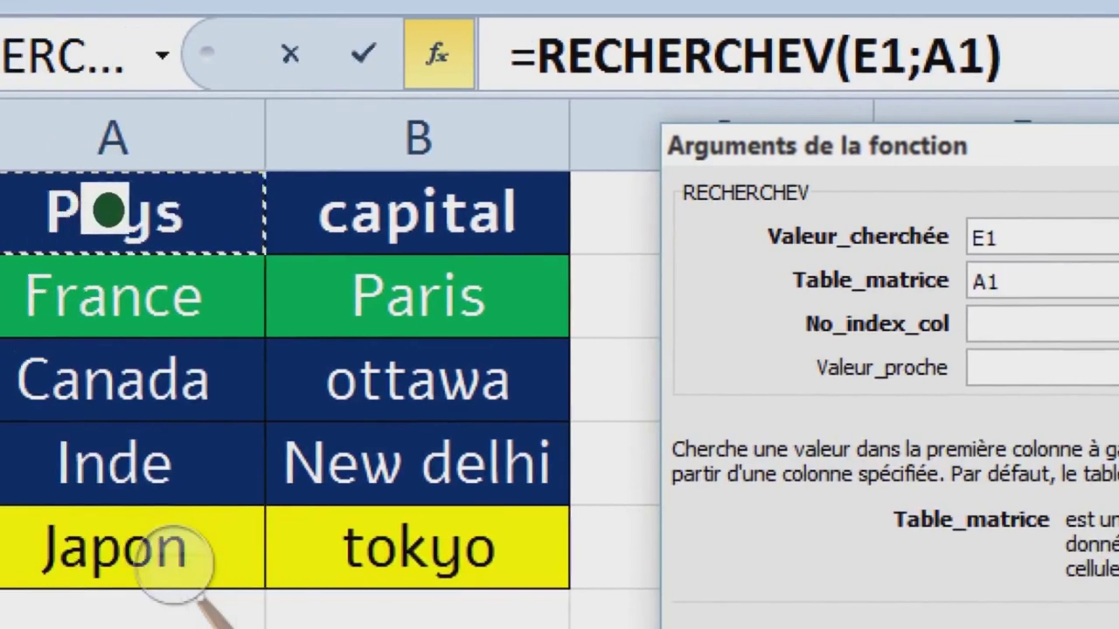
key("shift+Right")
key("shift+Down")
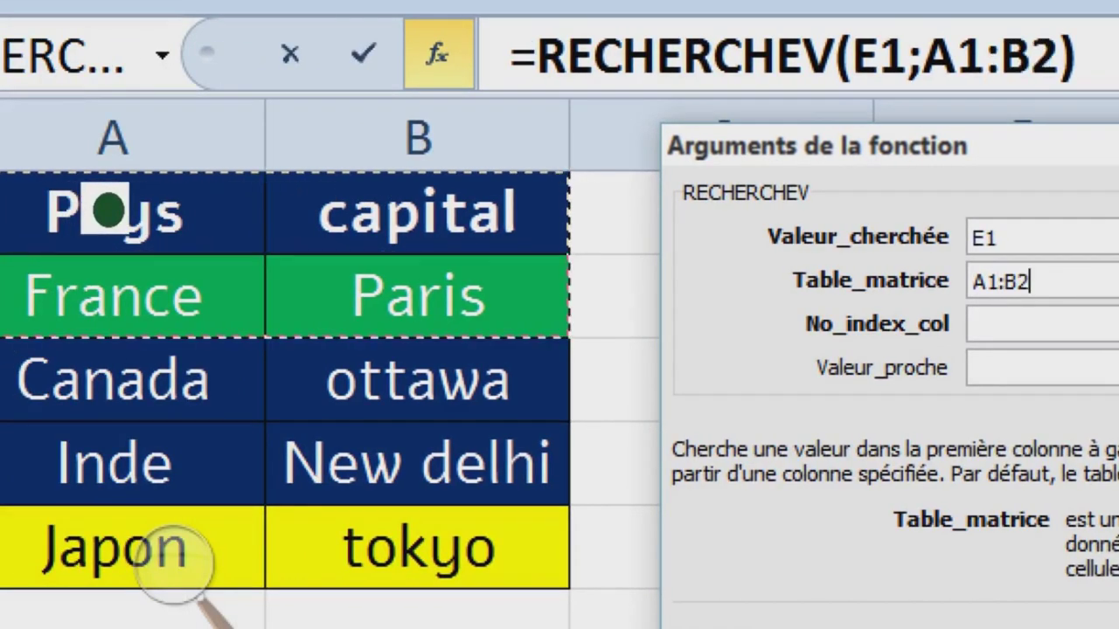
key("shift+Down")
key("shift+Down")
key("shift+Down")
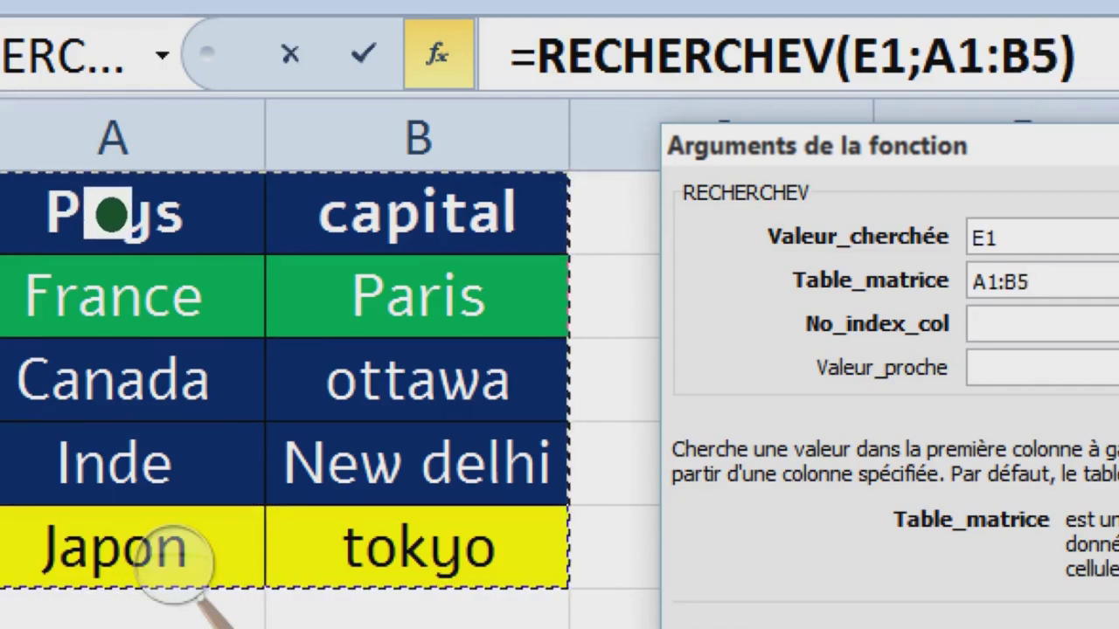
key("F4")
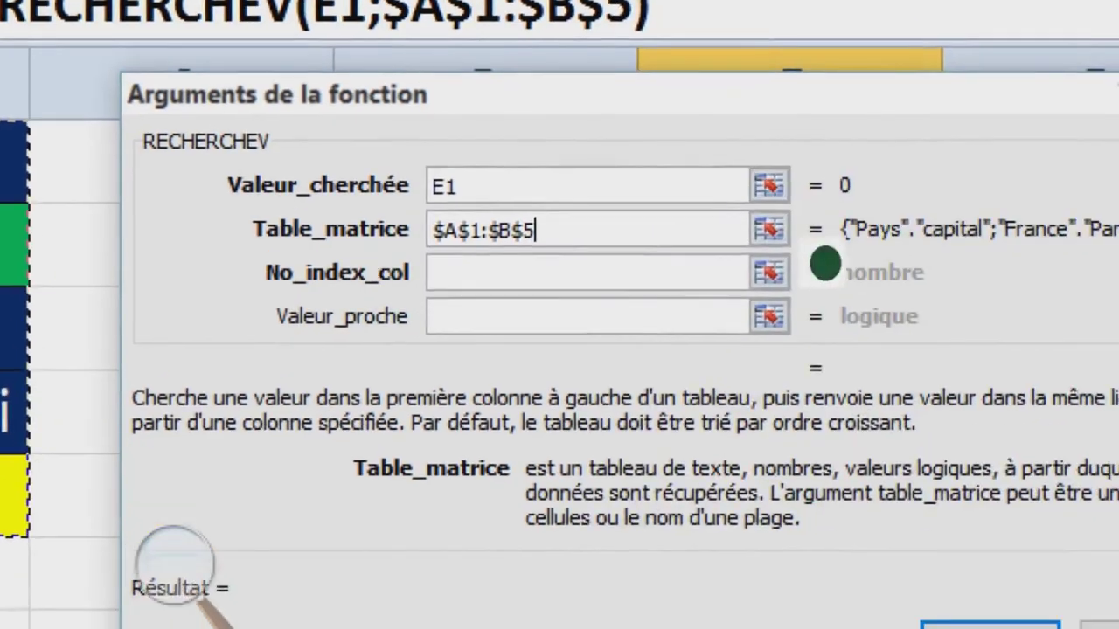
Step: Set No_index_col to 2 and Valeur_proche to FAUX, giving =RECHERCHEV(E1;$A$1:$B$5;2;FAUX)
left_click(561, 267)
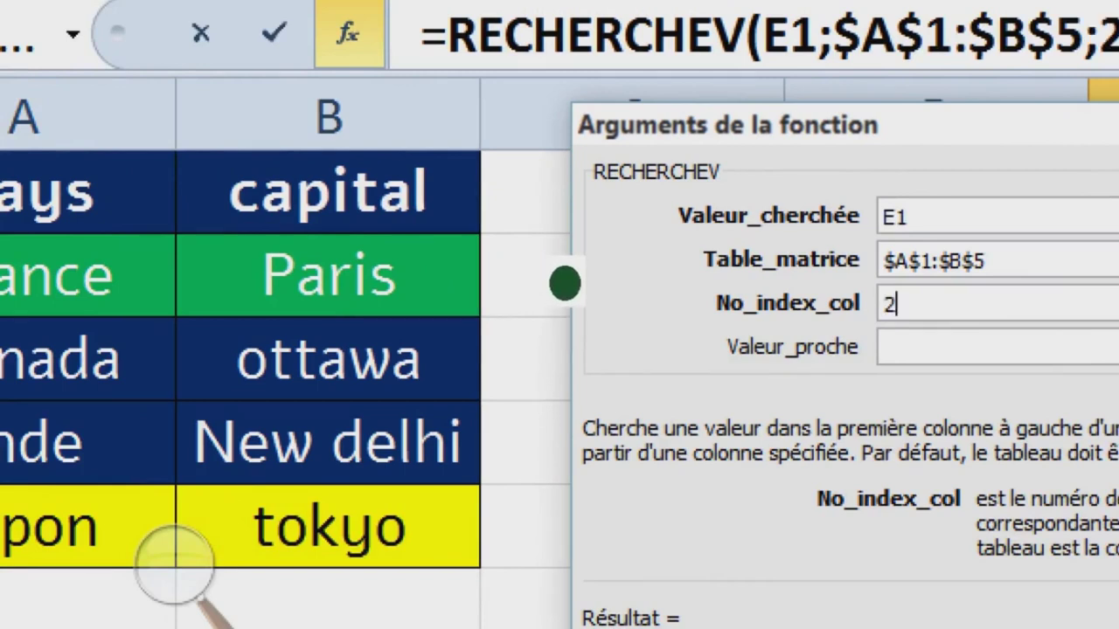
key("Tab")
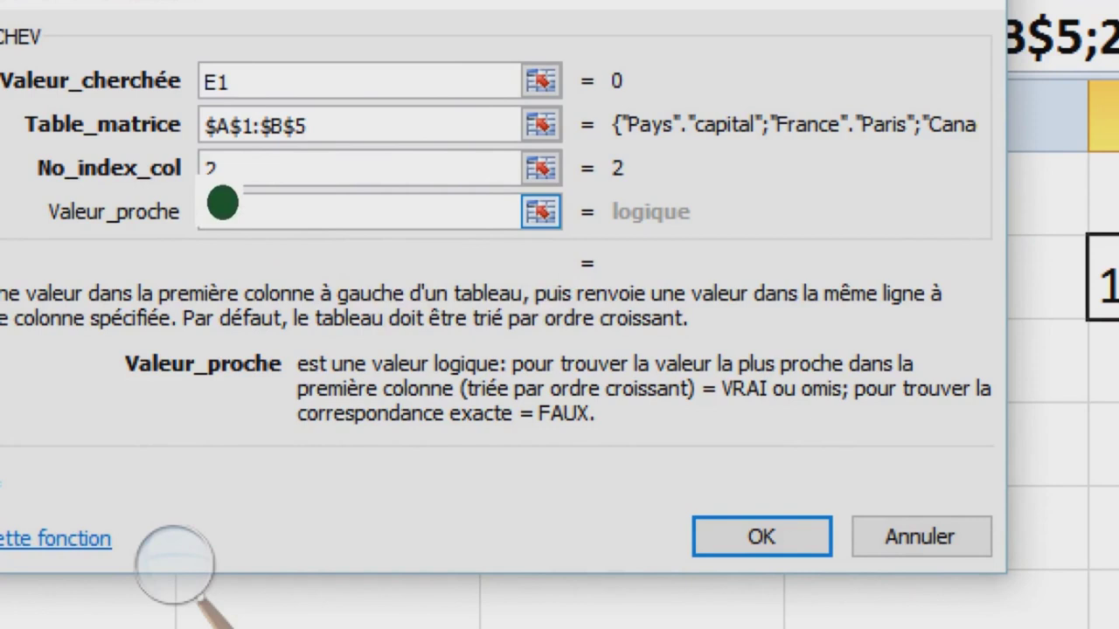
type("f")
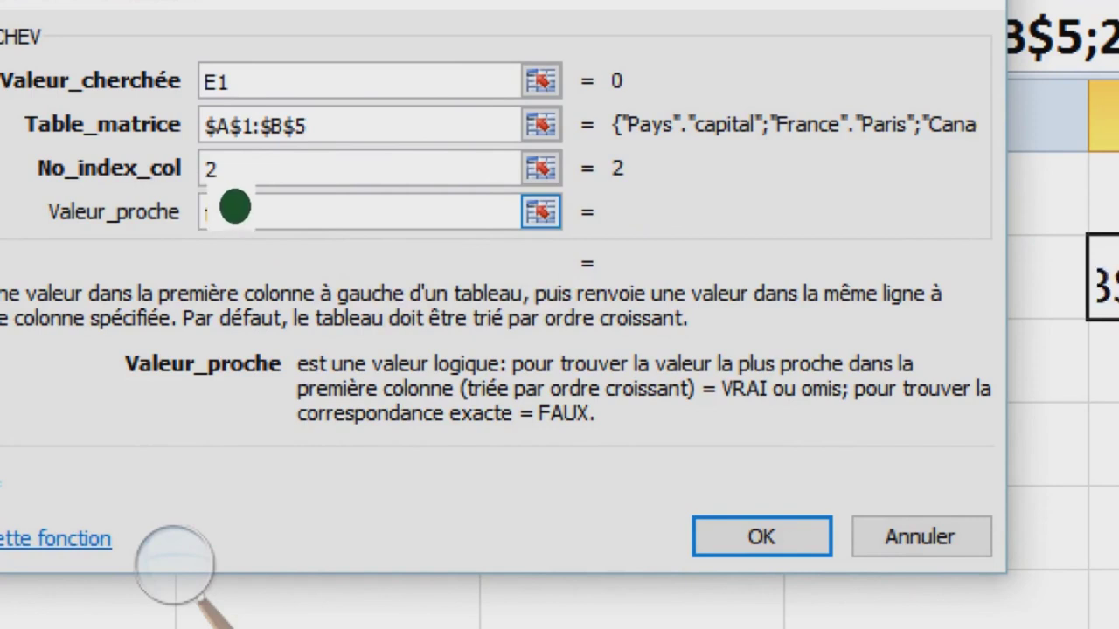
type("aux")
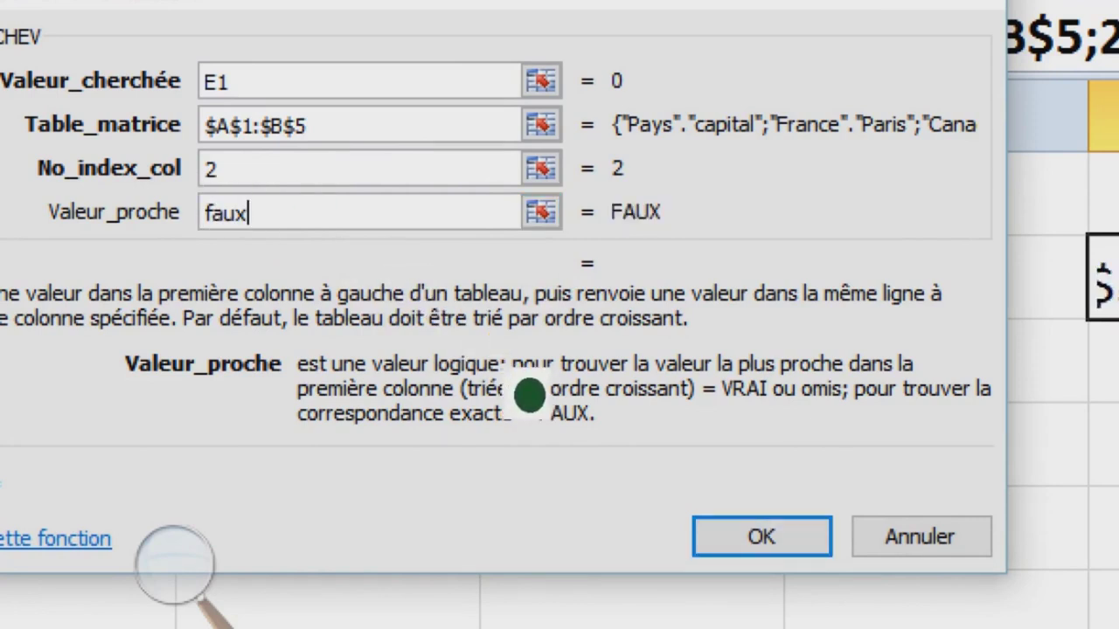
key("Return")
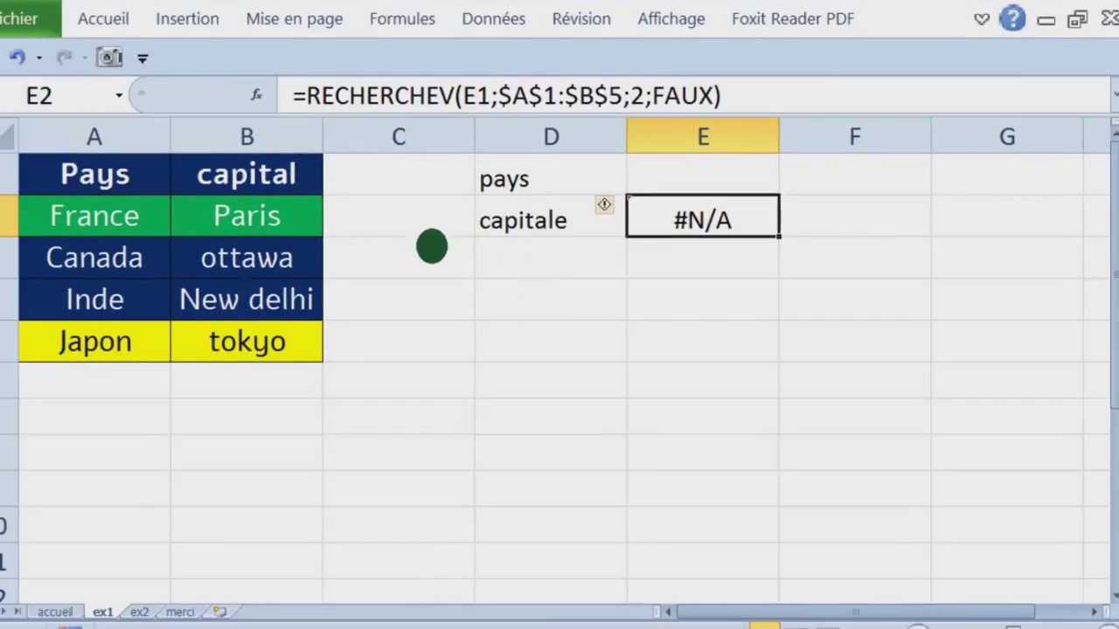
Step: Erase the RECHERCHEV text after = in E2 and begin typing sierreur
left_click(703, 194)
left_click(702, 208)
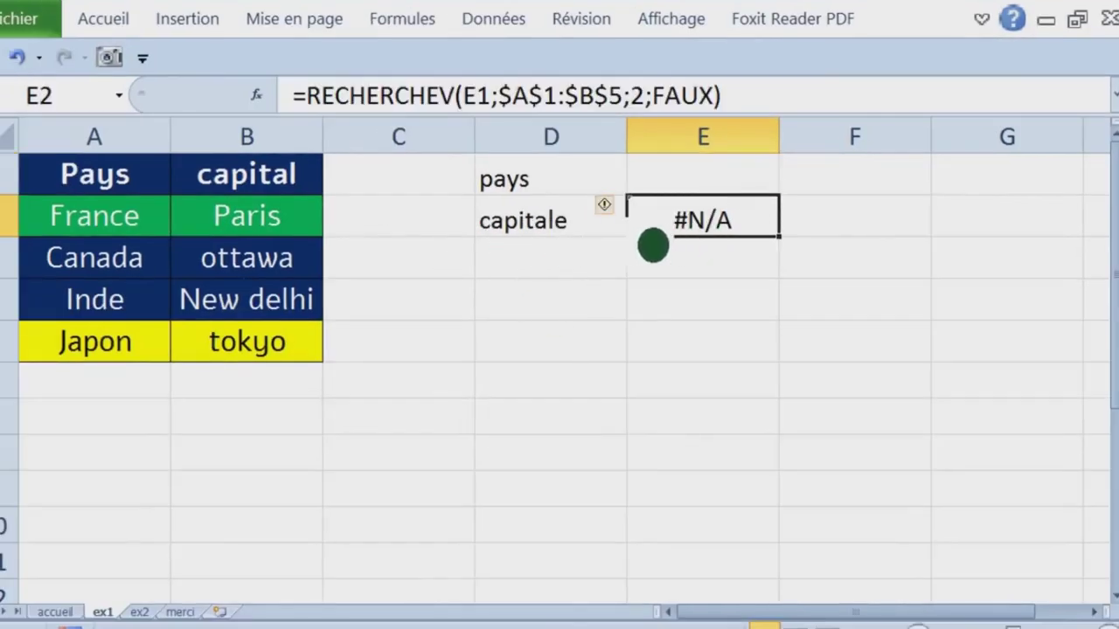
double_click(702, 243)
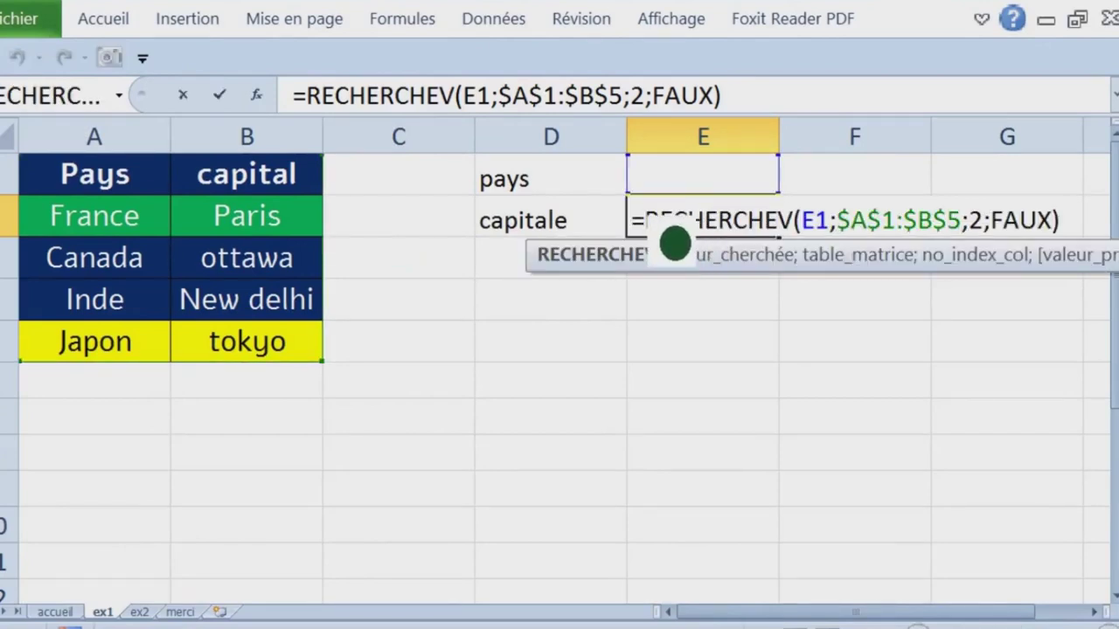
left_click_drag(675, 245, 1110, 242)
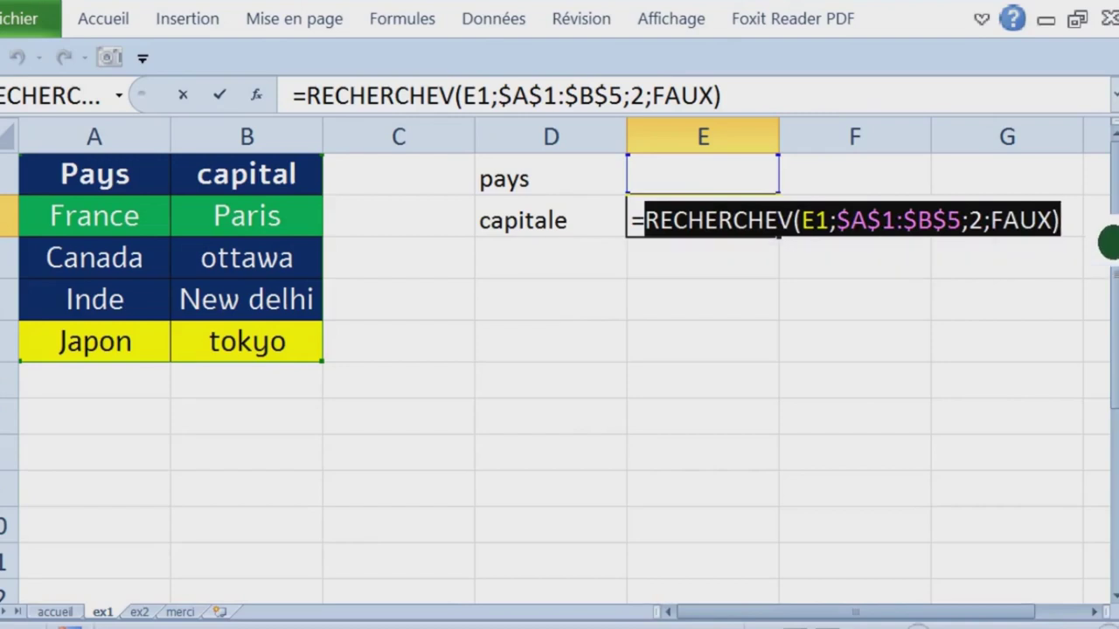
key("BackSpace")
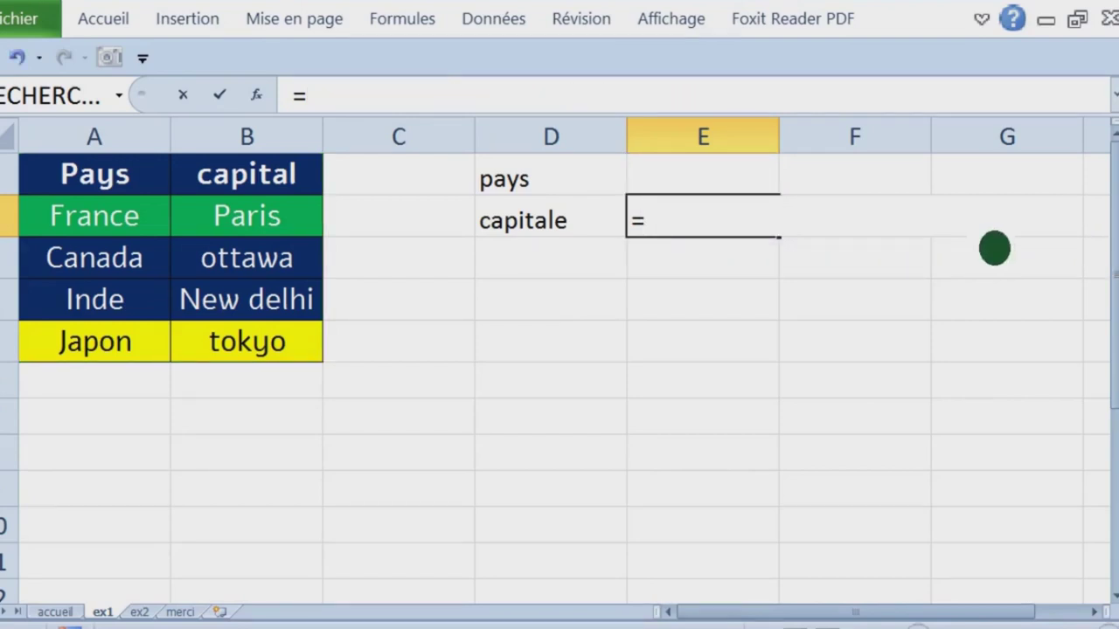
type("sierre")
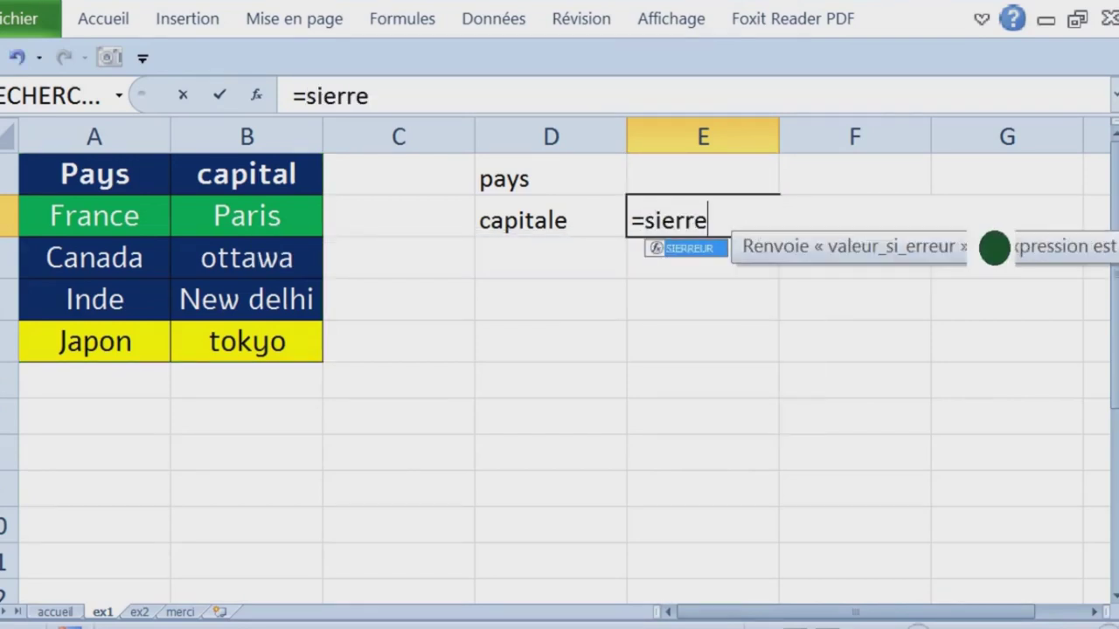
Step: Build =SIERREUR(RECHERCHEV(E1;$A$1:$B$5;2;FAUX);"") in E2 by pasting the lookup inside SIERREUR
key("Tab")
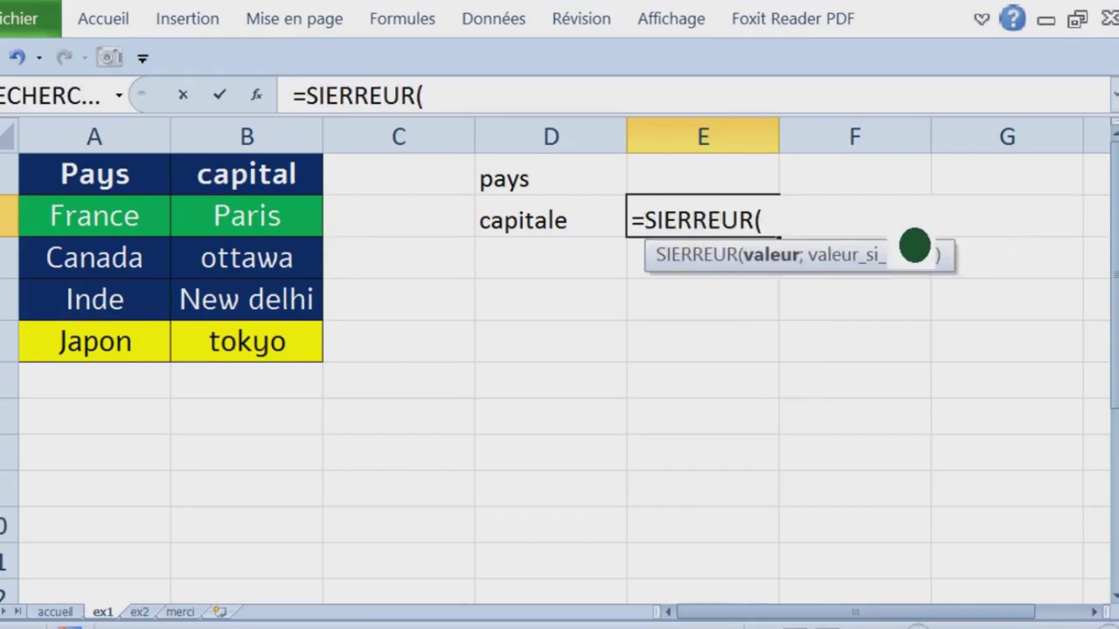
key("ctrl+v")
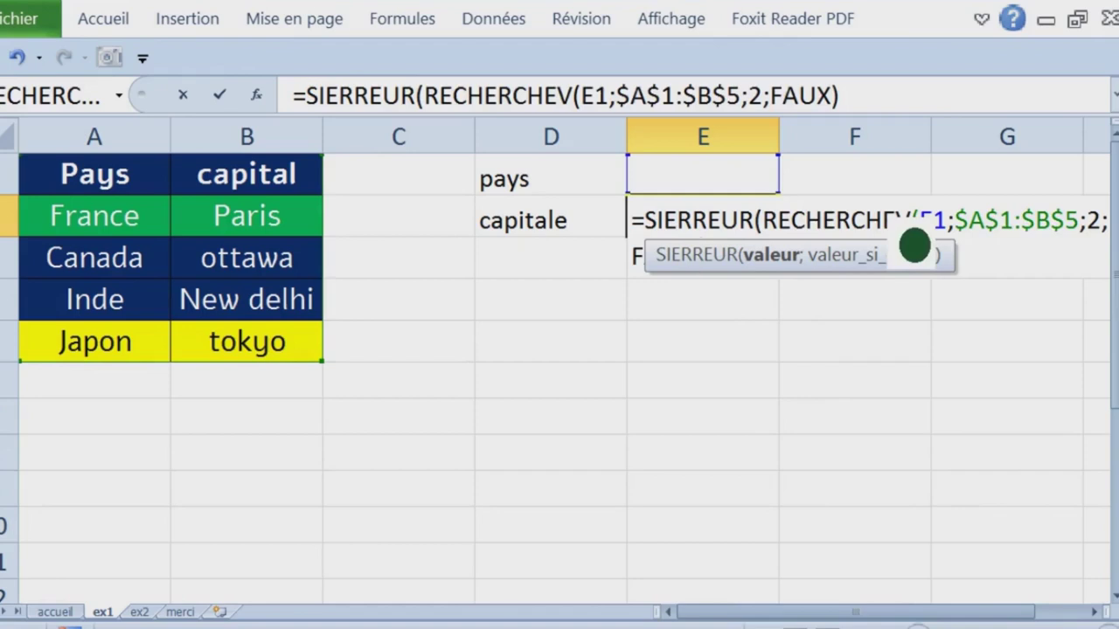
type(";")
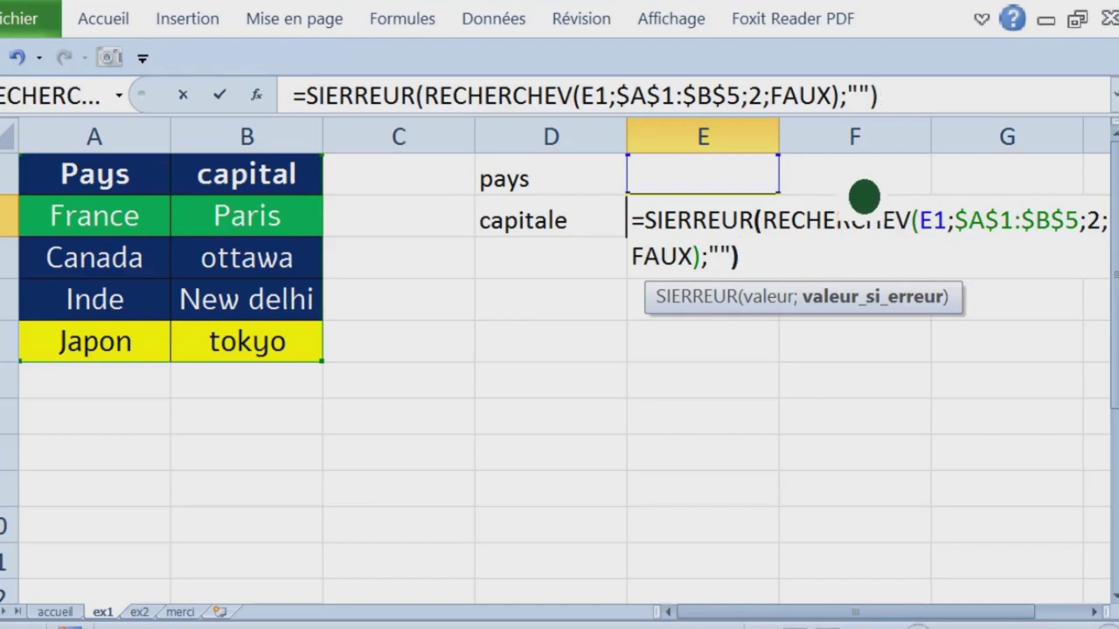
left_click_drag(918, 120, 309, 116)
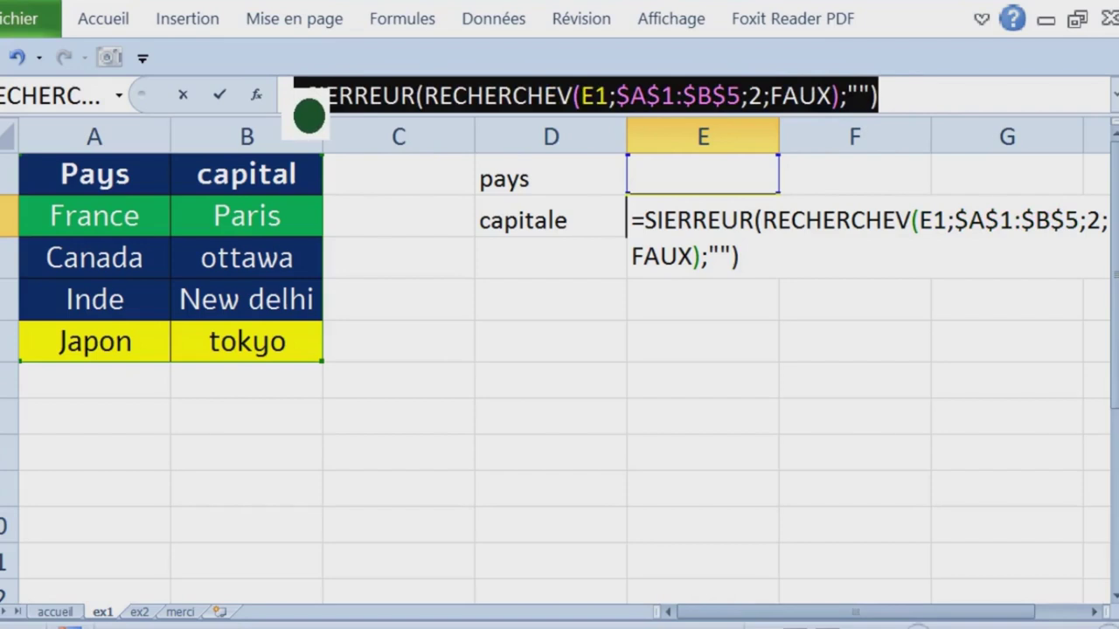
key("super+plus")
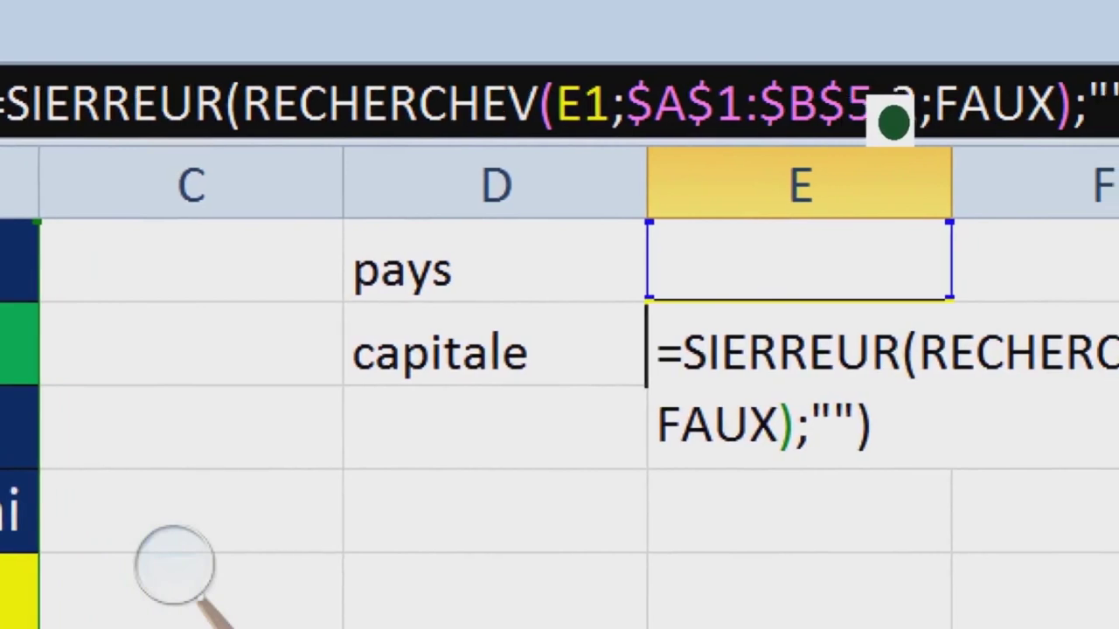
left_click(893, 122)
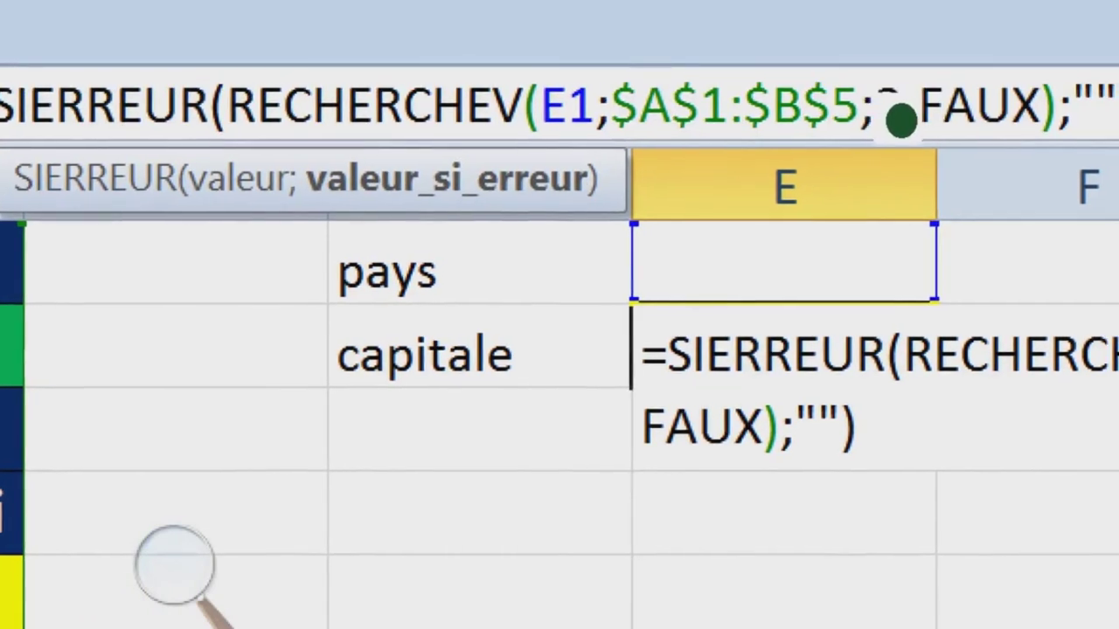
left_click_drag(902, 120, 320, 117)
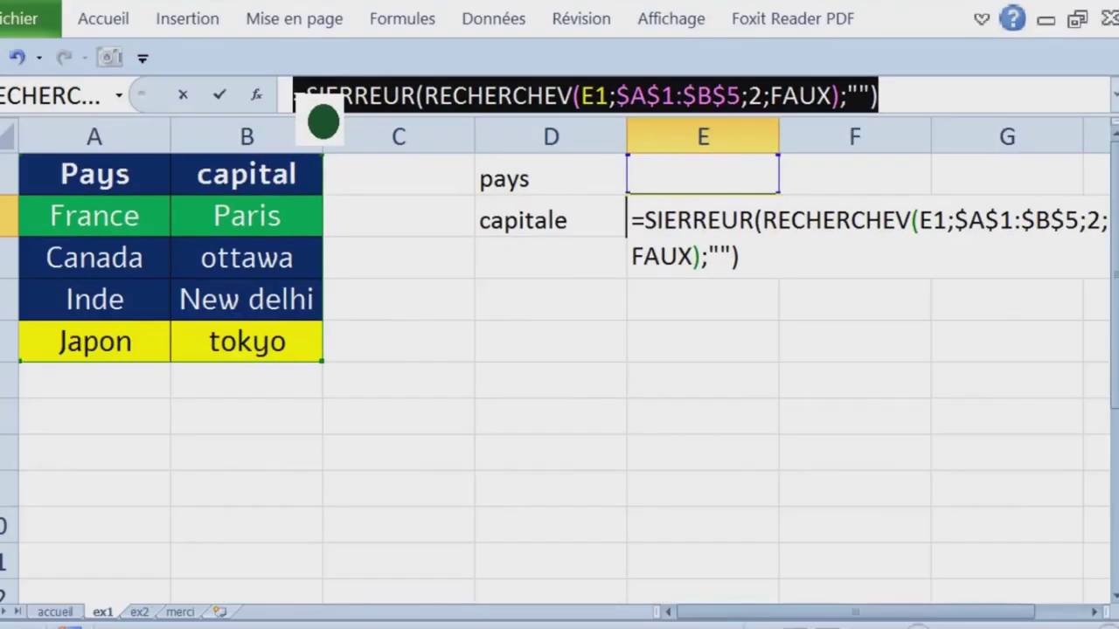
Step: Commit the SIERREUR formula and test the lookup with france, canada and inde in E1
key("Delete")
key("Return")
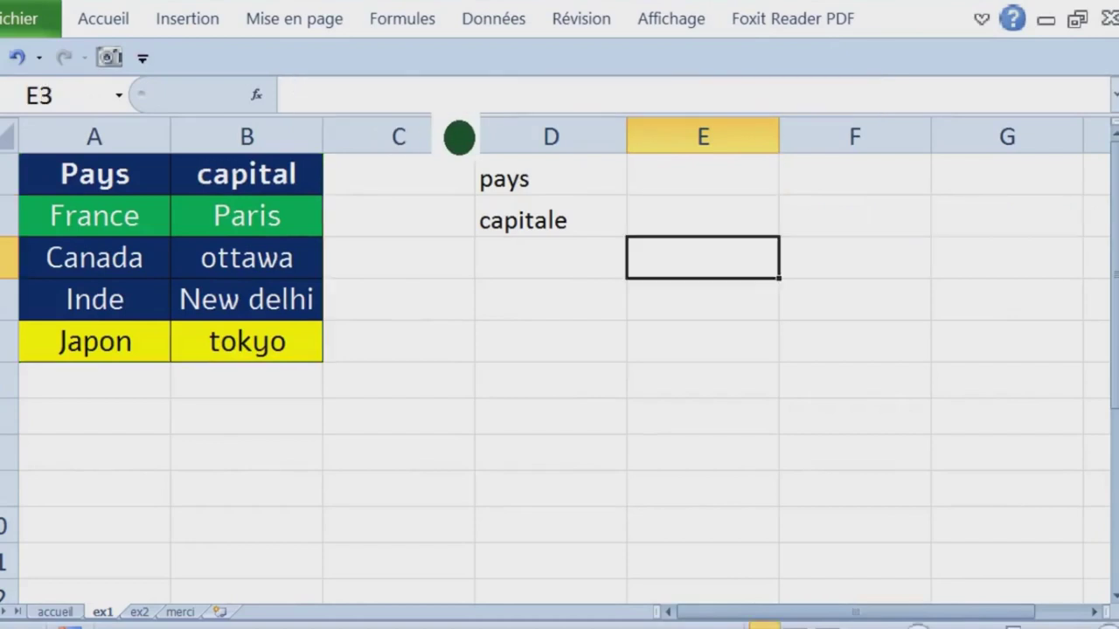
left_click(736, 187)
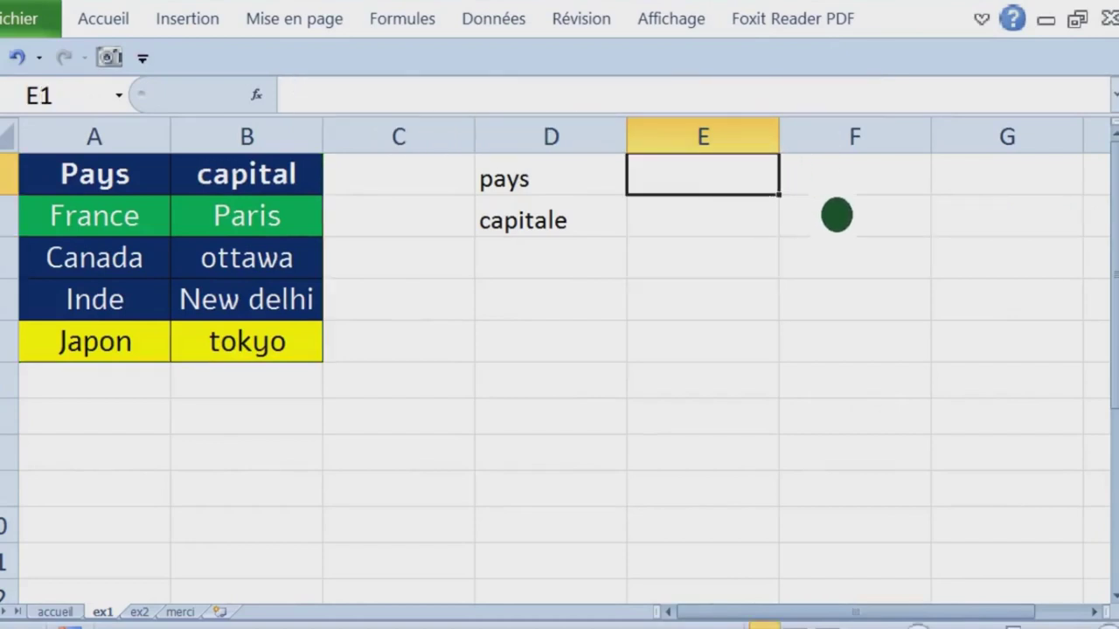
type("france")
key("Return")
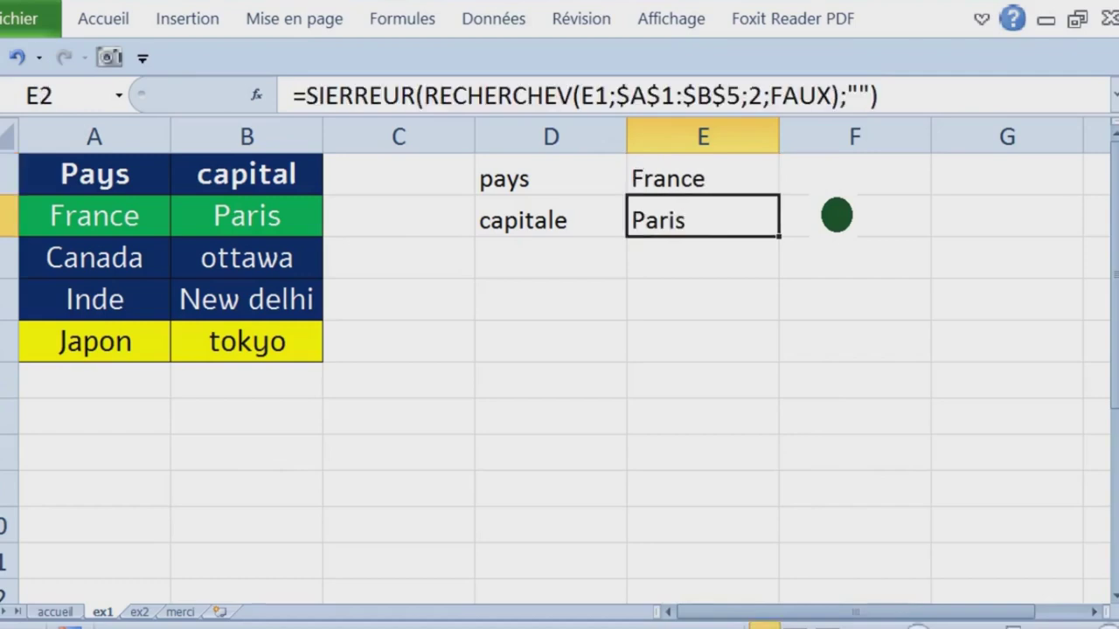
left_click(738, 190)
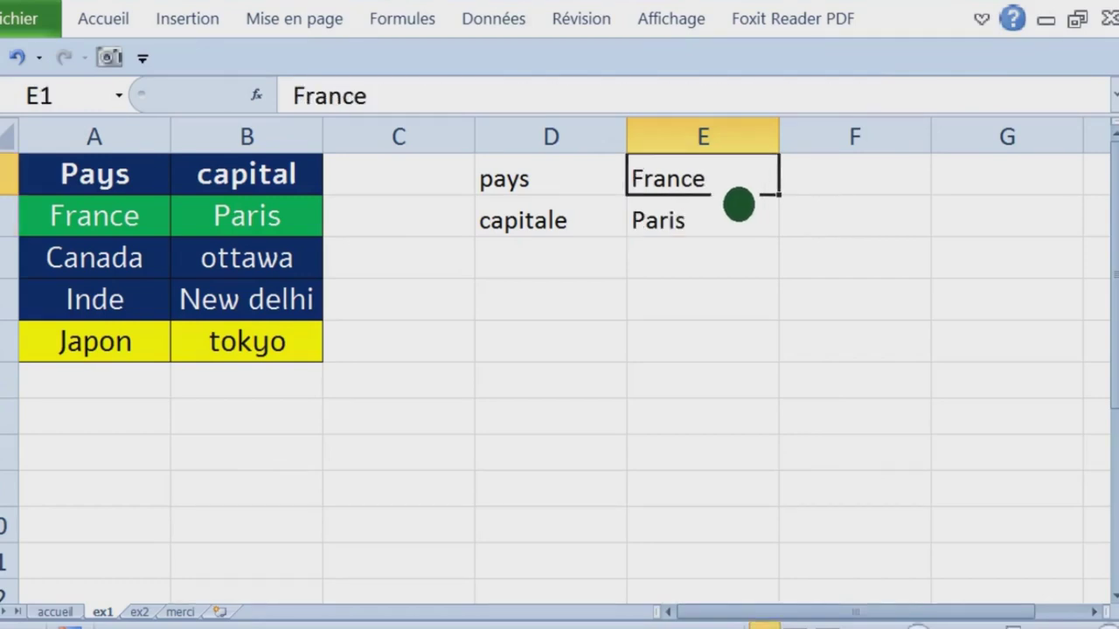
type("canada")
key("Return")
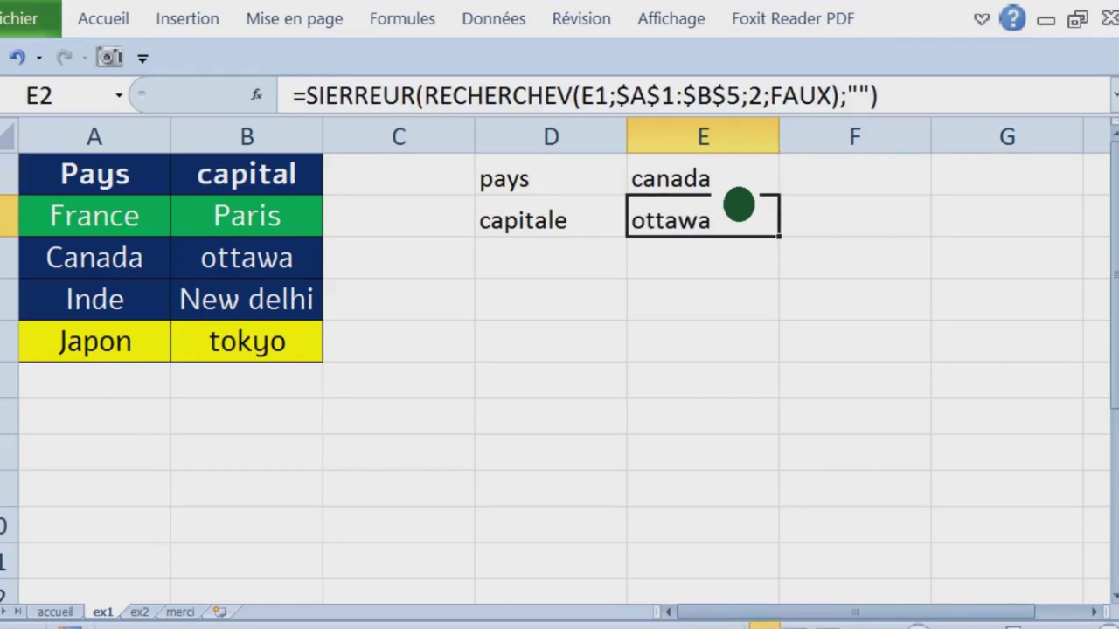
left_click(739, 192)
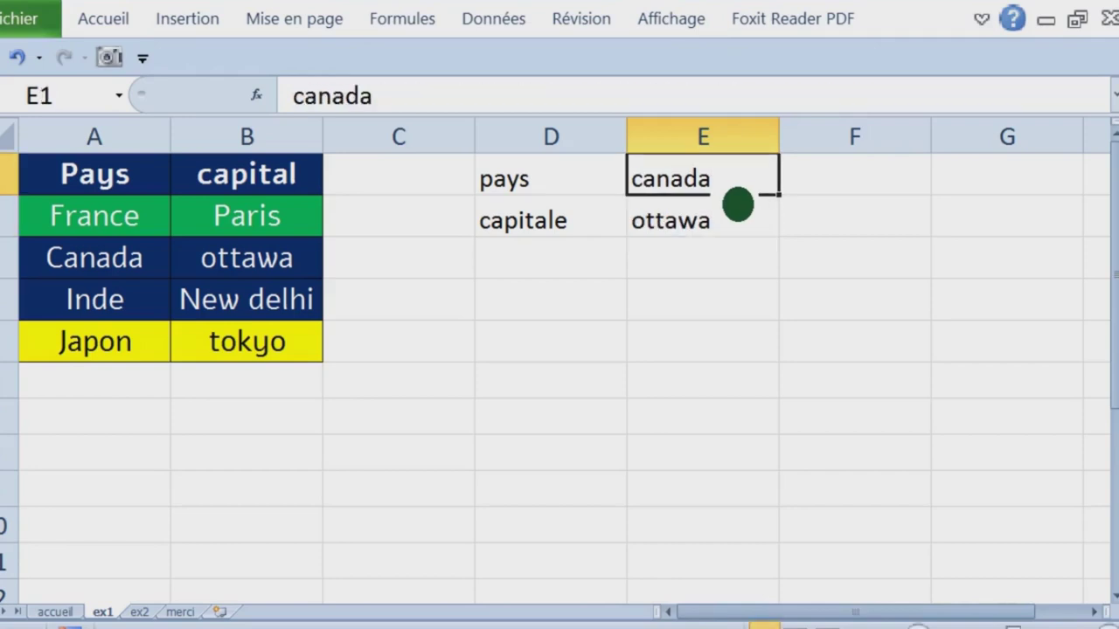
type("inde")
key("Return")
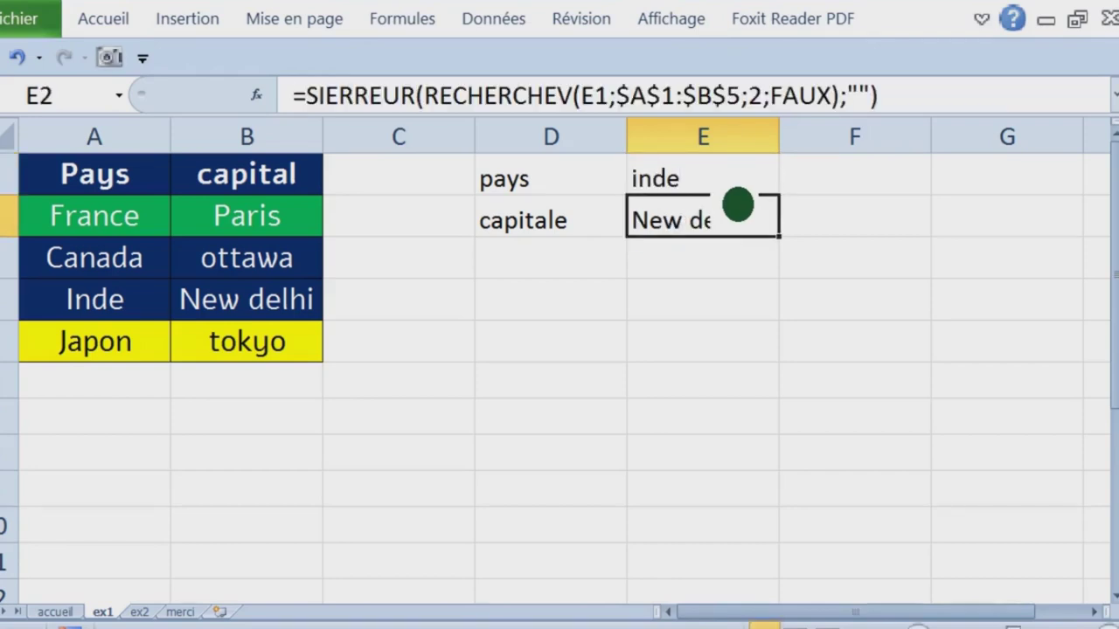
Step: Try suisse, which returns blank, then restore inde so New delhi reappears
key("Up")
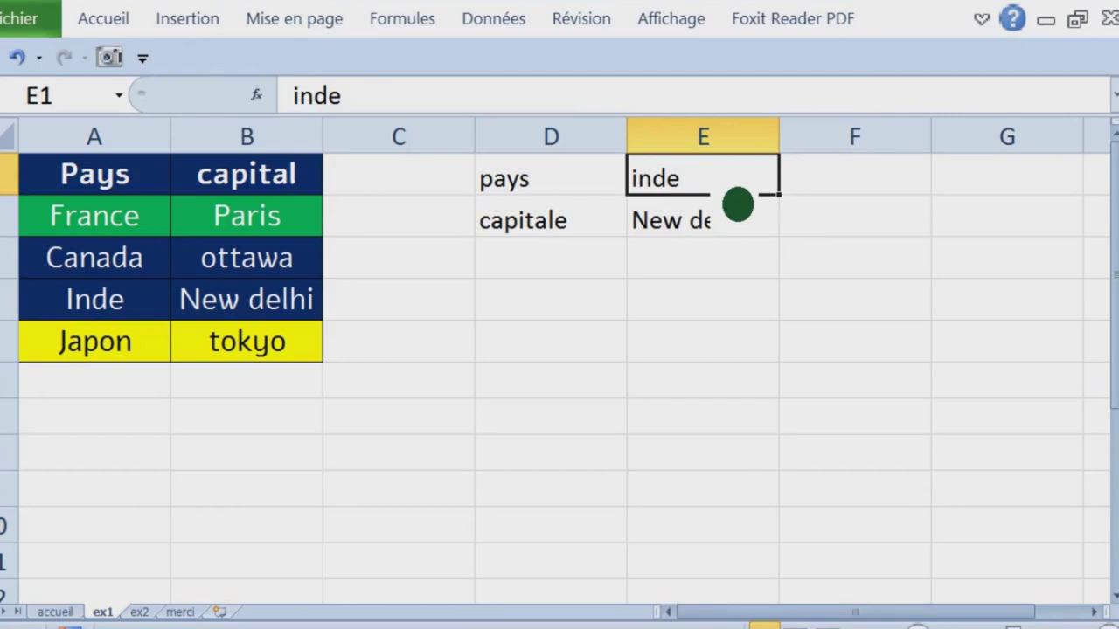
type("suisse")
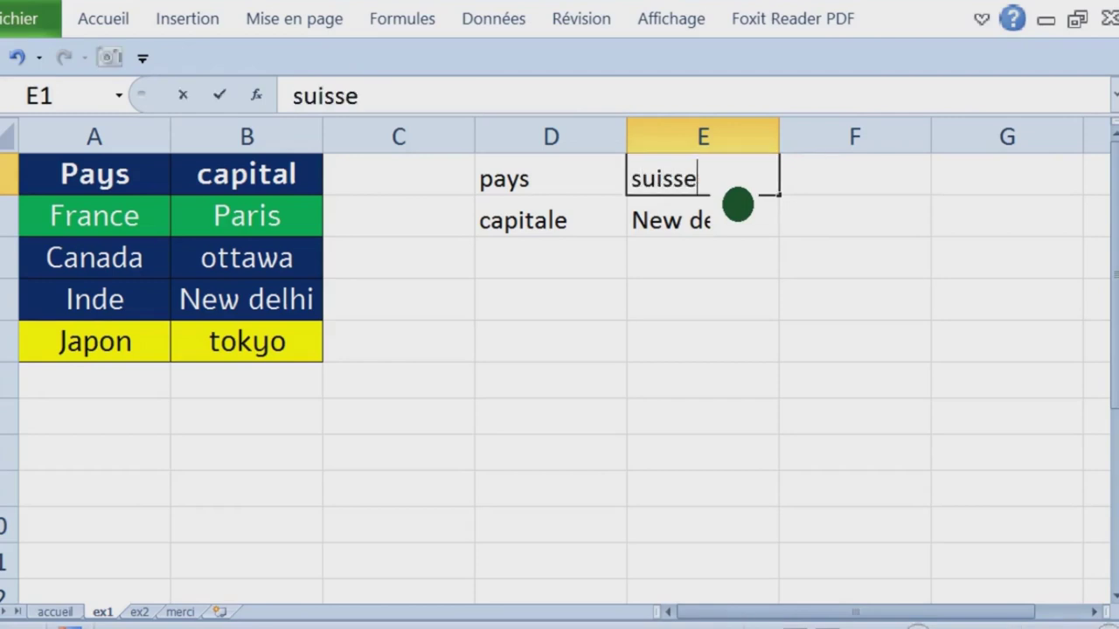
key("Return")
key("Up")
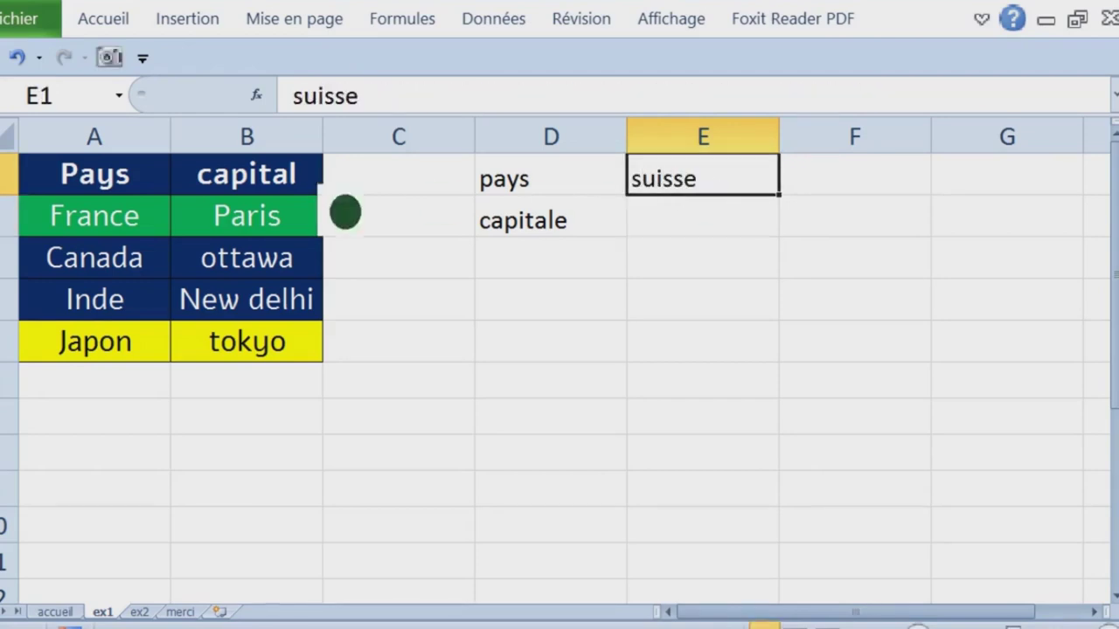
left_click_drag(149, 219, 152, 354)
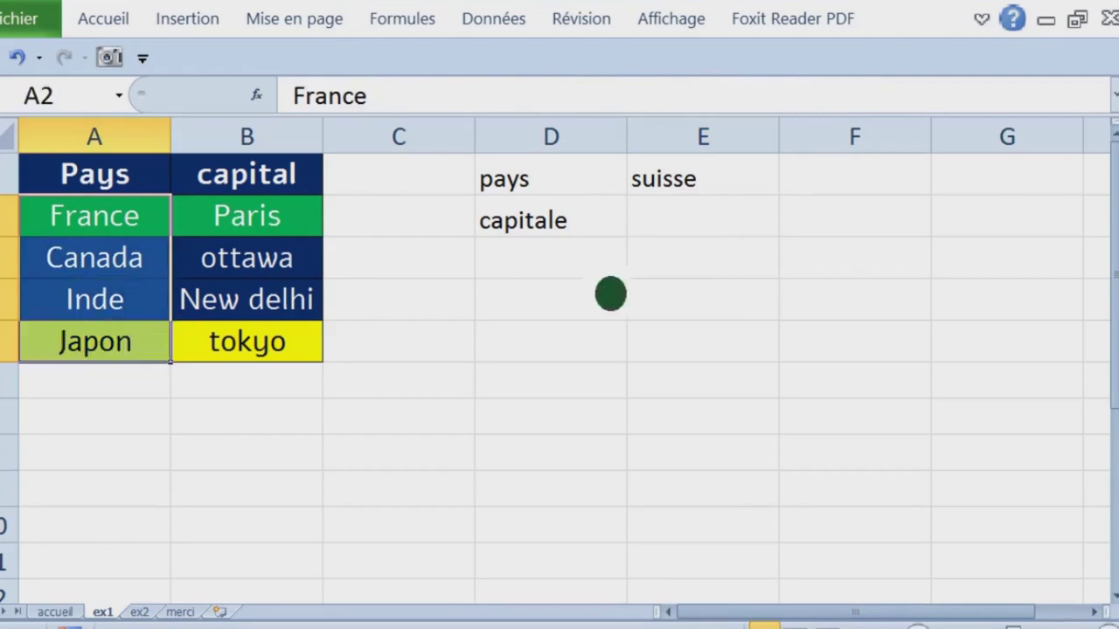
left_click(712, 185)
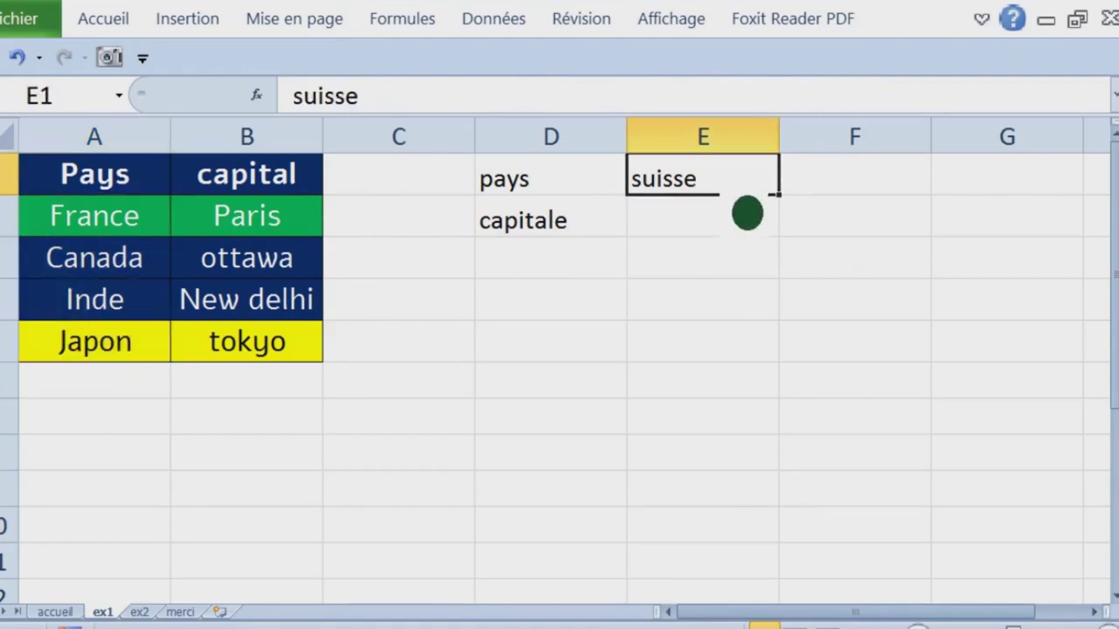
type("inde")
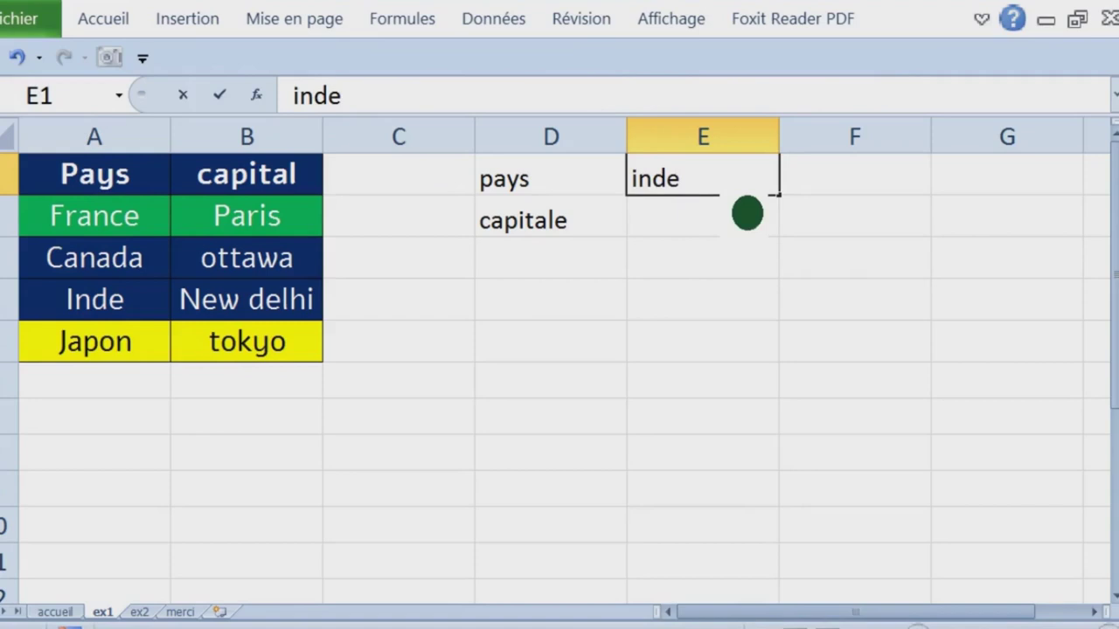
key("Return")
Step: Review E2's formula without changing it, then switch to the ex2 sheet
double_click(724, 234)
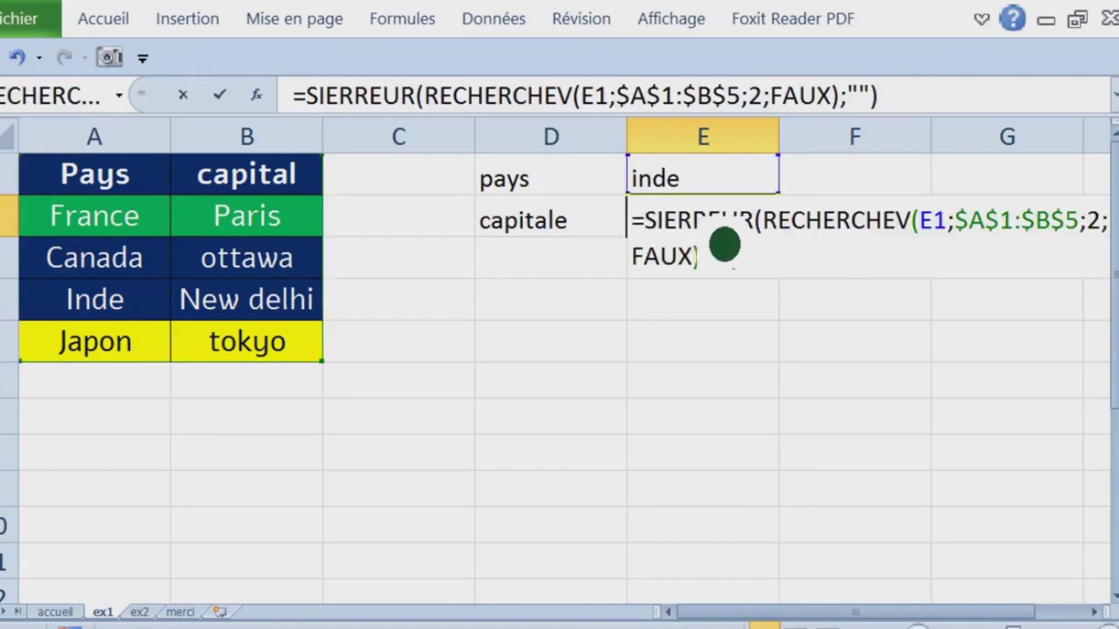
left_click_drag(632, 220, 884, 269)
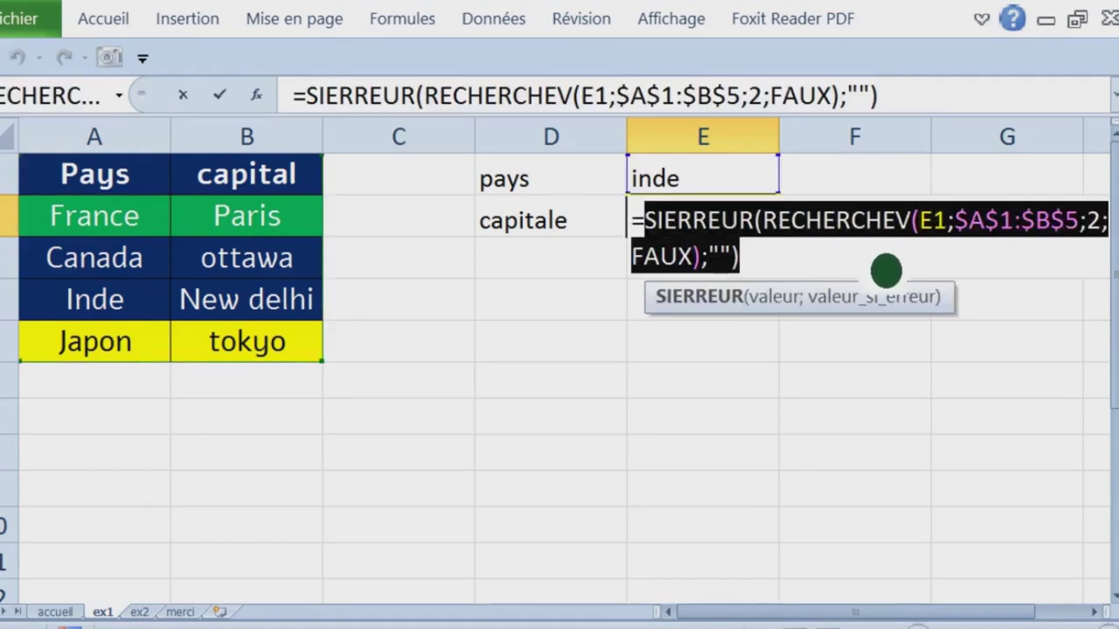
key("Escape")
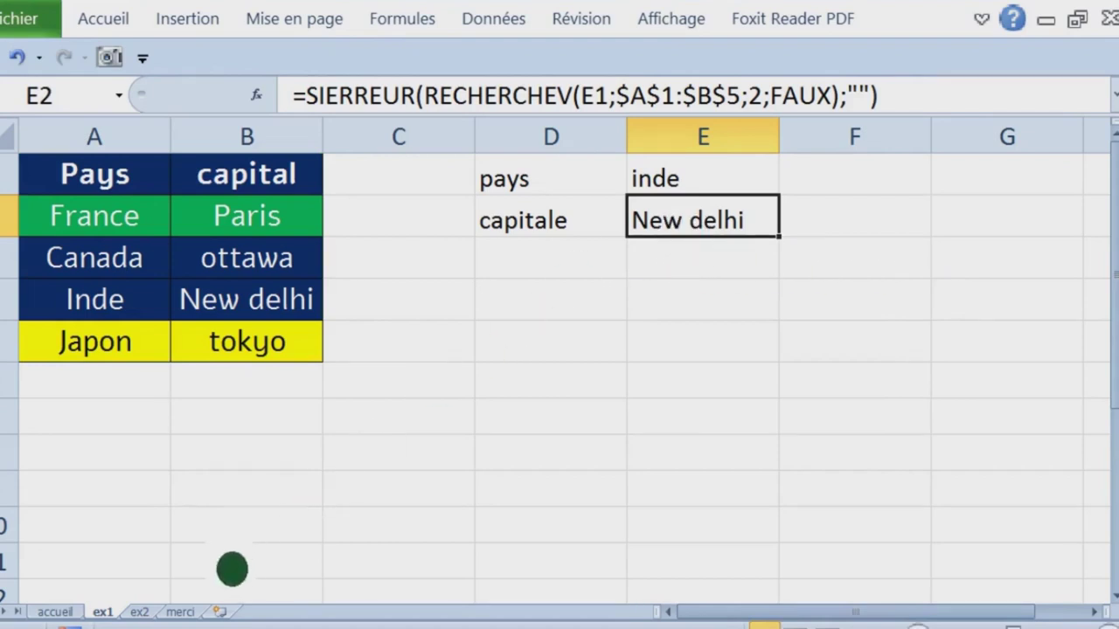
left_click(166, 614)
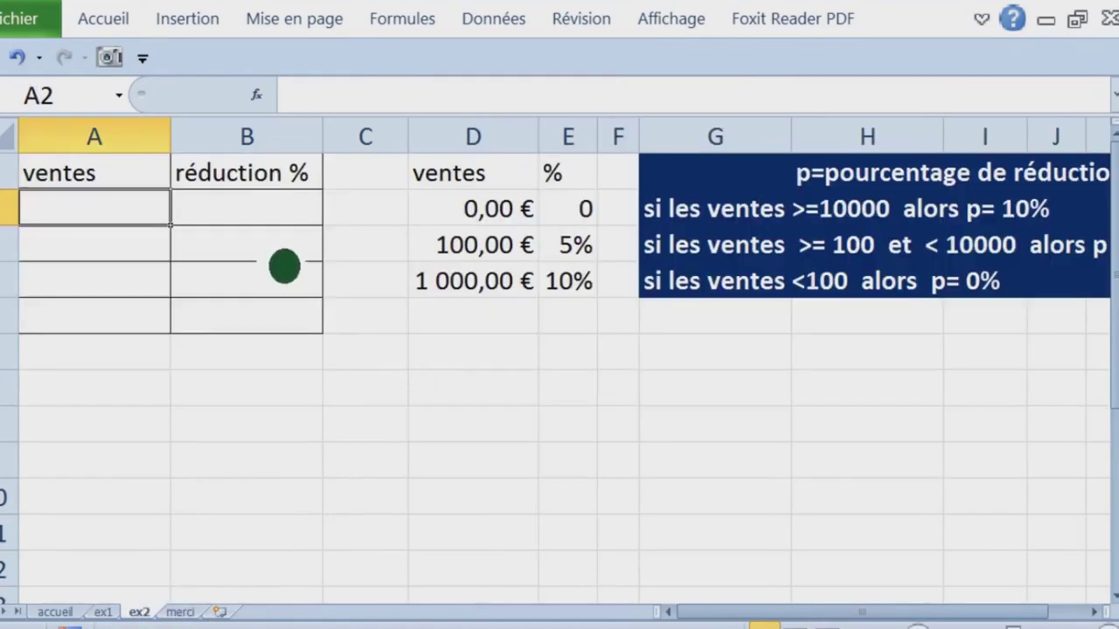
Step: AutoFit columns A and B over the A1:B5 table, then drag column C narrower
left_click(631, 212)
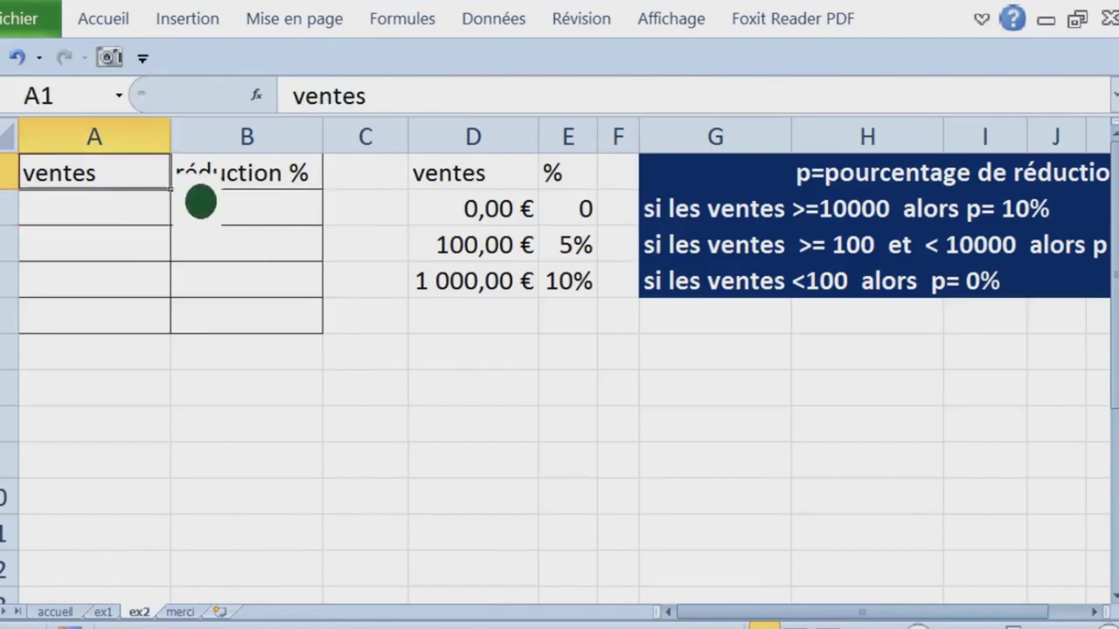
left_click_drag(131, 179, 275, 330)
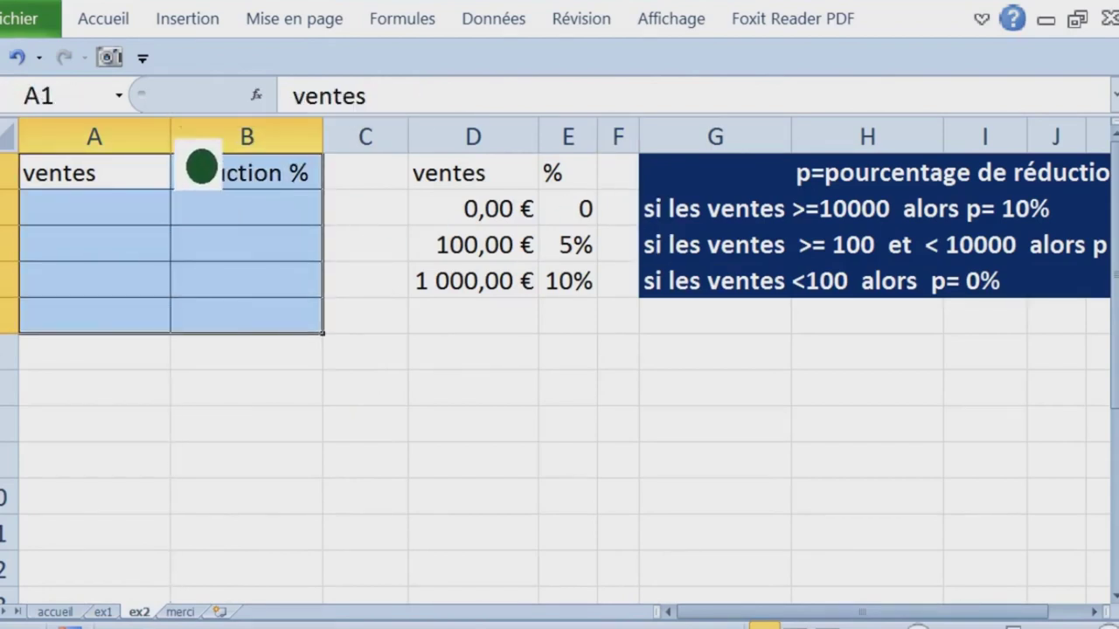
key("alt+h")
key("o")
key("i")
left_click_drag(59, 208, 198, 325)
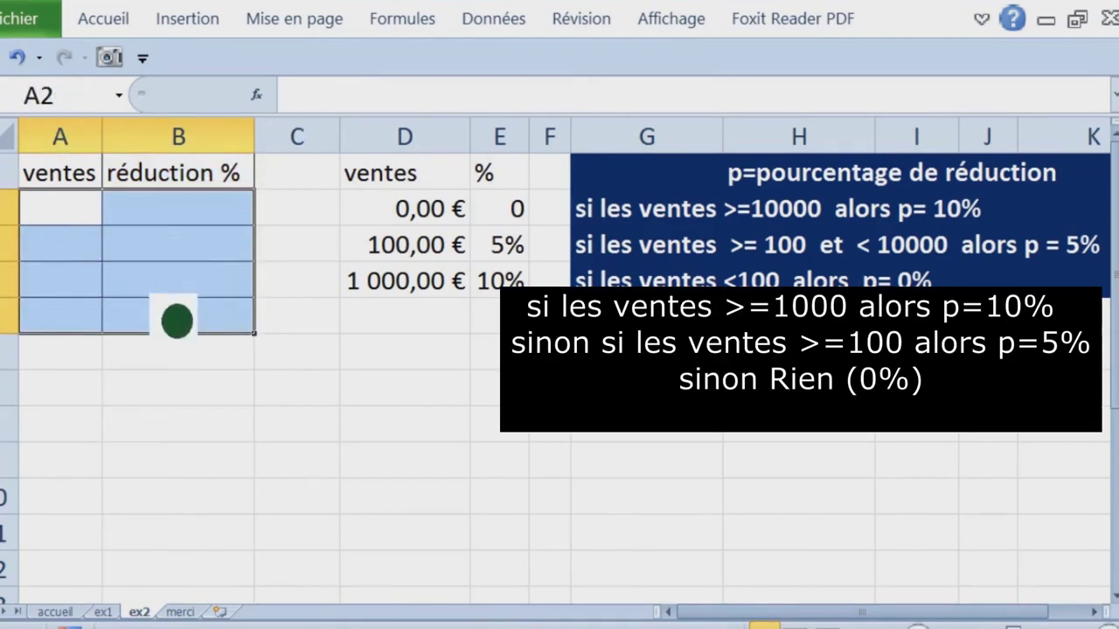
left_click(628, 214)
left_click_drag(341, 137, 297, 137)
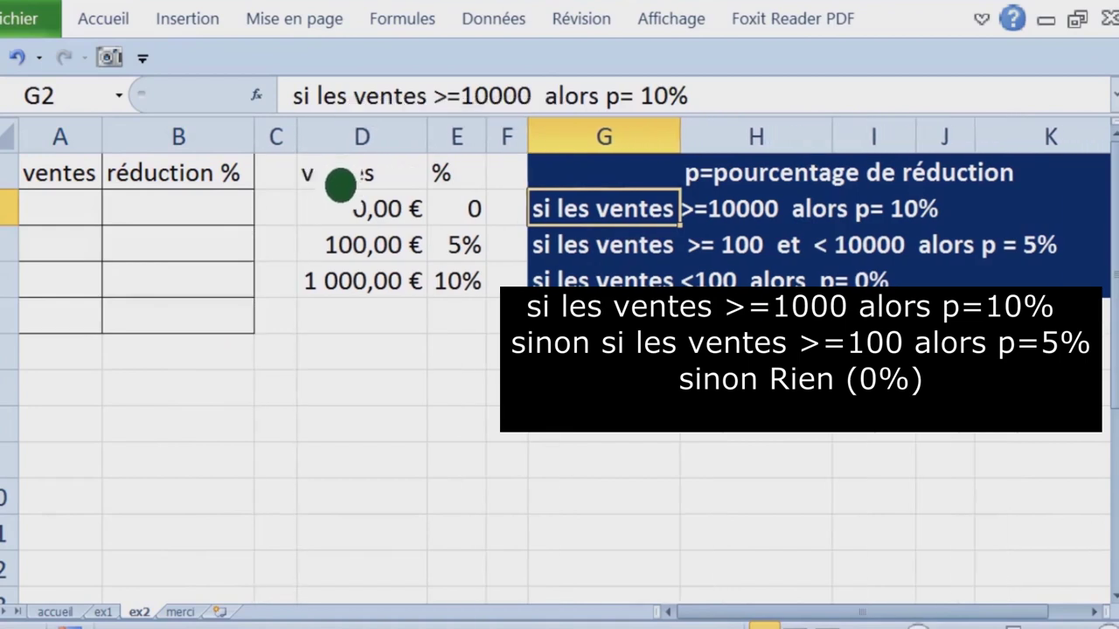
left_click(874, 389)
Step: Review the 10%, 5% and 0% discount rule texts in G2 to G4
left_click_drag(657, 188, 1048, 280)
left_click(583, 226)
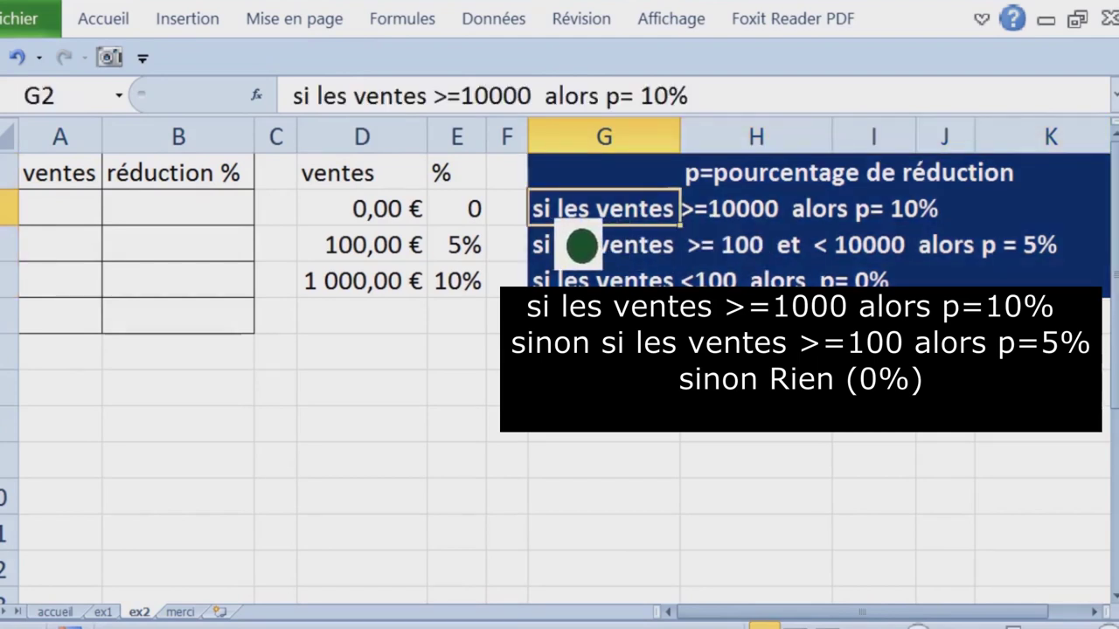
double_click(582, 247)
left_click_drag(561, 242, 998, 241)
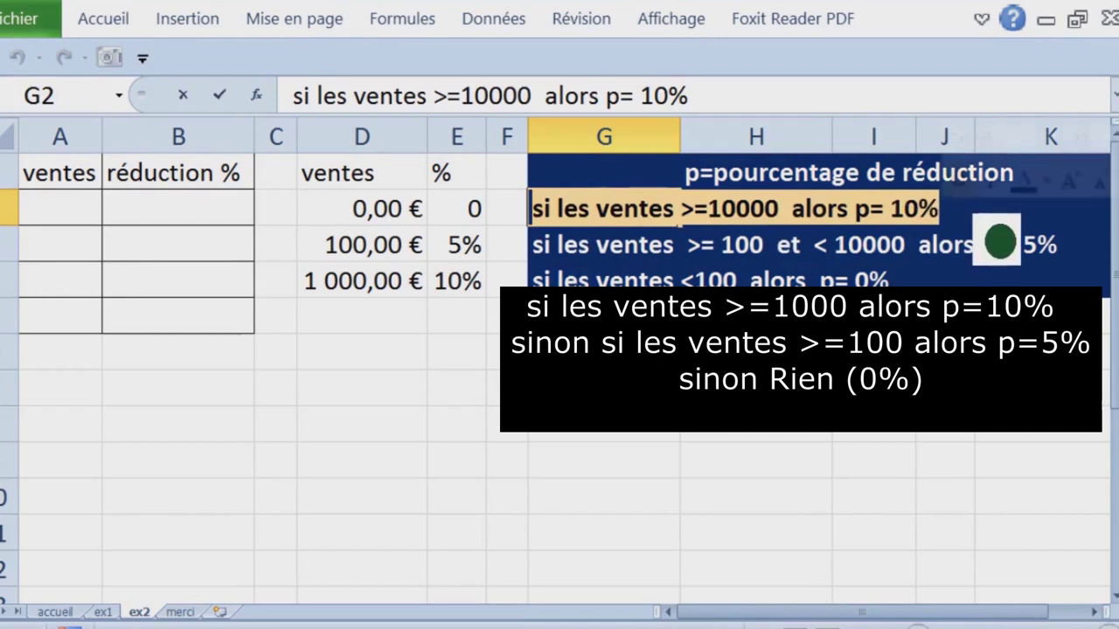
left_click(756, 316)
left_click(570, 278)
double_click(570, 278)
left_click_drag(554, 280, 1097, 280)
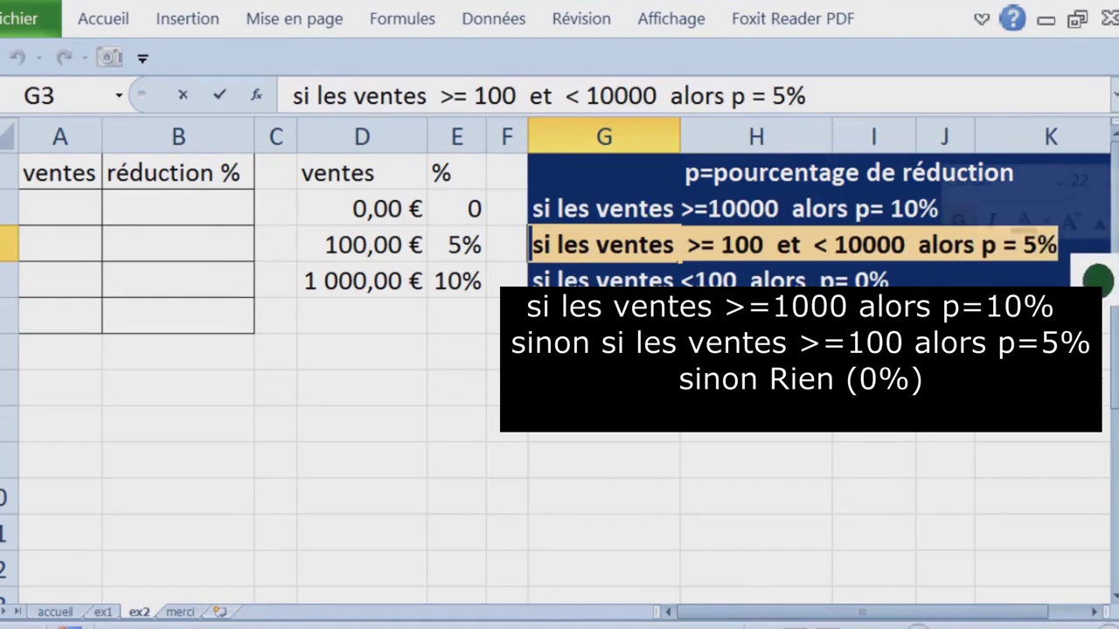
left_click(756, 316)
left_click(564, 281)
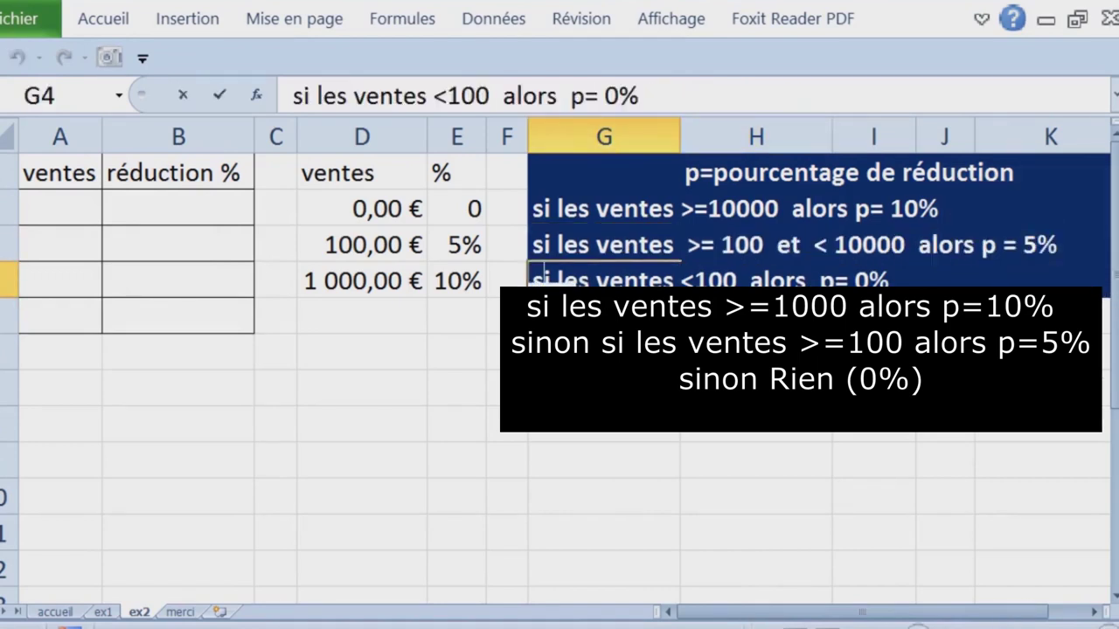
double_click(543, 278)
left_click_drag(534, 280, 957, 285)
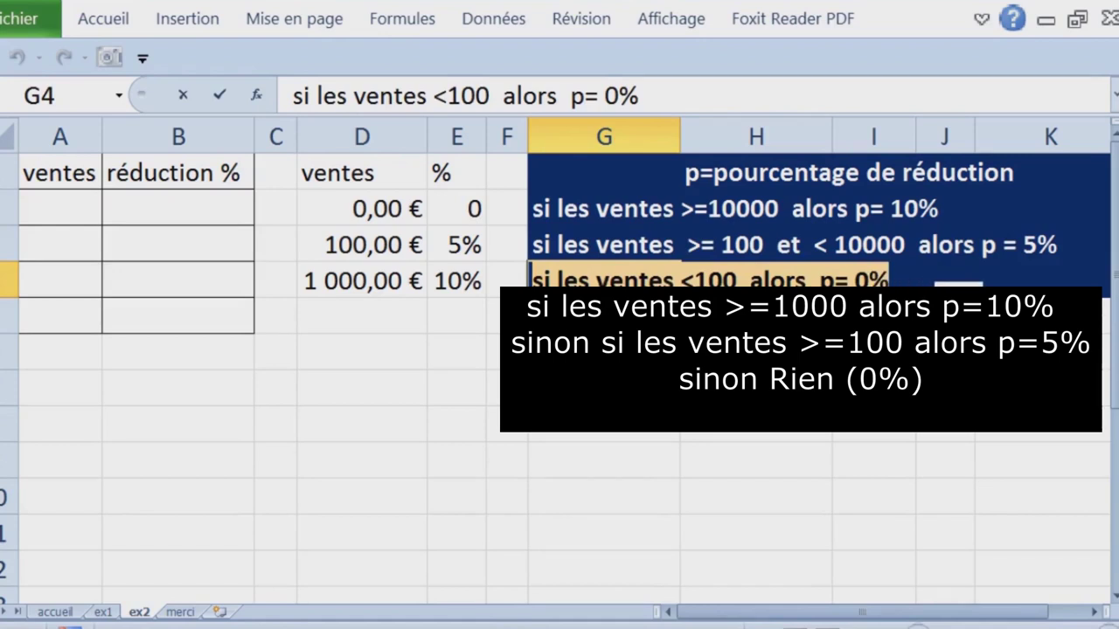
Step: Select the thresholds grid D1:E4
left_click(379, 215)
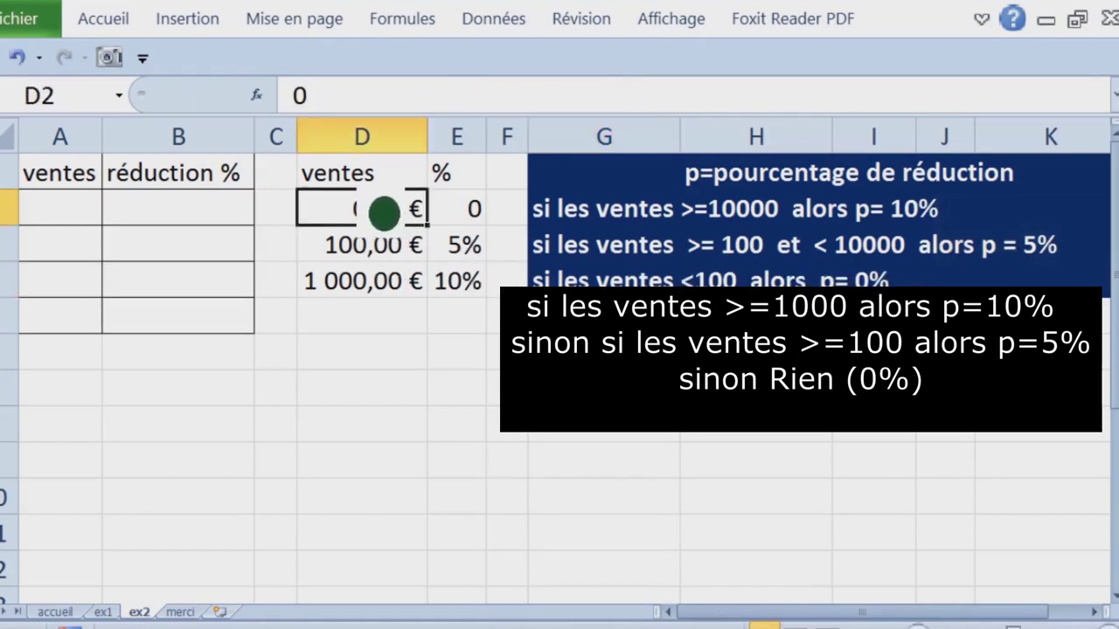
key("Up")
left_click_drag(410, 214, 477, 295)
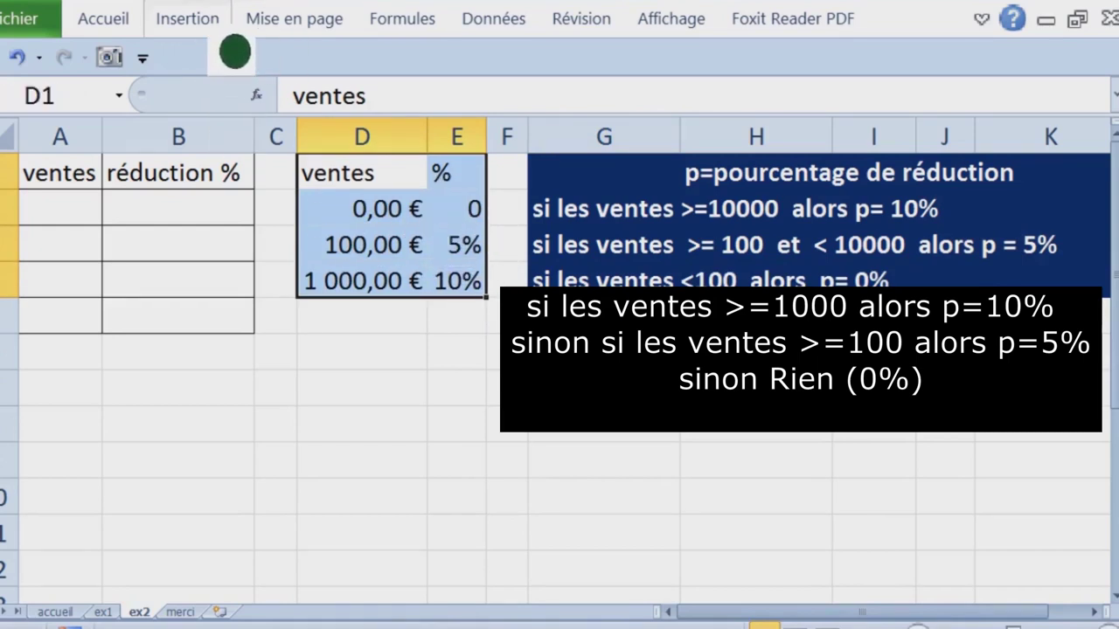
Step: Fill the threshold table D1:E4 with red and make its text white
double_click(194, 21)
scroll(149, 42, "up", 1)
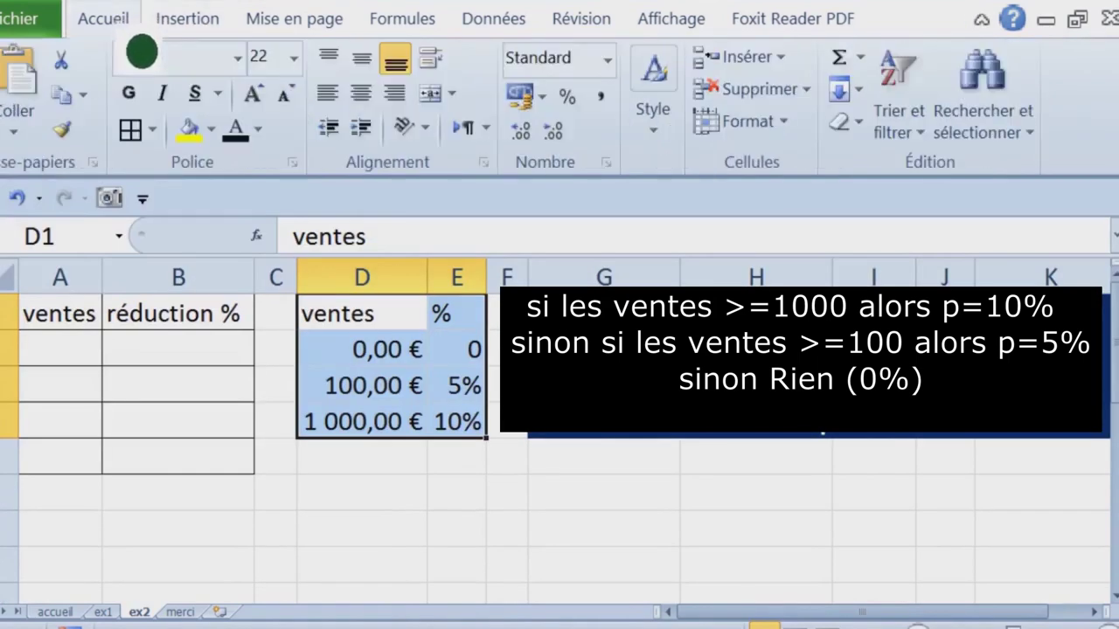
left_click(210, 128)
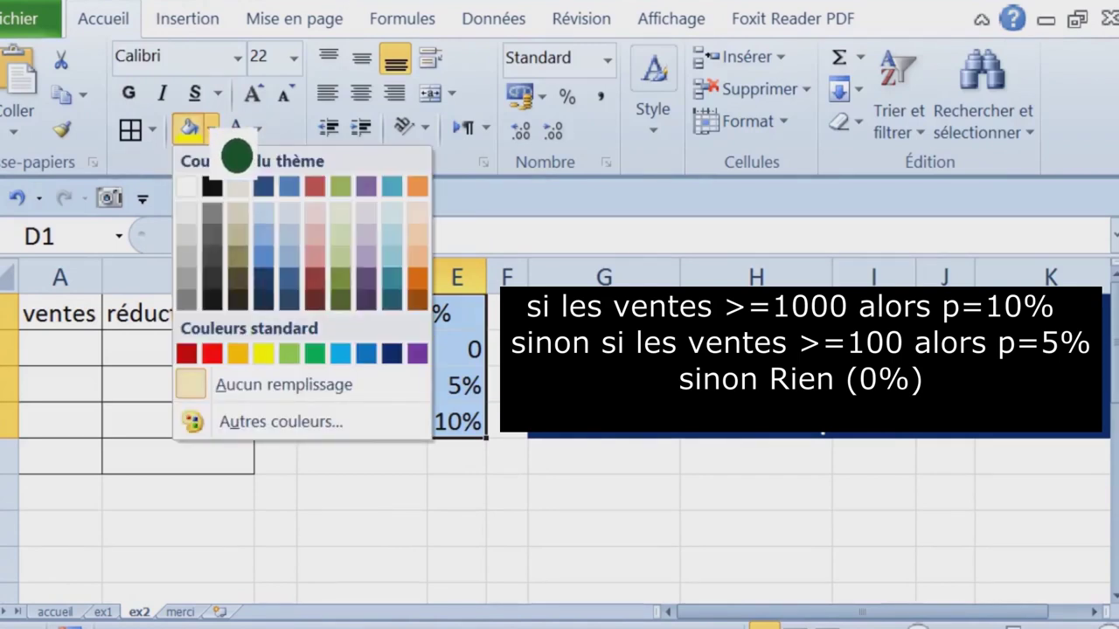
left_click(212, 354)
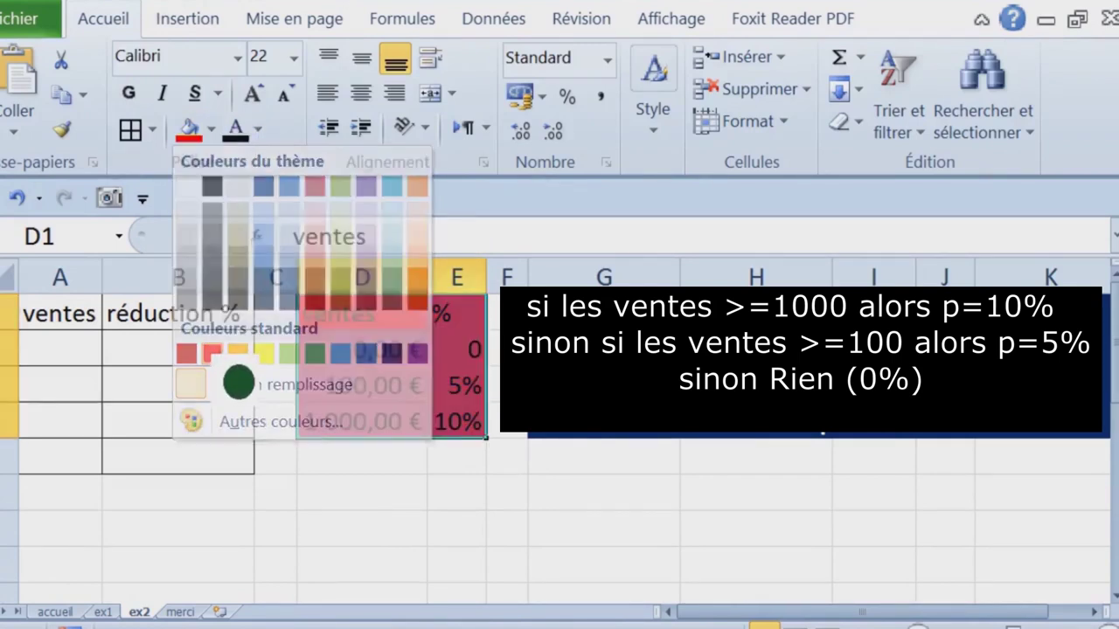
left_click(258, 129)
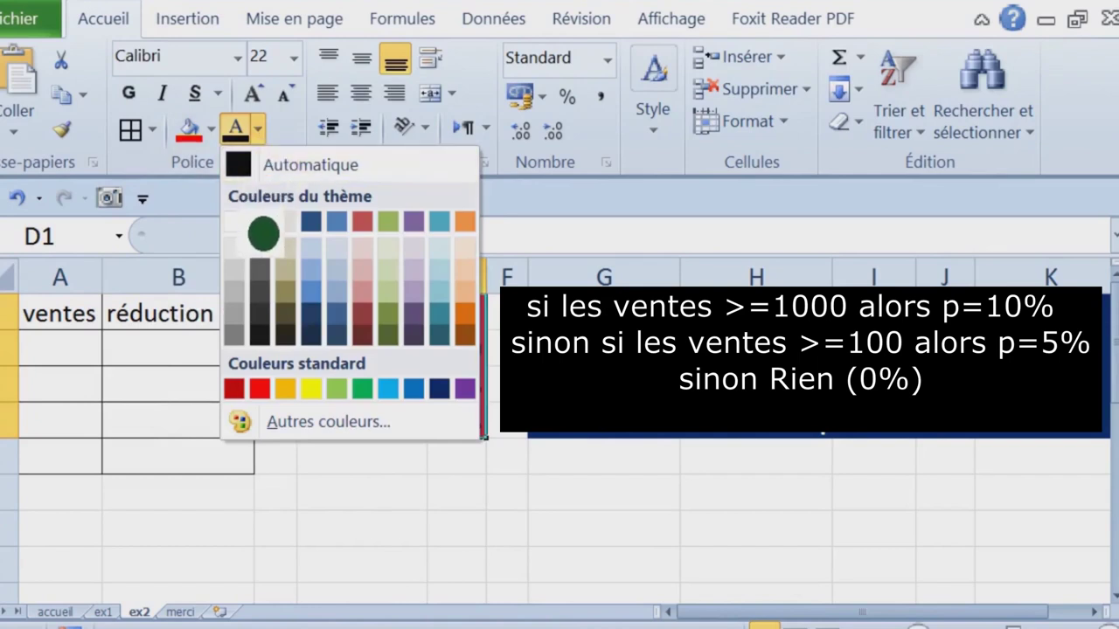
left_click(261, 238)
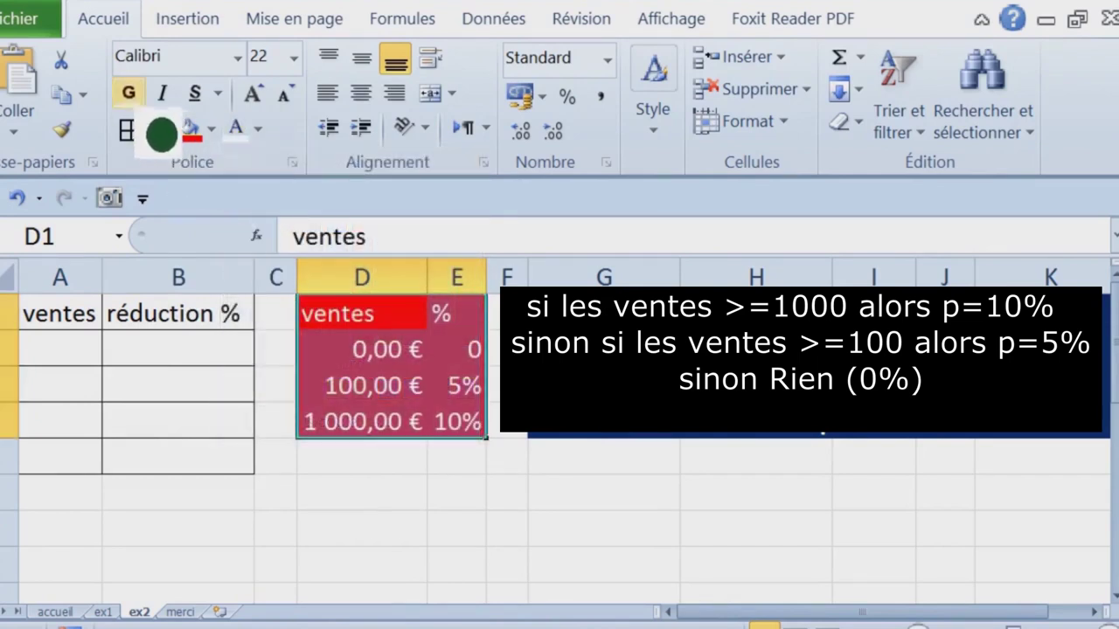
left_click(457, 356)
left_click(402, 350)
left_click_drag(368, 313, 483, 442)
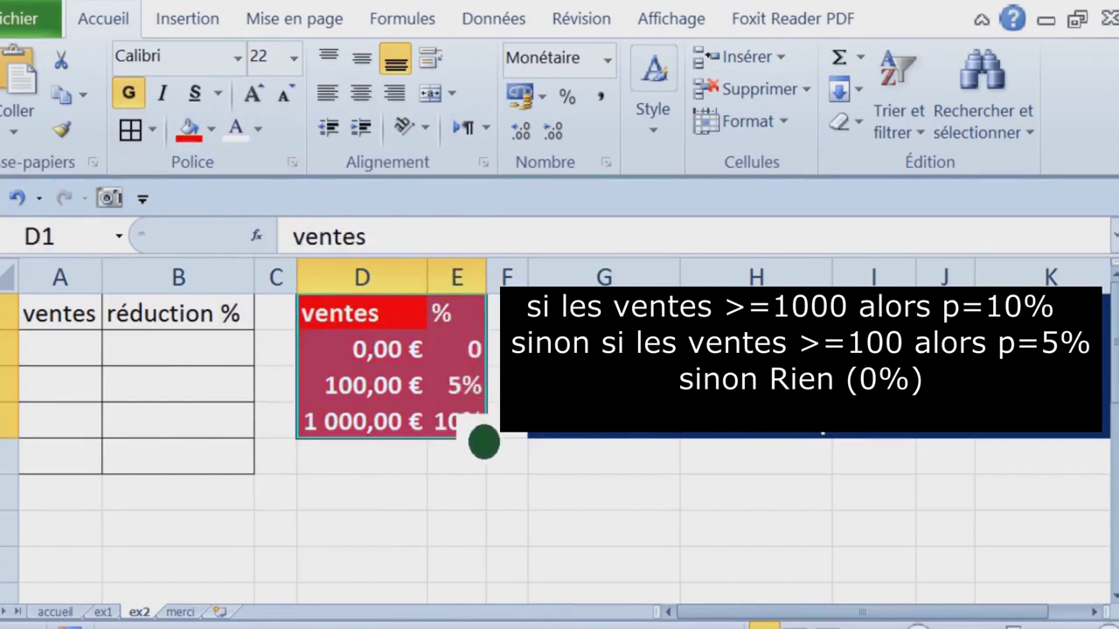
left_click(223, 363)
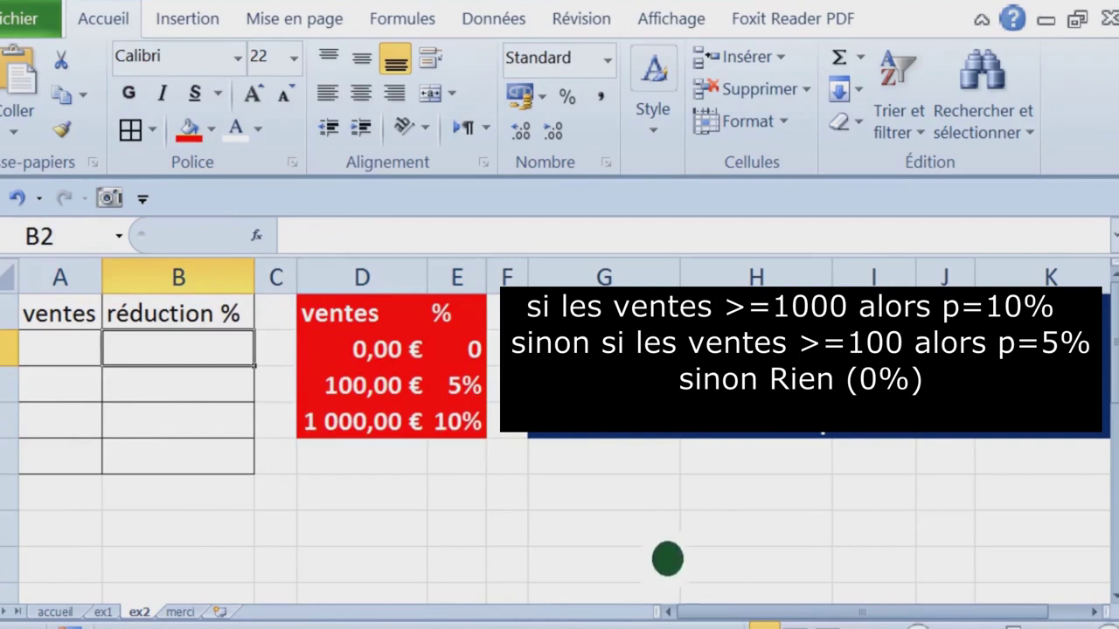
left_click(690, 616)
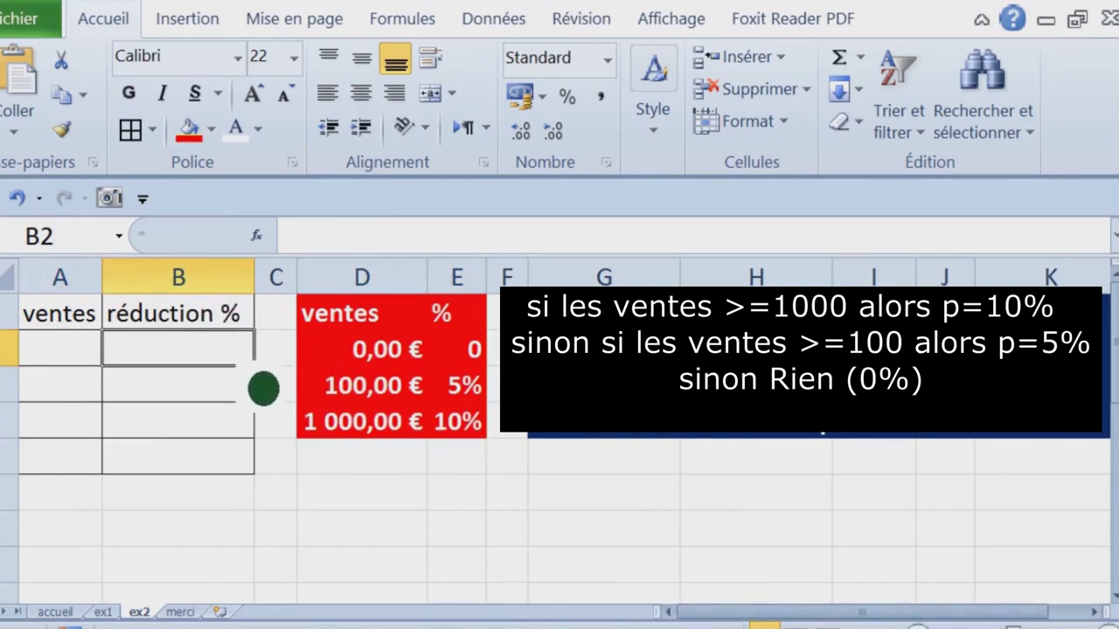
Step: Start =RECHERCHEV in B2 and set A2 as its Valeur_cherchée in the arguments dialog
type("=rech")
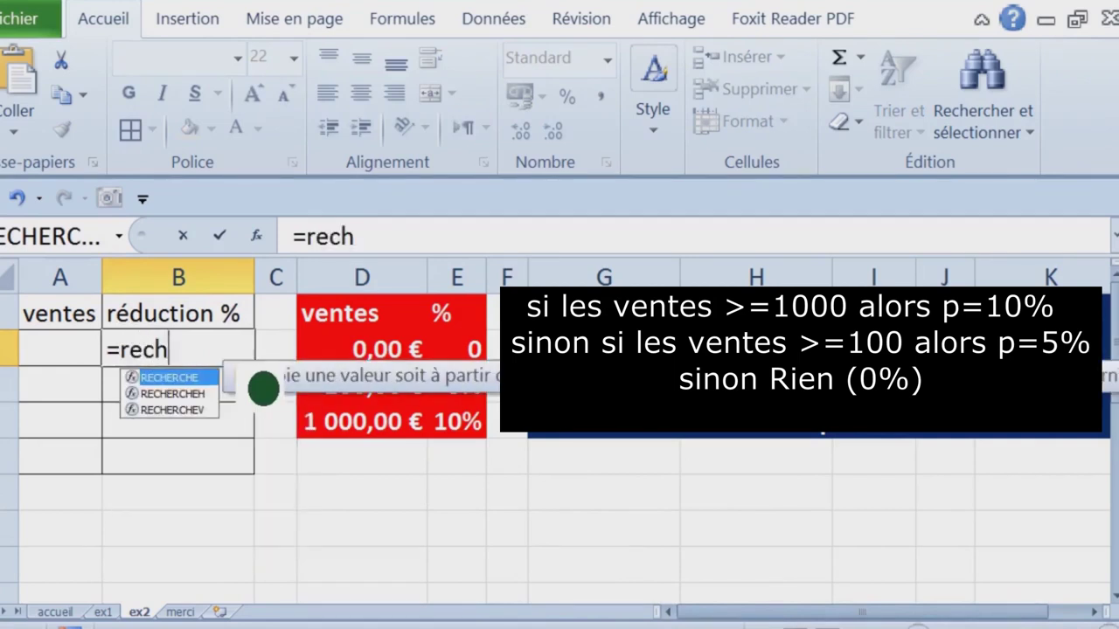
type("erchev")
key("Tab")
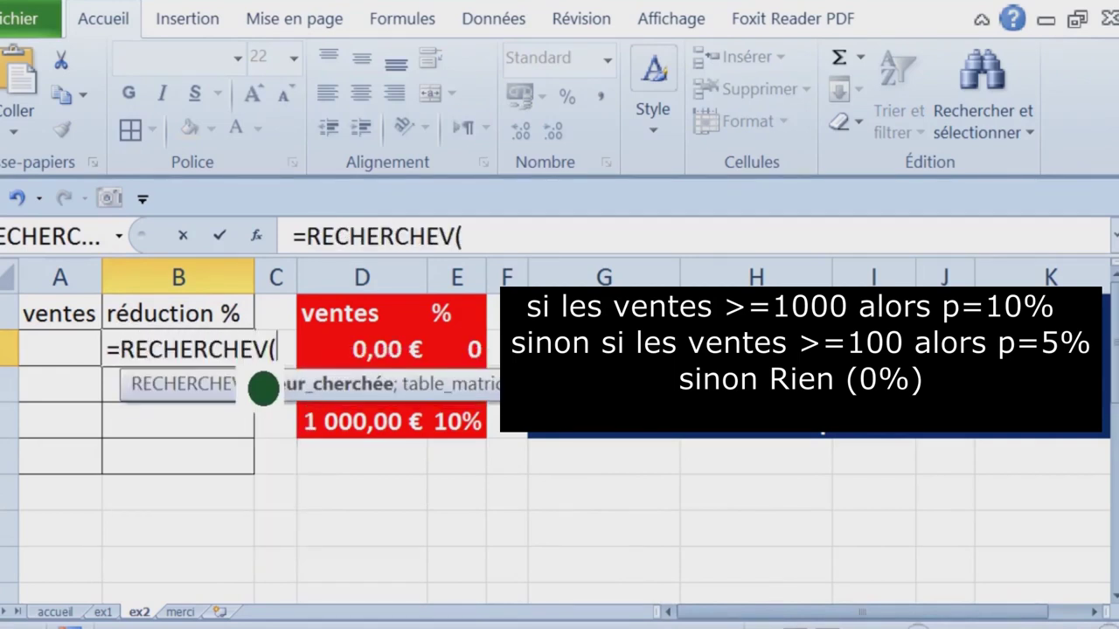
left_click(193, 349)
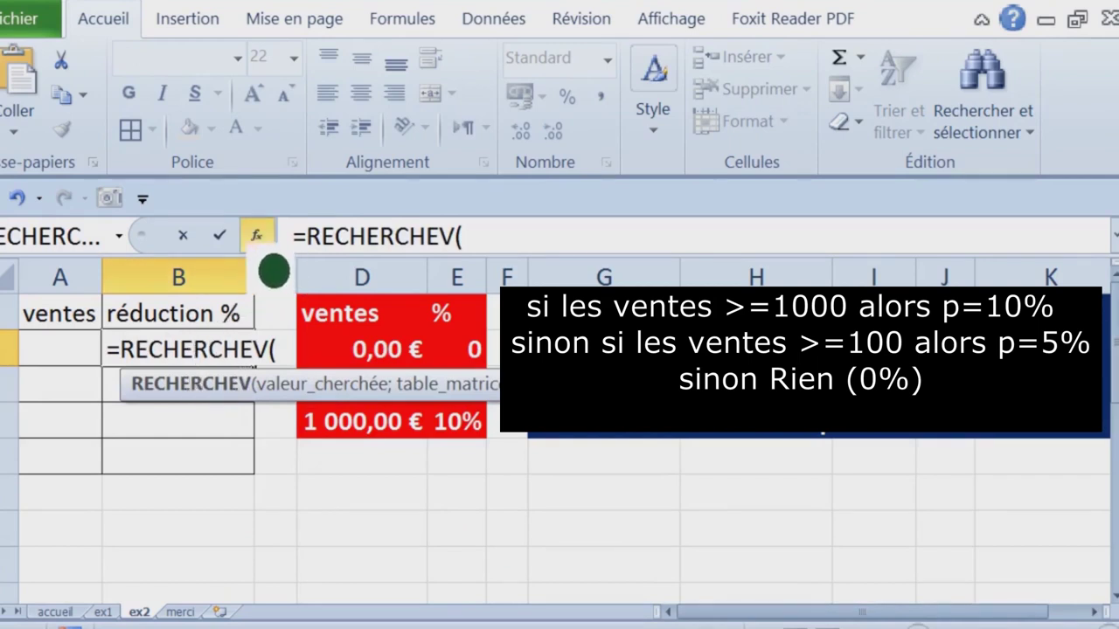
left_click(256, 237)
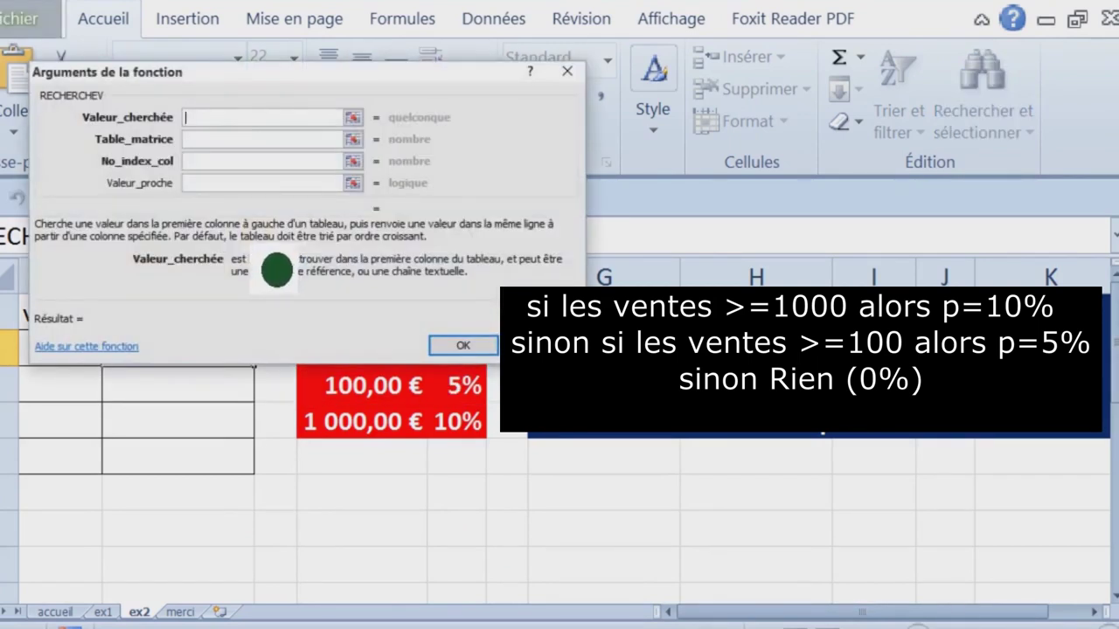
left_click_drag(282, 107, 753, 83)
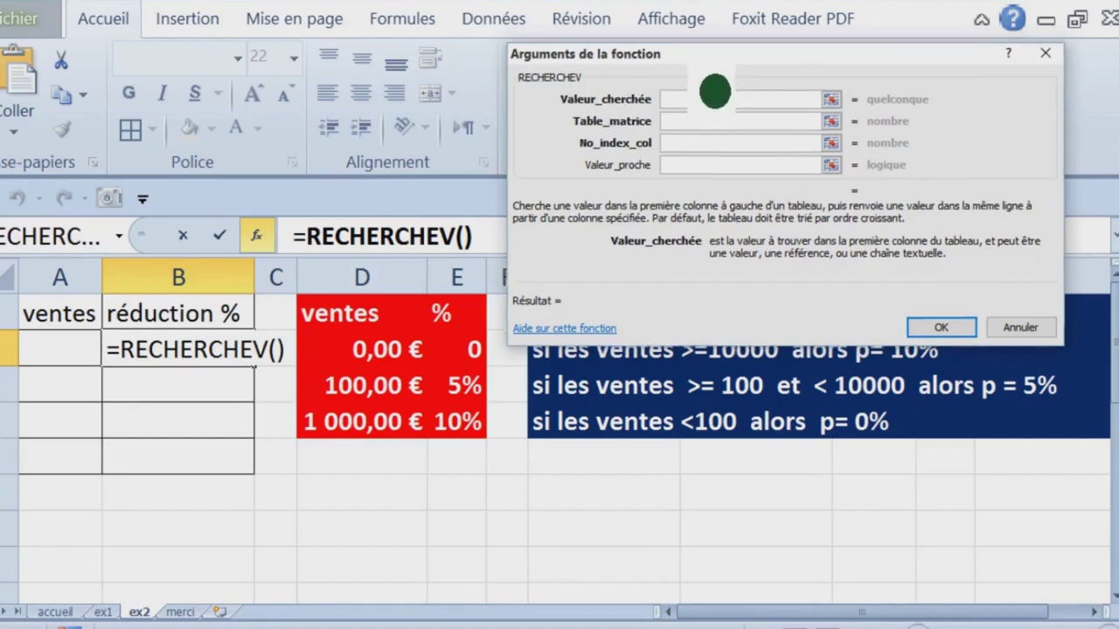
left_click_drag(713, 84, 748, 166)
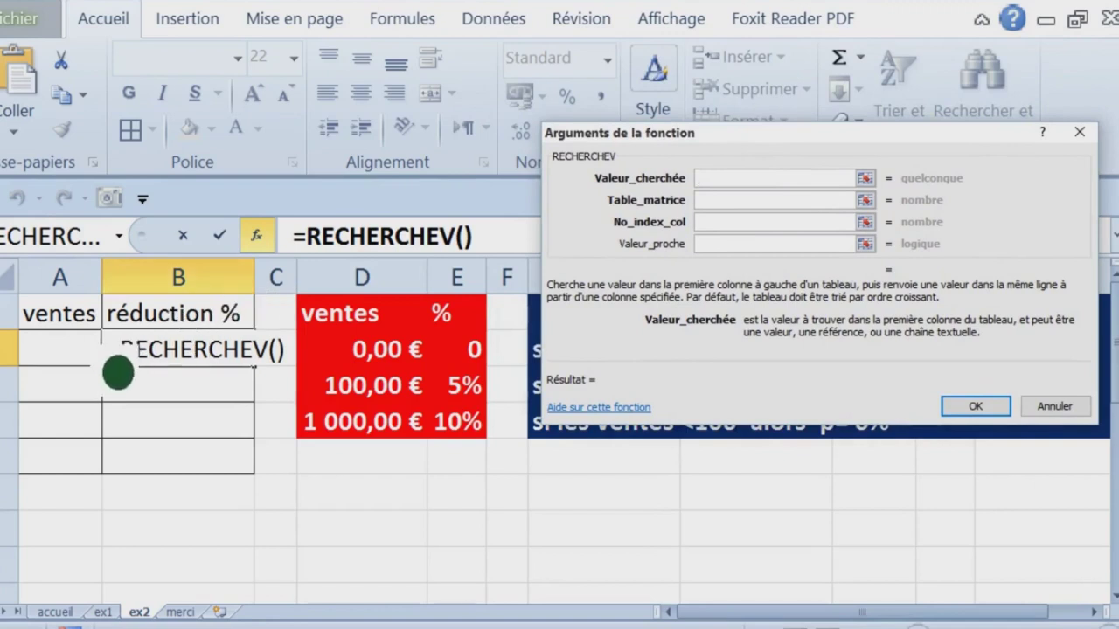
left_click(92, 358)
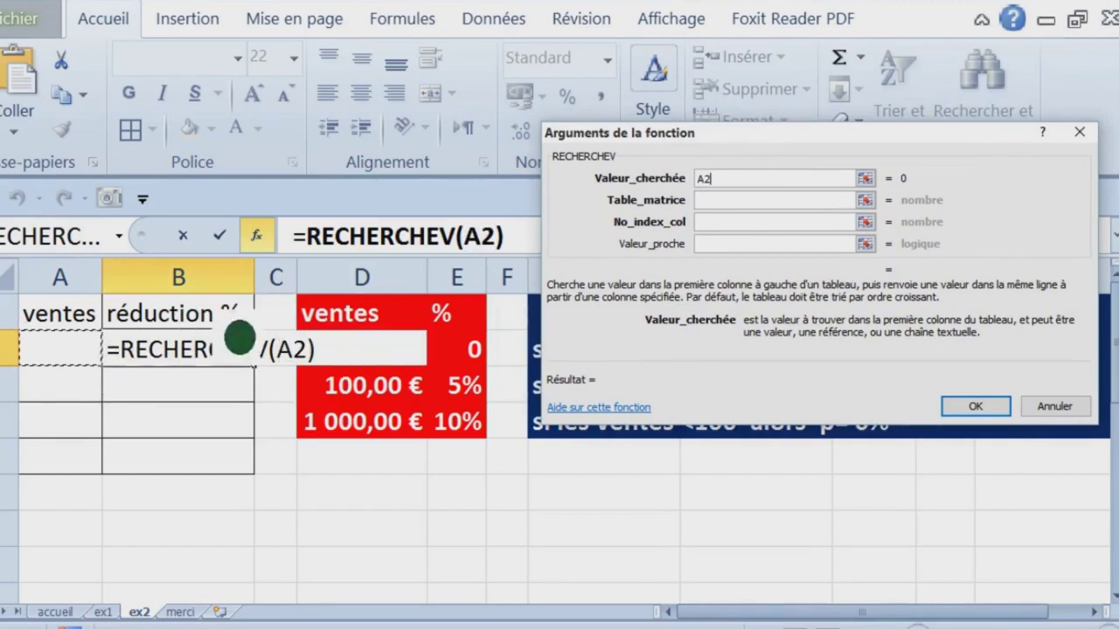
Step: Set Table_matrice to $D$1:$E$4, column index 2 and approximate match VRAI, then confirm
key("Tab")
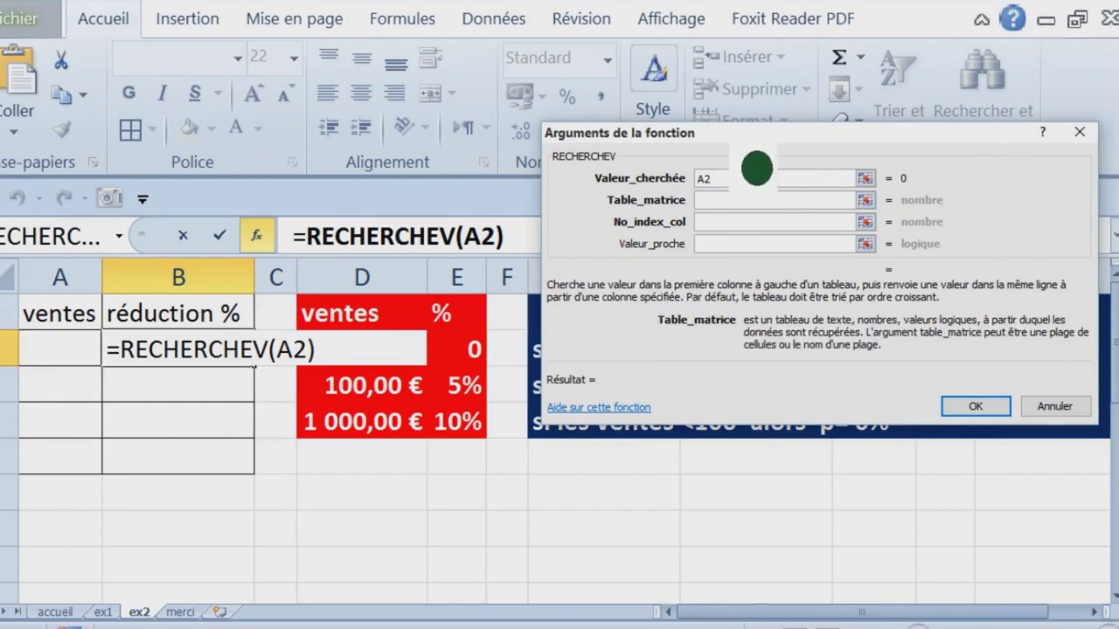
left_click_drag(755, 186, 756, 133)
left_click_drag(345, 317, 464, 443)
key("F4")
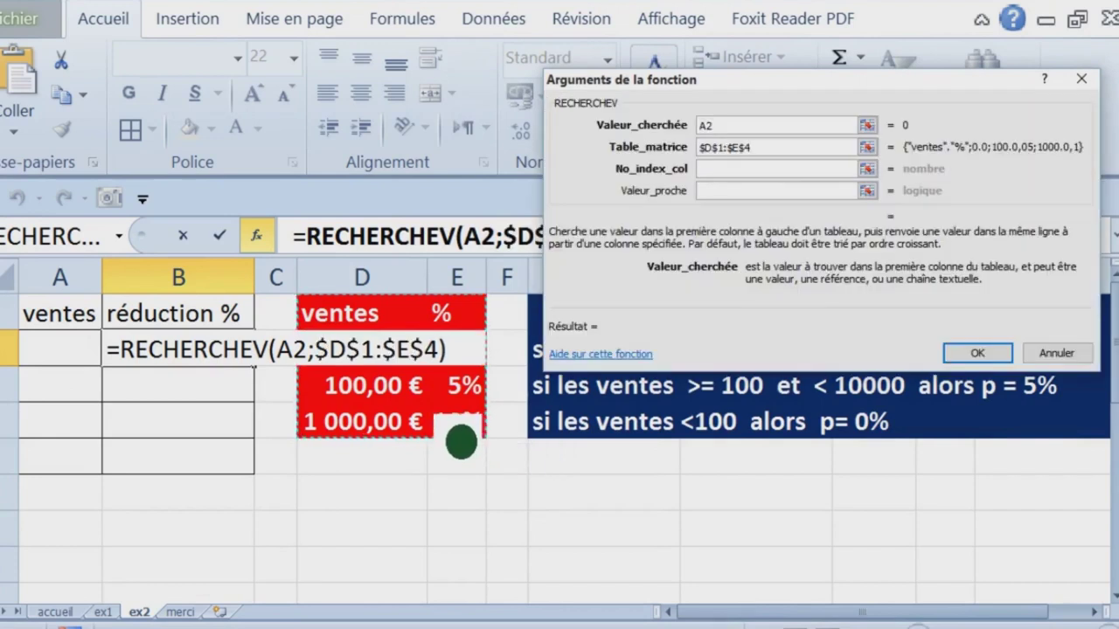
key("Tab")
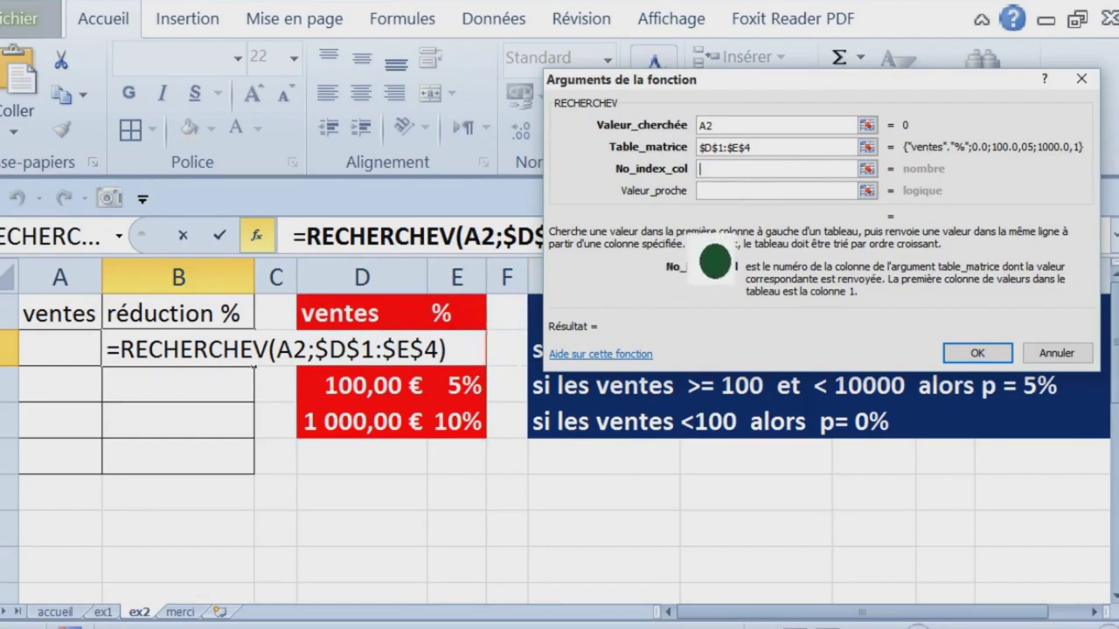
type("2")
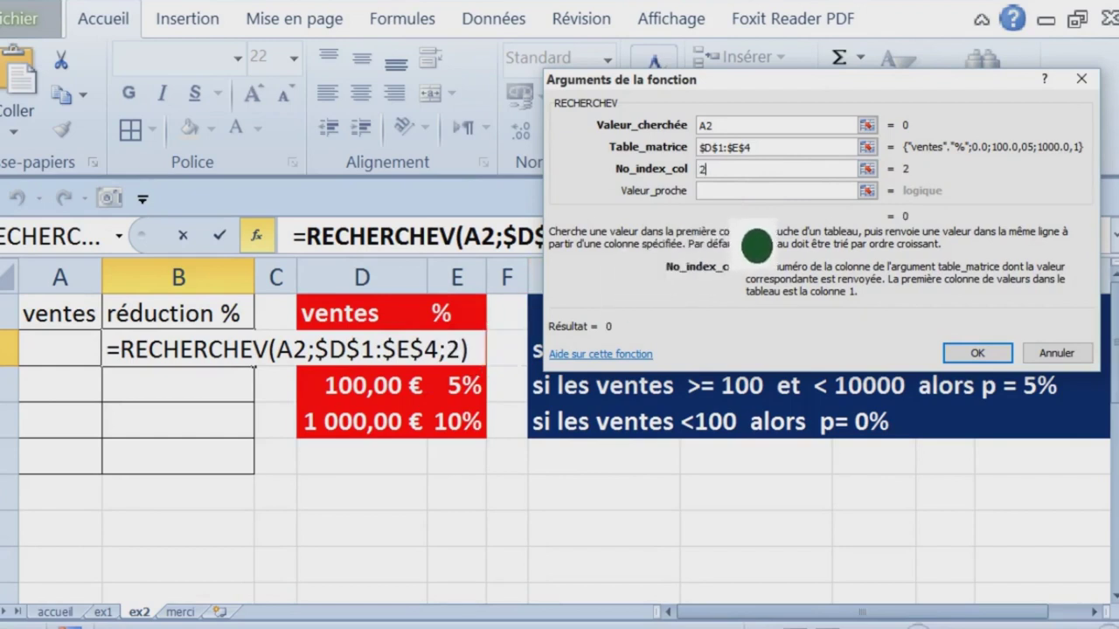
key("Tab")
type("v")
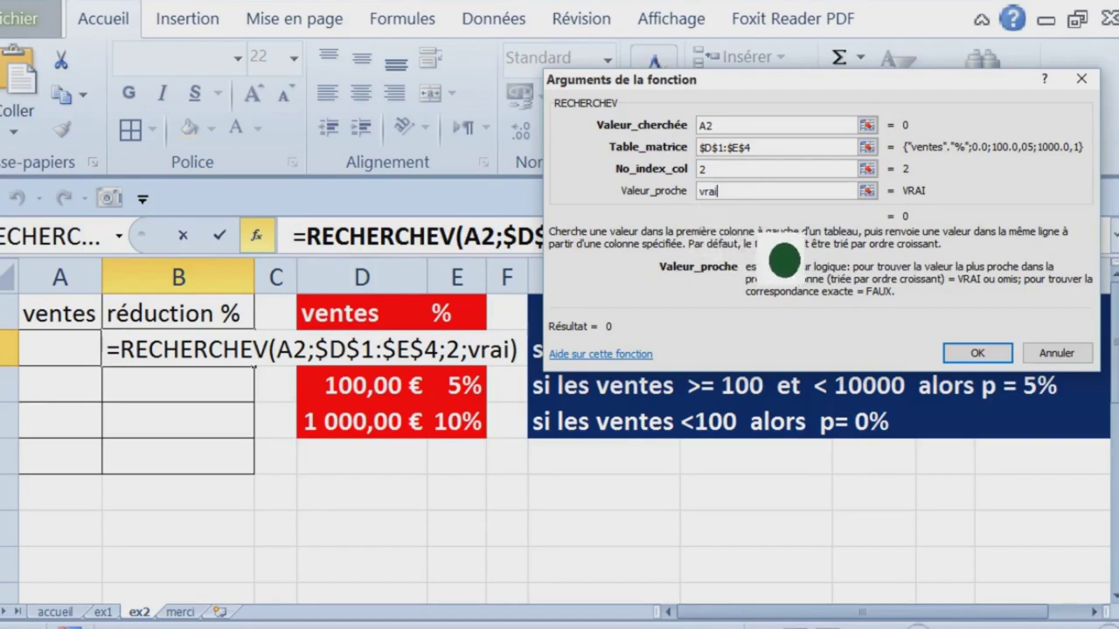
left_click(996, 357)
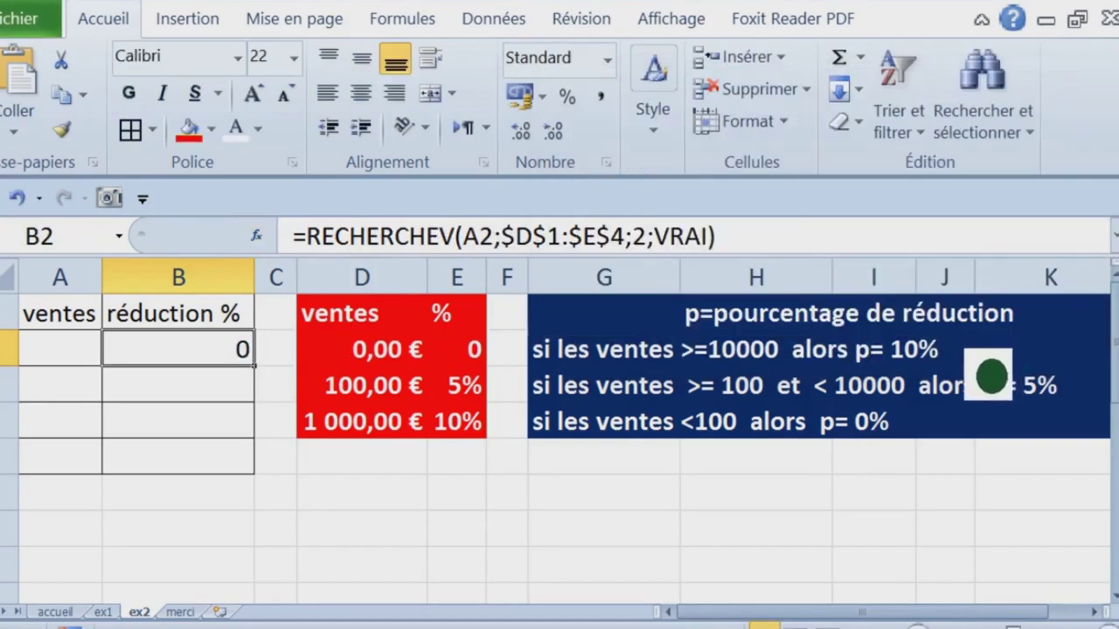
Step: Widen column A, enter 45 in A2, and copy the lookup formula down to B5
left_click(87, 358)
left_click(240, 435)
key("Left")
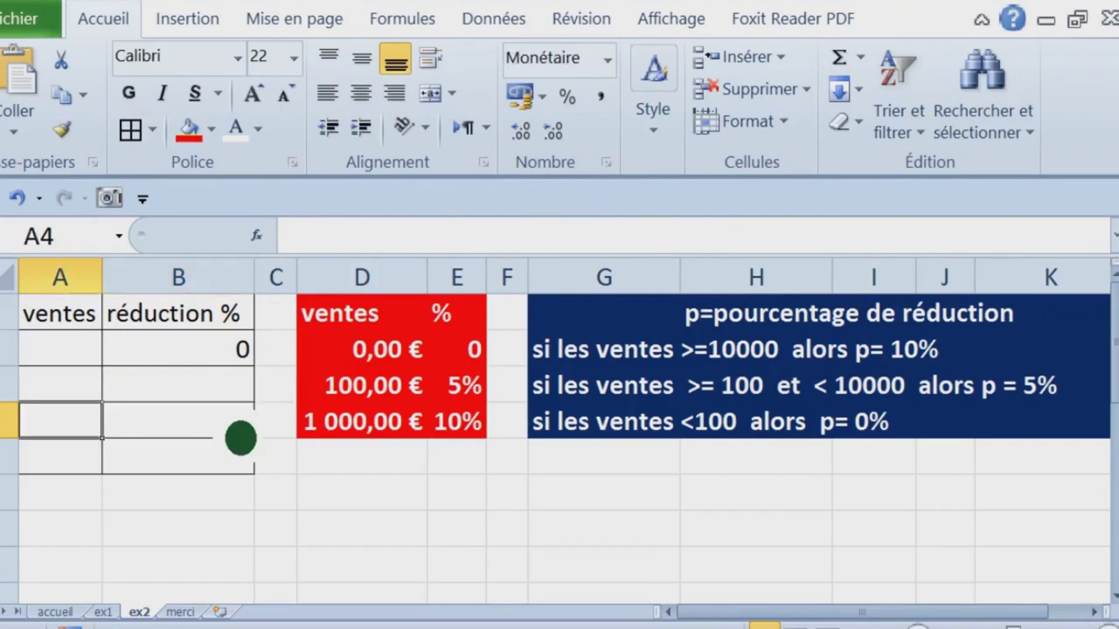
left_click_drag(129, 306, 175, 294)
left_click(115, 354)
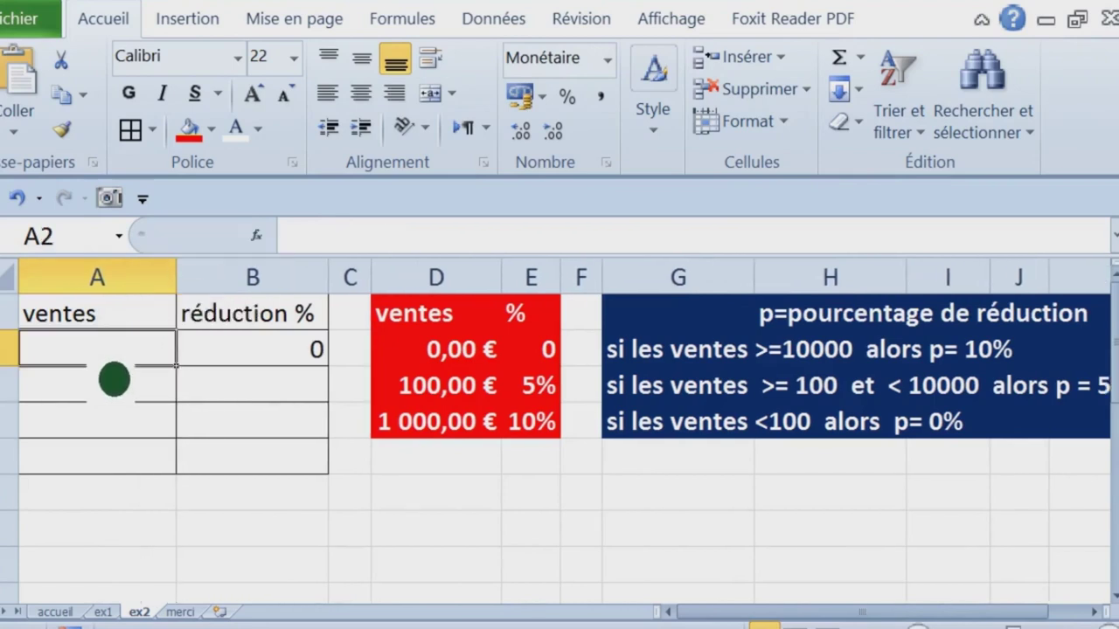
type("45")
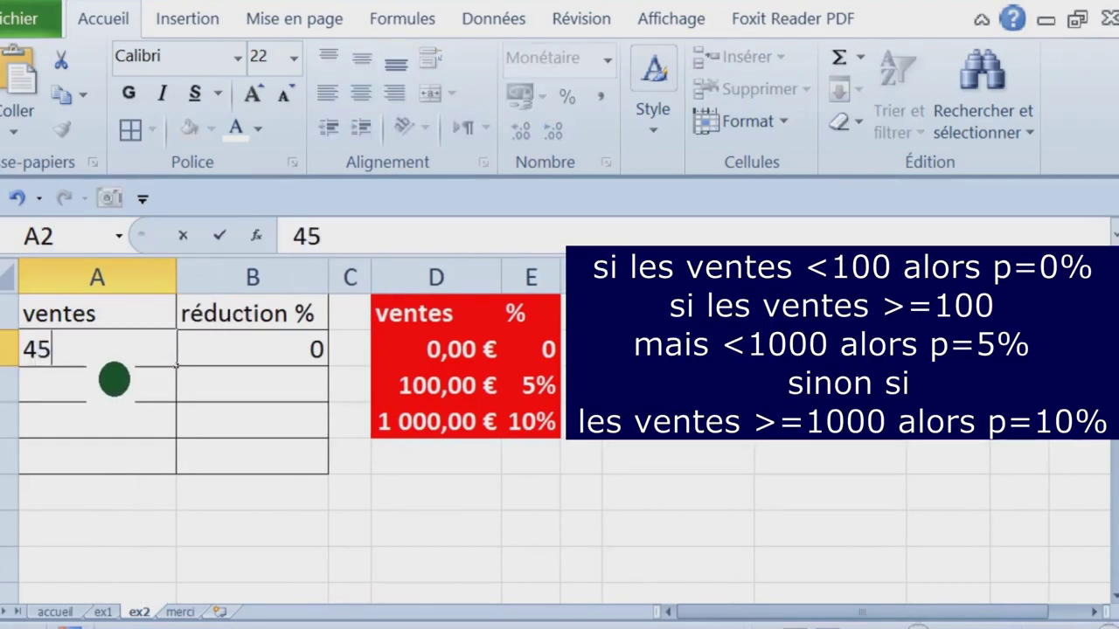
key("Return")
left_click(210, 360)
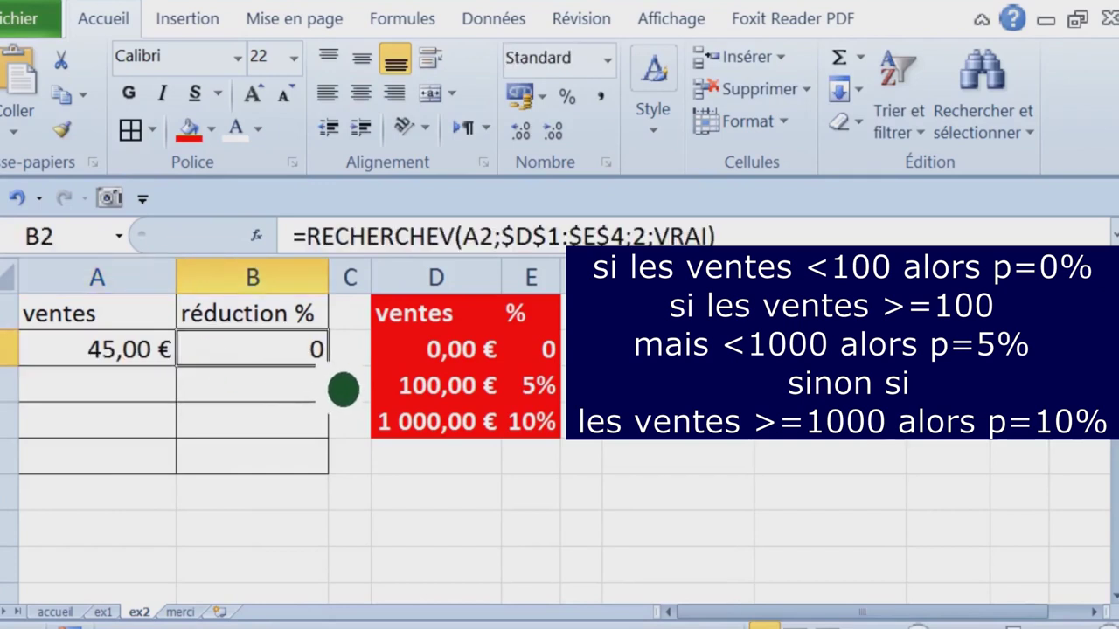
left_click_drag(329, 368, 351, 488)
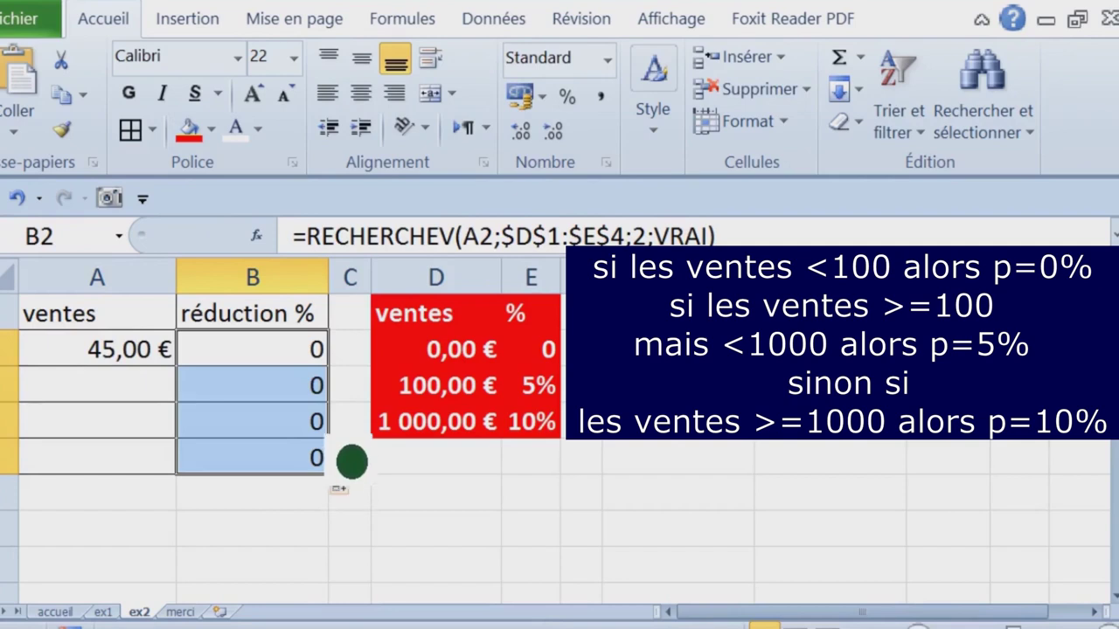
left_click(312, 377)
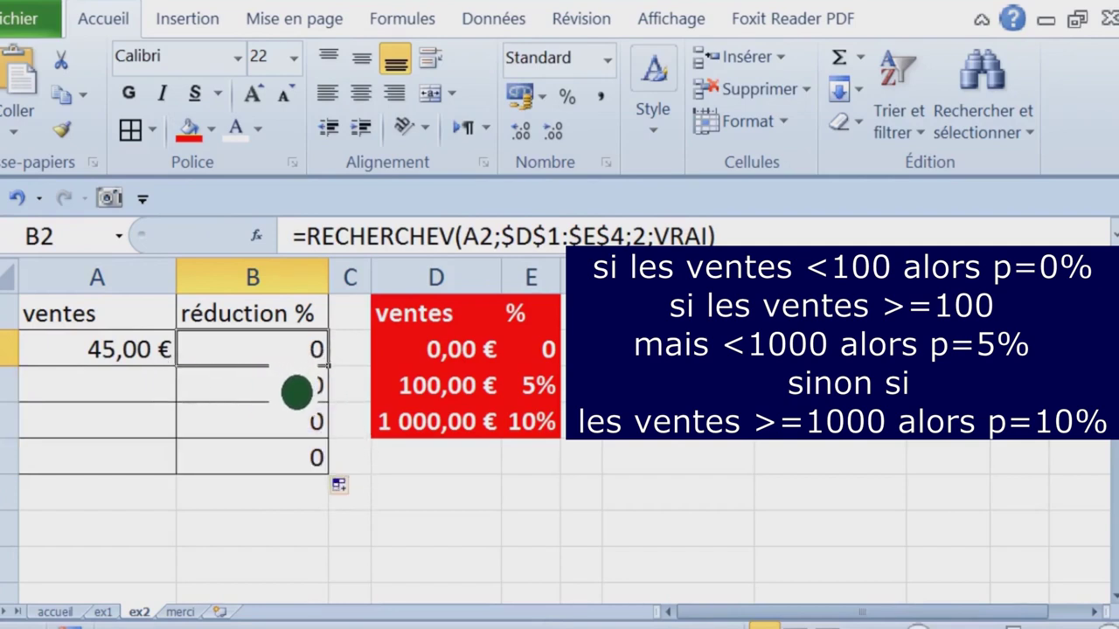
Step: Enter 99 in A3 and test 100 in A2 against the 5% threshold row
left_click(163, 398)
type("99")
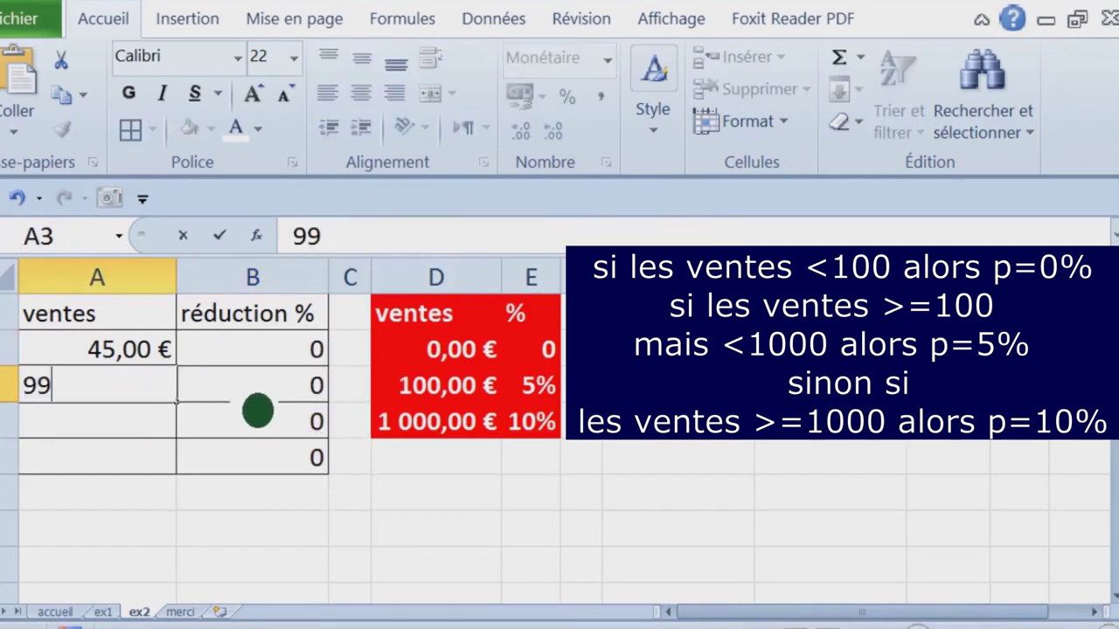
key("Return")
key("Up")
key("Up")
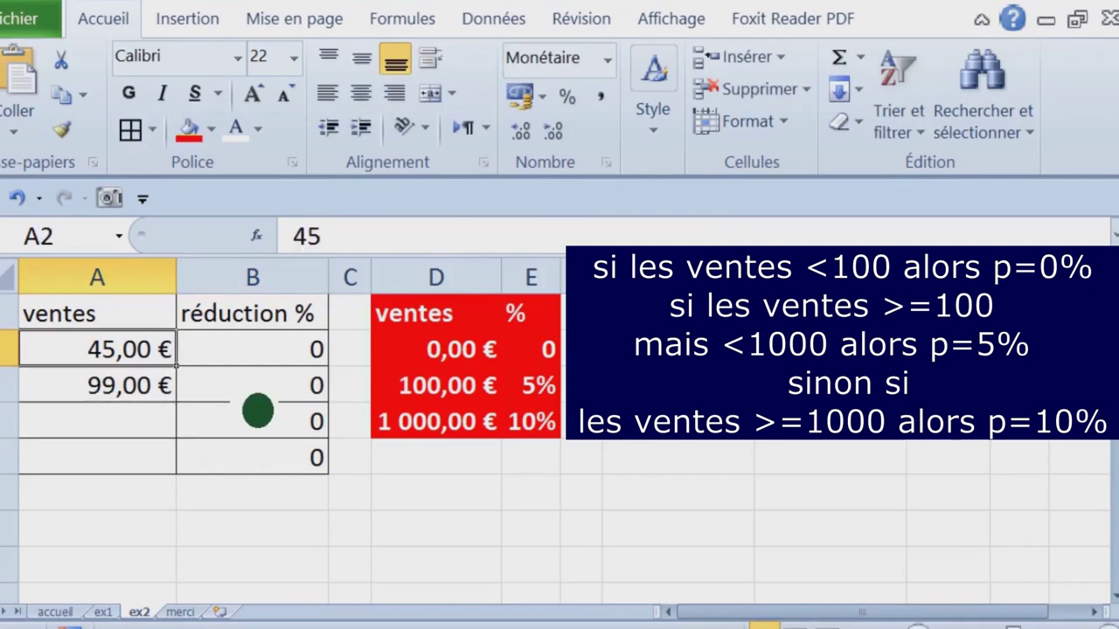
type("100")
key("Return")
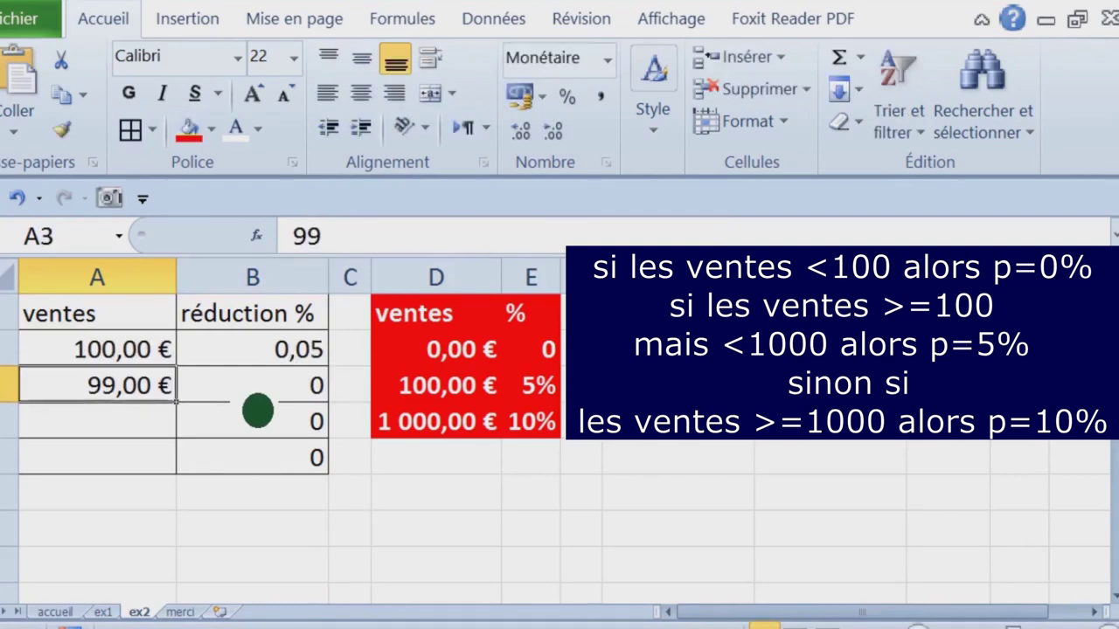
left_click(530, 386)
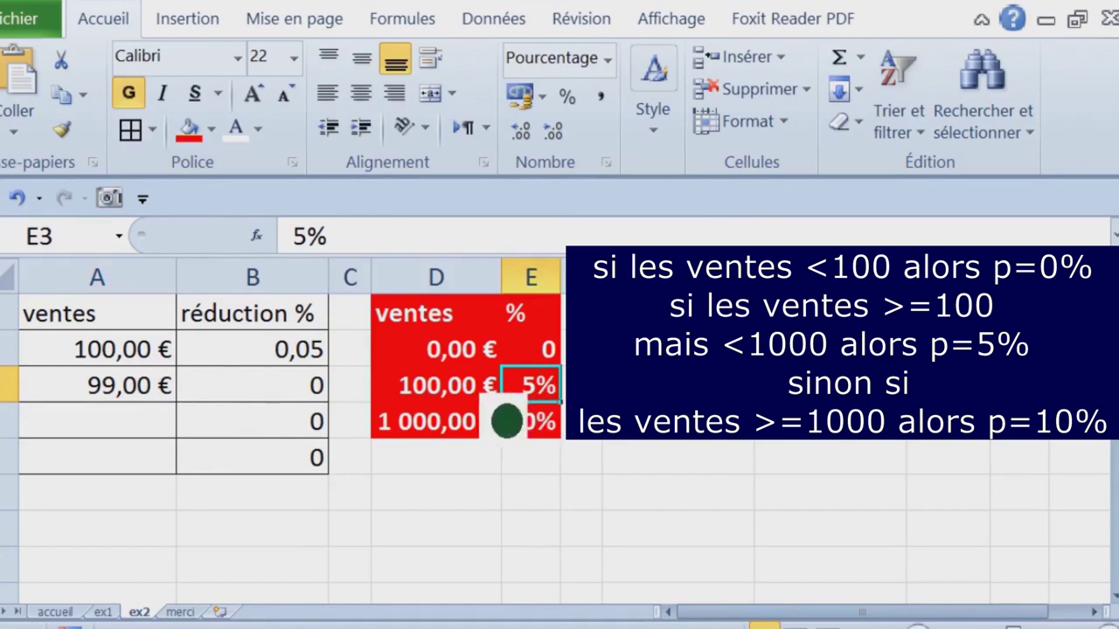
left_click_drag(441, 395, 543, 422)
Step: Test A2 with 999, 1000 and 1001 around the 1 000 € threshold for 10%
left_click(122, 356)
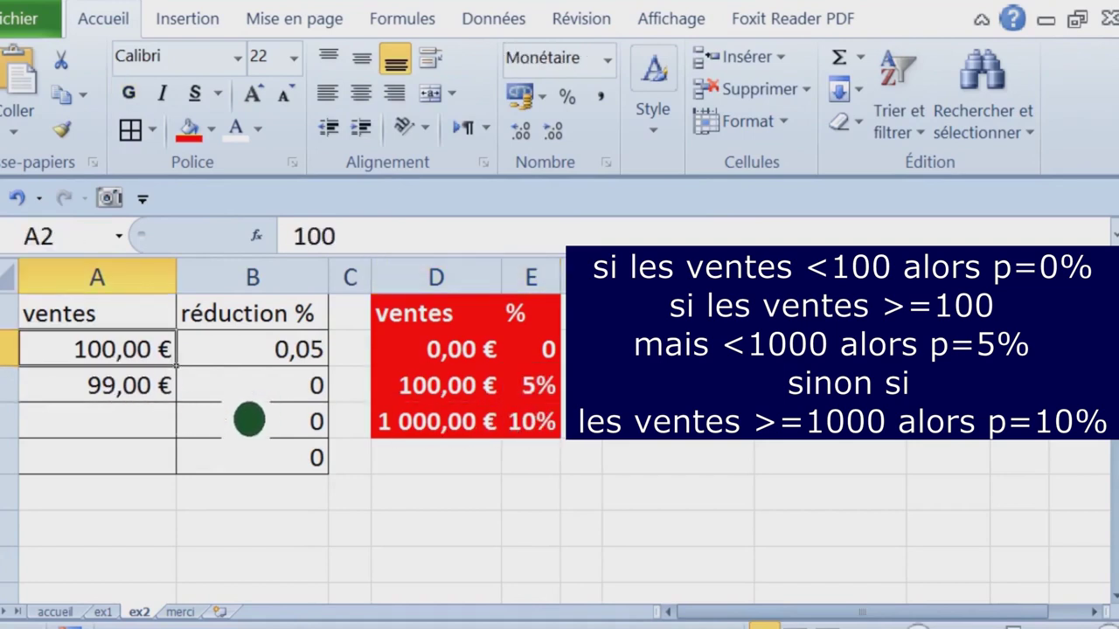
type("1")
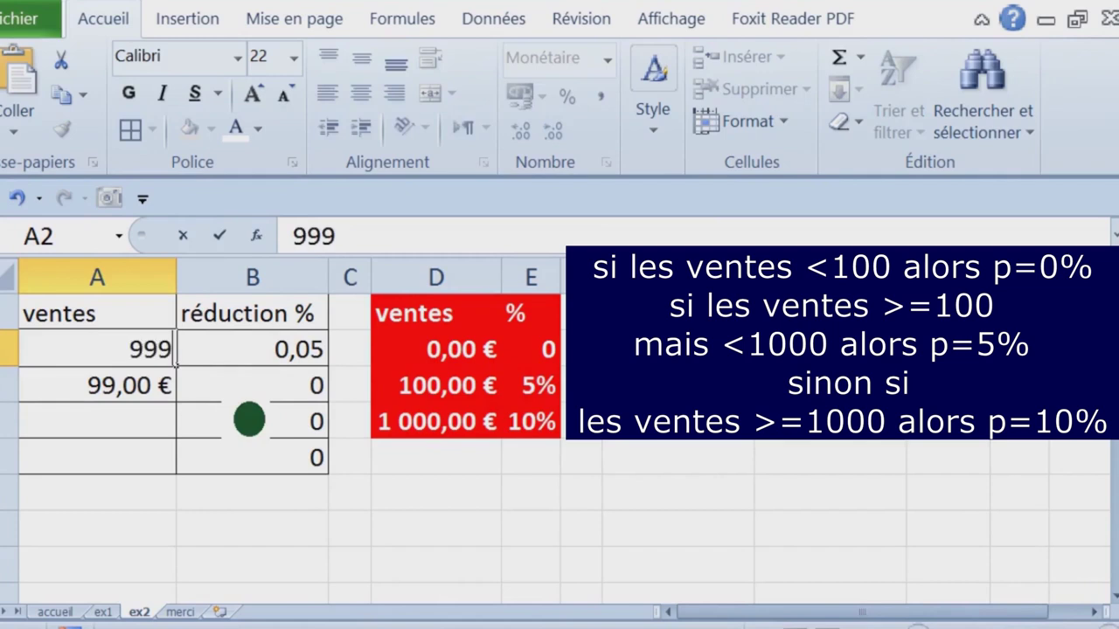
key("Return")
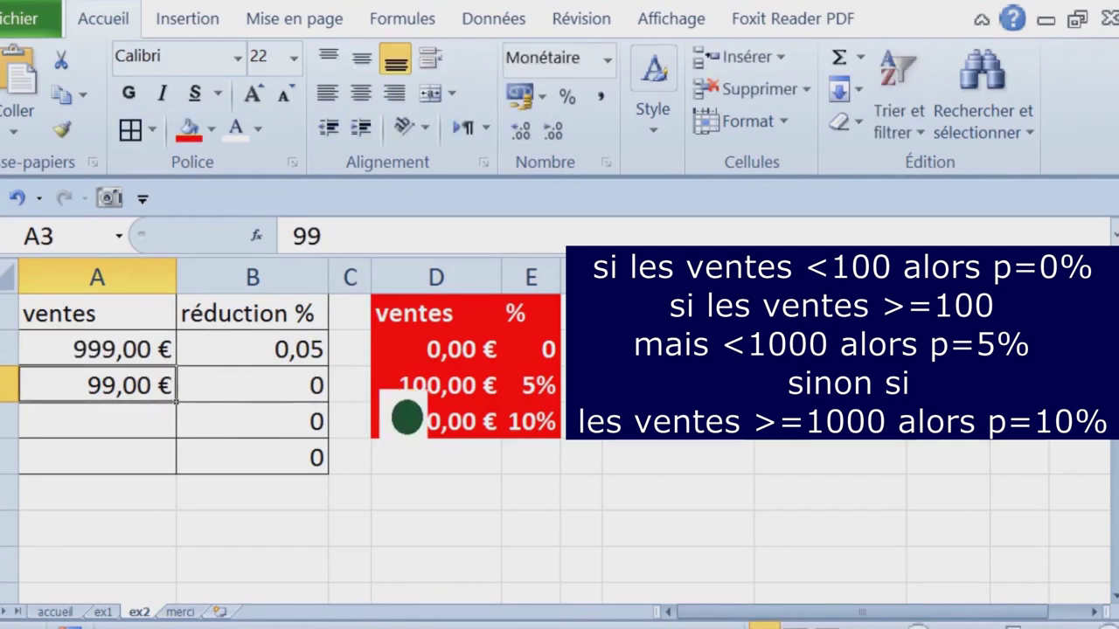
left_click(530, 386)
left_click(435, 421)
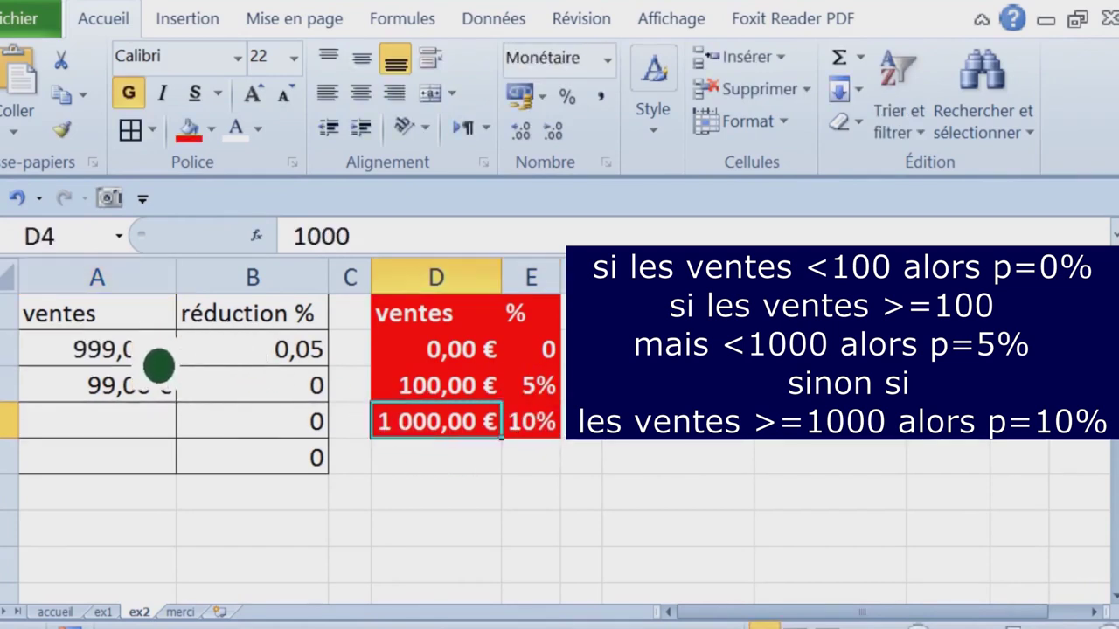
left_click(157, 363)
type("1000")
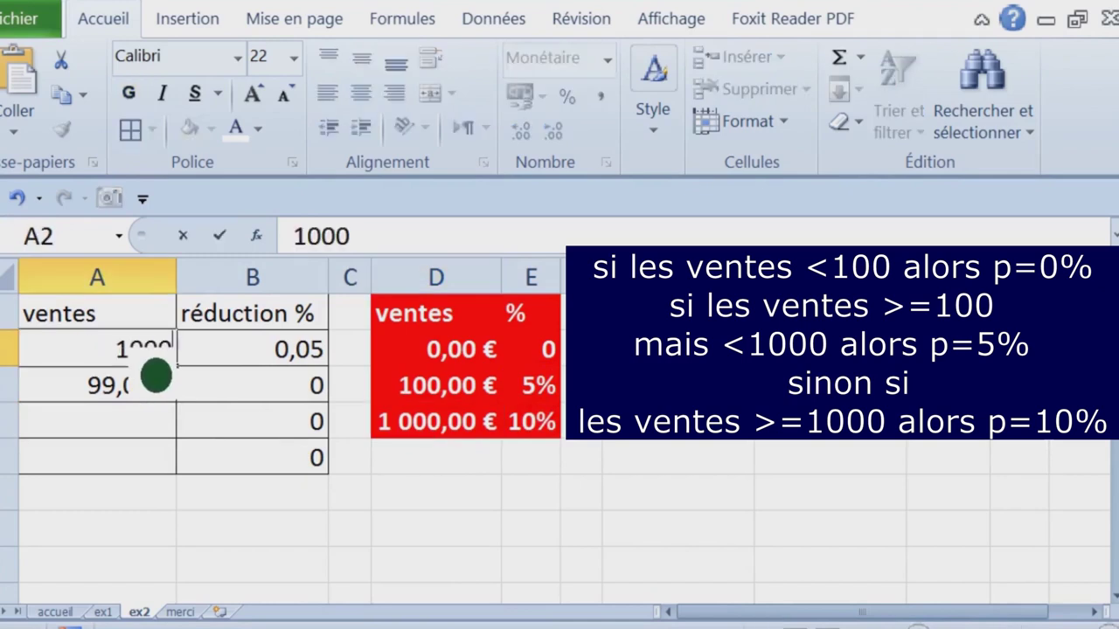
key("Return")
left_click(157, 363)
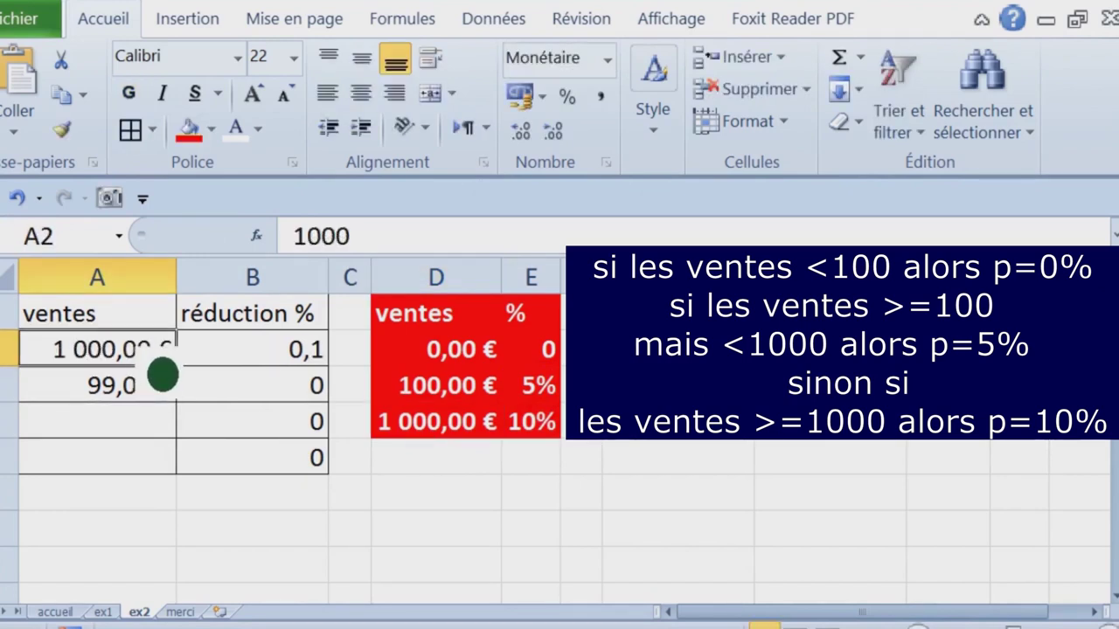
type("10")
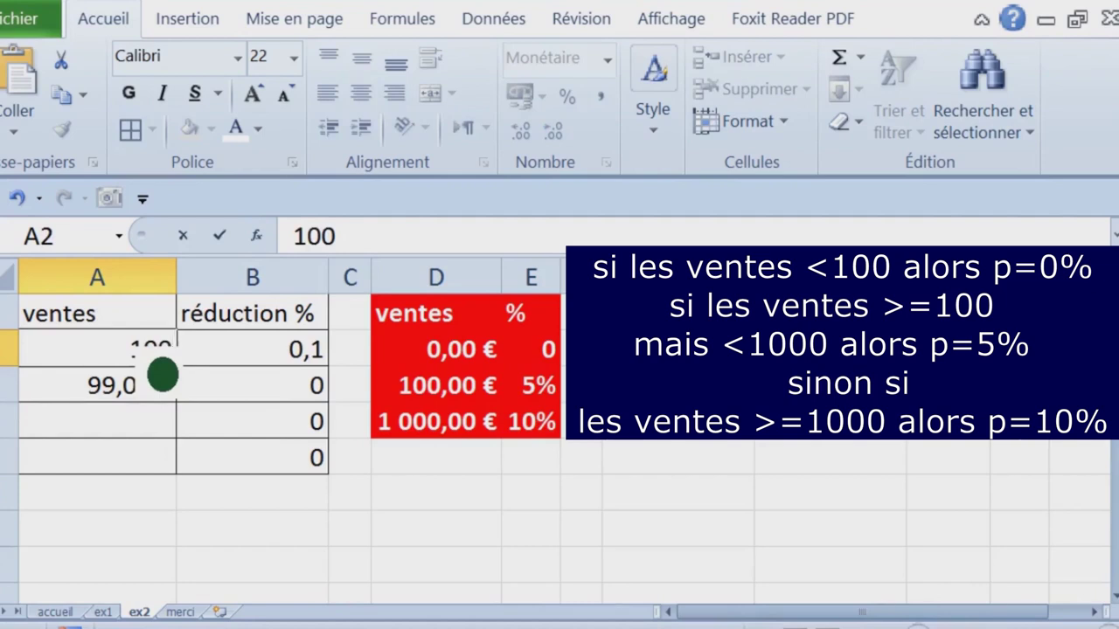
key("Return")
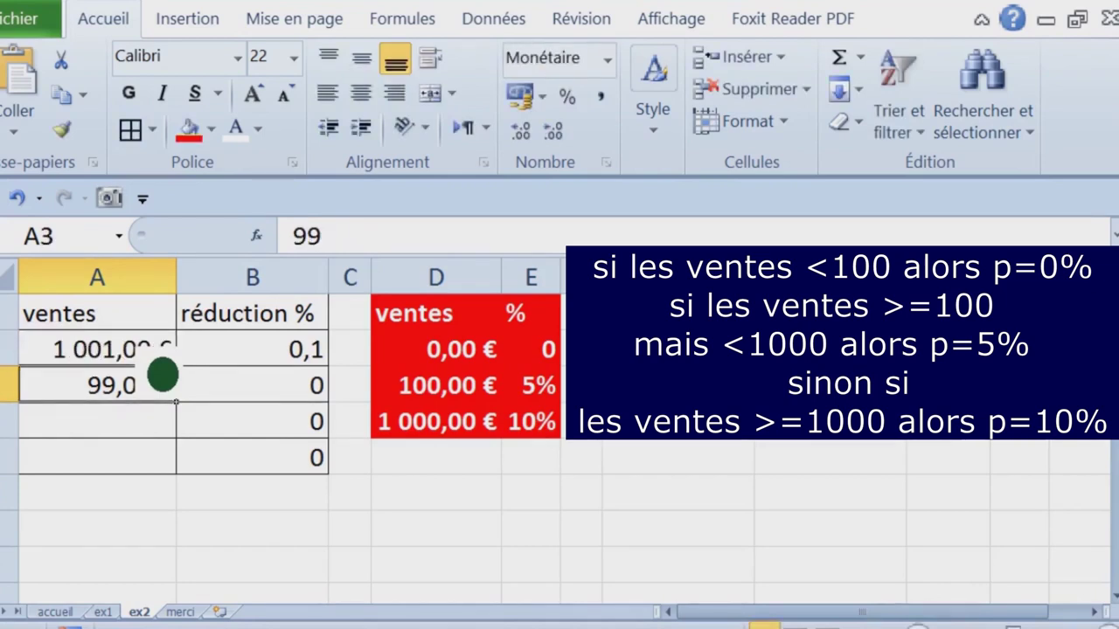
left_click_drag(262, 359, 292, 476)
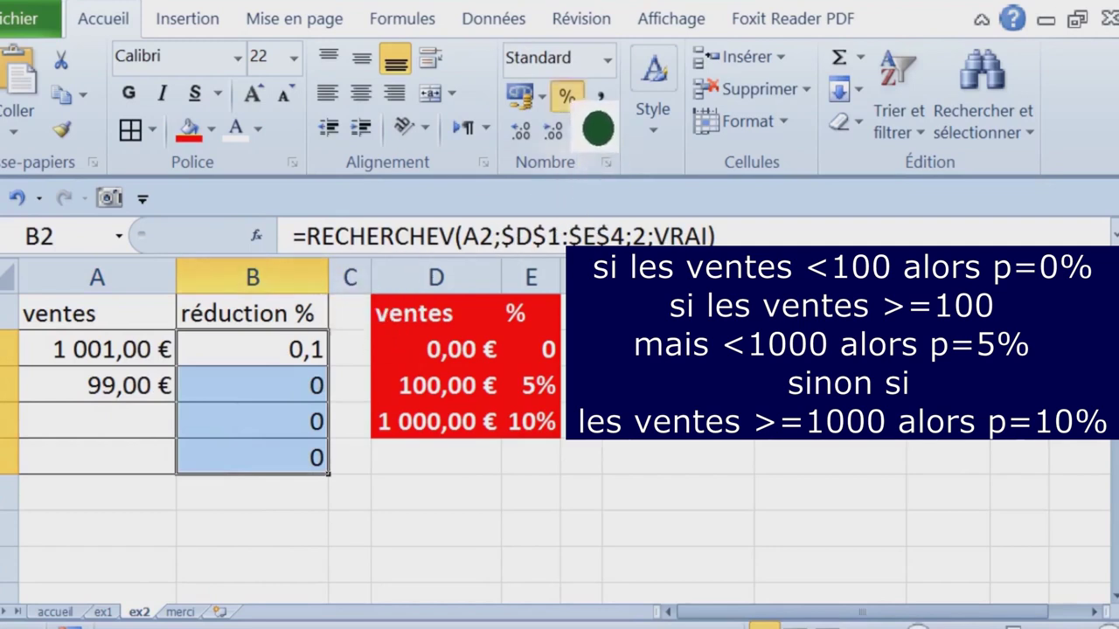
Step: Format B2:B5 as percentages (10%, 0%, 0%, 0%) and widen column C
left_click(566, 95)
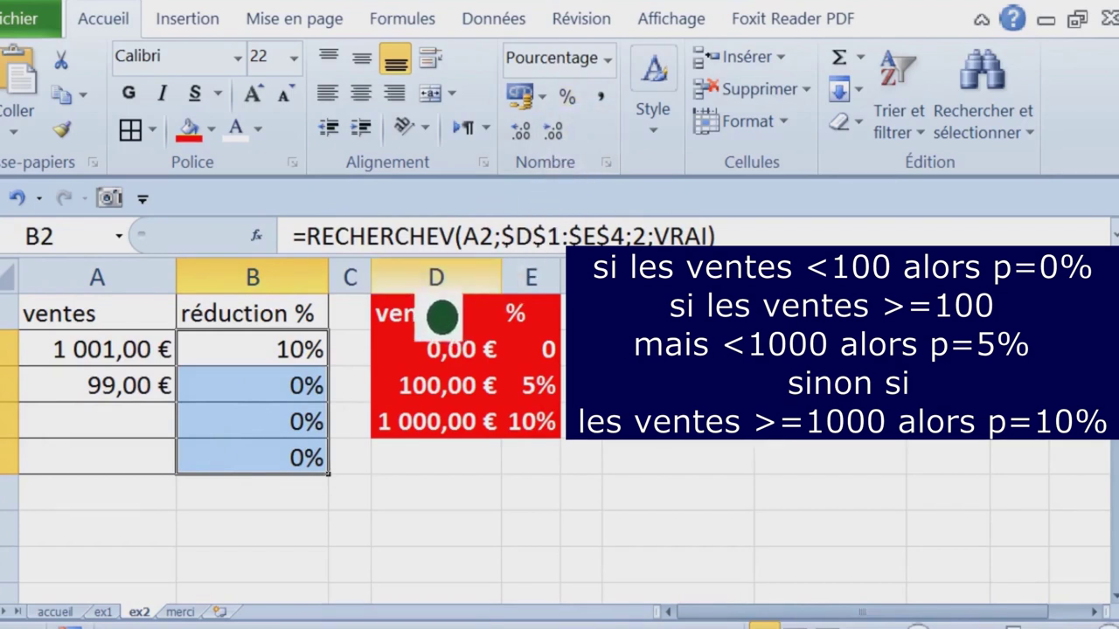
left_click(383, 302)
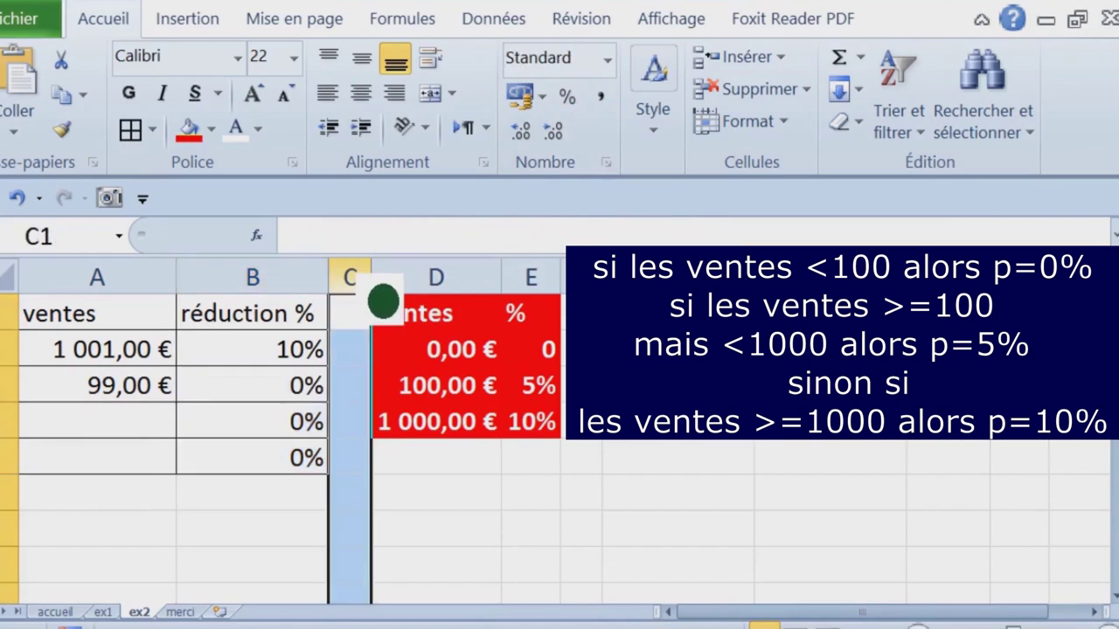
left_click_drag(370, 277, 480, 277)
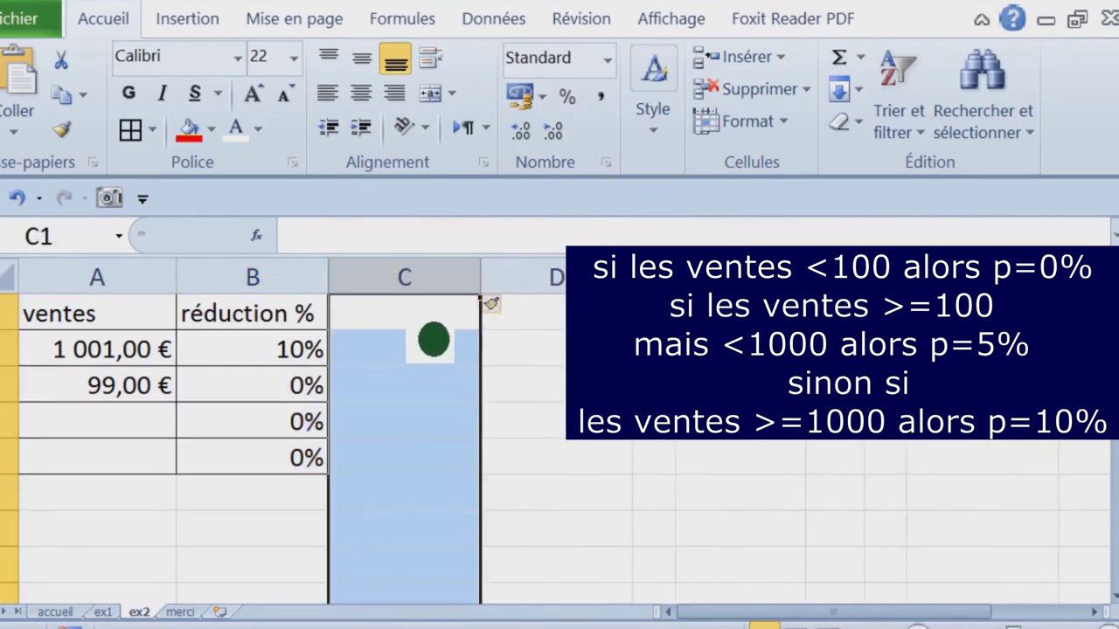
left_click(435, 327)
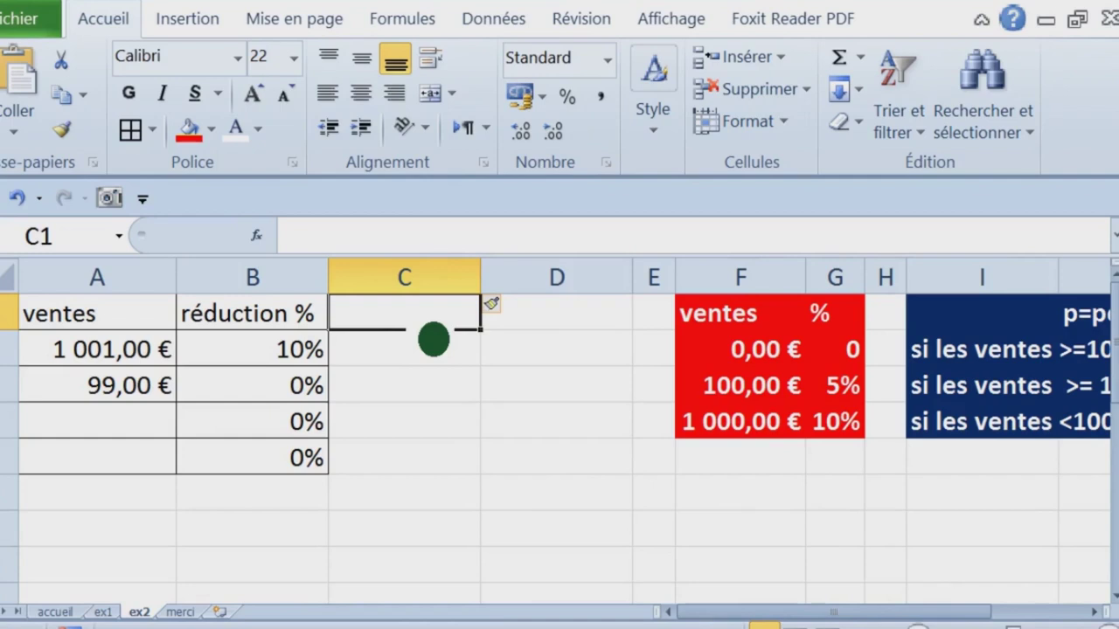
Step: Enter the header 'ventes après réduction' in C1 and autofit column C
type("v")
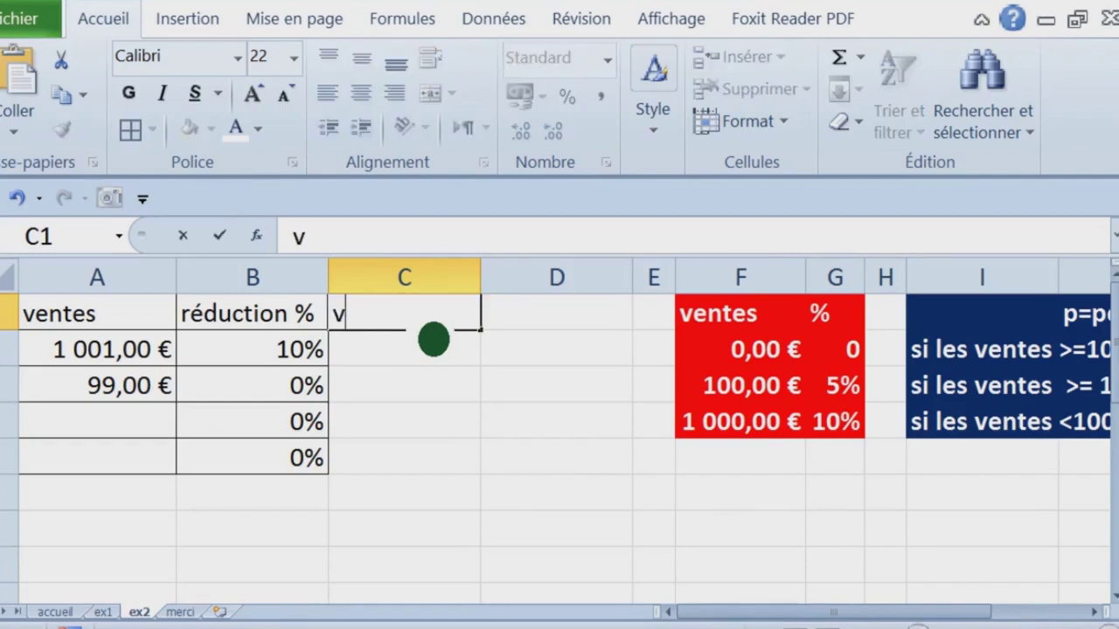
type("entes ap")
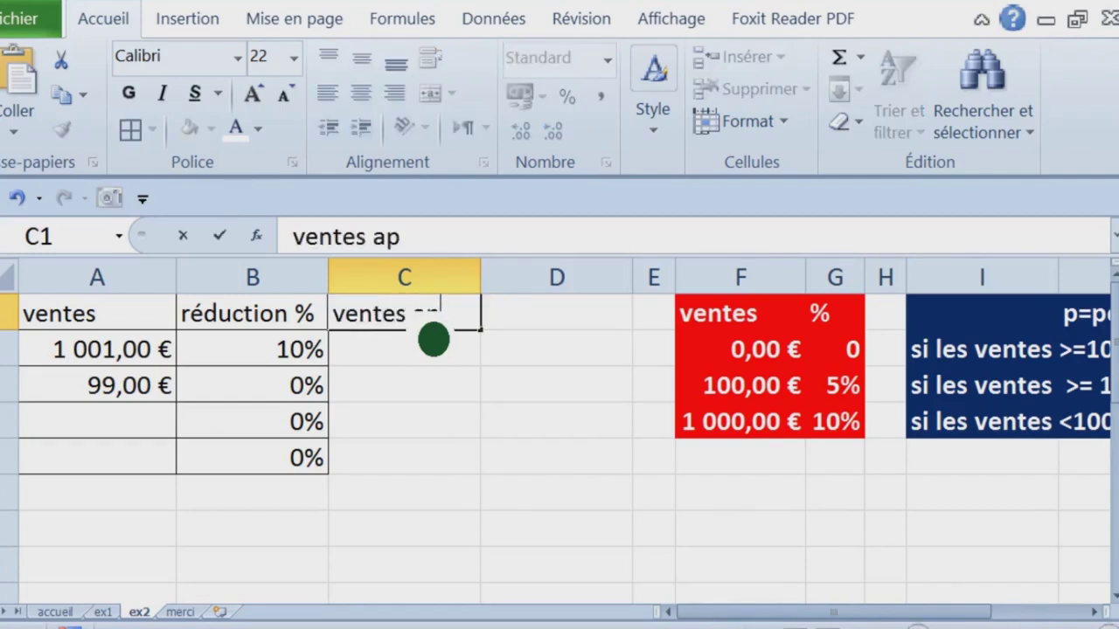
type("rès réduction")
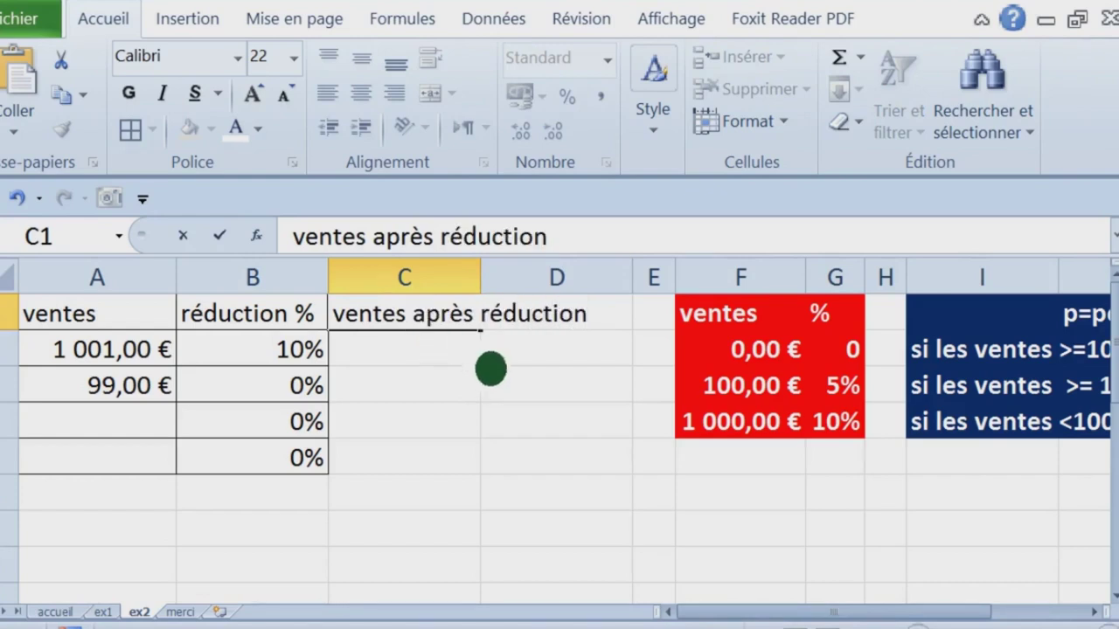
left_click(476, 386)
double_click(480, 277)
Step: Enter =A2-B2*A2 in C2 to compute the discounted sale
left_click(459, 360)
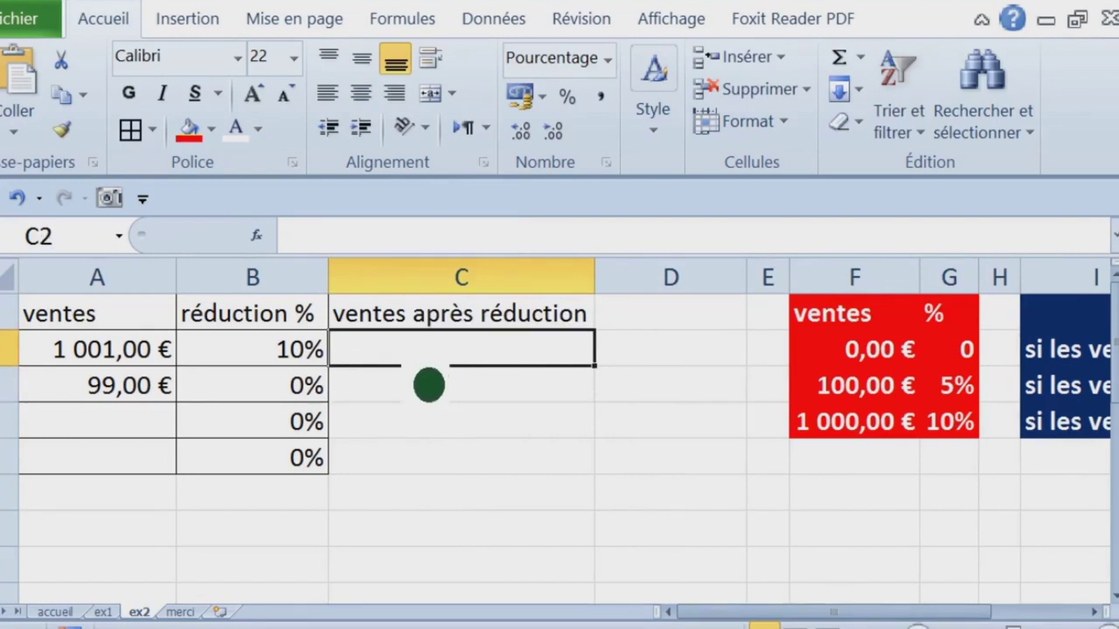
type("=")
left_click(150, 386)
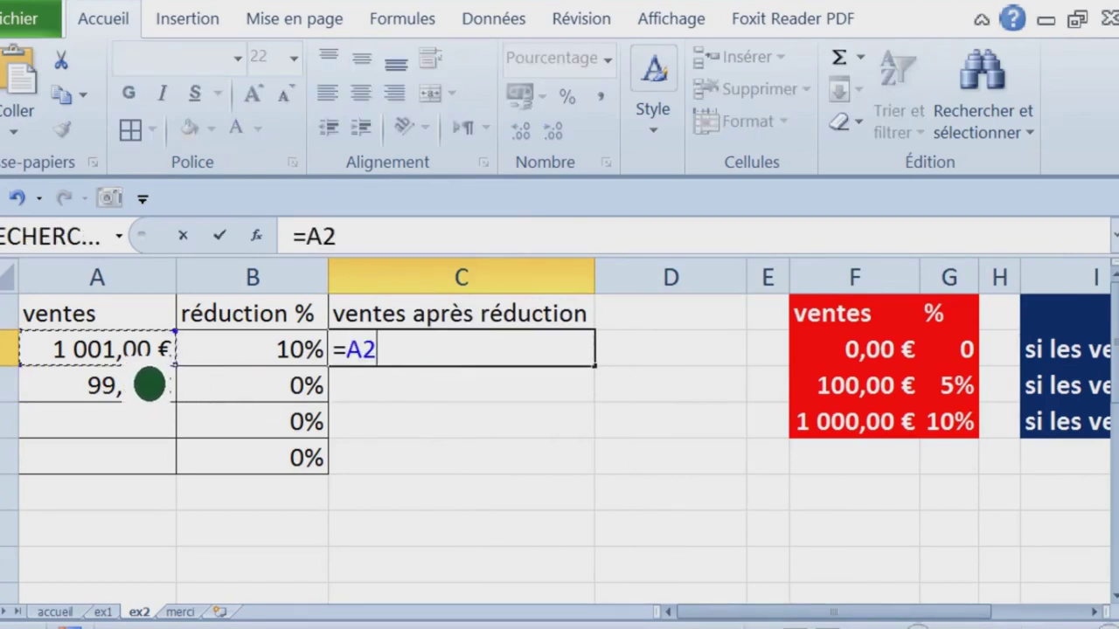
type("-")
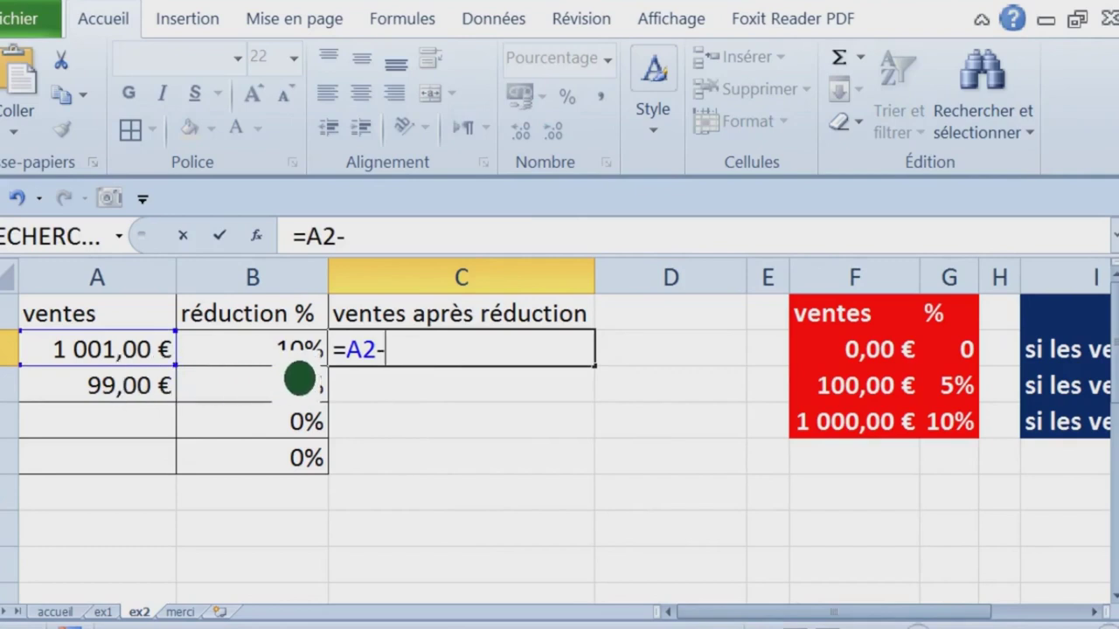
left_click(300, 377)
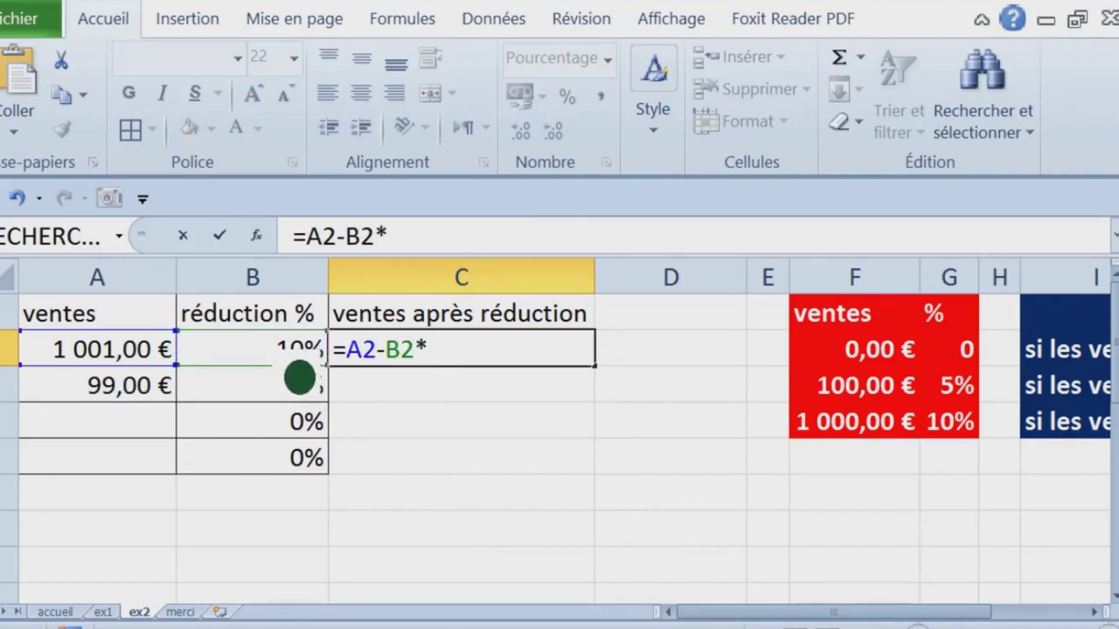
left_click(162, 381)
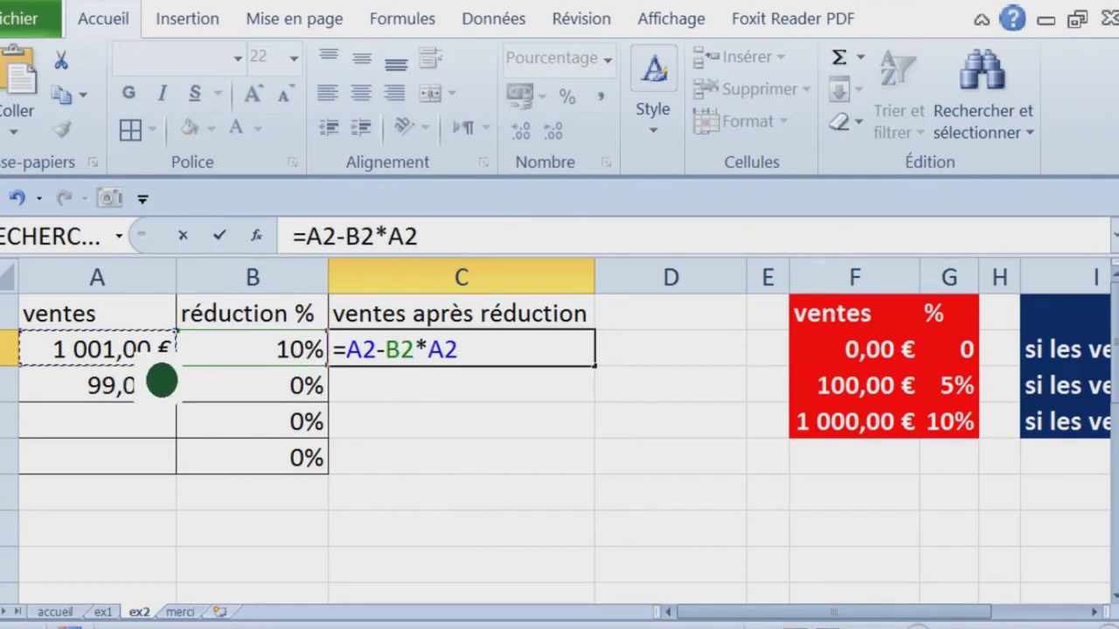
key("Return")
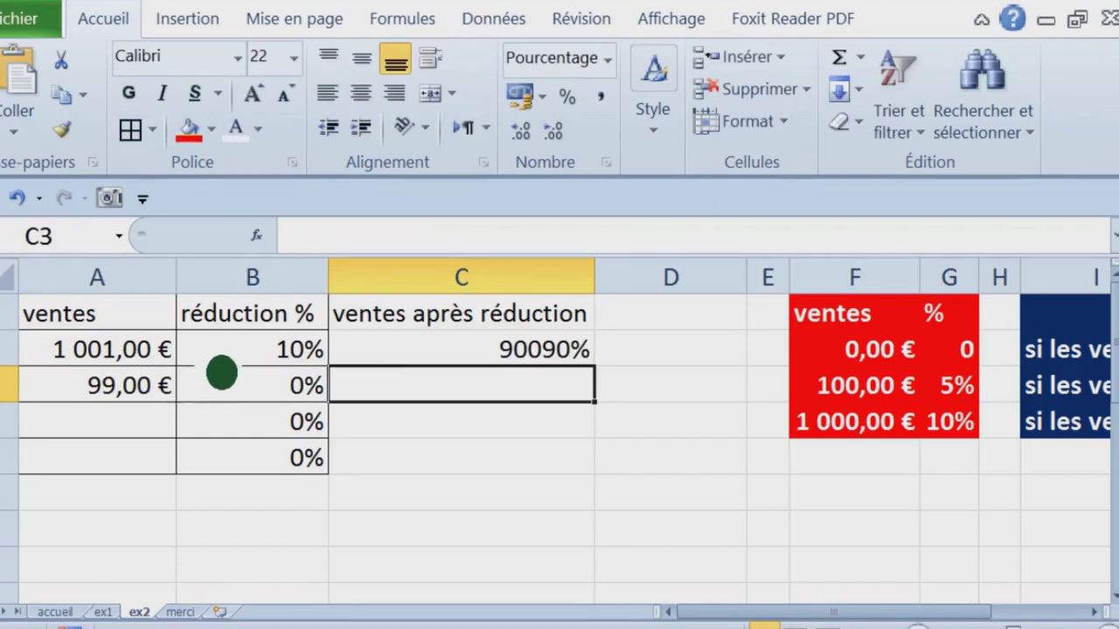
Step: Format C2:C5 as Standard numbers and enter 100 as the sales in A2
left_click_drag(443, 360, 456, 476)
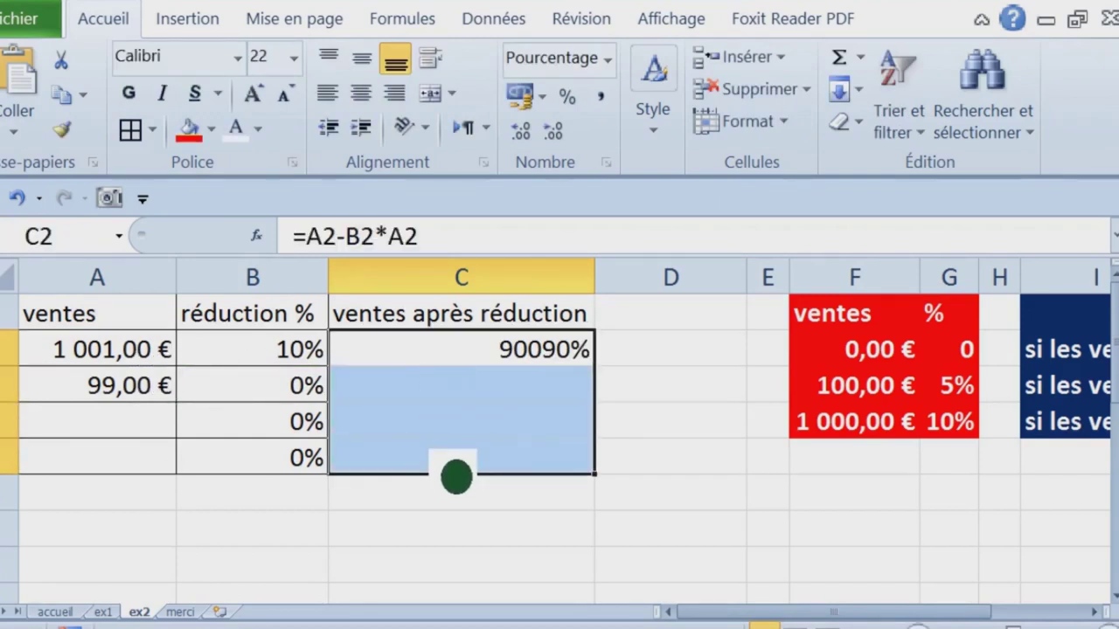
left_click(606, 58)
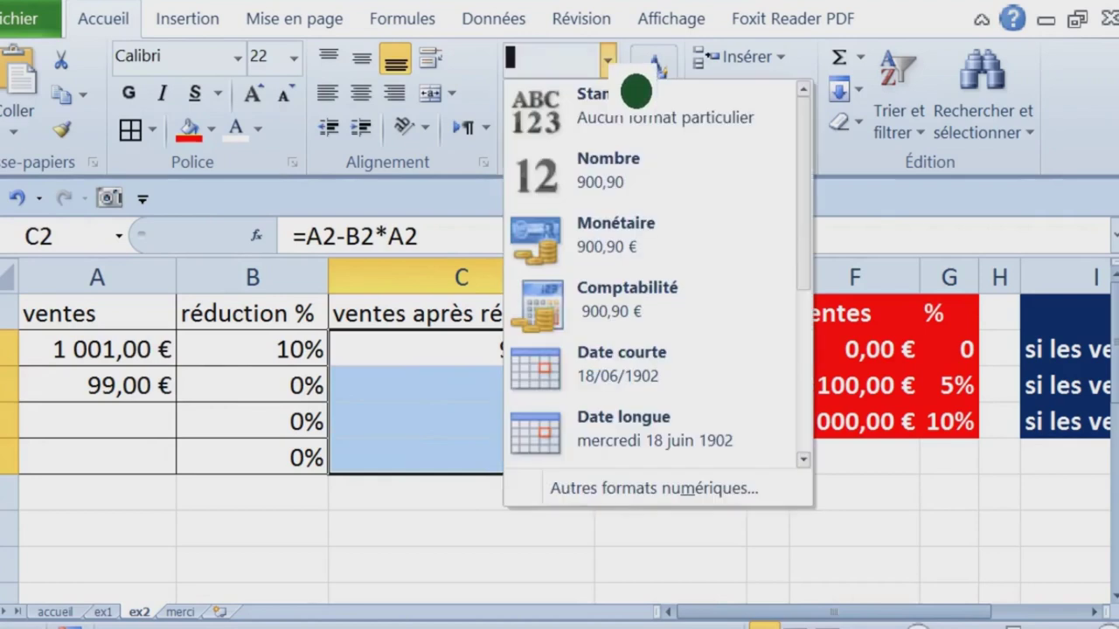
left_click(640, 129)
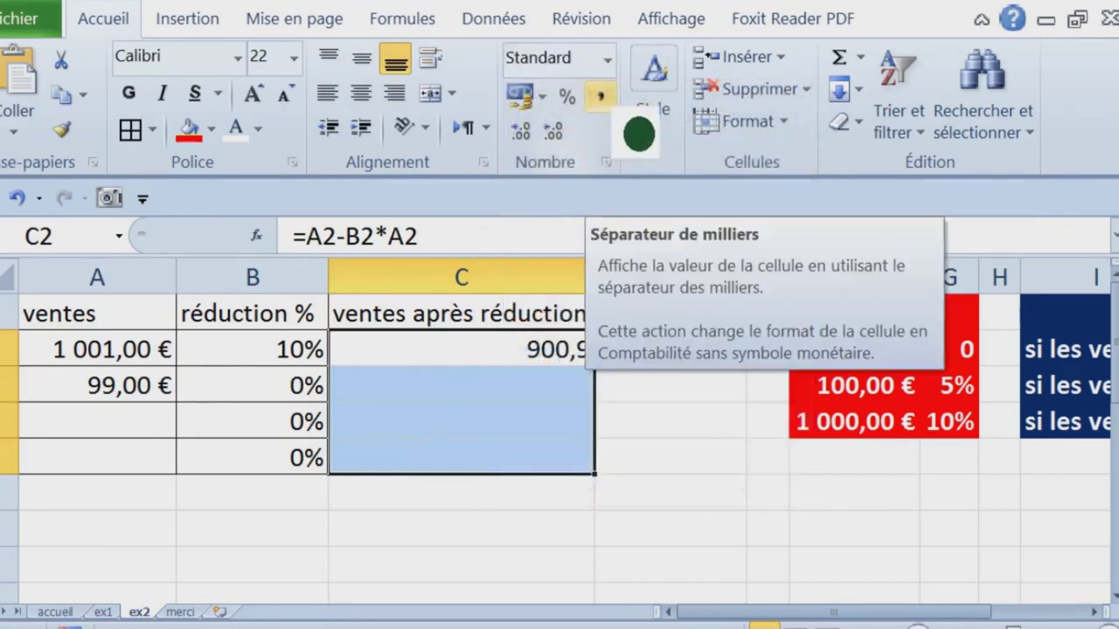
left_click(167, 360)
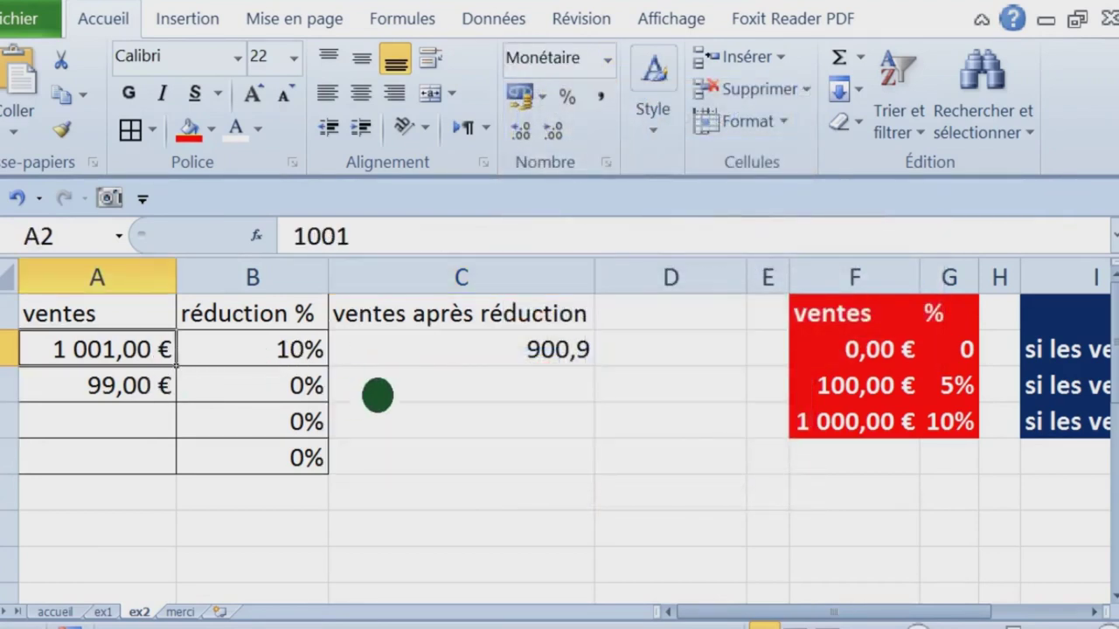
type("100")
key("Return")
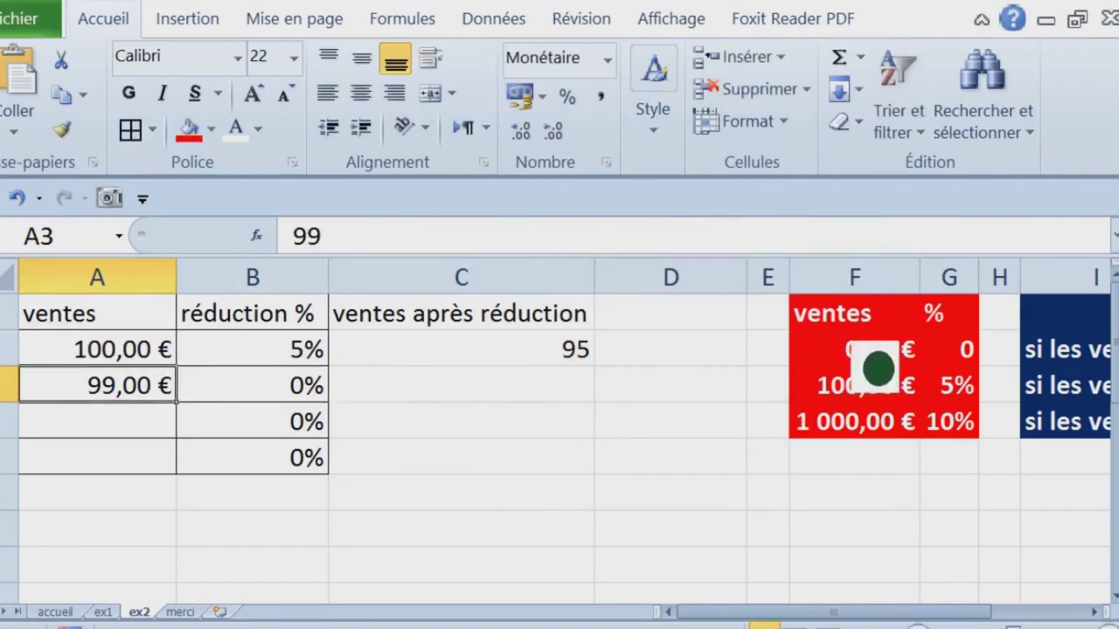
Step: Narrow the empty column D, review the thresholds F2:F4, and enter 150 in A3
left_click(729, 310)
key("ctrl+space")
left_click_drag(769, 304, 641, 315)
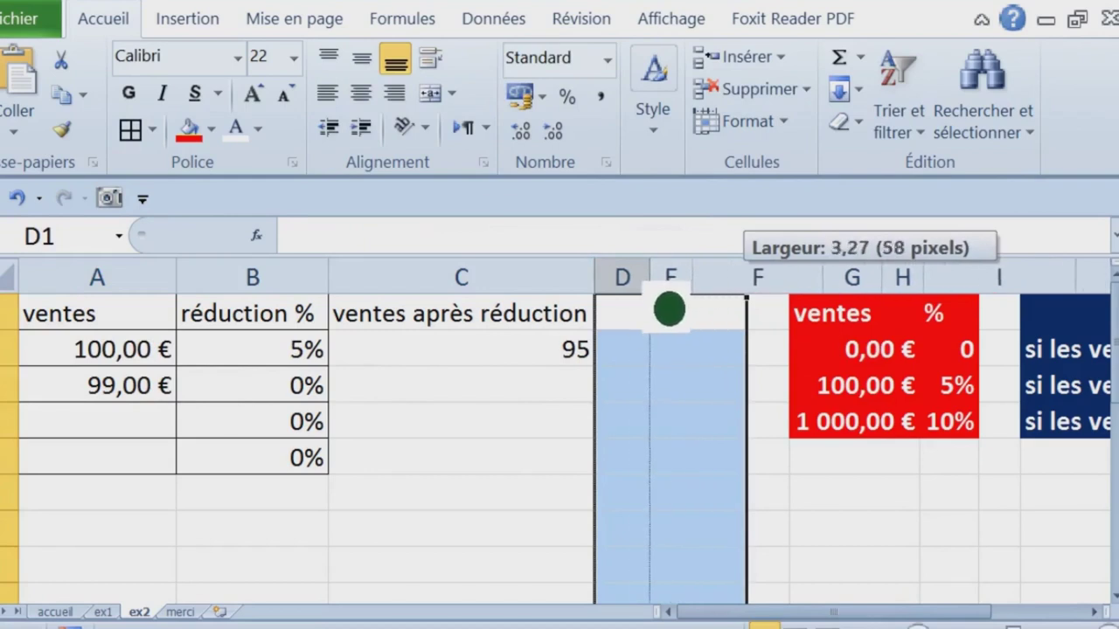
left_click_drag(774, 306, 847, 450)
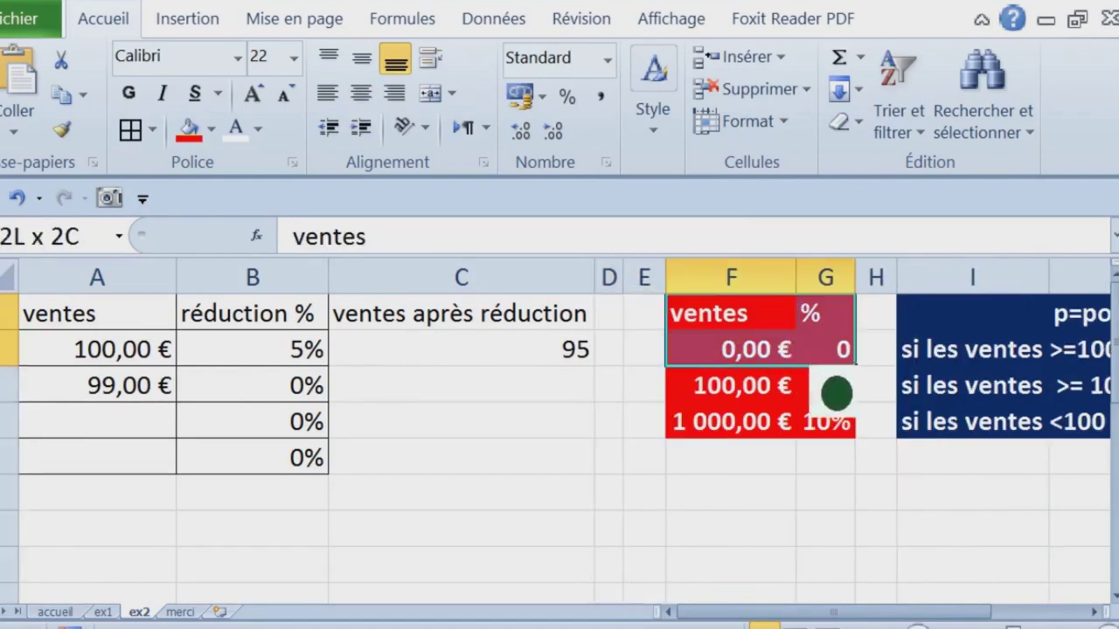
left_click_drag(778, 354, 778, 440)
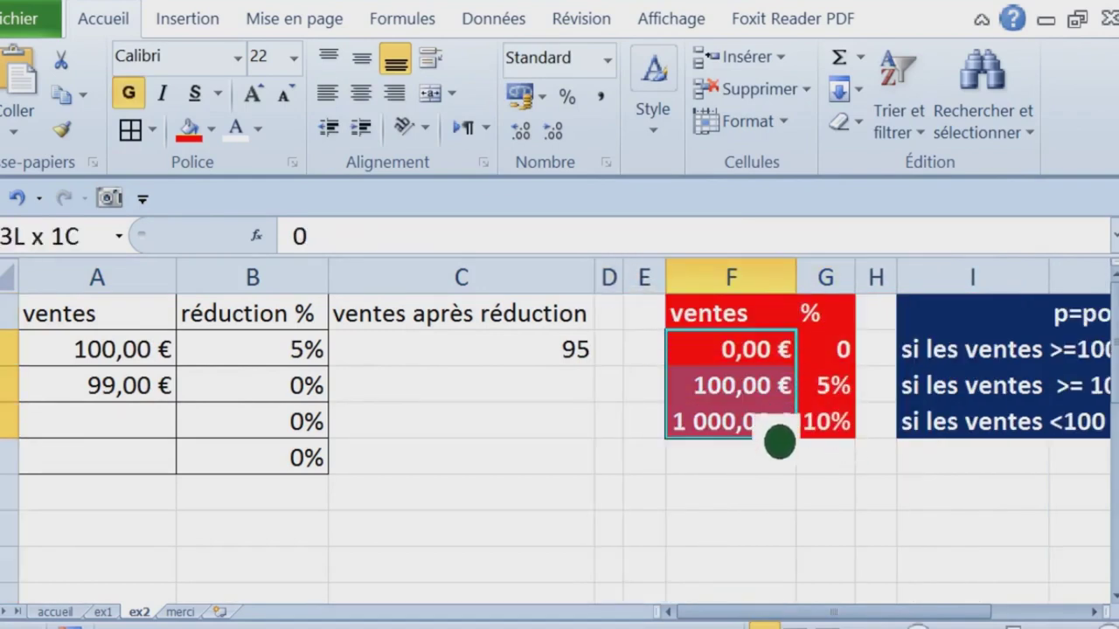
left_click_drag(775, 360, 775, 434)
left_click_drag(776, 376, 776, 442)
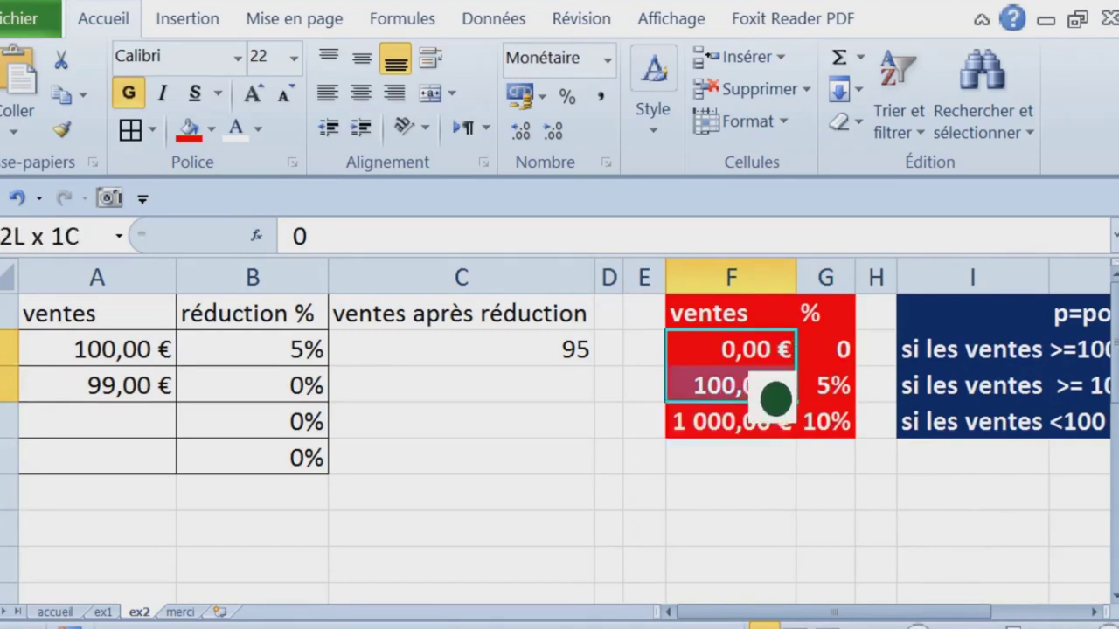
left_click(147, 394)
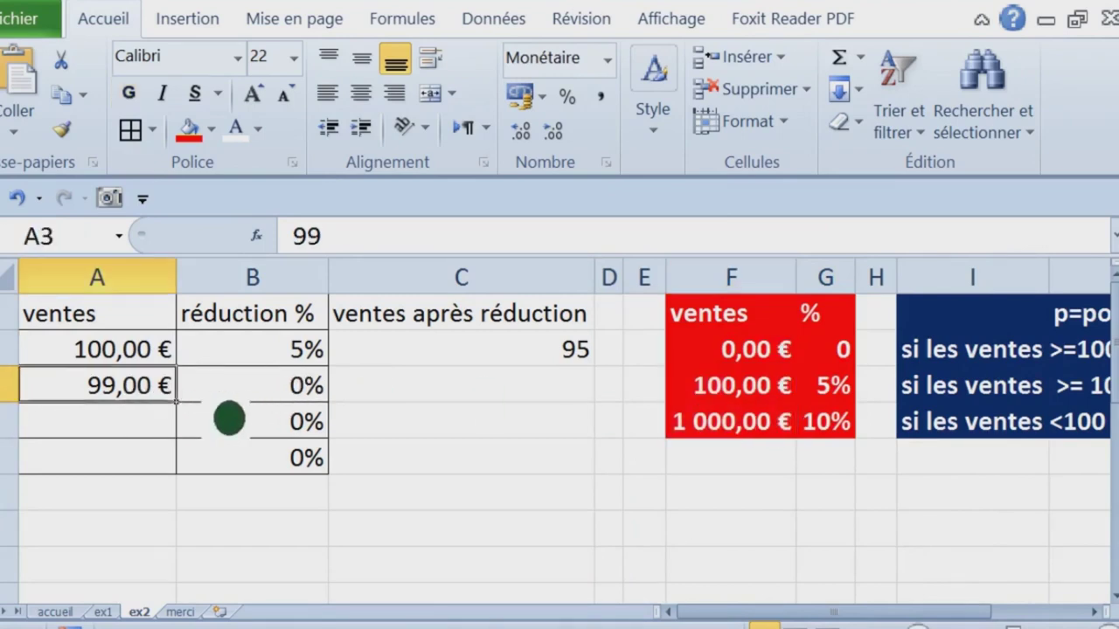
type("150")
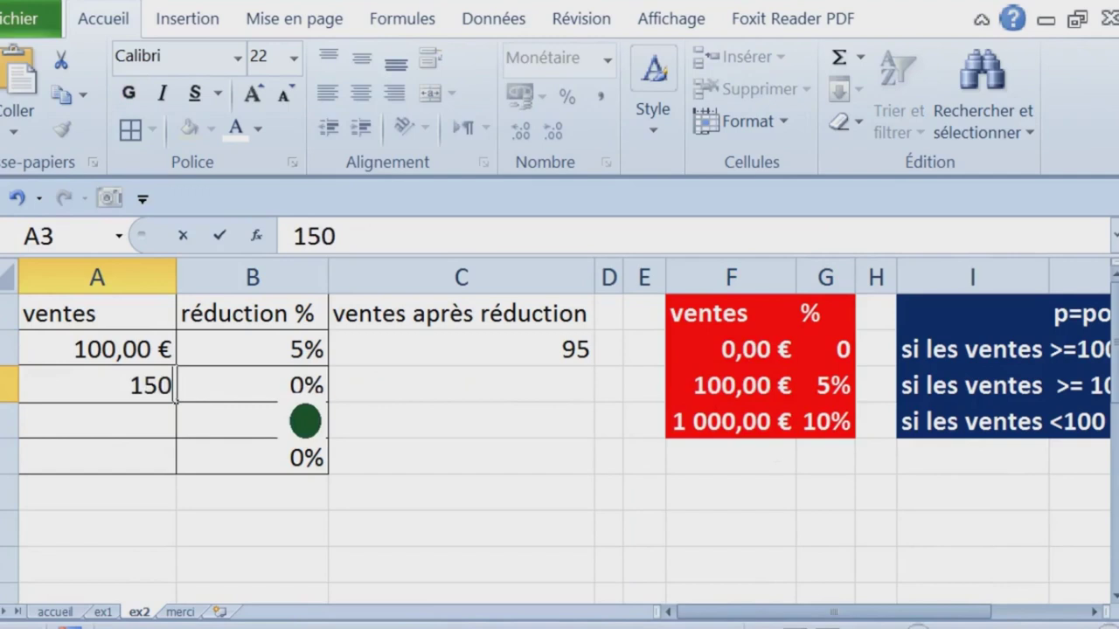
key("Return")
Step: Copy the discounted-sales formula down to C5 and paint A2's euro format onto C2:C5
left_click(527, 357)
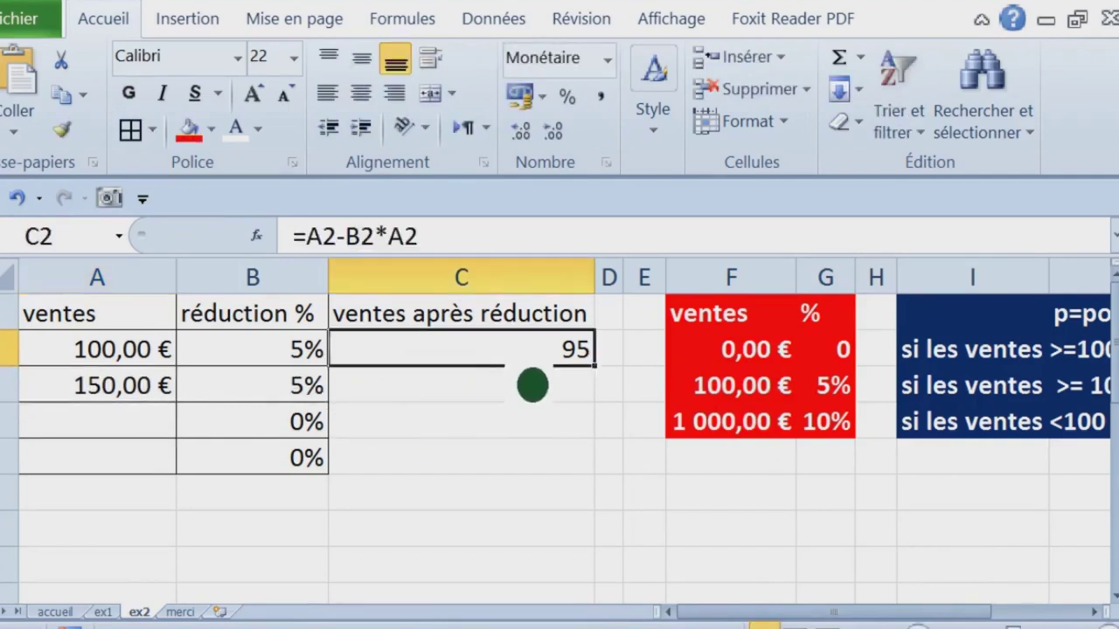
left_click_drag(594, 364, 594, 476)
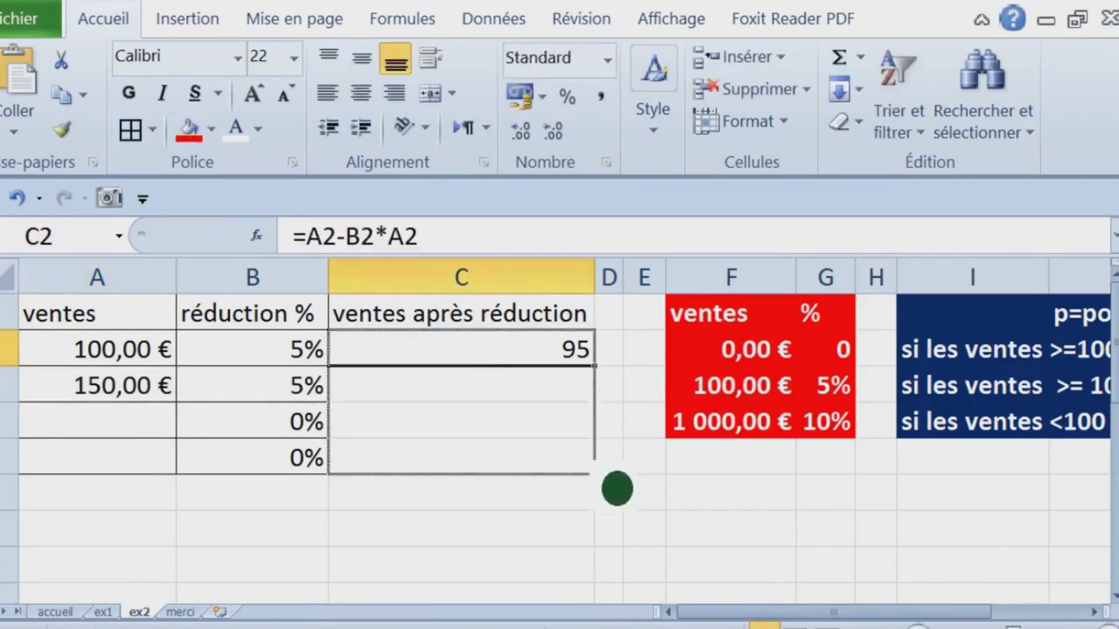
key("ctrl+F1")
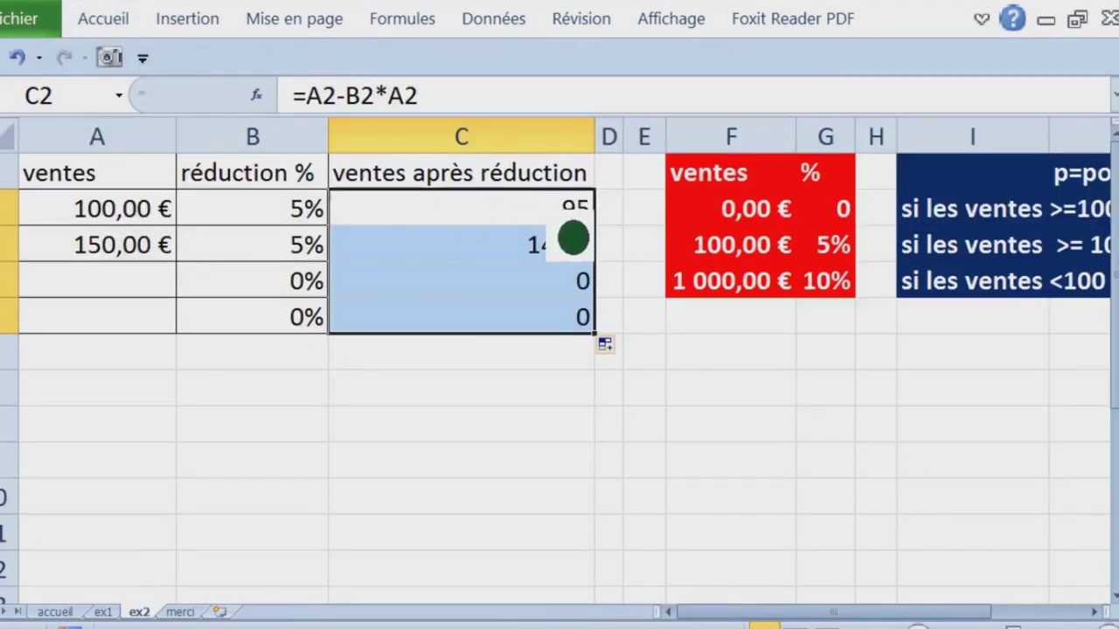
left_click(545, 249)
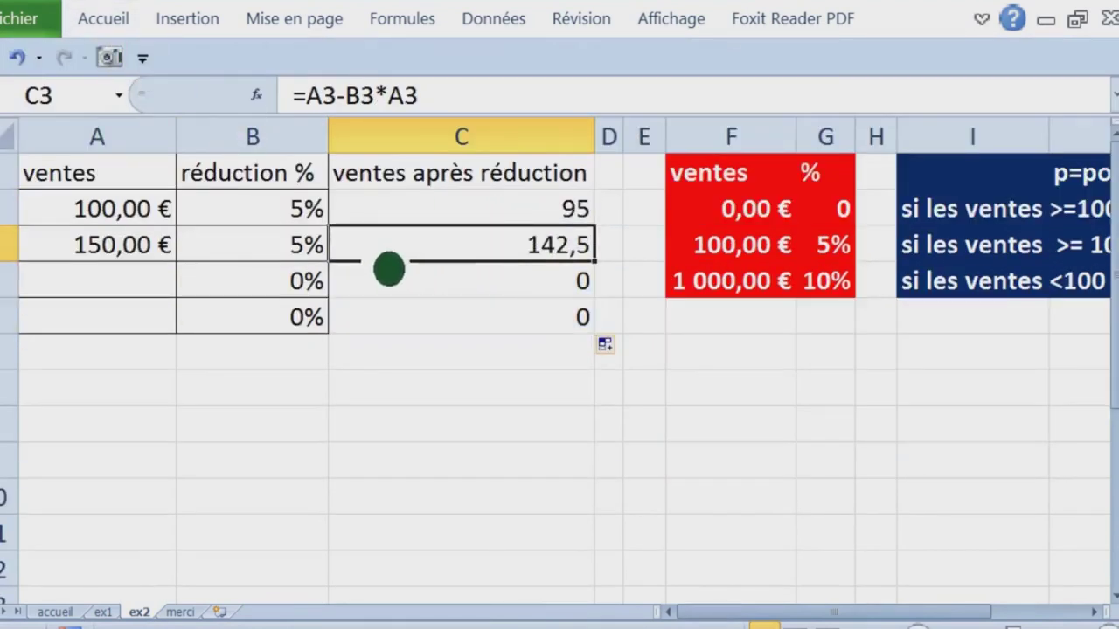
left_click(155, 220)
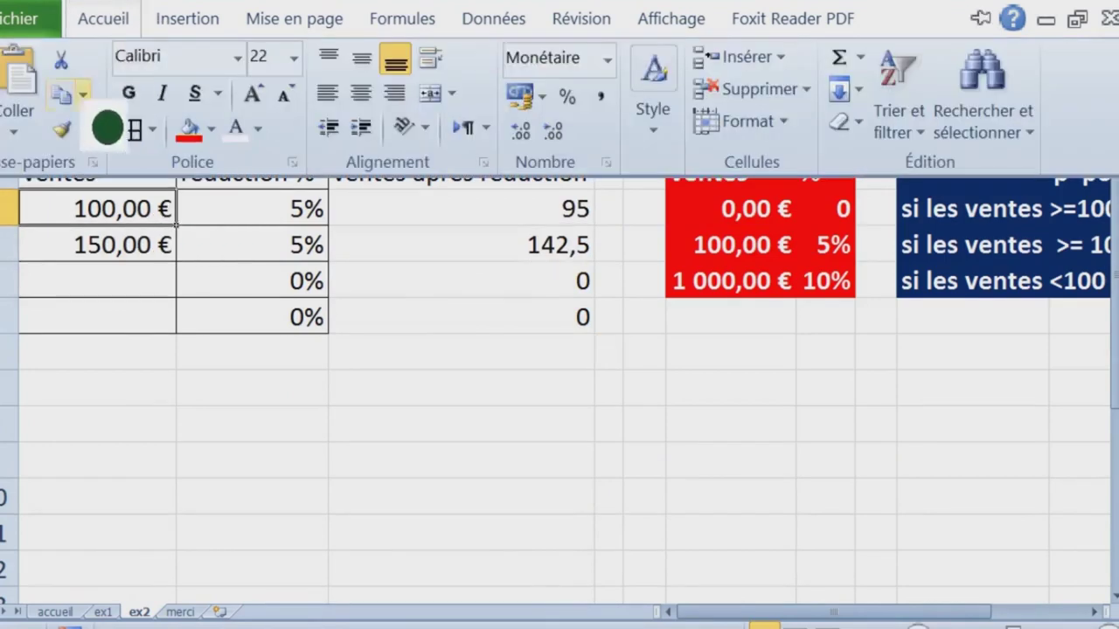
left_click(55, 109)
left_click(516, 222)
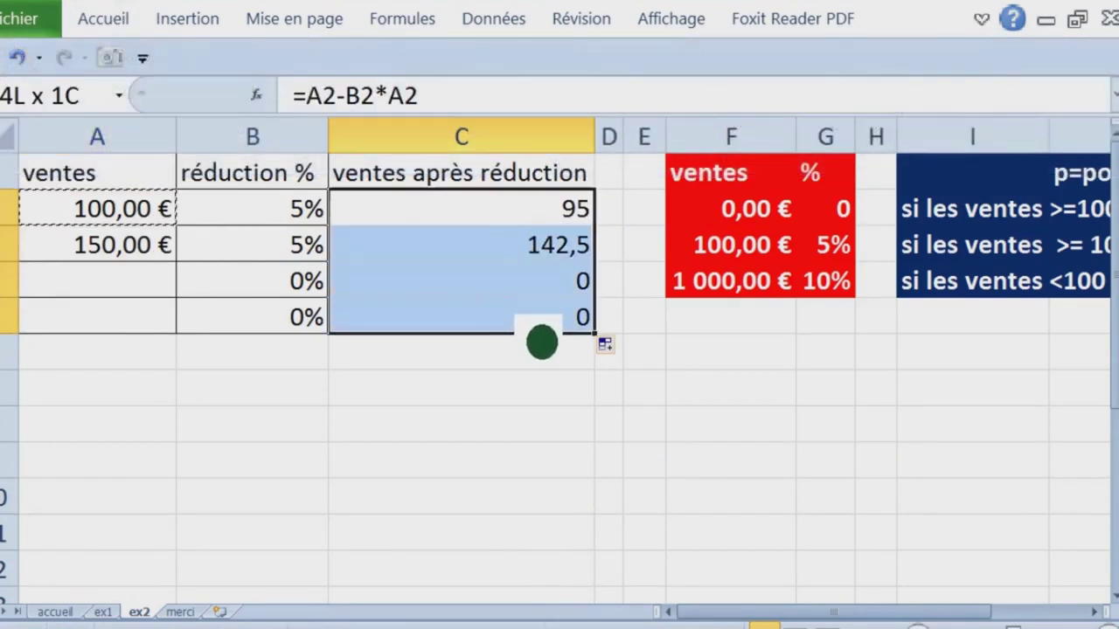
left_click_drag(512, 224, 541, 346)
Step: Enter sales of 1004 in A4 and 99 in A5, then check B5's formula
left_click(170, 288)
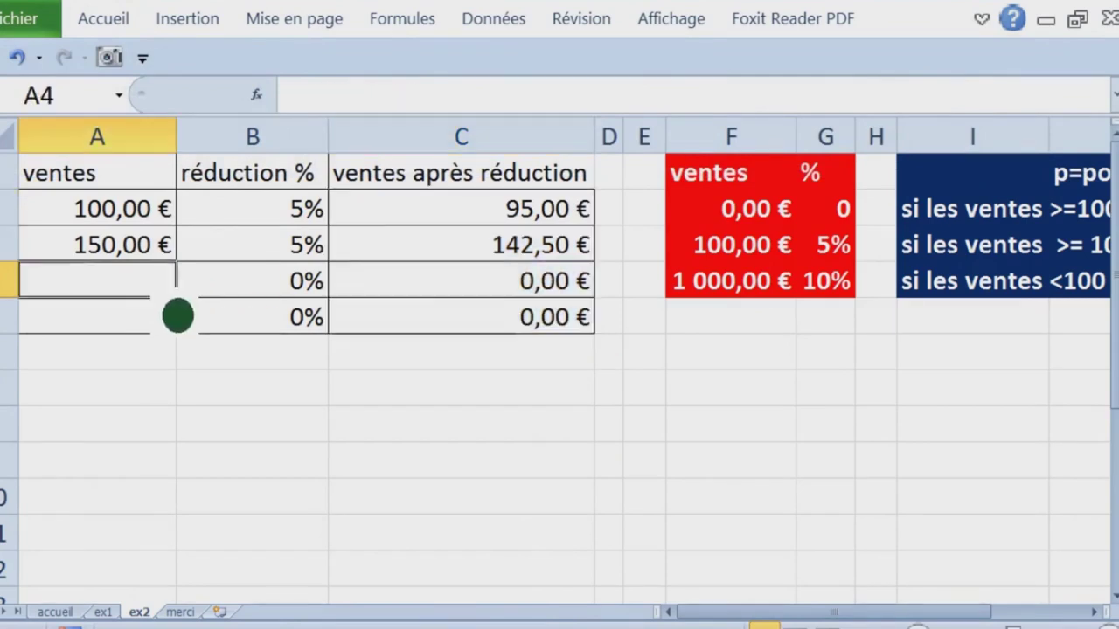
type("1004")
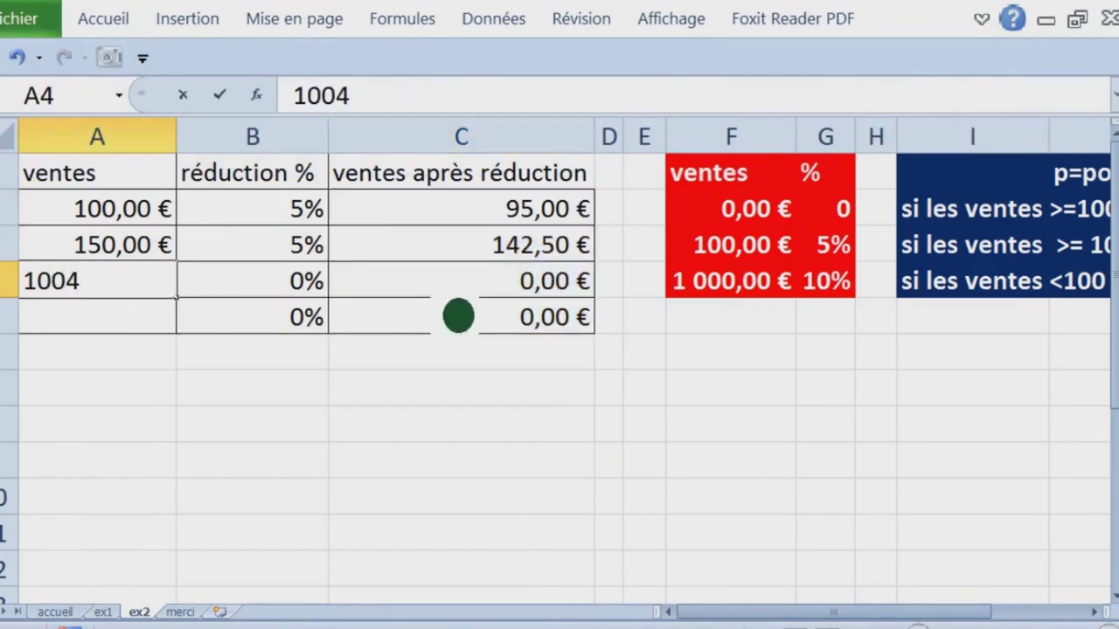
key("Return")
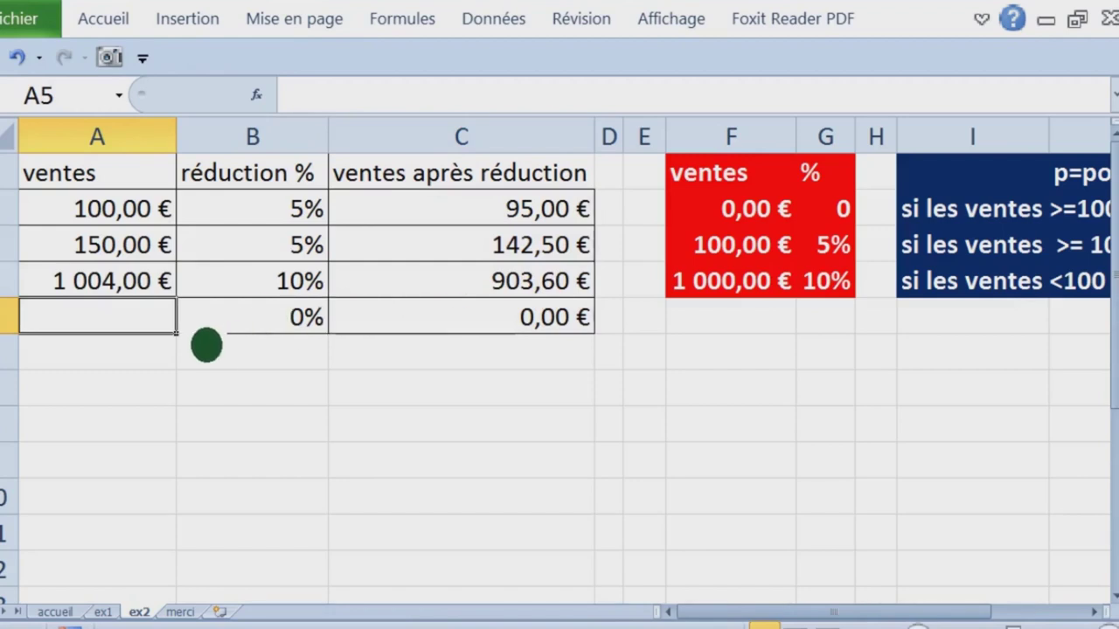
type("99")
key("Return")
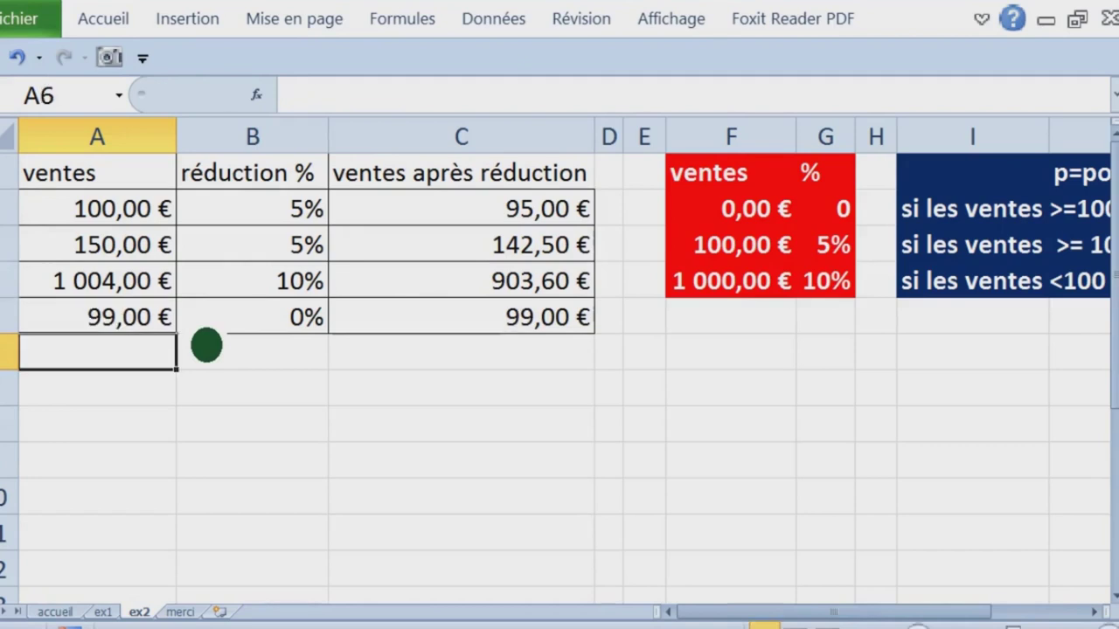
left_click(262, 331)
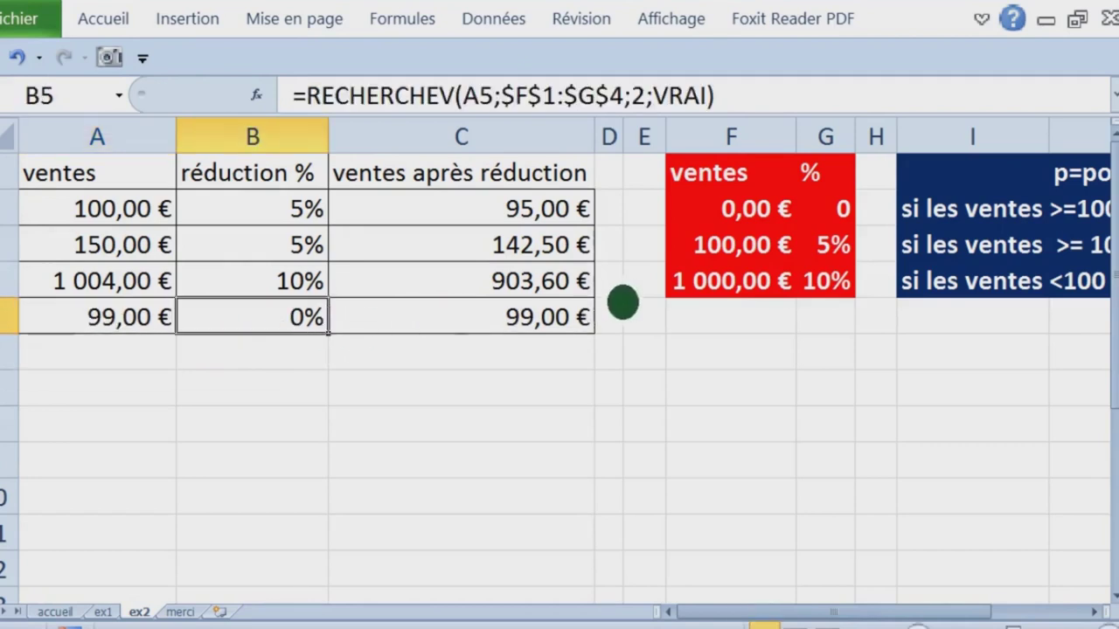
Step: Review the lookup table's sales thresholds F2:F4 and discount percentages G2:G4
left_click_drag(732, 210, 734, 289)
left_click_drag(734, 210, 762, 312)
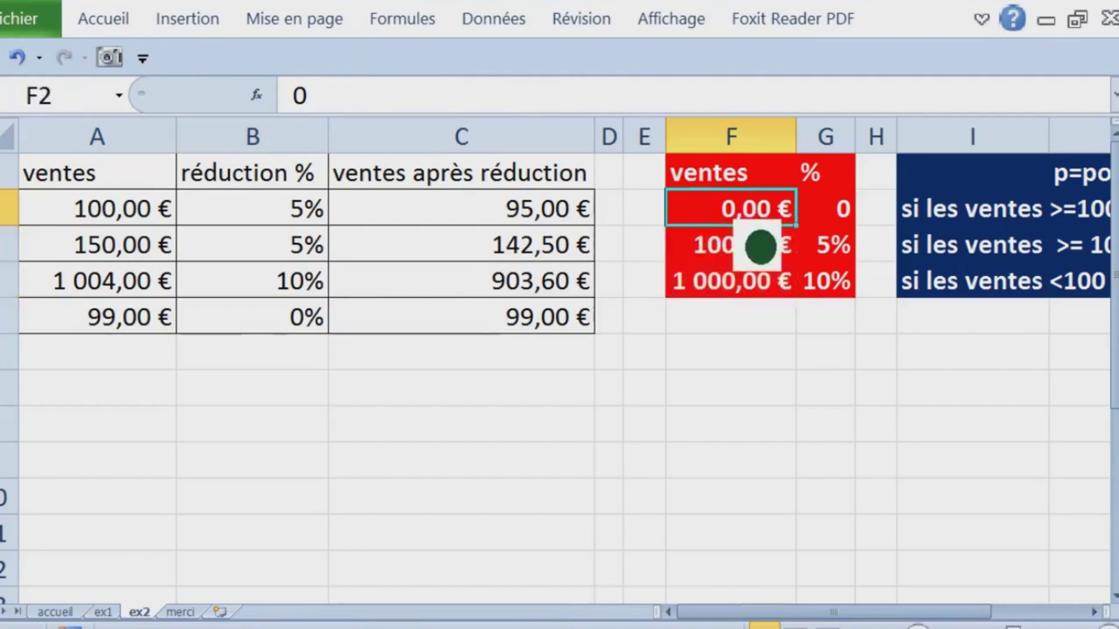
left_click_drag(843, 210, 847, 305)
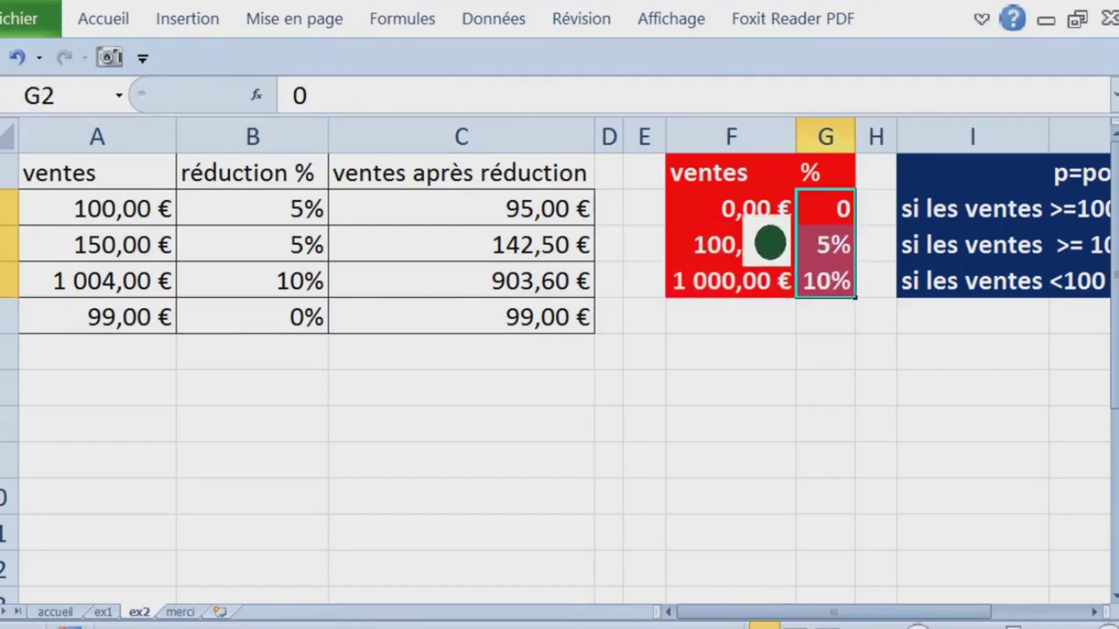
left_click_drag(761, 209, 842, 298)
left_click(791, 293)
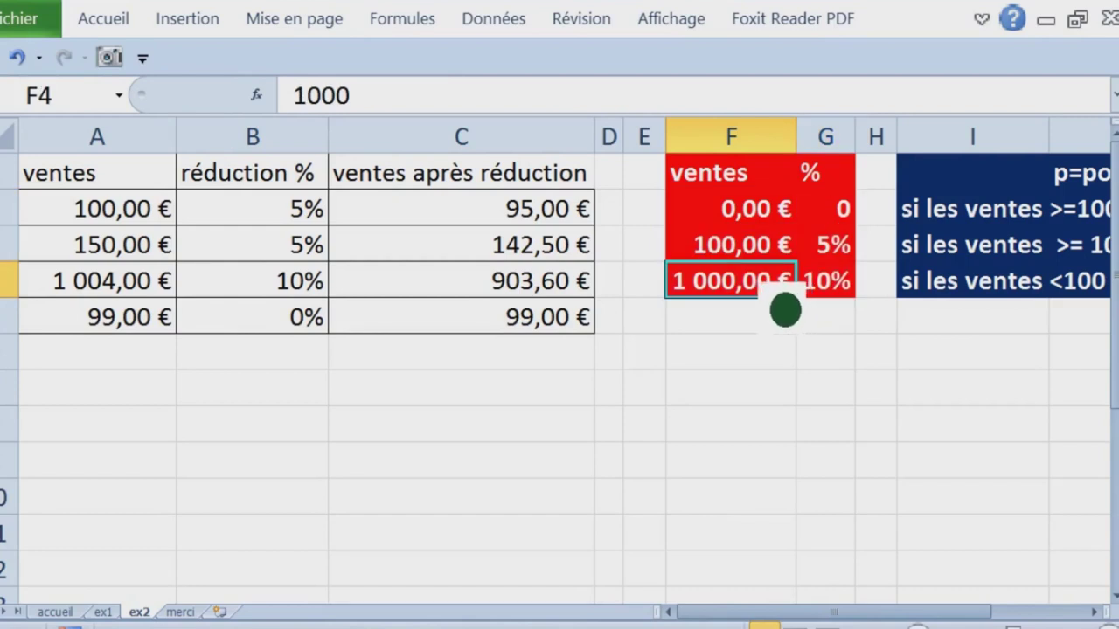
left_click_drag(725, 210, 741, 300)
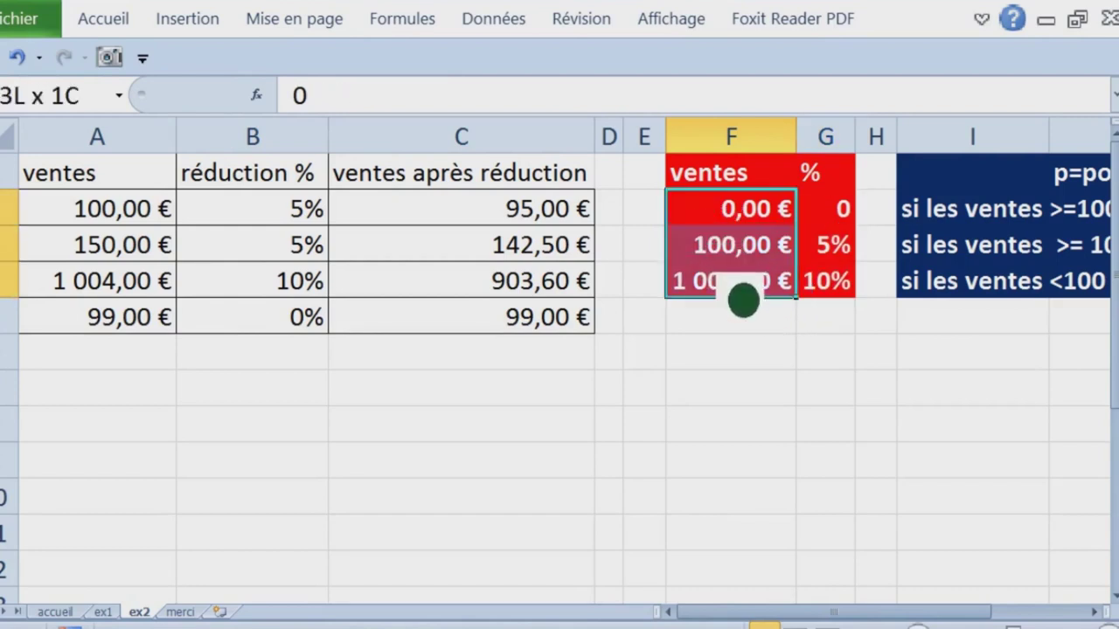
left_click(794, 353)
scroll(834, 359, "down", 1, "ctrl")
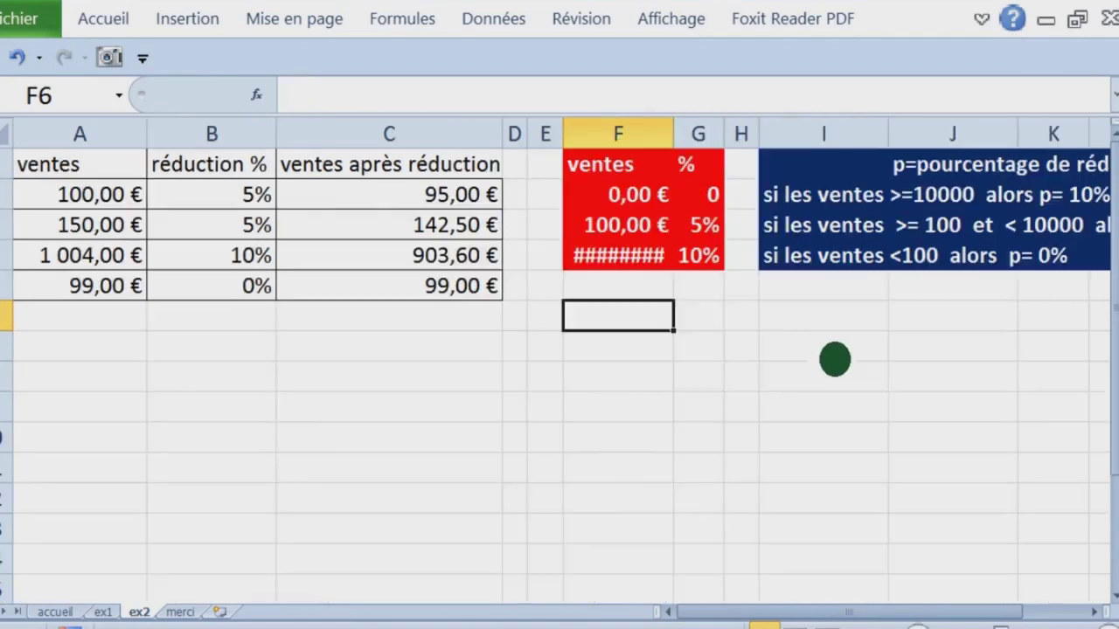
scroll(835, 359, "up", 1, "ctrl")
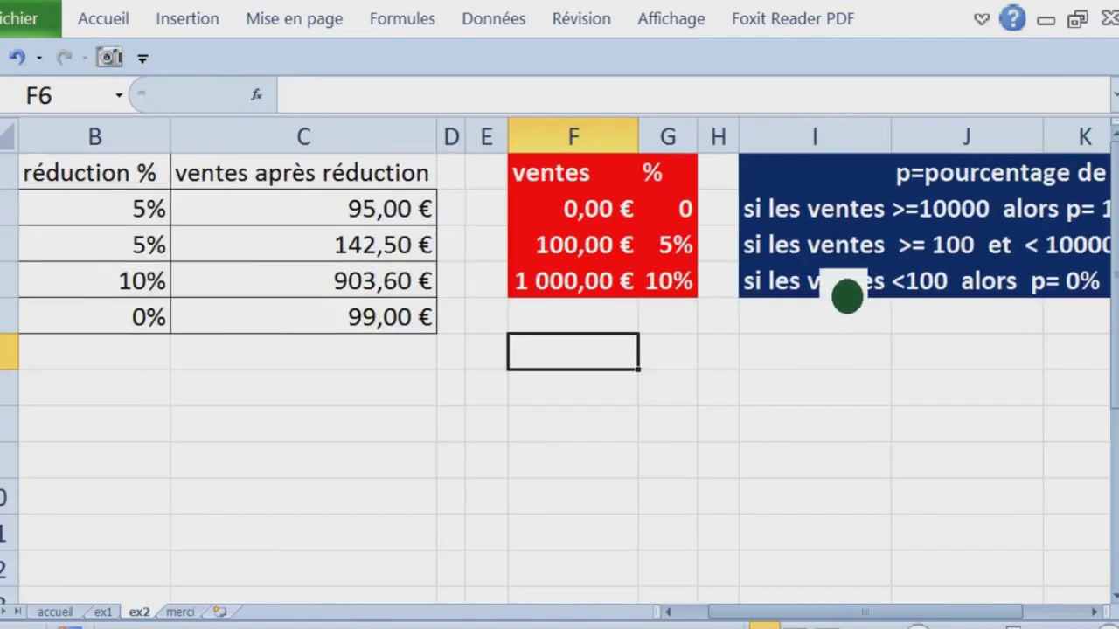
Step: Review the rules text beside the tables and select empty cell I5 below it
left_click(749, 256)
left_click(411, 136)
left_click(494, 180)
key("Right")
key("Right")
key("Right")
key("Right")
key("Right")
key("Right")
key("Right")
key("Right")
key("Right")
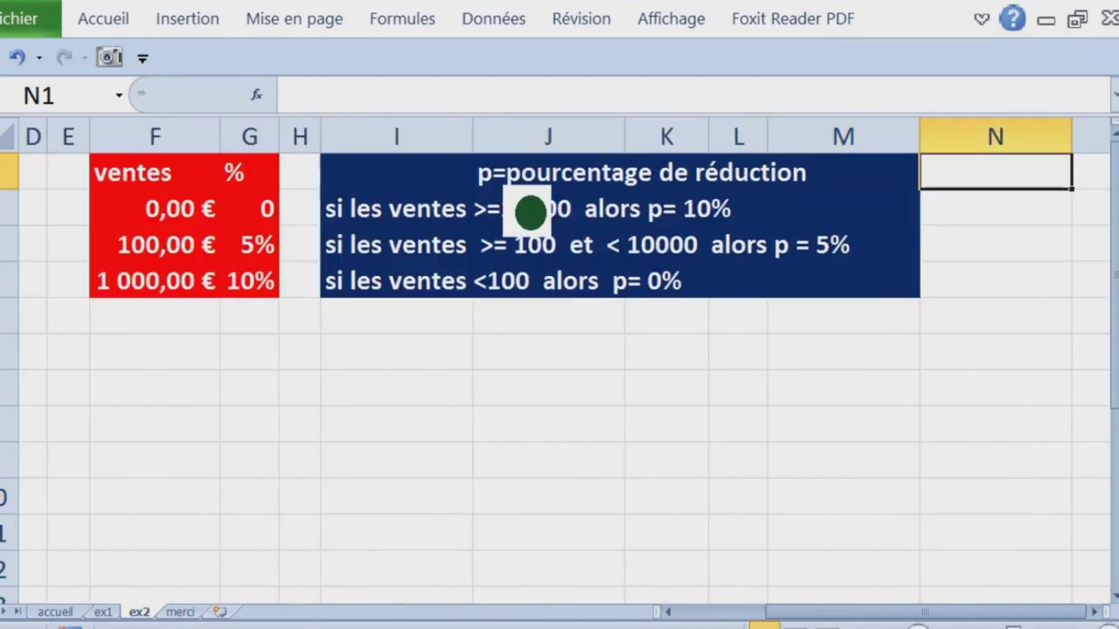
left_click_drag(153, 175, 808, 300)
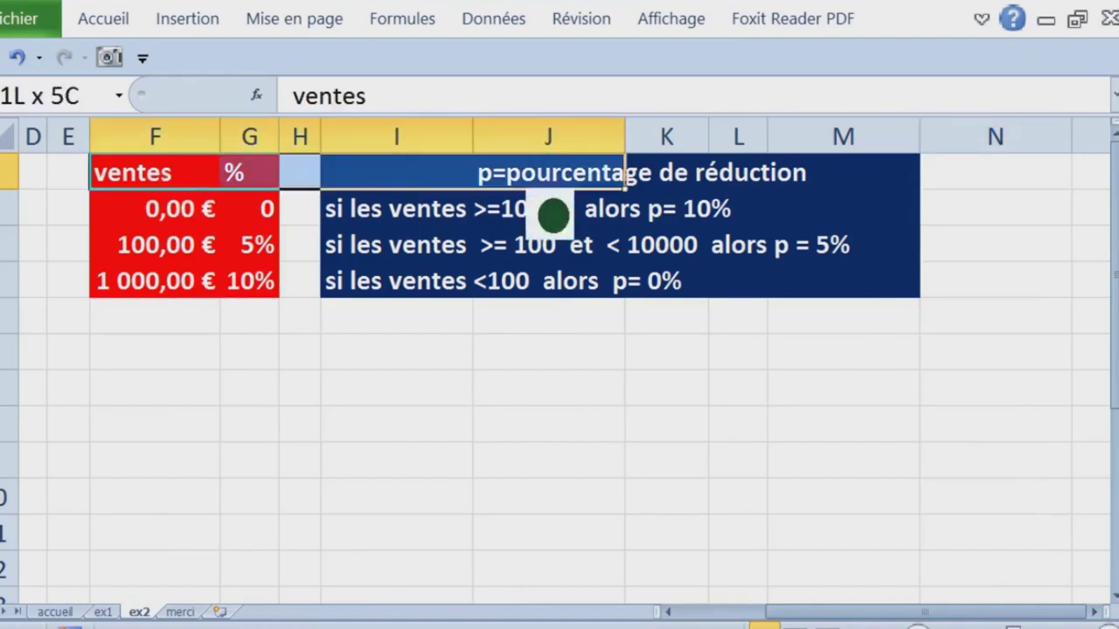
left_click(787, 345)
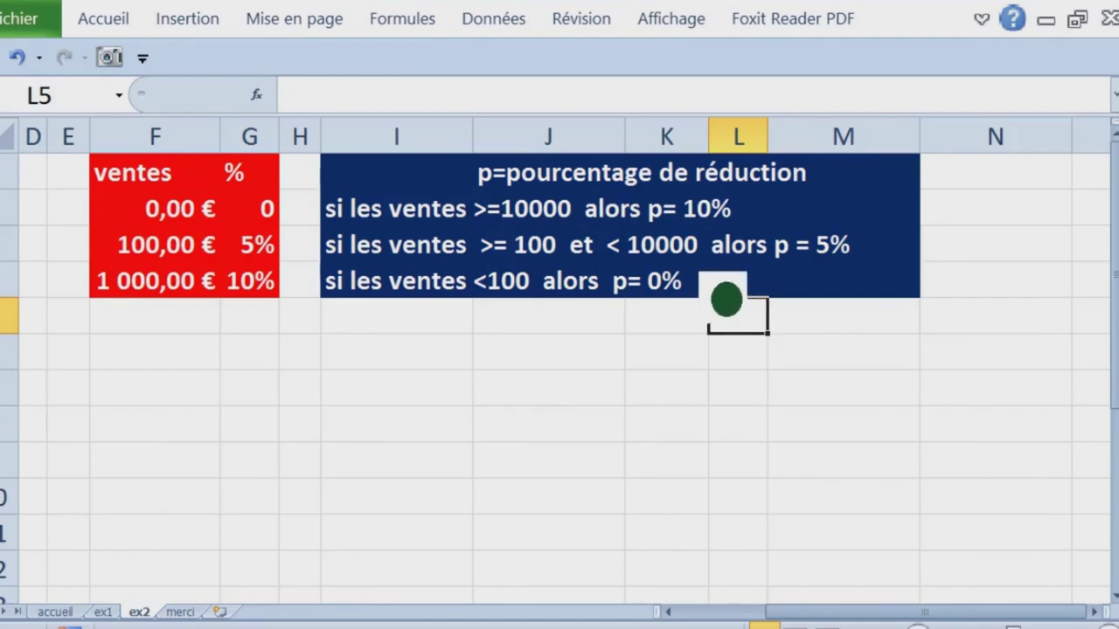
left_click(533, 254)
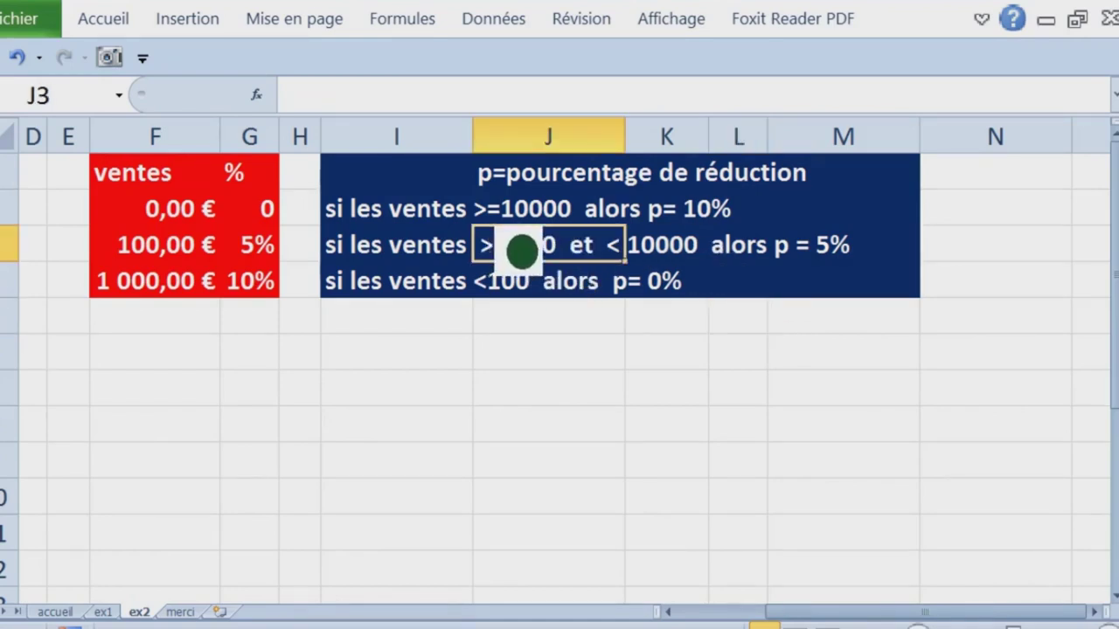
left_click(423, 320)
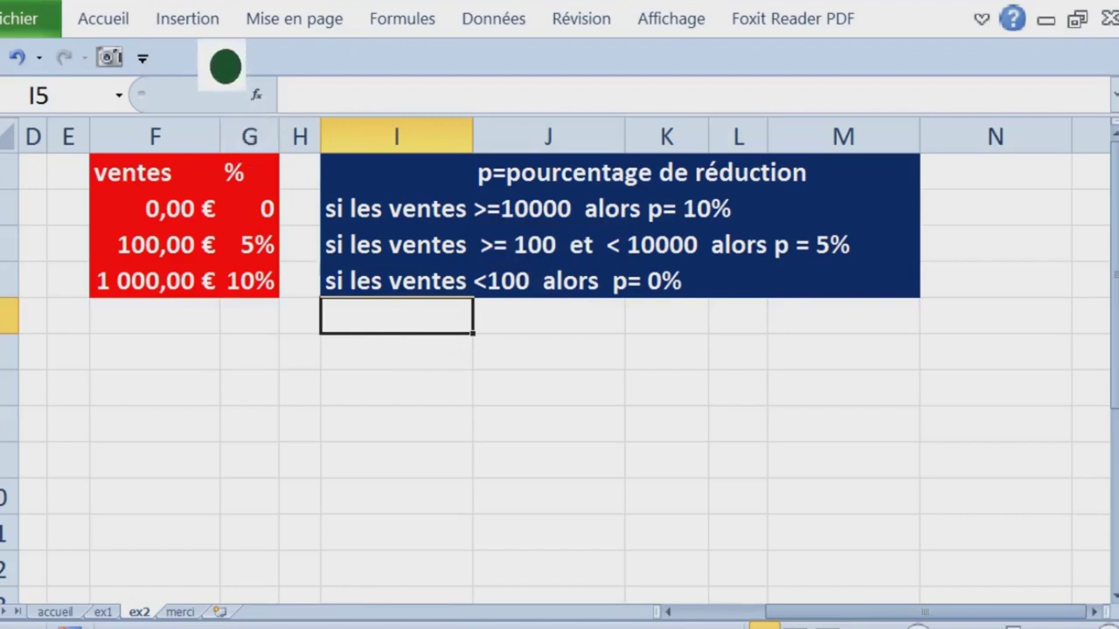
left_click(187, 18)
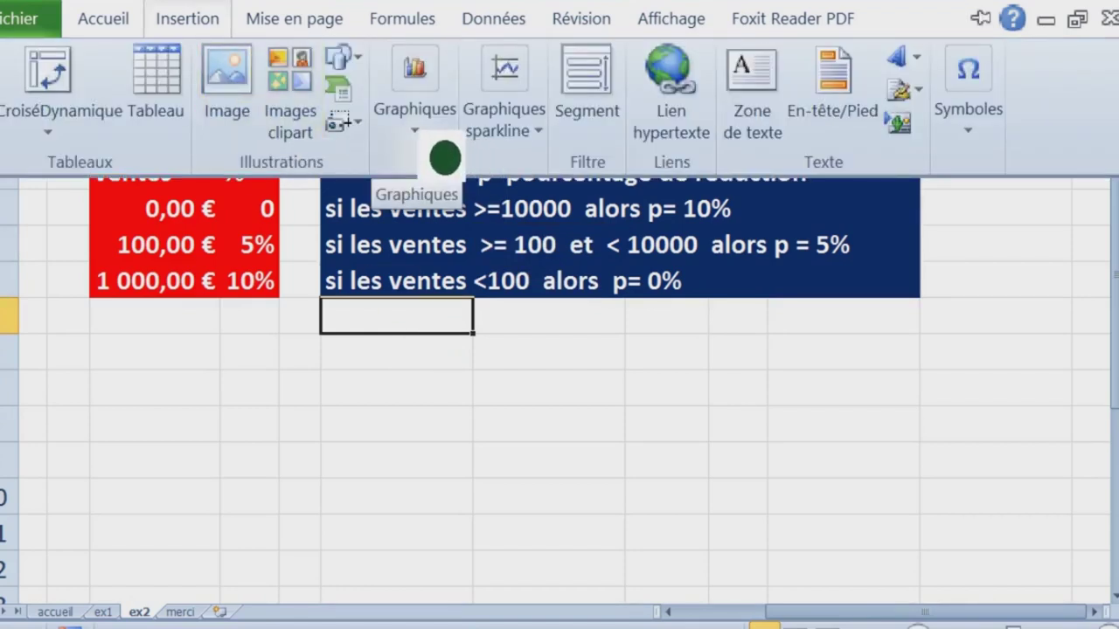
Step: Draw an elbow connector below the rules and move it into column N
left_click(343, 59)
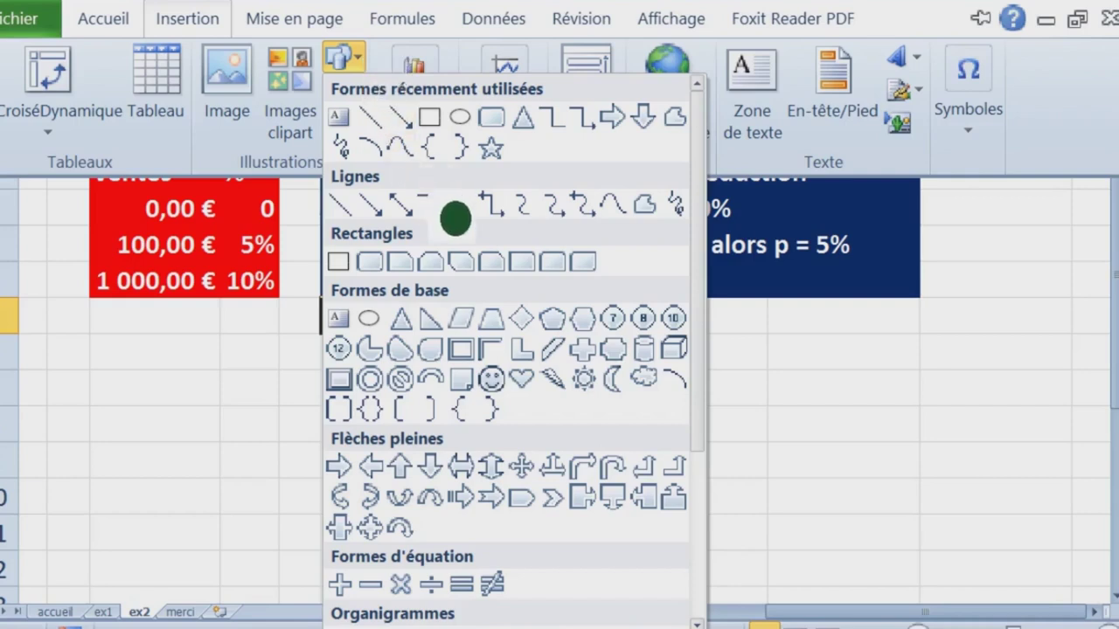
key("ctrl+F1")
left_click_drag(603, 399, 735, 495)
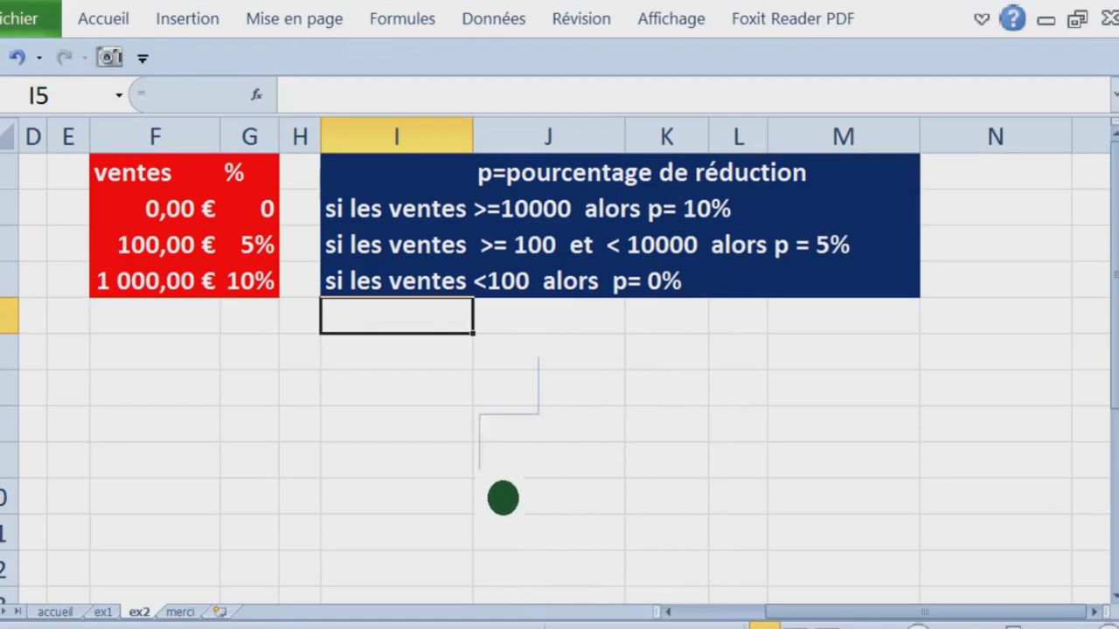
left_click_drag(737, 500, 454, 499)
left_click_drag(564, 430, 696, 400)
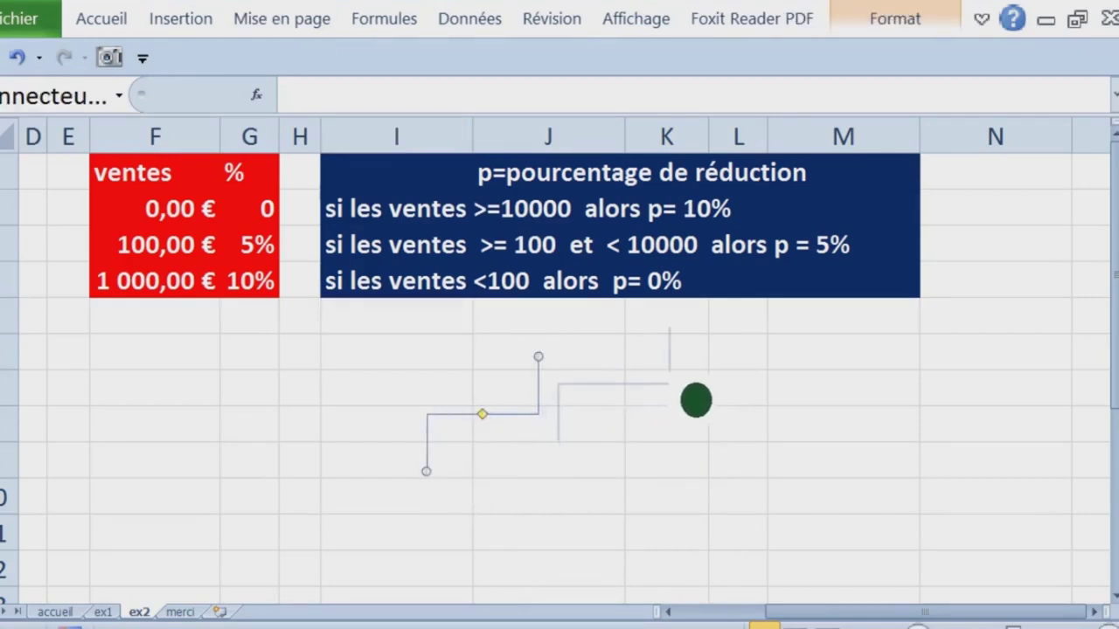
left_click_drag(695, 400, 1082, 245)
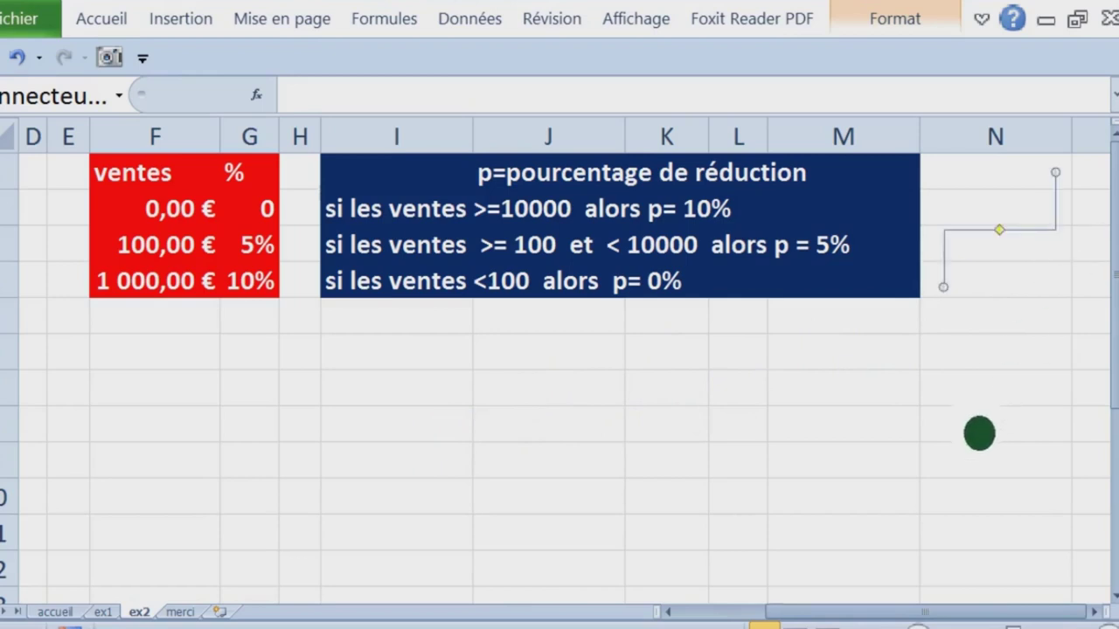
key("Escape")
key("Right")
key("Right")
key("Right")
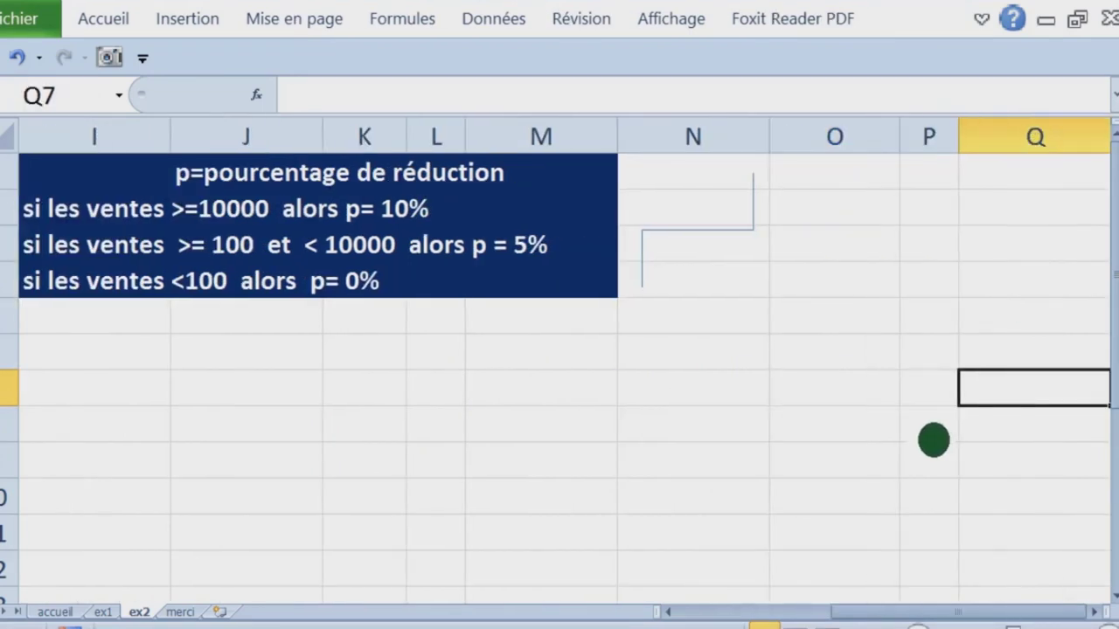
Step: Reposition the elbow connector and enter 100 in cell N3
left_click(748, 256)
left_click_drag(765, 259, 800, 313)
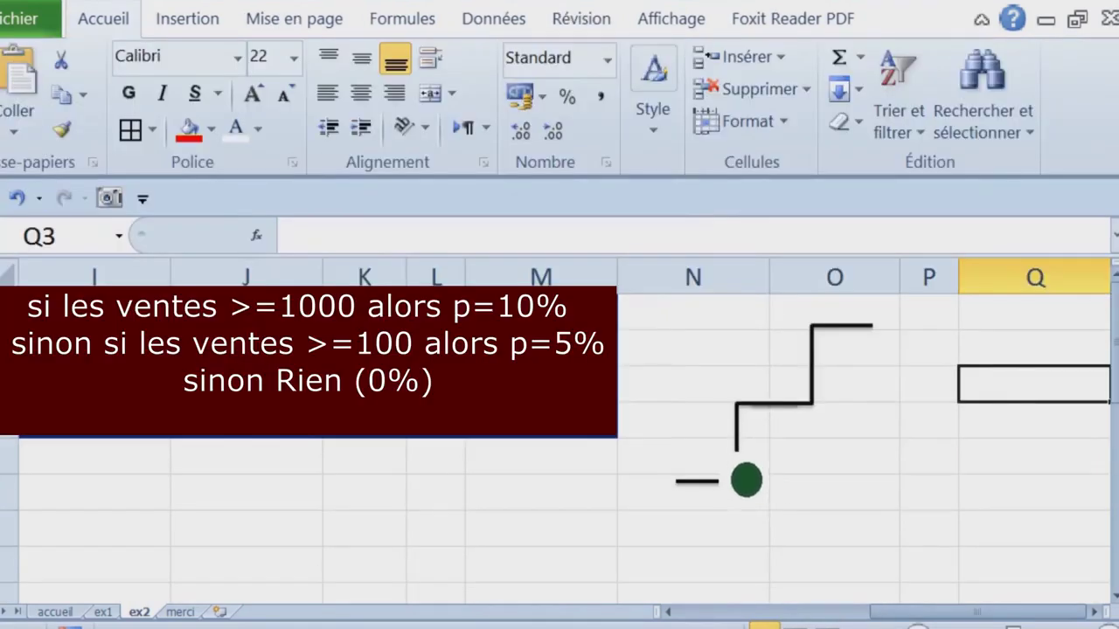
left_click(693, 384)
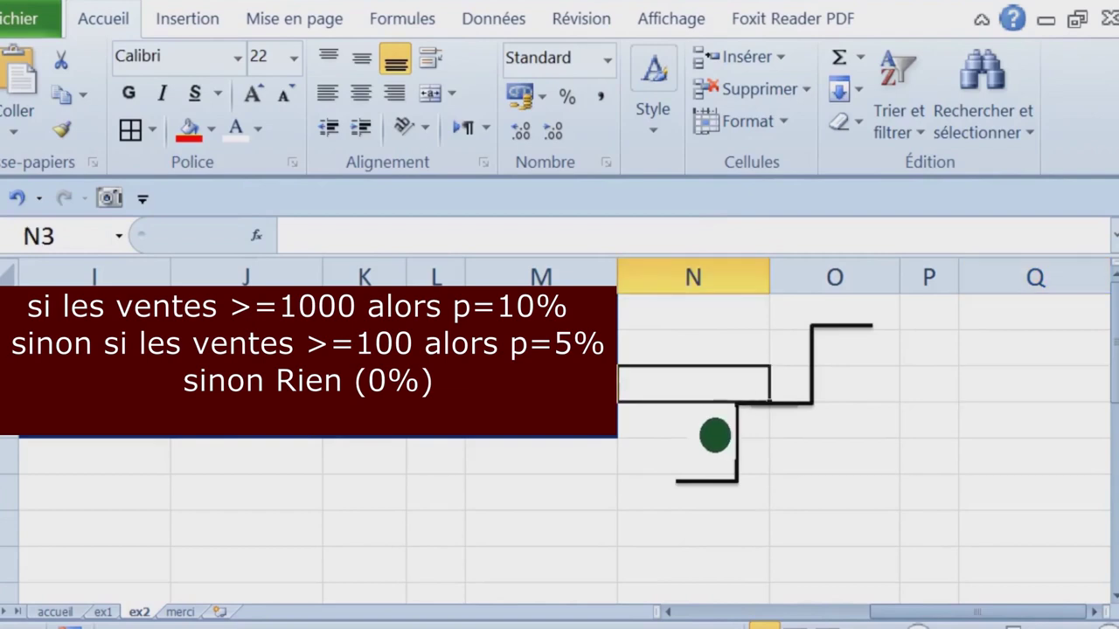
type("100")
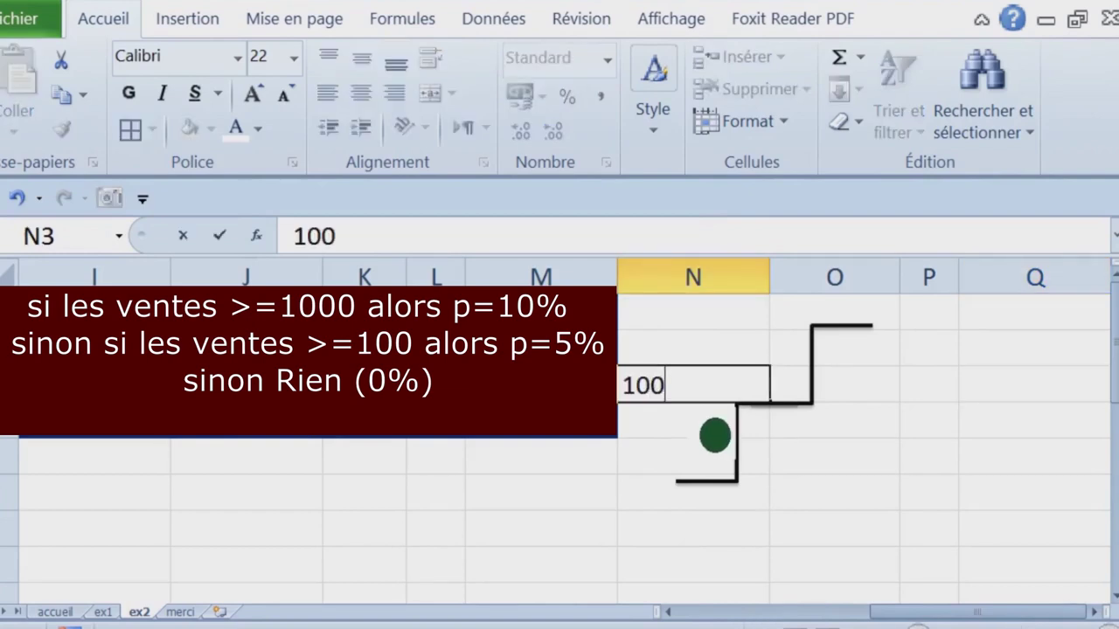
left_click(834, 455)
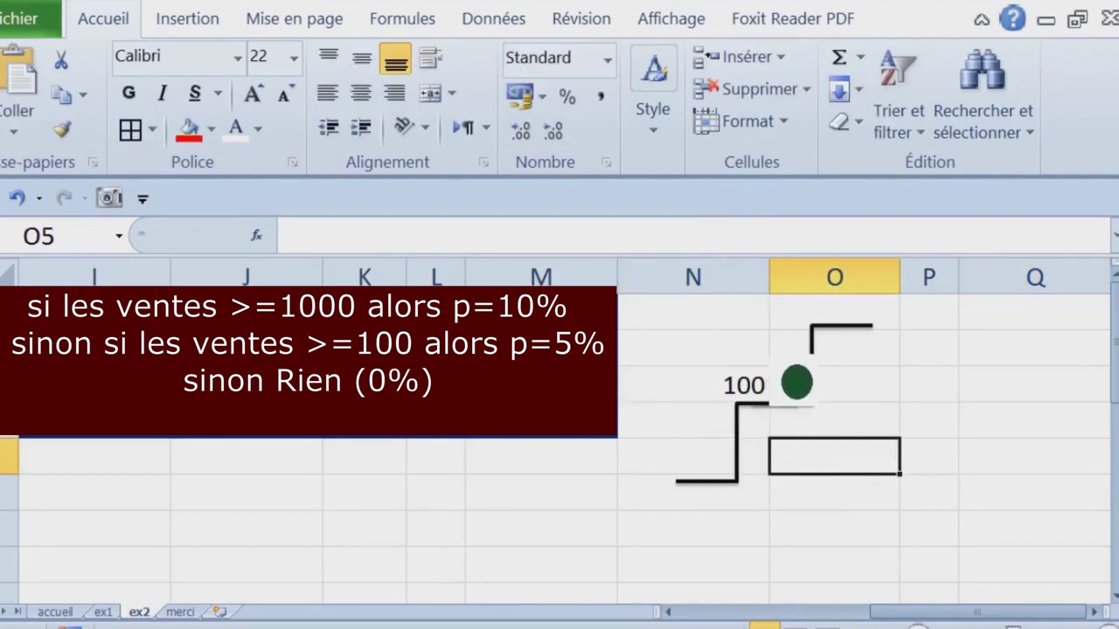
Step: Shift the staircase diagram right and enter 1000 as the upper threshold
left_click(693, 312)
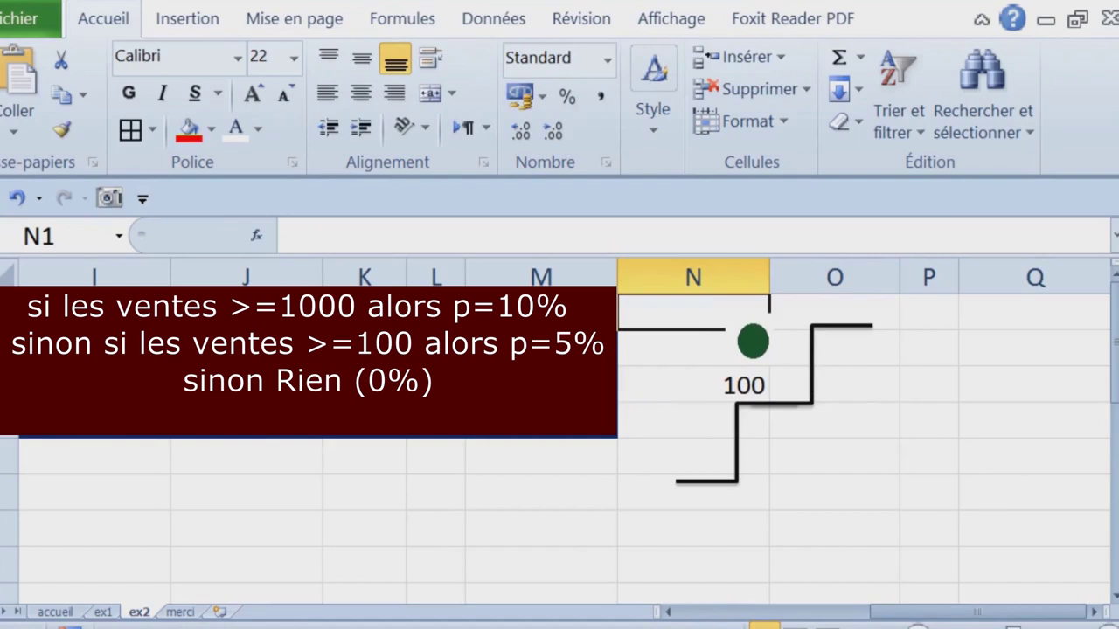
left_click_drag(841, 393, 879, 393)
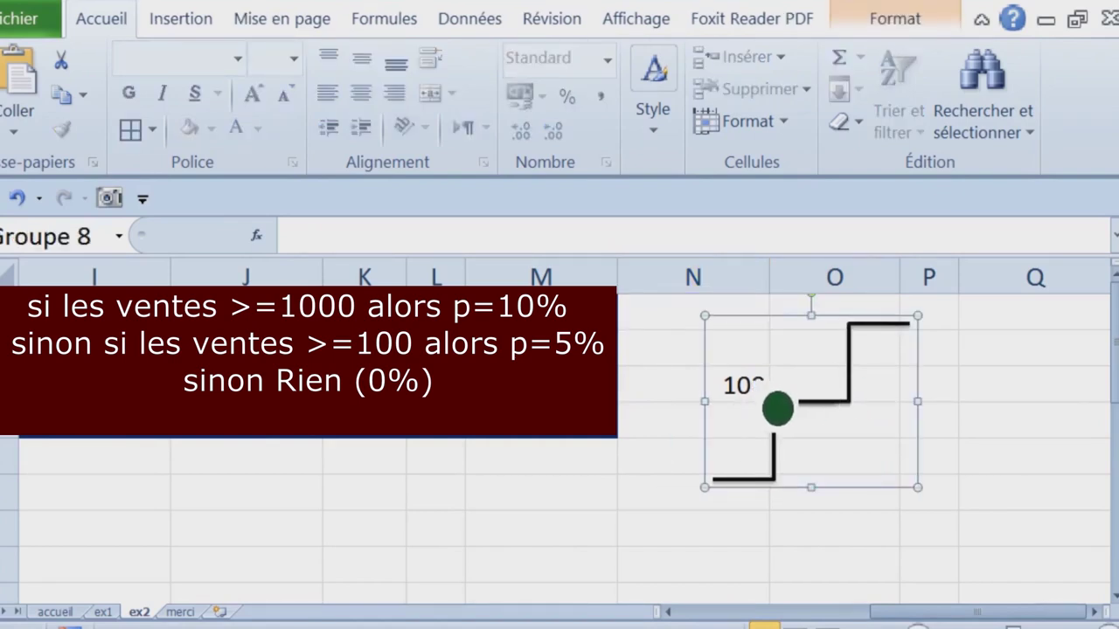
left_click(673, 384)
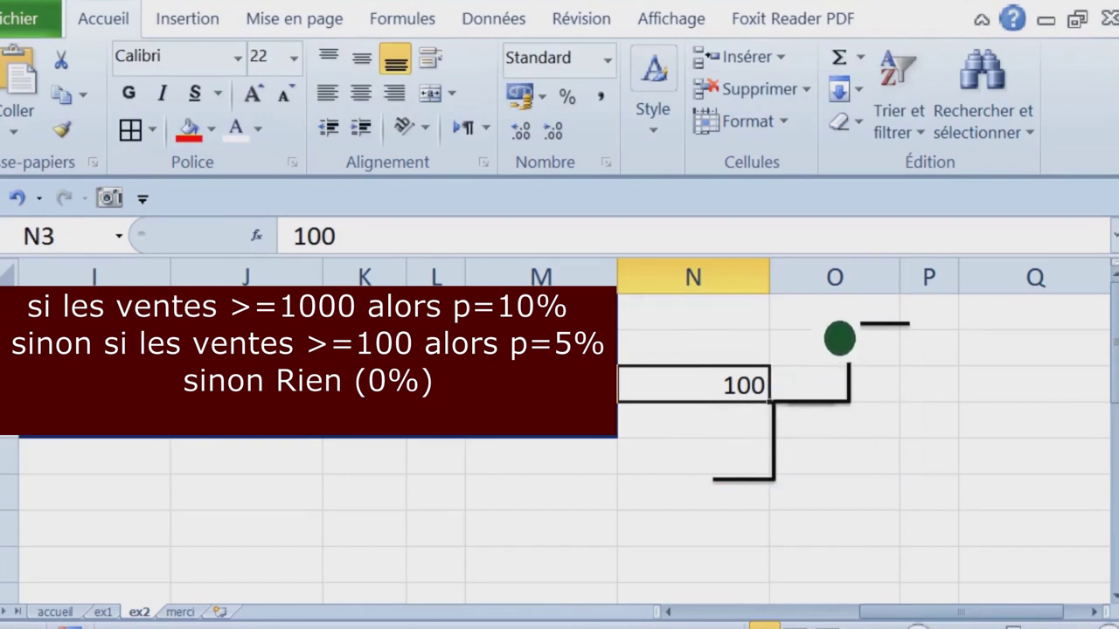
left_click(760, 325)
type("10")
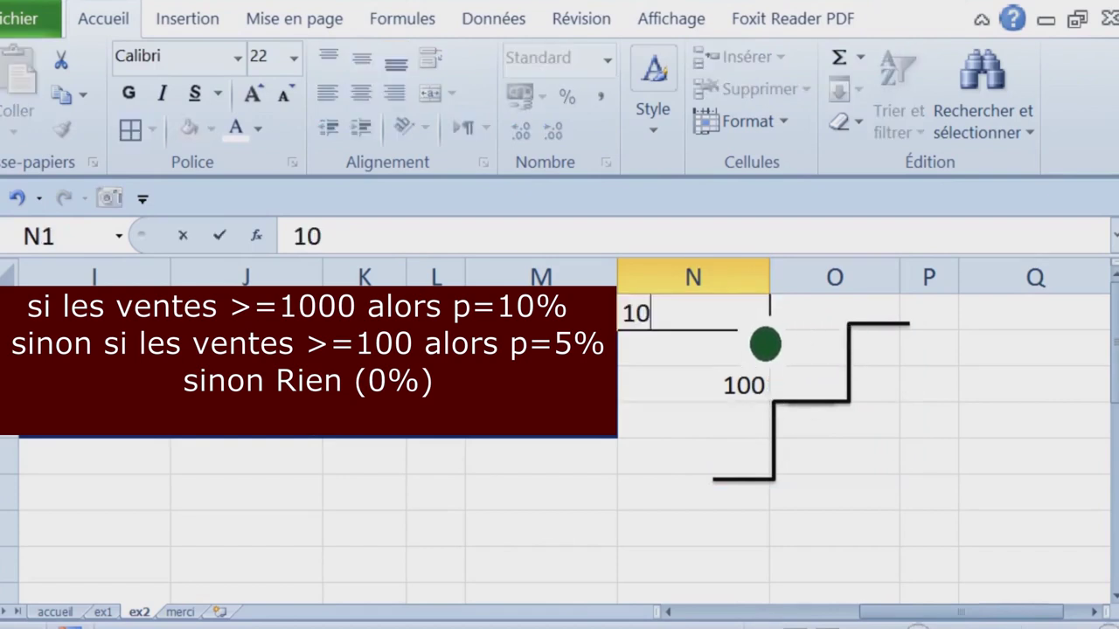
left_click(1027, 428)
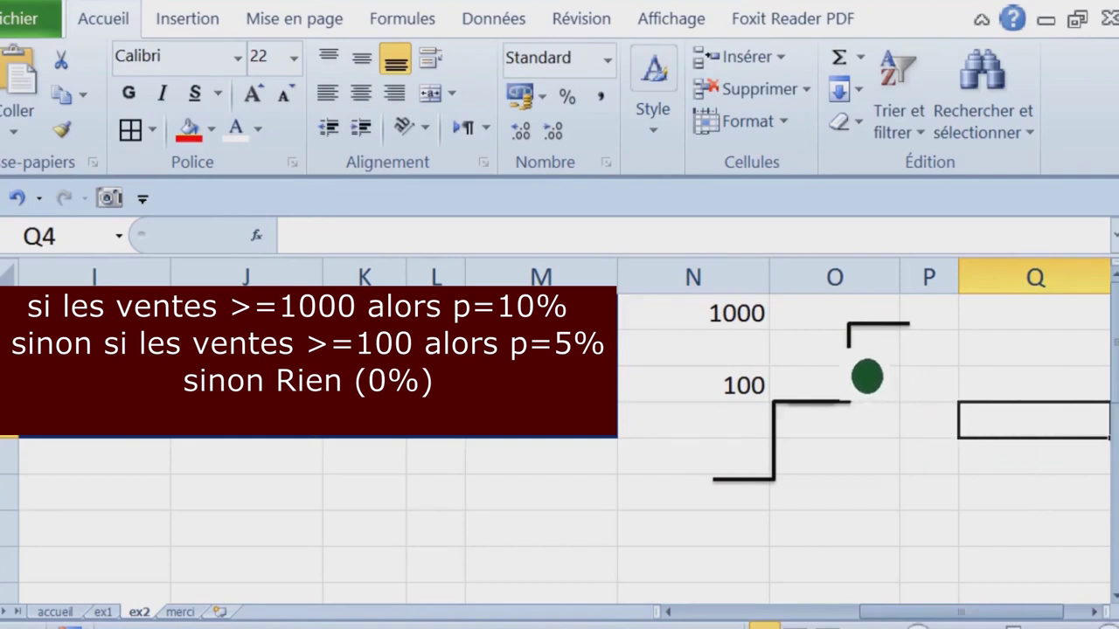
Step: Move 1000 into O2 and 100 into O4, left-aligning the 100 label
left_click(760, 323)
mouse_move(769, 330)
left_mouse_down()
mouse_move(979, 382)
mouse_move(918, 370)
mouse_move(869, 399)
left_mouse_up()
left_click(1013, 382)
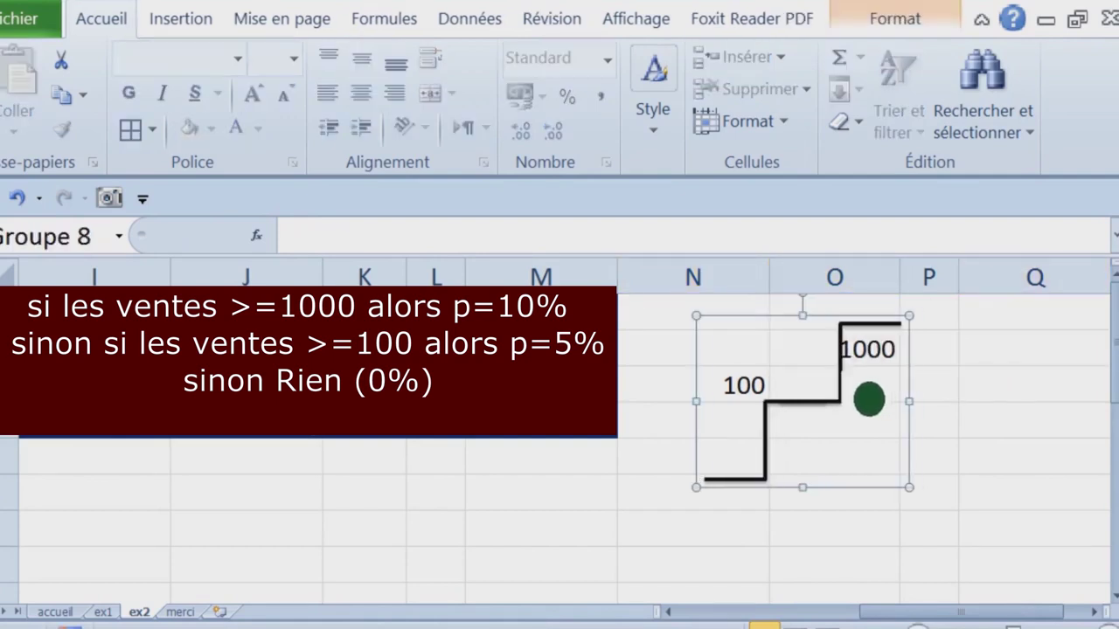
left_click(762, 398)
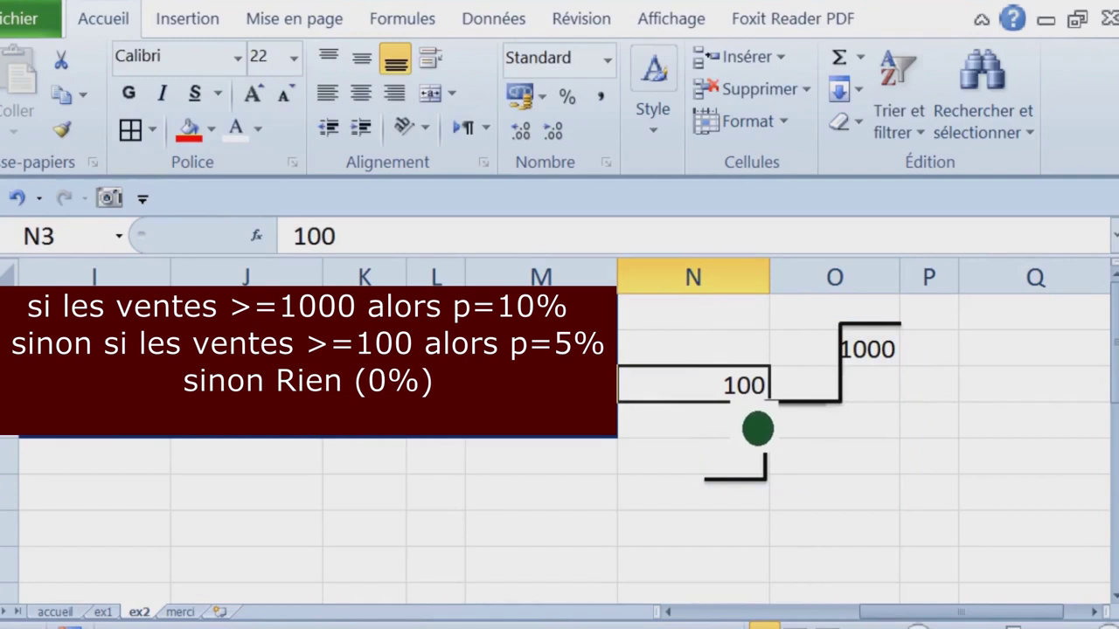
left_click_drag(756, 404, 830, 442)
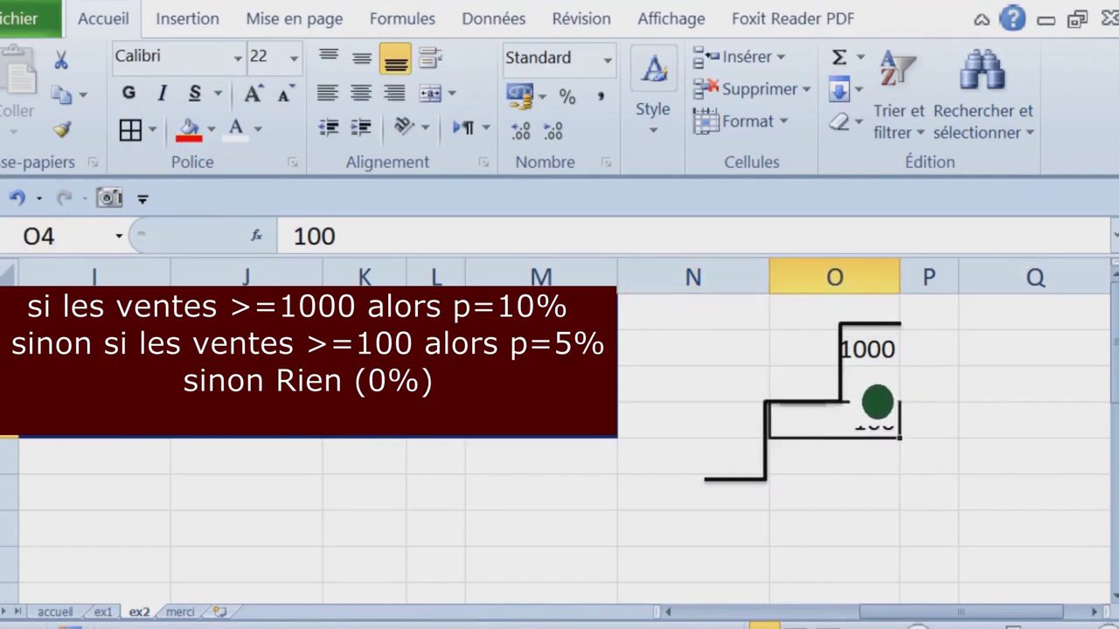
left_click(869, 399)
key("Escape")
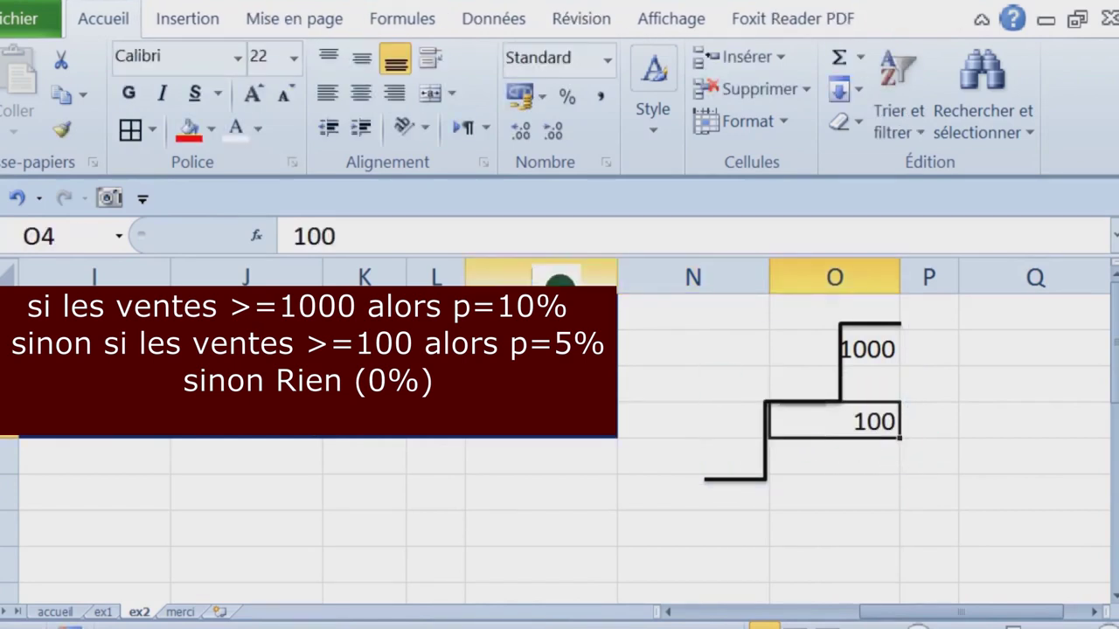
left_click(327, 93)
Step: Check the placement of the 1000 label and the staircase drawing
left_click(964, 359)
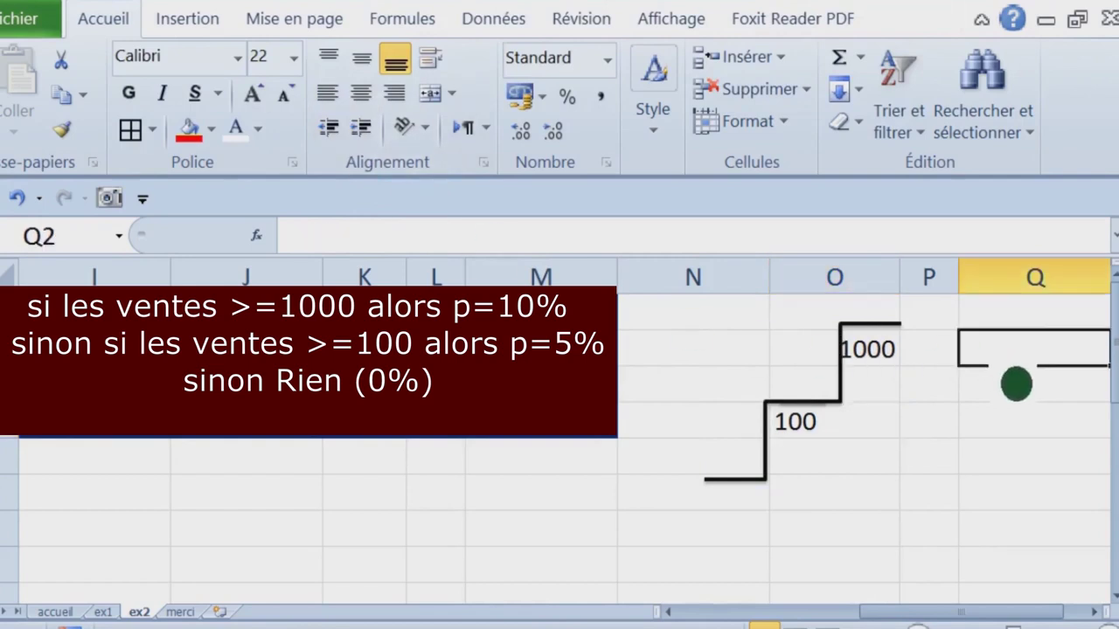
left_click(884, 357)
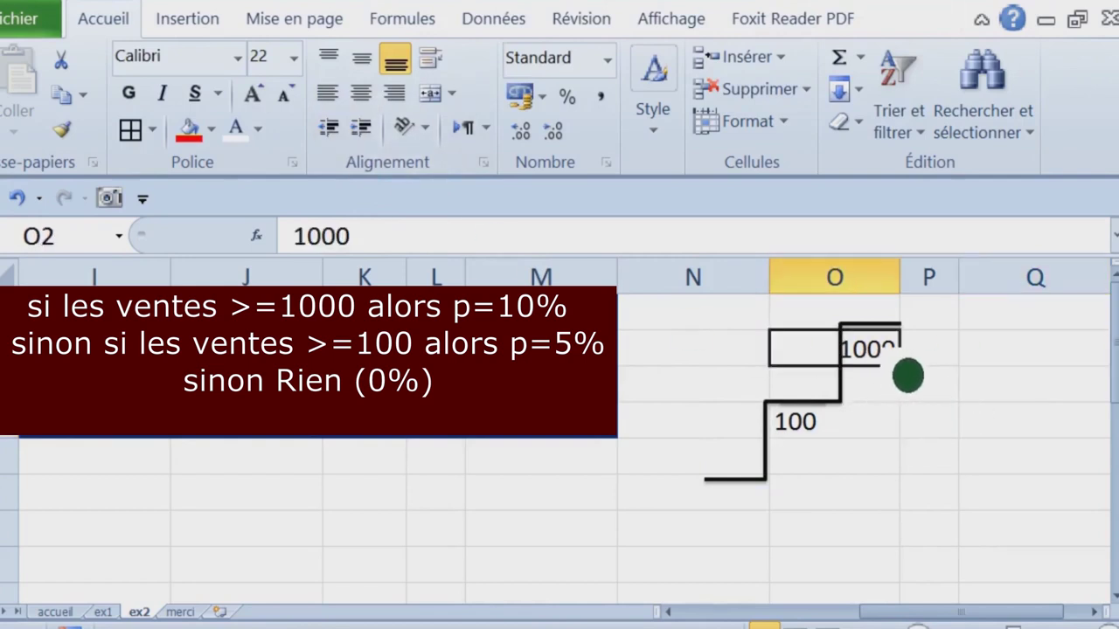
left_click(866, 371)
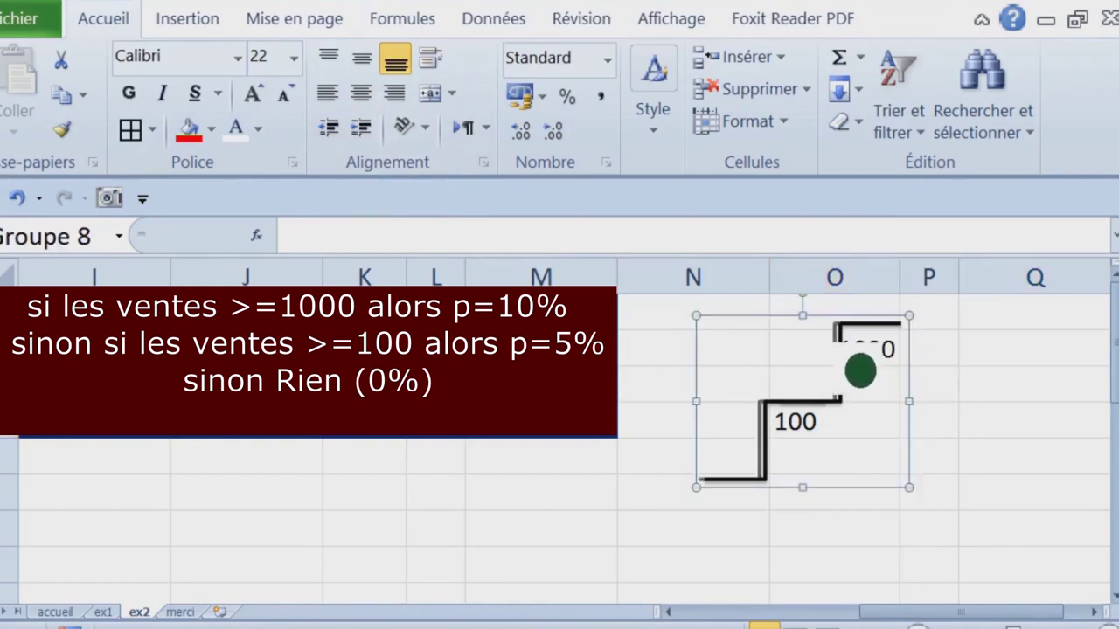
left_click(928, 358)
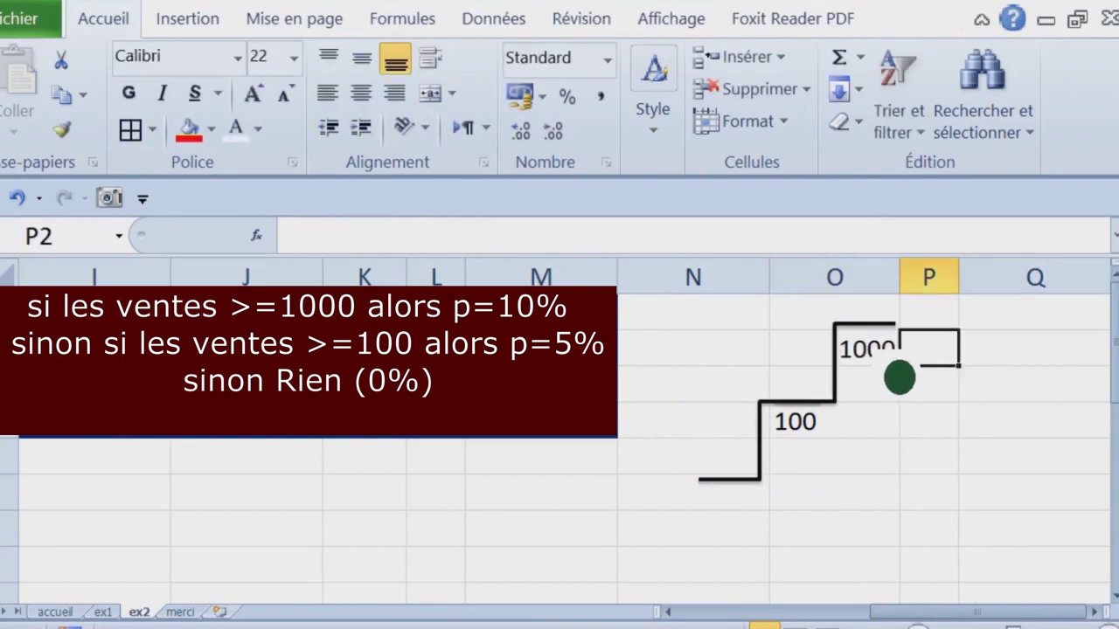
left_click(816, 434)
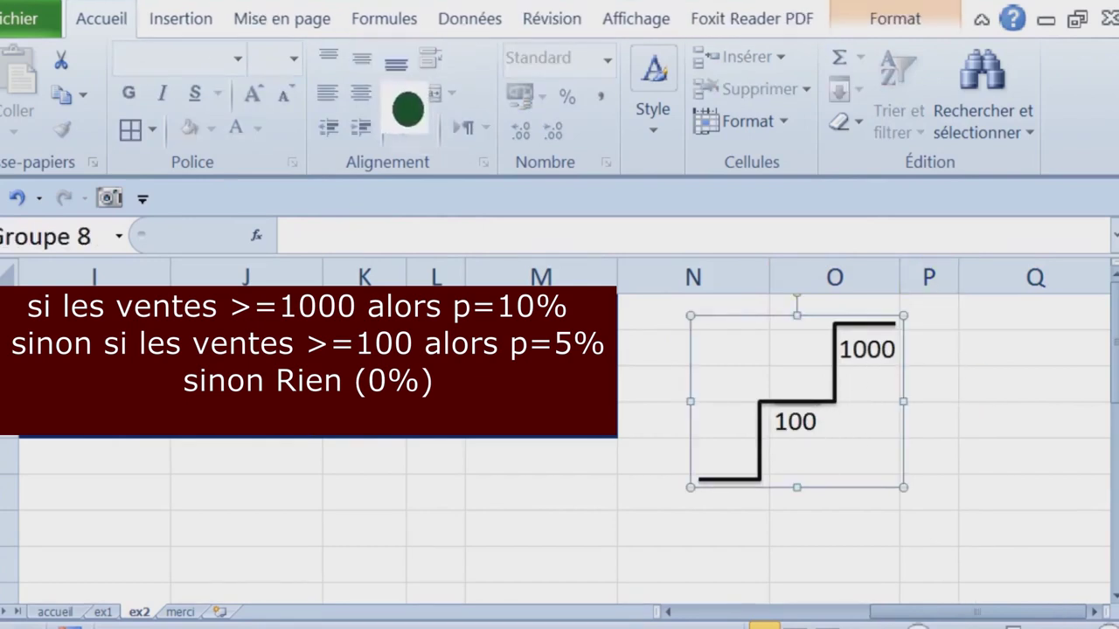
left_click(696, 385)
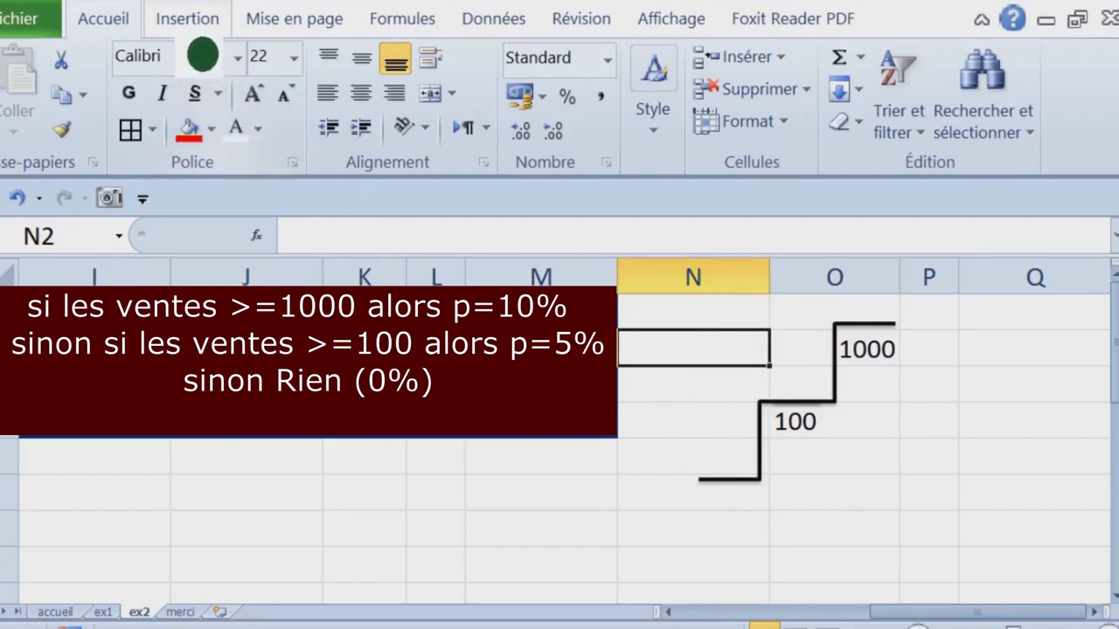
Step: Draw a left brace beside the lower staircase step and give it a red line style
left_click(187, 18)
left_click(341, 57)
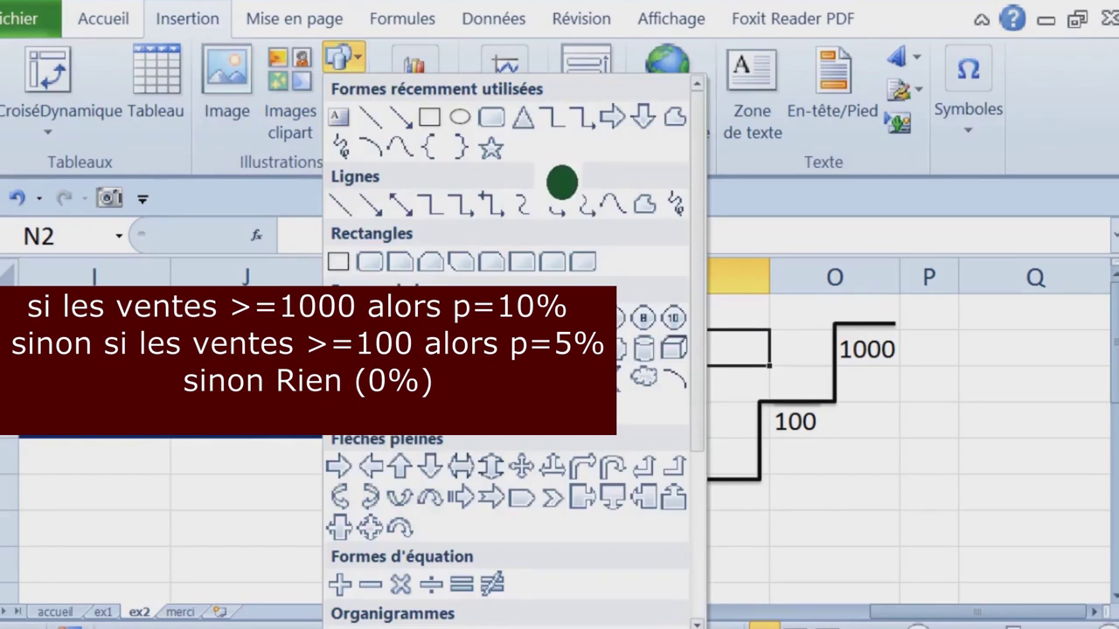
left_click(485, 201)
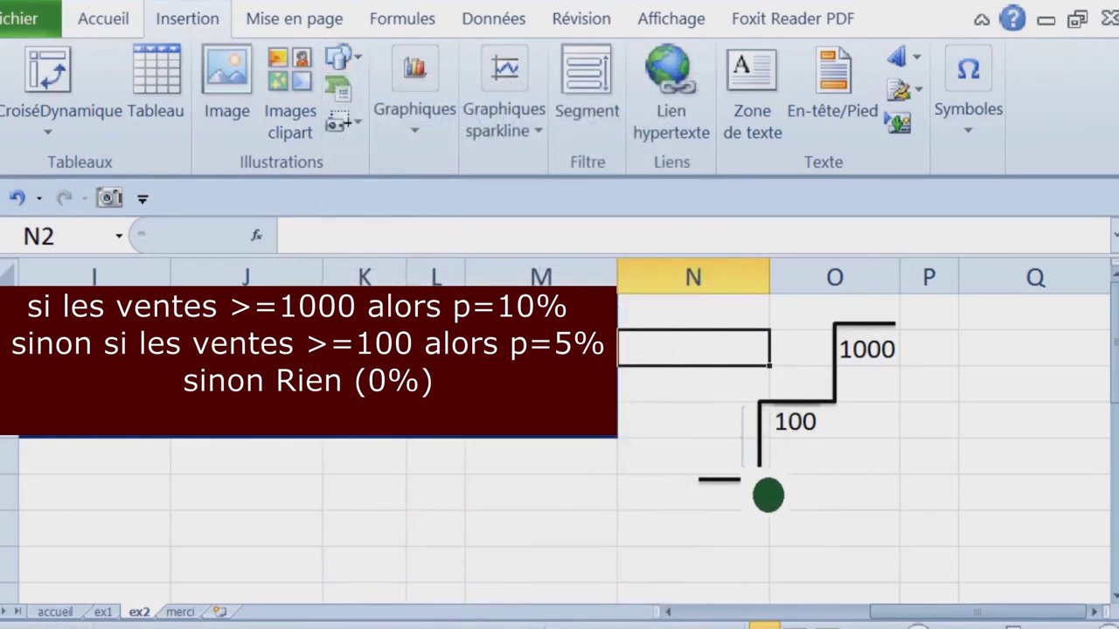
left_click_drag(768, 495, 768, 467)
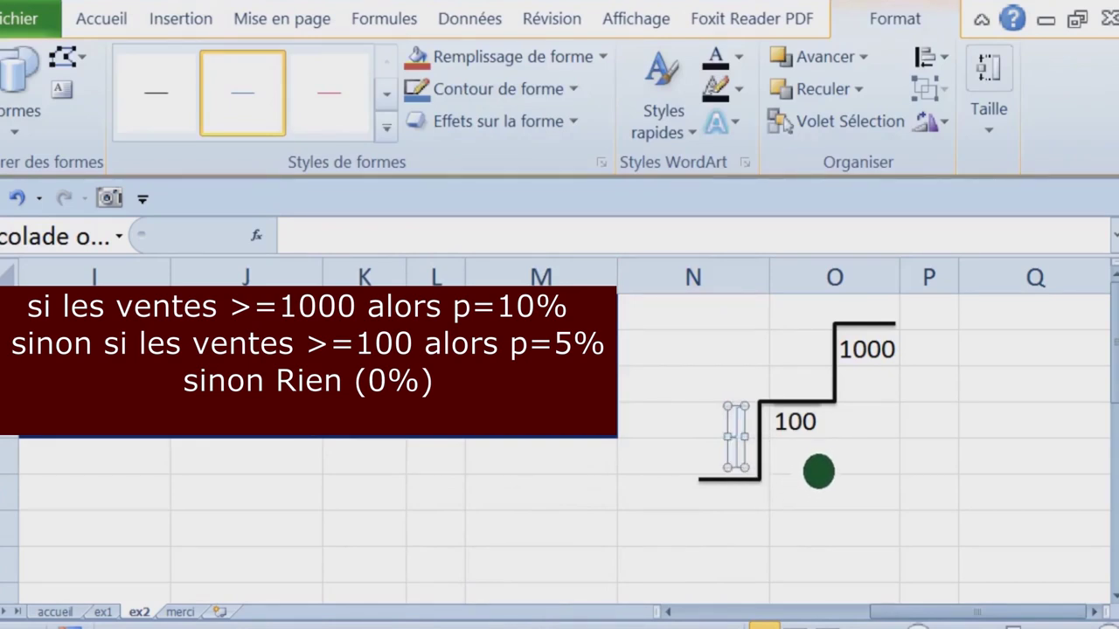
left_click(386, 127)
left_click(365, 205)
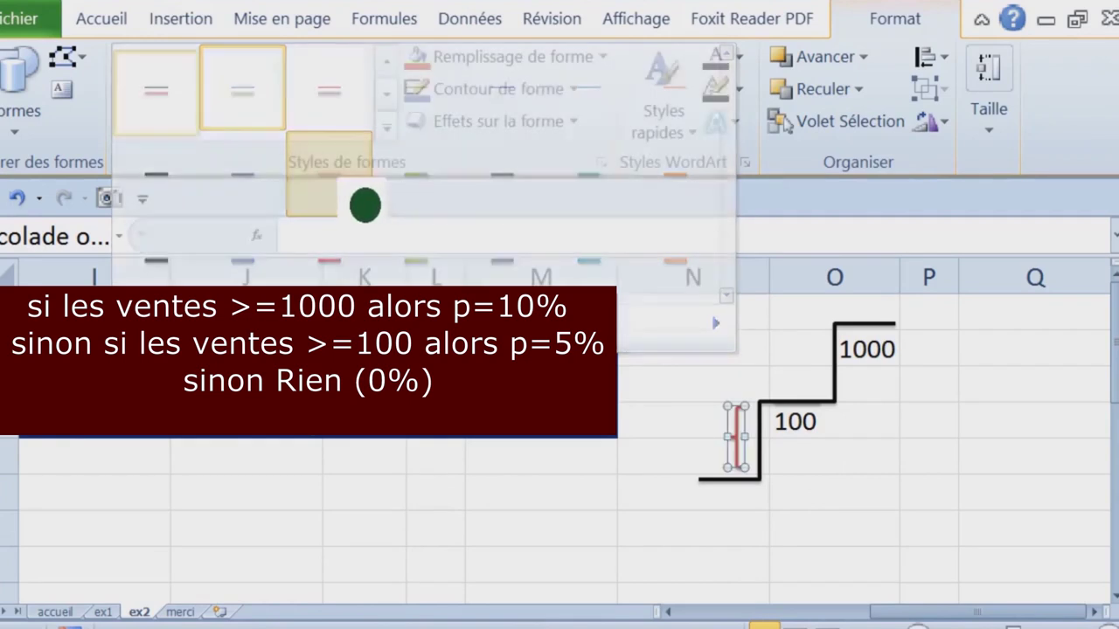
left_click(716, 429)
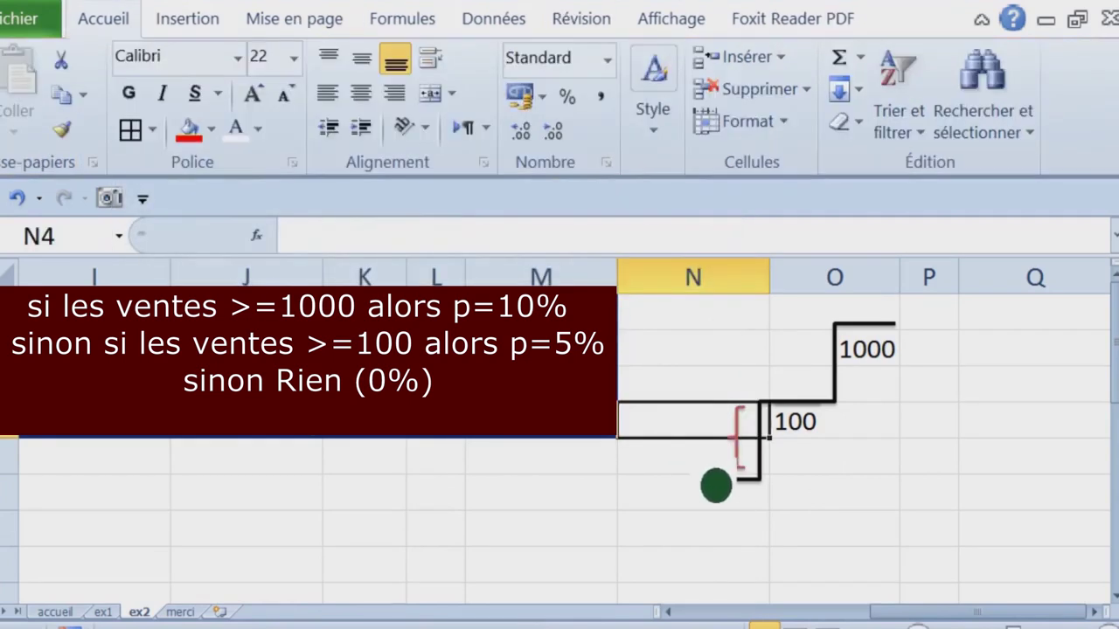
Step: Enter 5% in N4 and centre it in its cell
type("5")
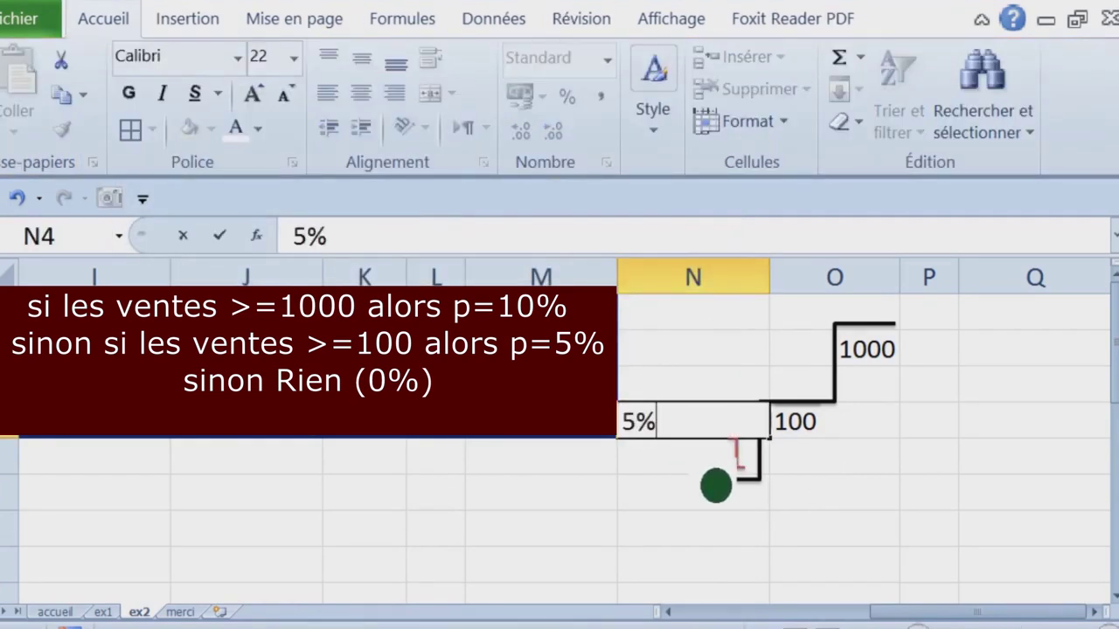
left_click(883, 490)
left_click(745, 453)
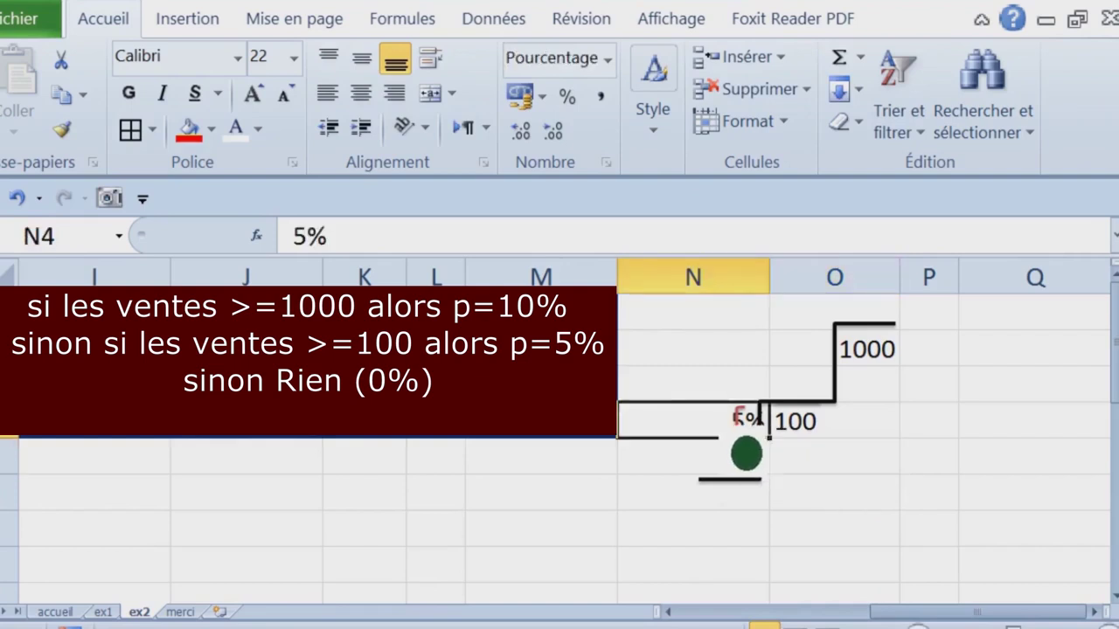
left_click(361, 93)
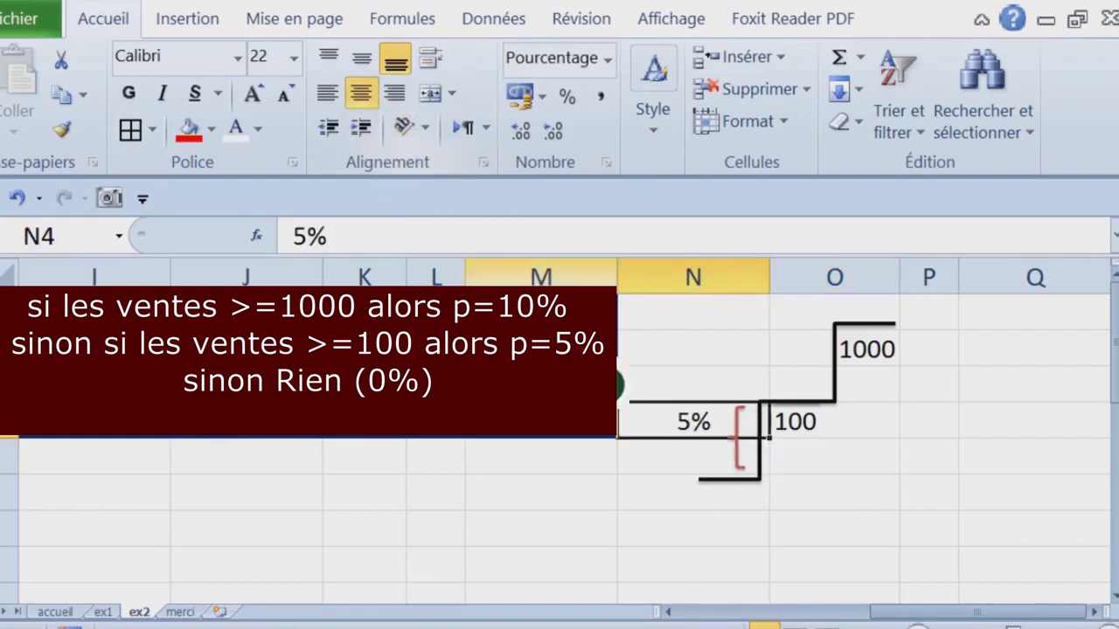
left_click(939, 472)
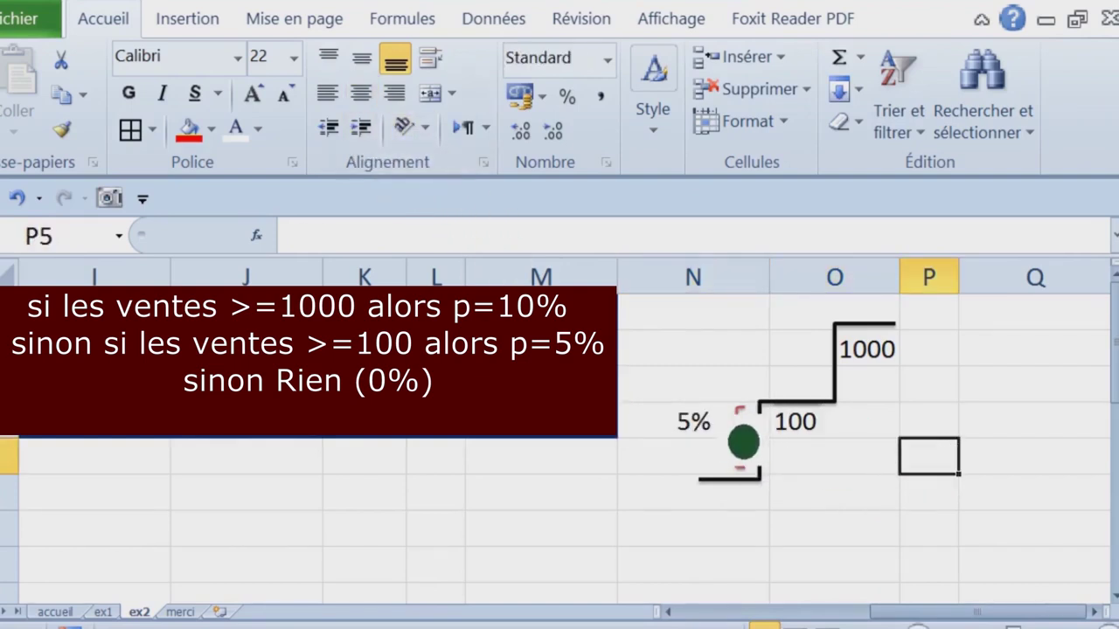
Step: Copy the red brace up beside the 1000 step and reposition one beside the 5% label
left_click(740, 439)
left_click_drag(763, 454, 834, 380)
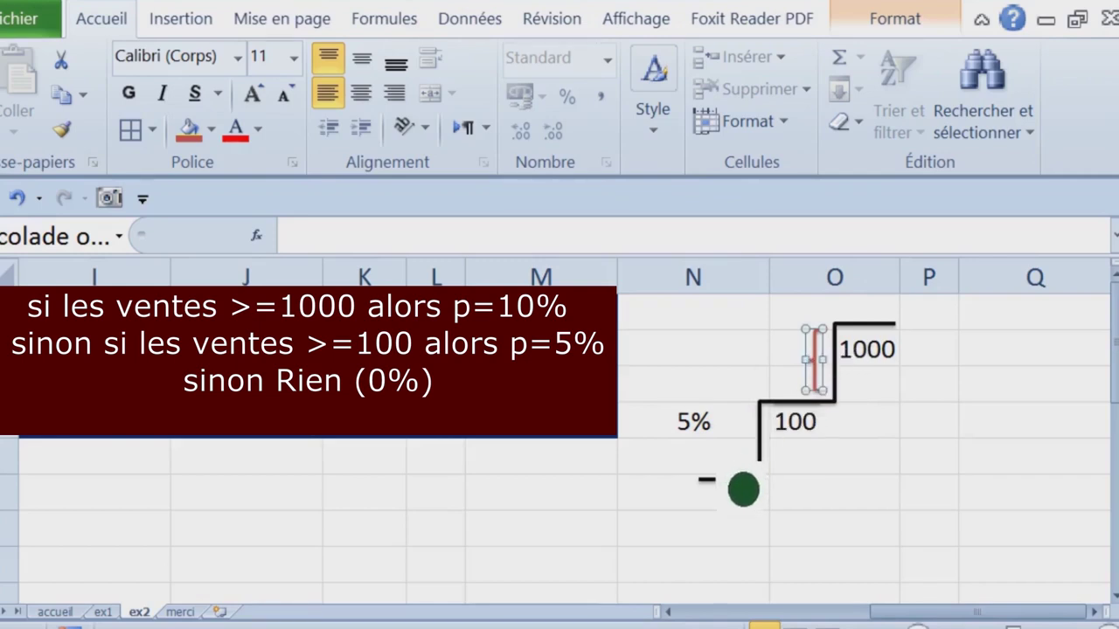
left_click(756, 456)
key("Up")
left_click(754, 464)
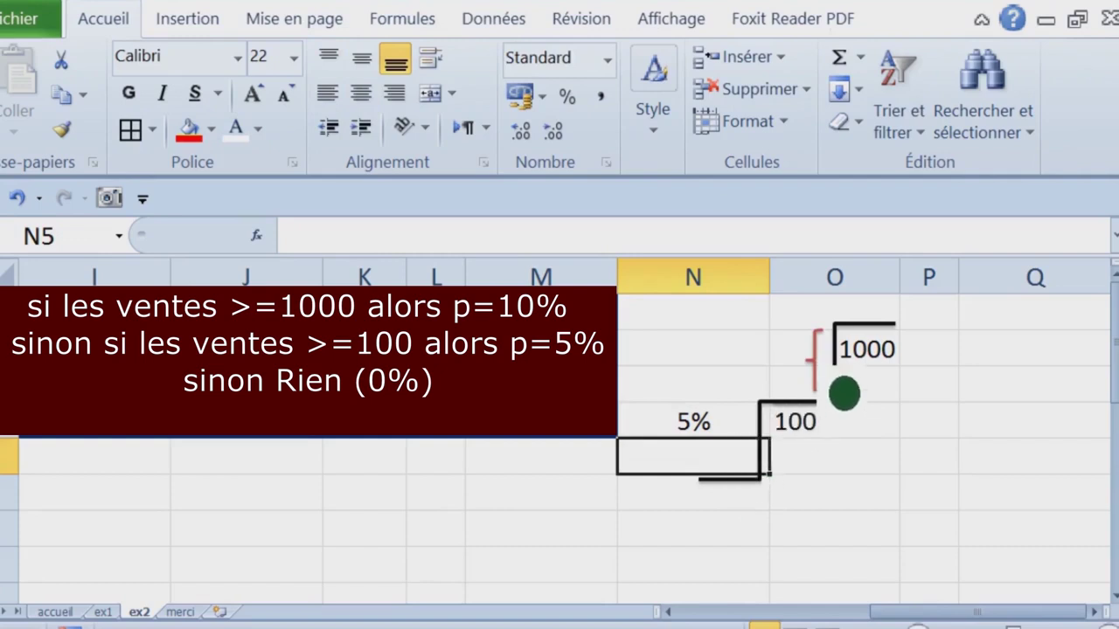
left_click_drag(812, 389, 771, 476)
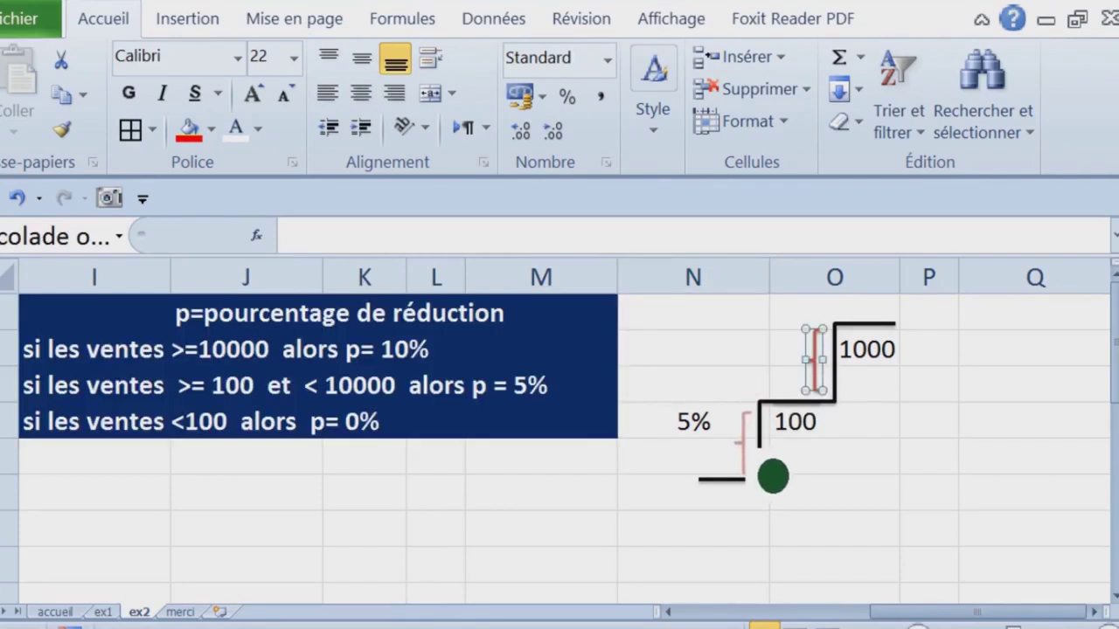
Step: Change the lower step's label from 5% to 0%
left_click(730, 437)
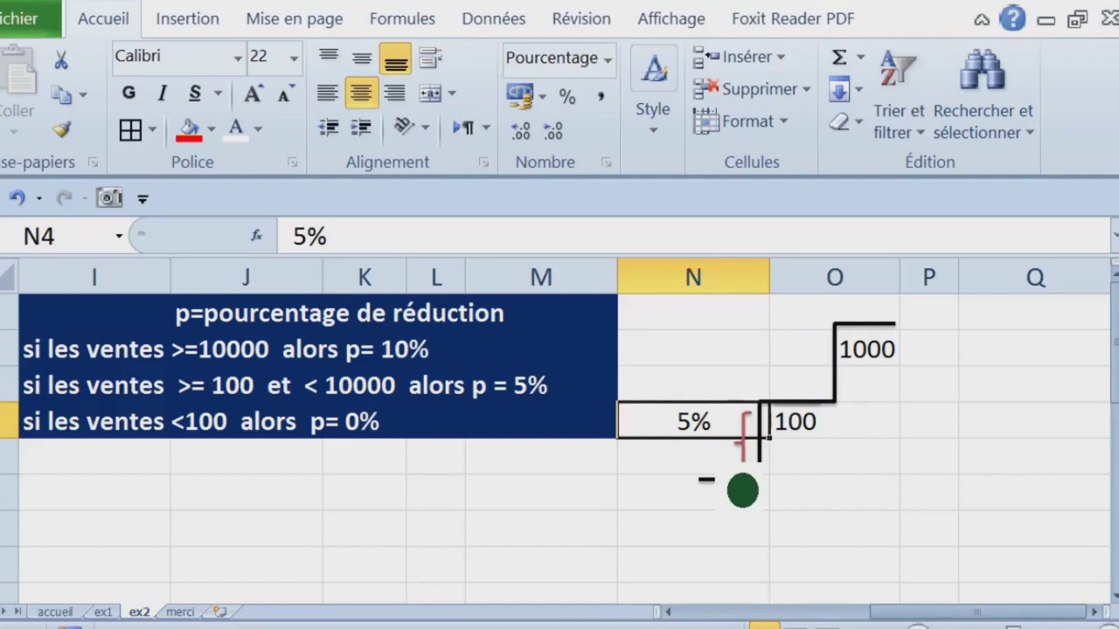
type("0")
left_click(940, 465)
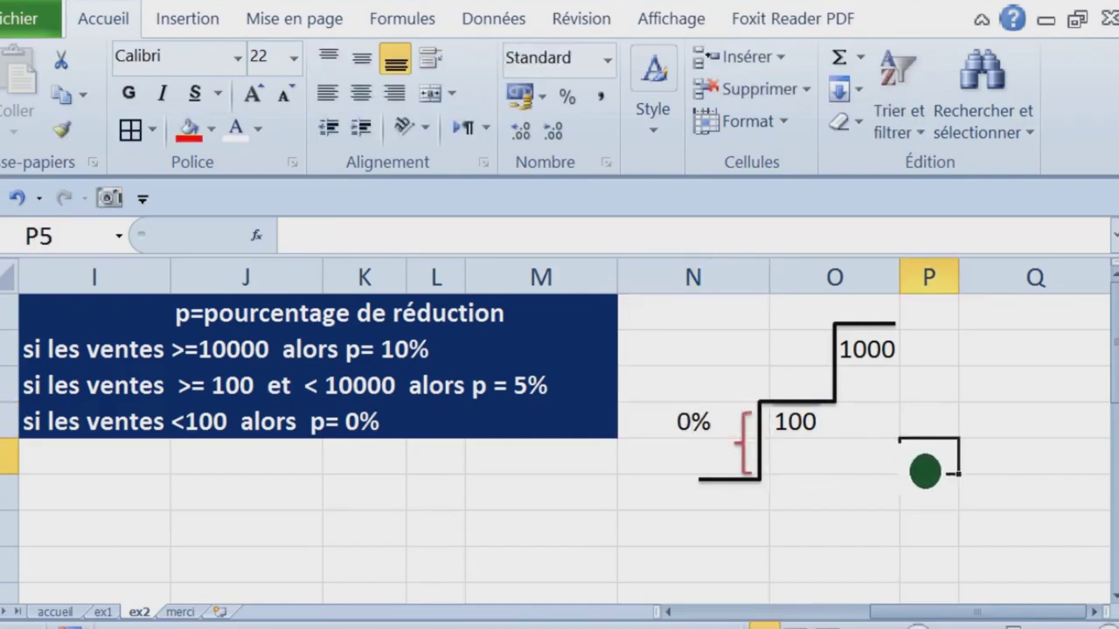
left_click(827, 389)
key("Up")
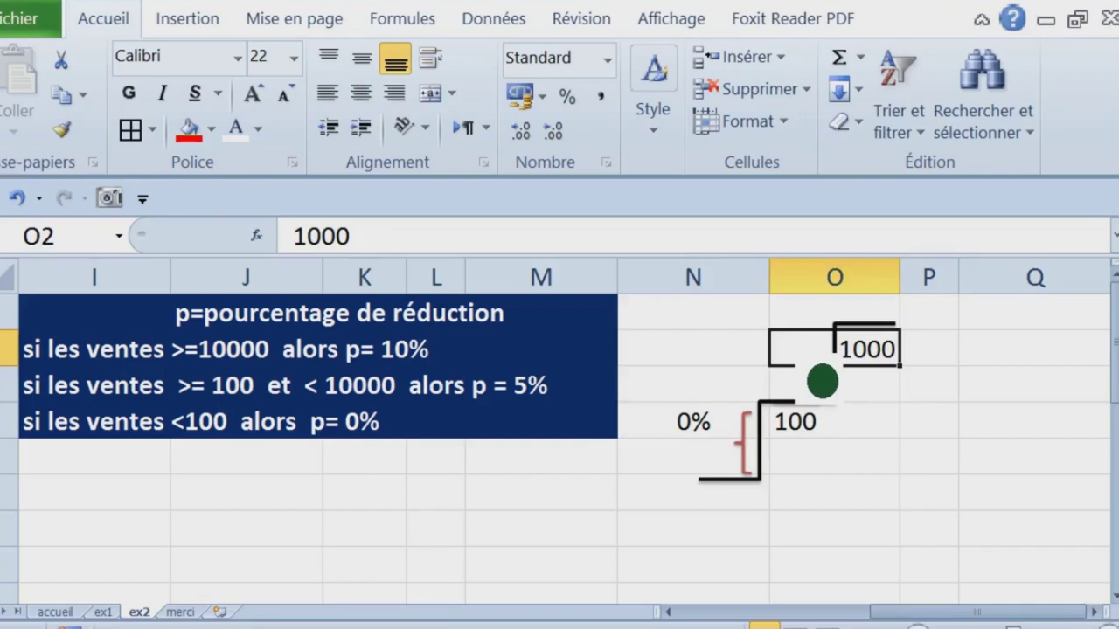
key("Left")
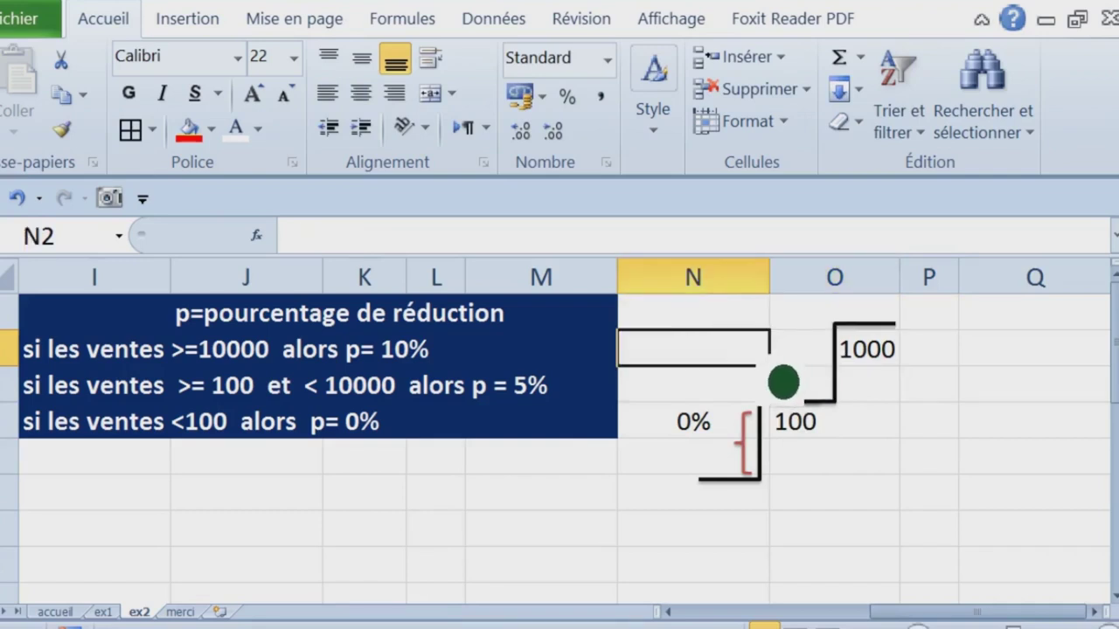
Step: Enter 5% in O3 below the 1000 label and left-align it
left_click(783, 382)
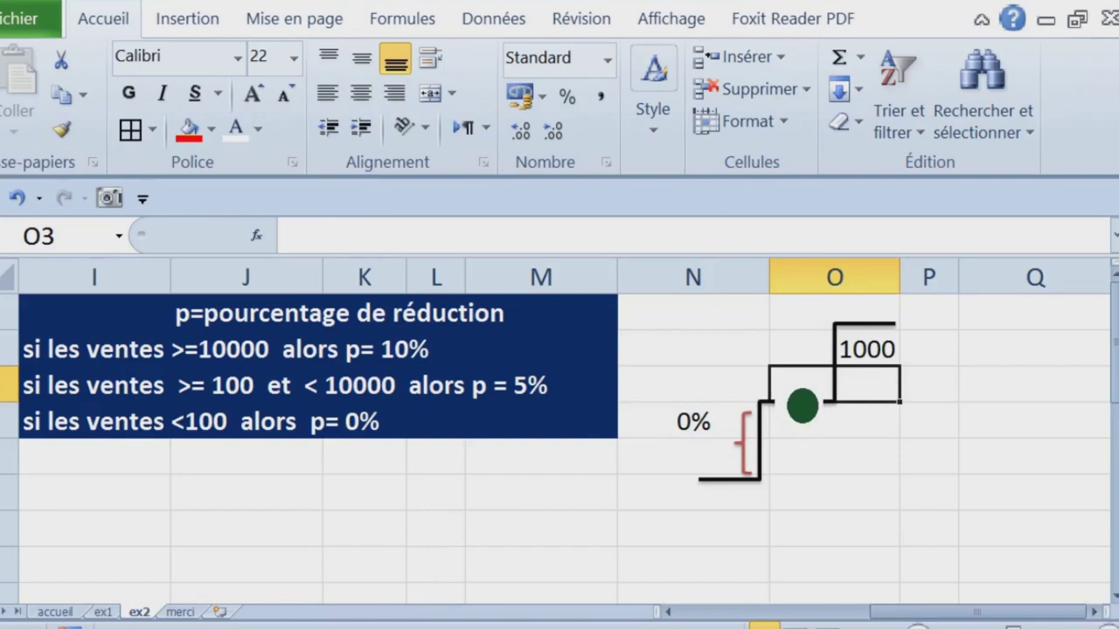
type("5")
left_click(994, 462)
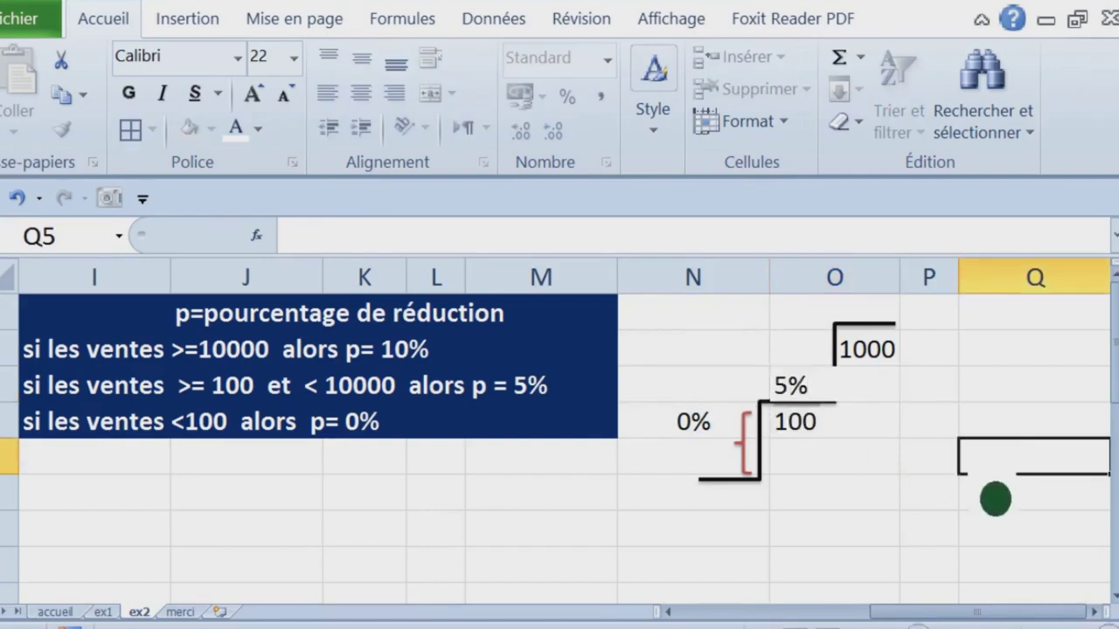
left_click(891, 385)
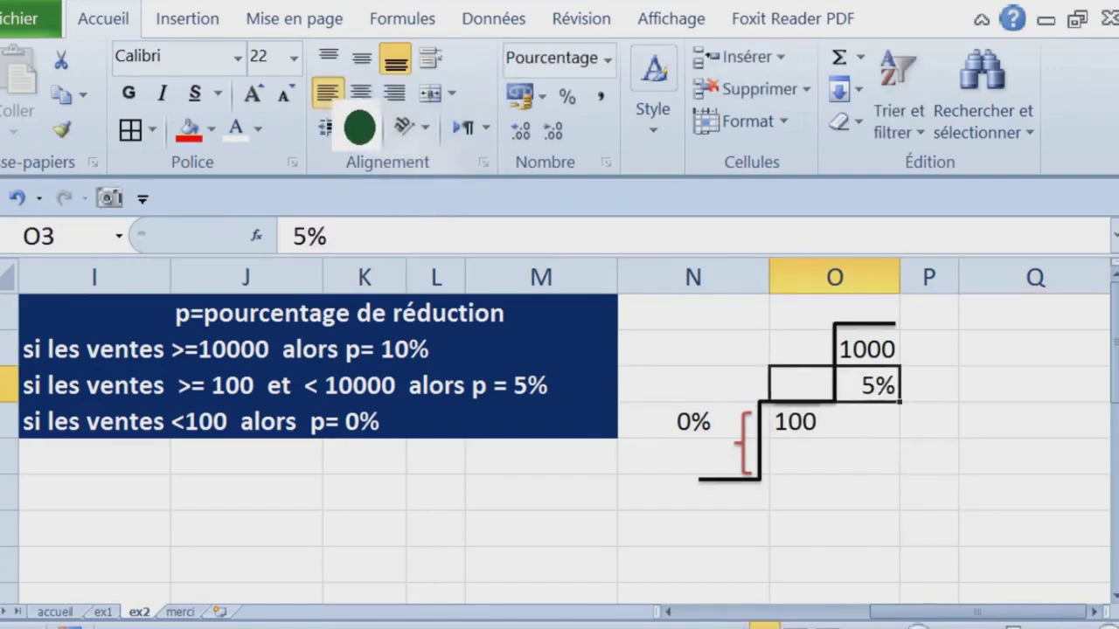
left_click(327, 94)
left_click(881, 463)
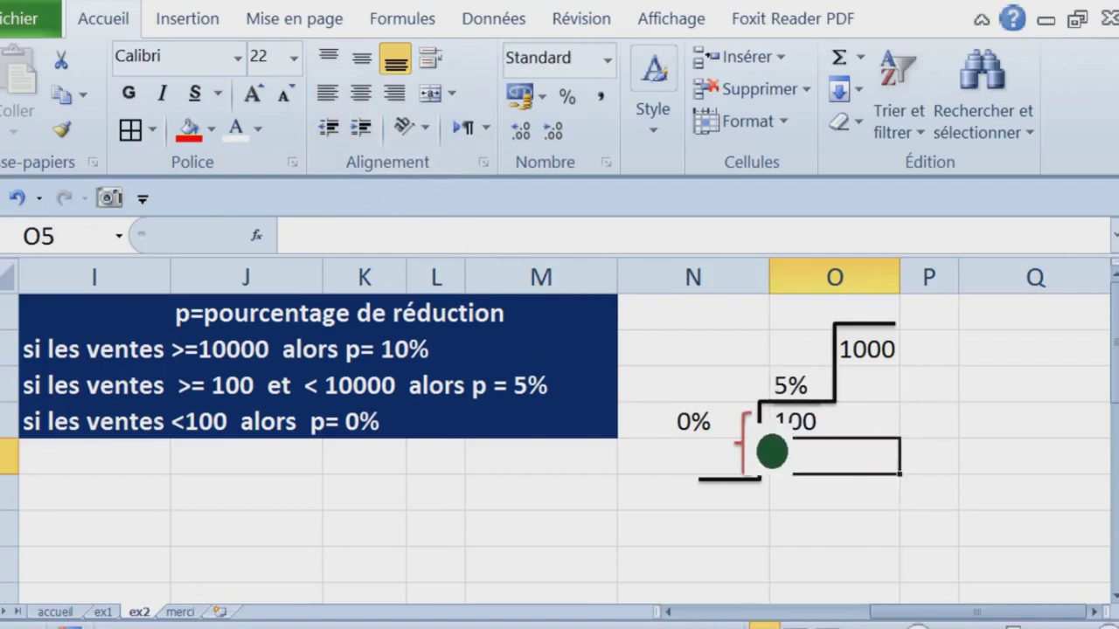
left_click(769, 450)
Step: Duplicate the red brace and place the copy beside the 1000 step
key("ctrl+c")
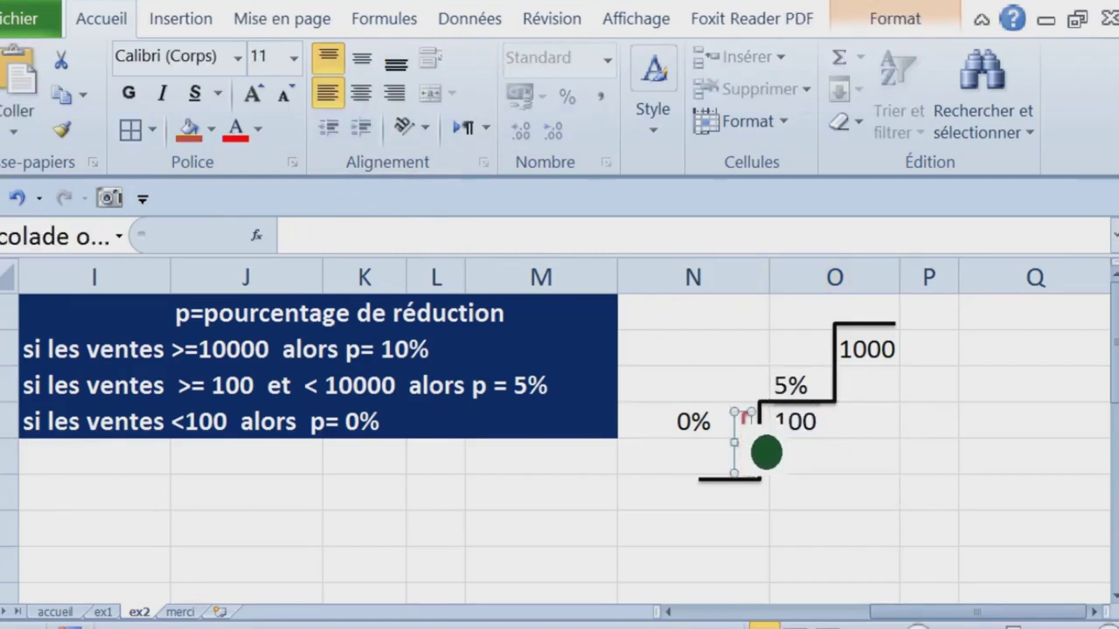
key("ctrl+v")
left_click_drag(790, 477, 802, 453)
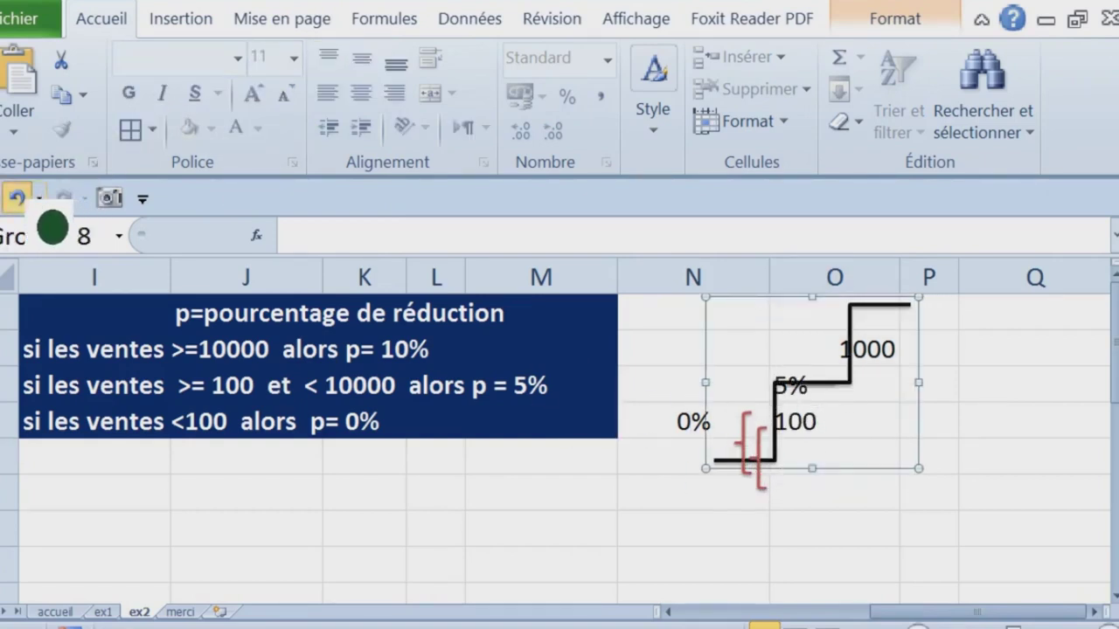
left_click(17, 198)
mouse_move(776, 469)
left_mouse_down()
mouse_move(798, 492)
mouse_move(784, 495)
mouse_move(844, 376)
left_mouse_up()
left_click(783, 485)
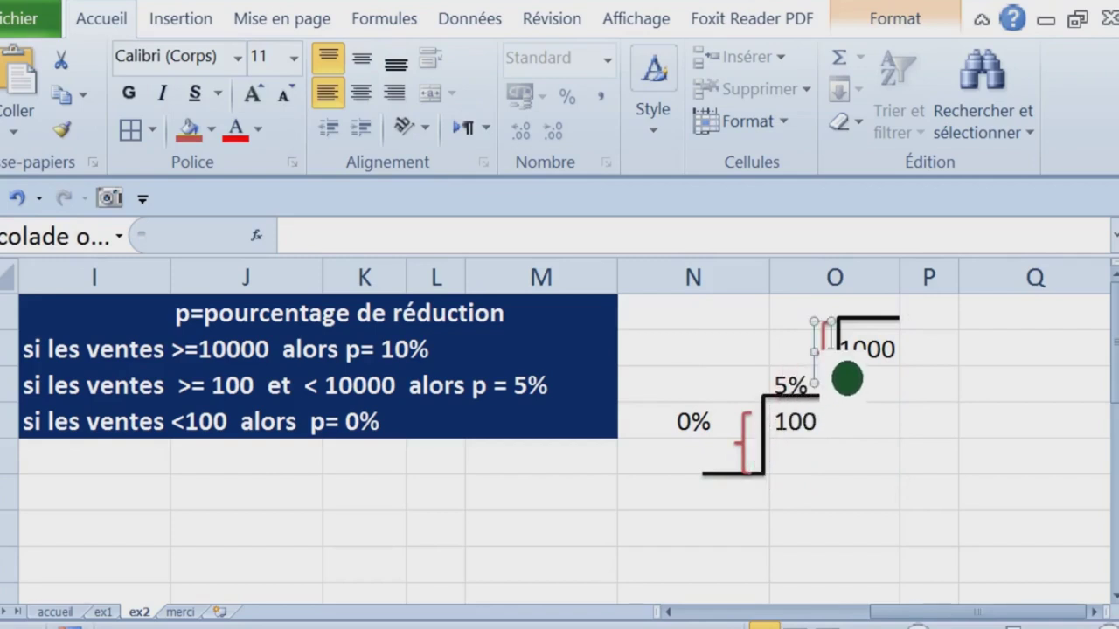
left_click(791, 439)
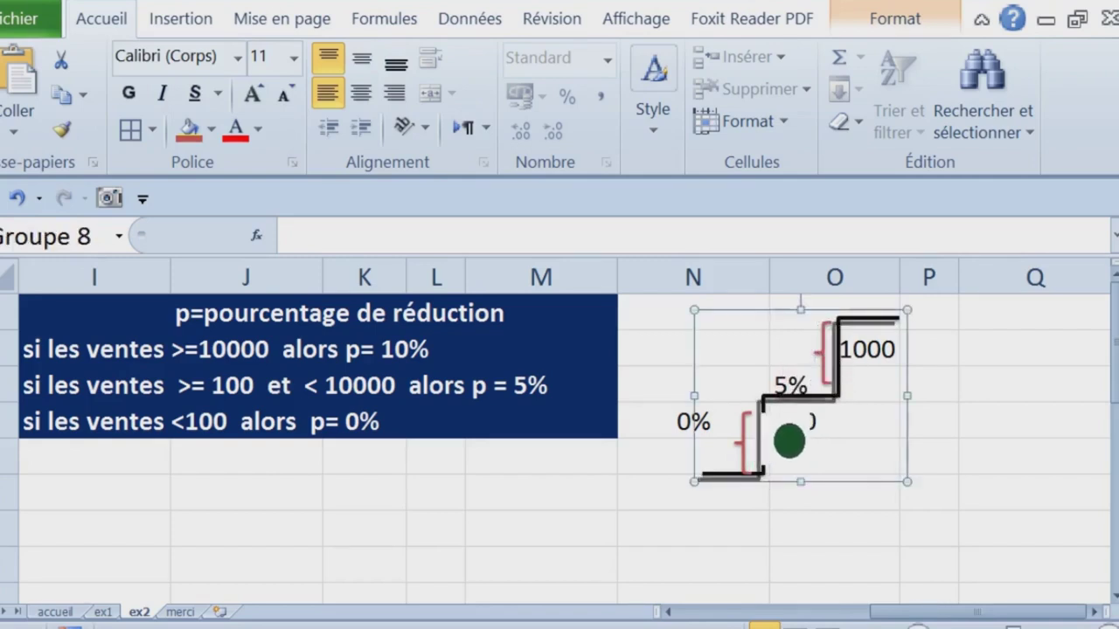
left_click_drag(791, 440, 785, 450)
left_click(957, 430)
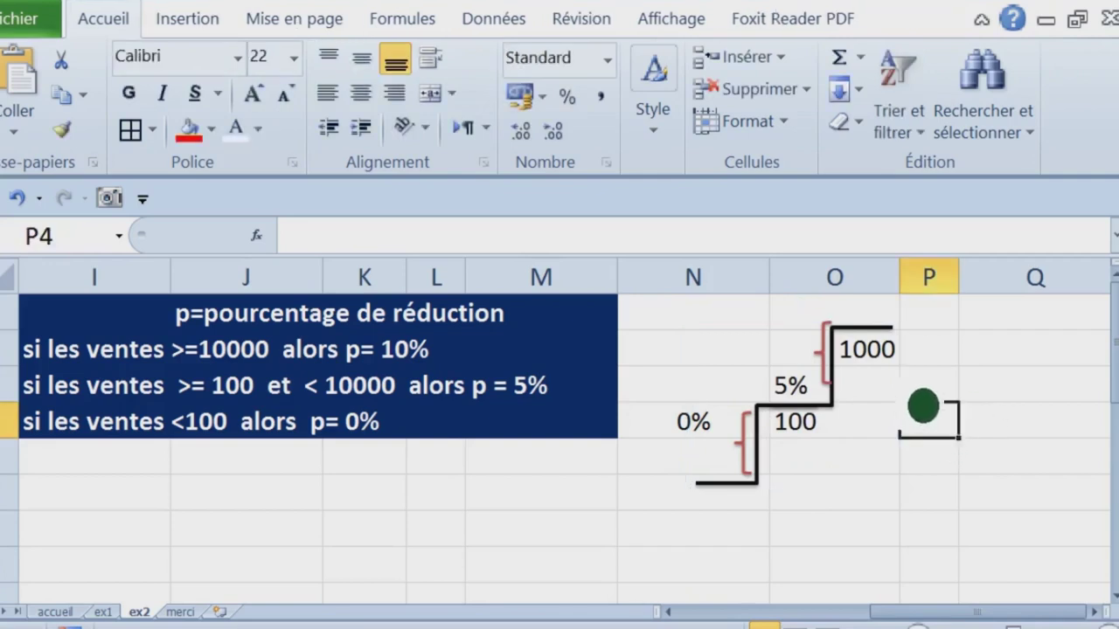
Step: Stretch the upper brace to span 100 to 1000 and give it an olive line style
left_click(837, 391)
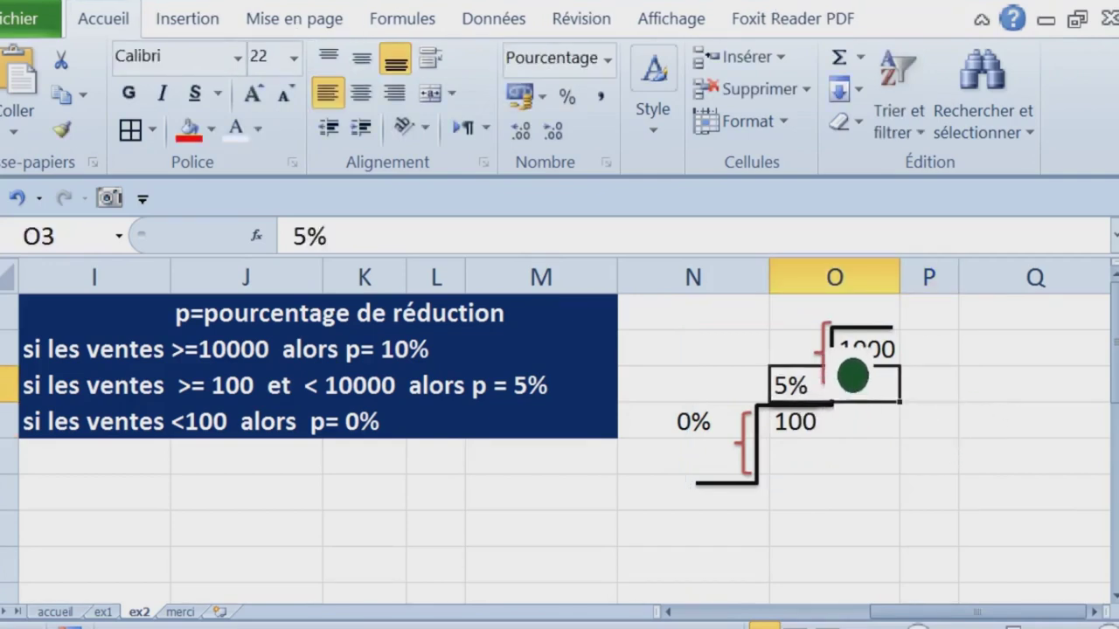
left_click(848, 372)
left_click(846, 374)
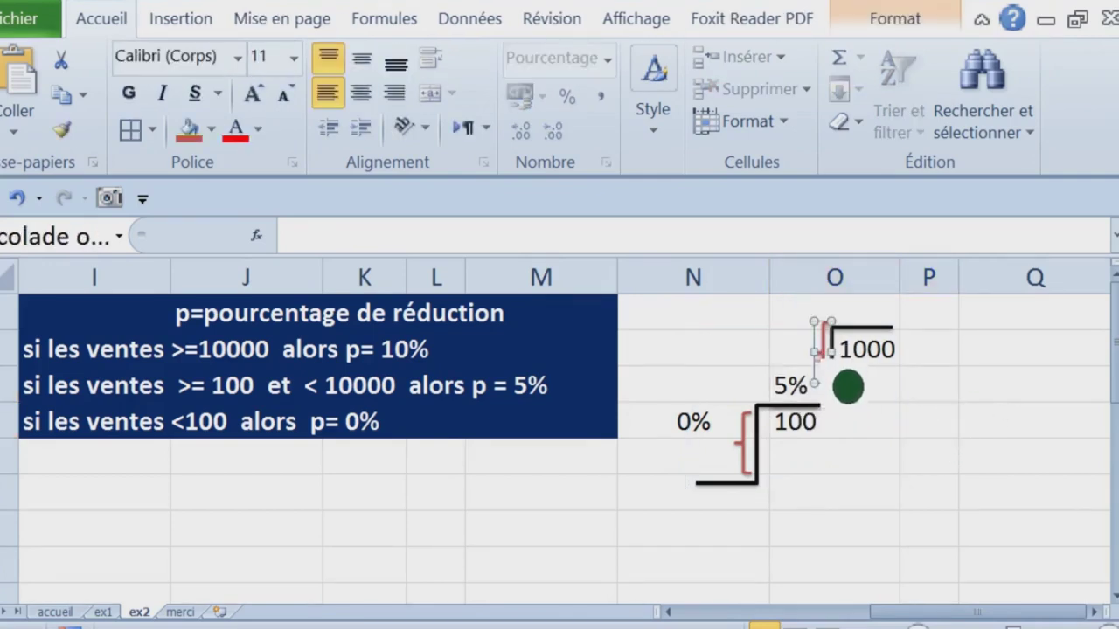
left_click_drag(847, 375, 848, 392)
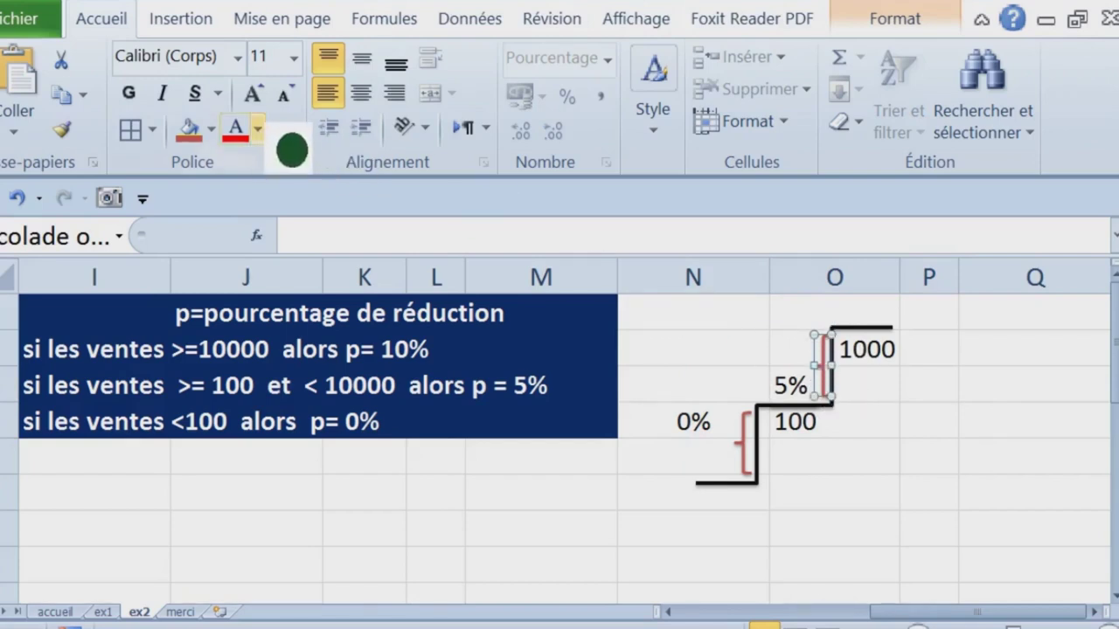
left_click(930, 30)
left_click(258, 118)
left_click(956, 435)
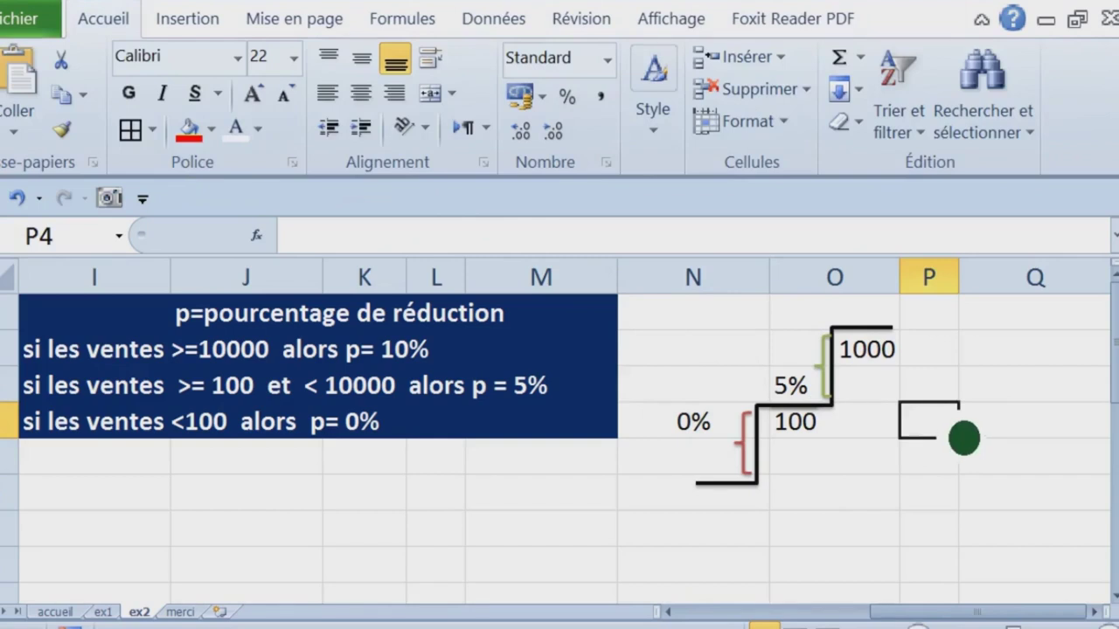
Step: Enter 10% in O1 above the top step, then minimize the ribbon with Ctrl+F1
left_click(893, 325)
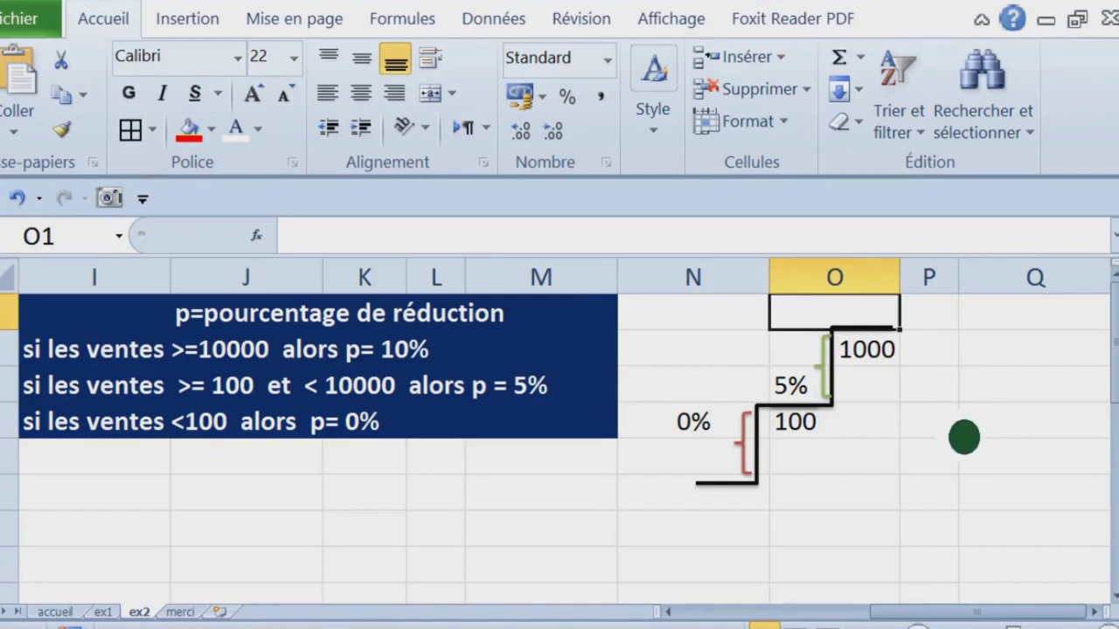
type("10")
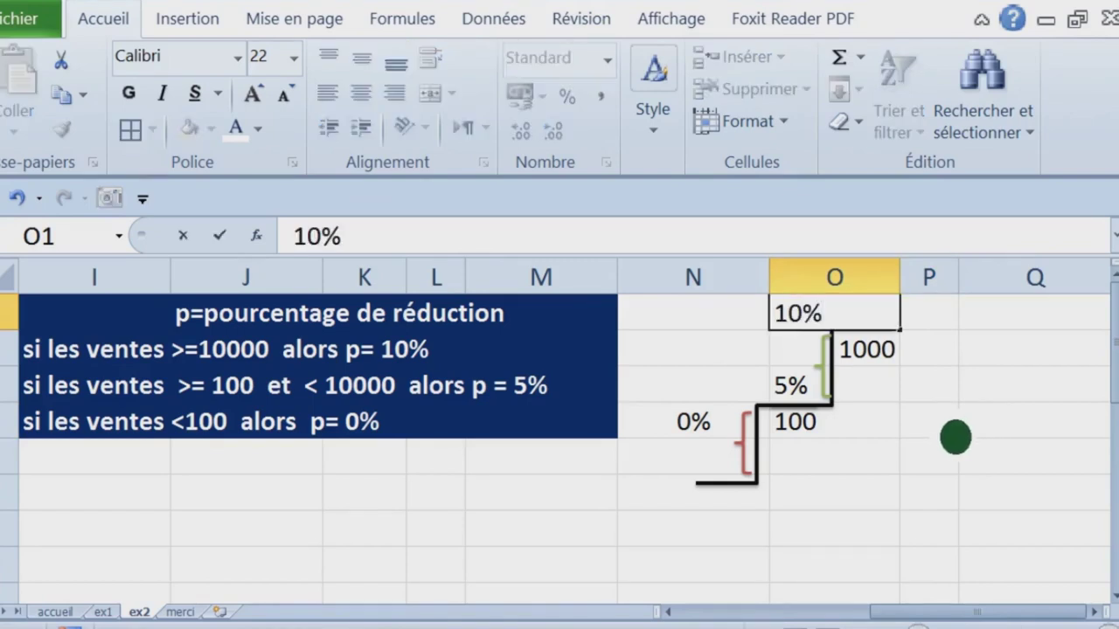
left_click(898, 425)
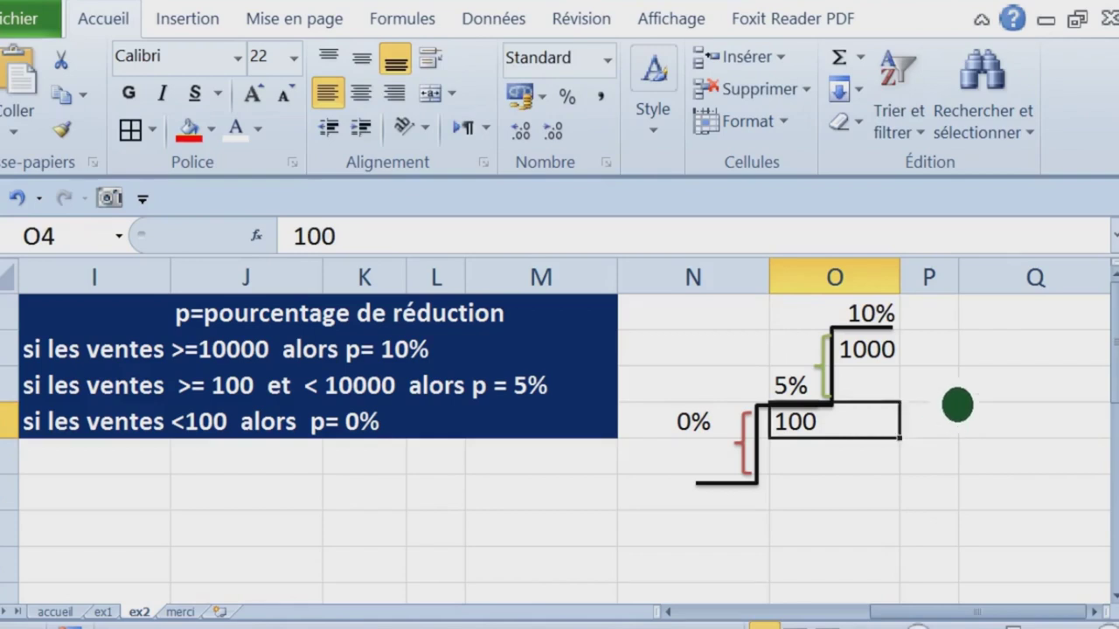
left_click(952, 398)
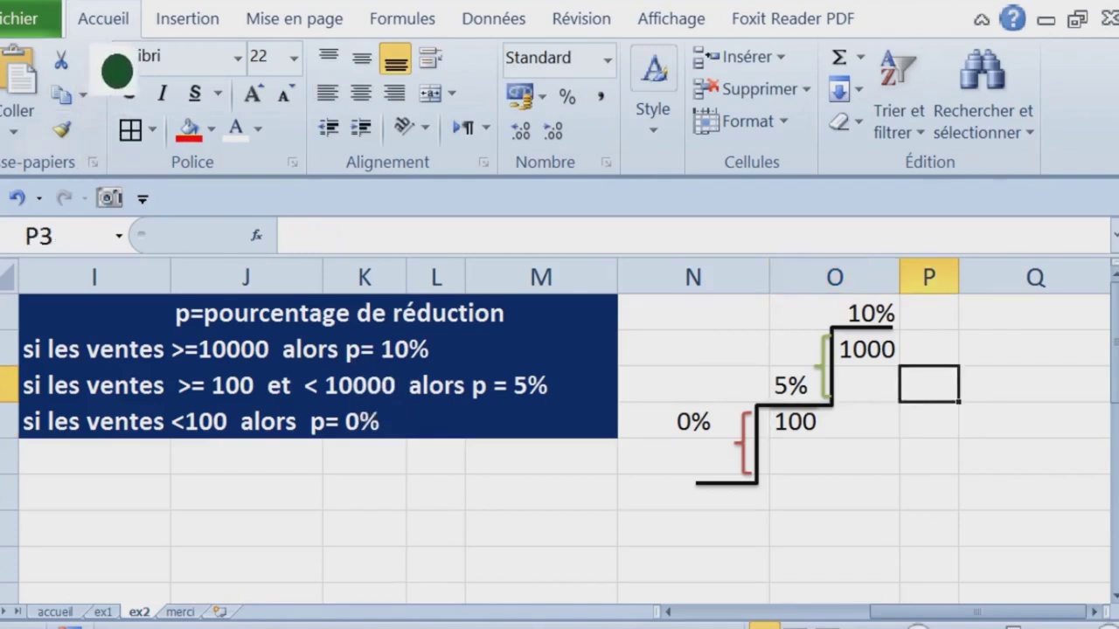
key("ctrl+F1")
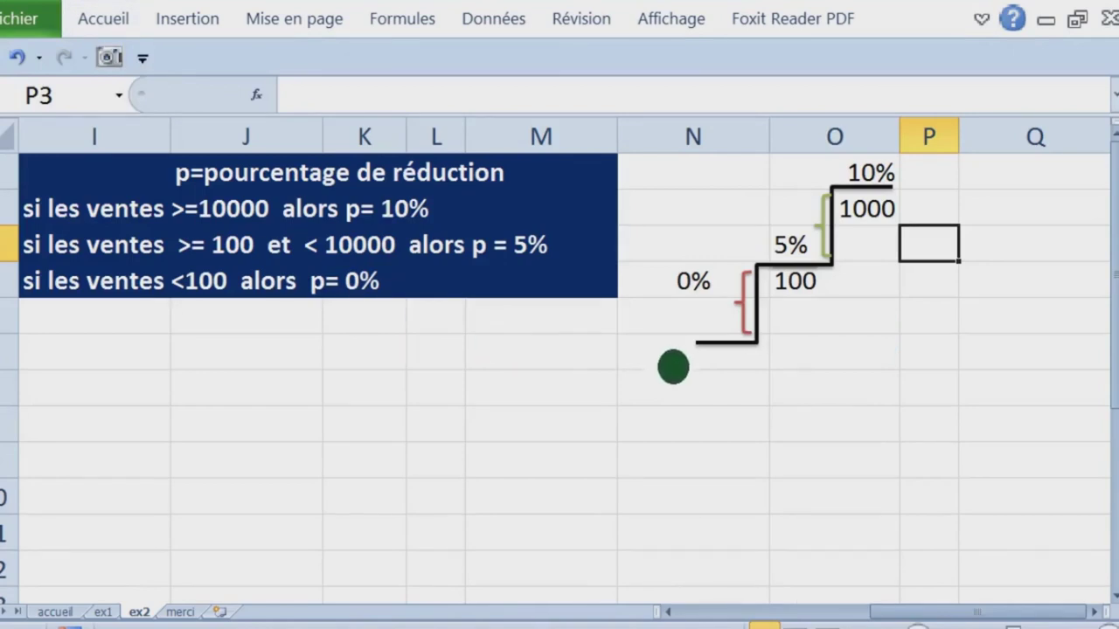
Step: Jump back to column A, select the thresholds in F2:F4, and redisplay the ribbon
left_click(680, 367)
left_click(593, 367)
key("Left")
key("Left")
key("Left")
key("Left")
key("Left")
key("Home")
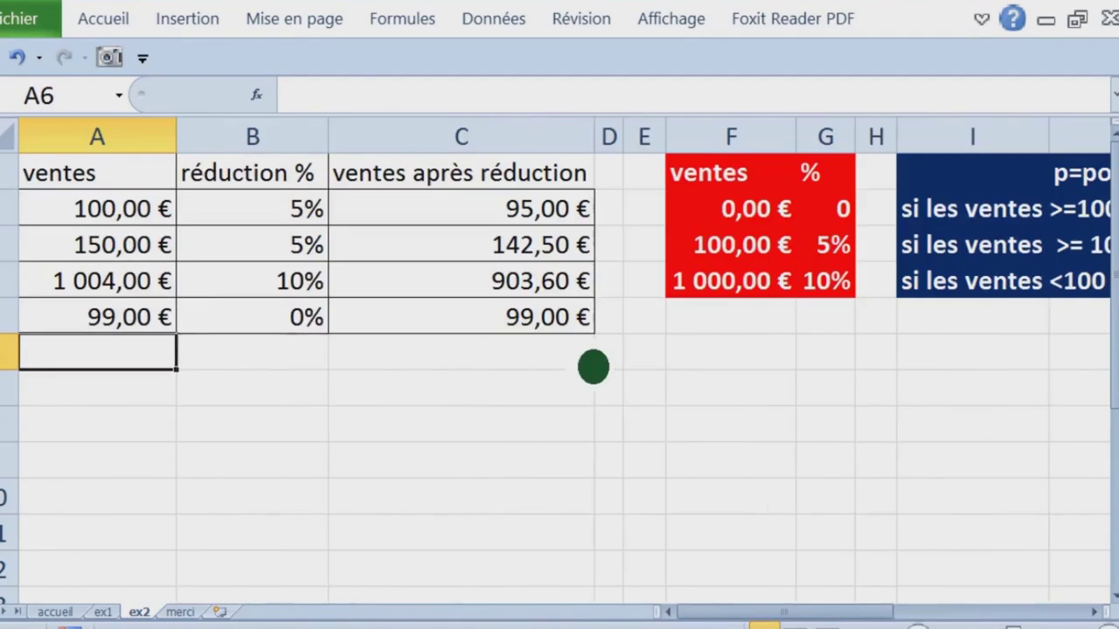
left_click_drag(742, 212, 756, 289)
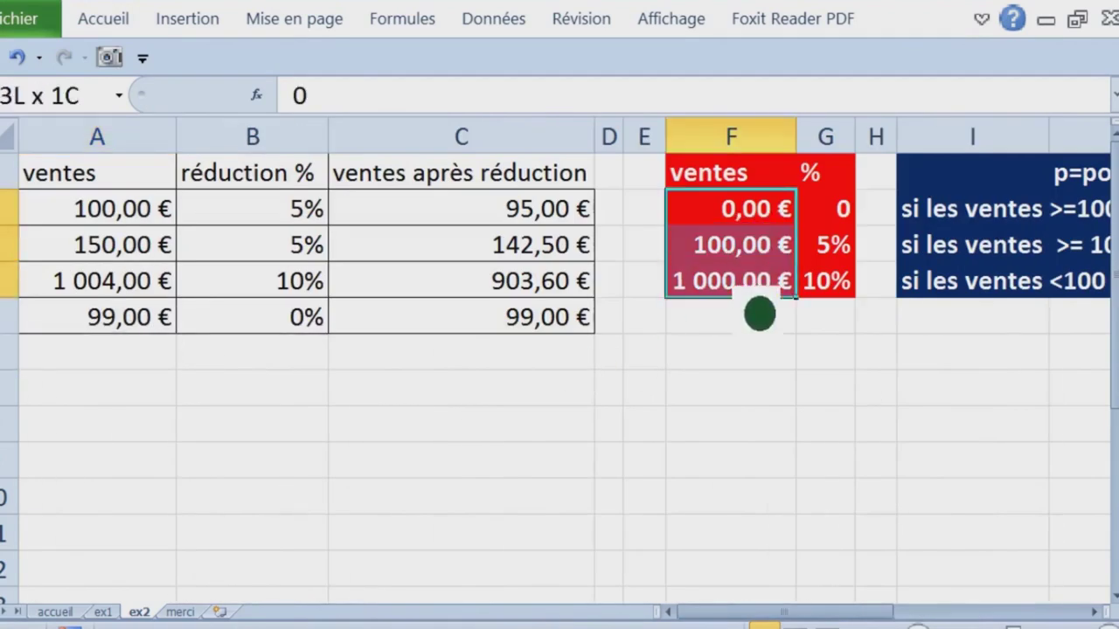
left_click_drag(841, 210, 835, 262)
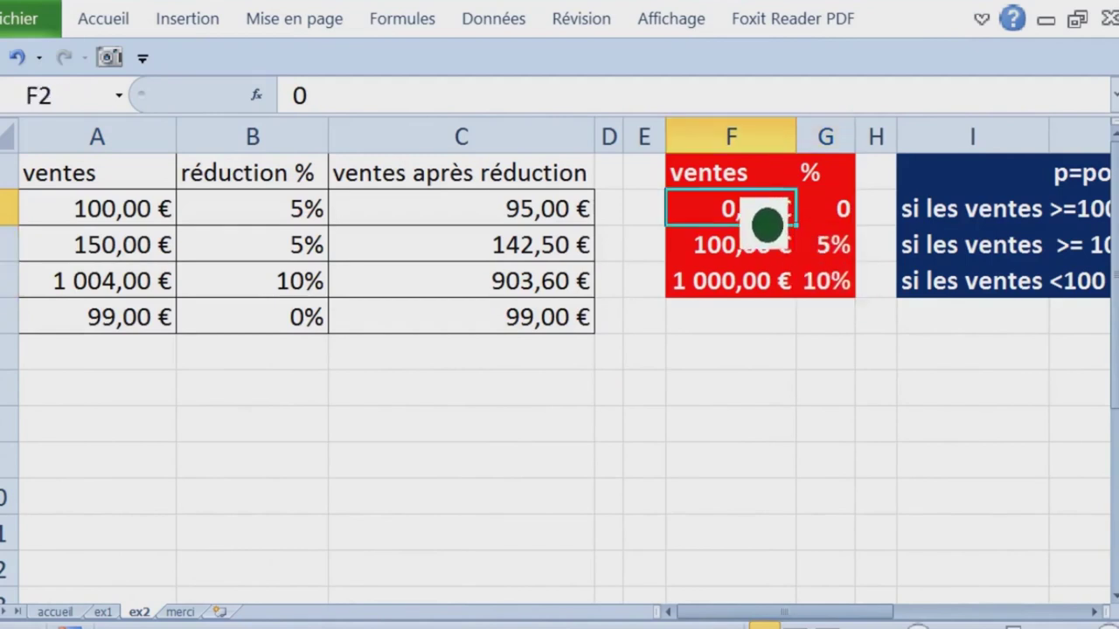
left_click_drag(767, 214, 767, 305)
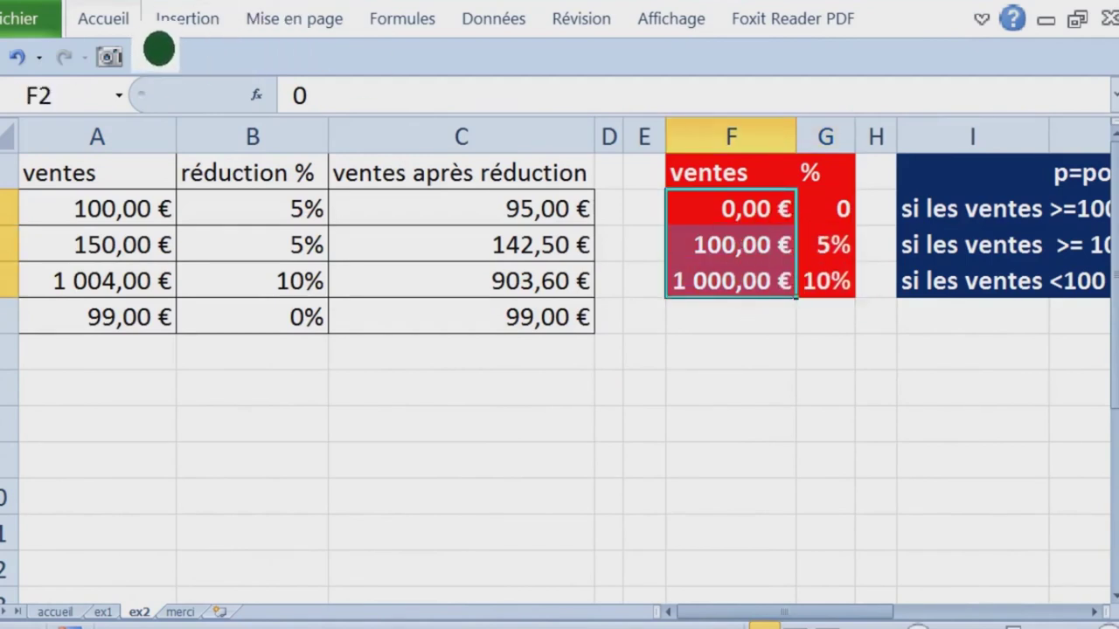
left_click(131, 30)
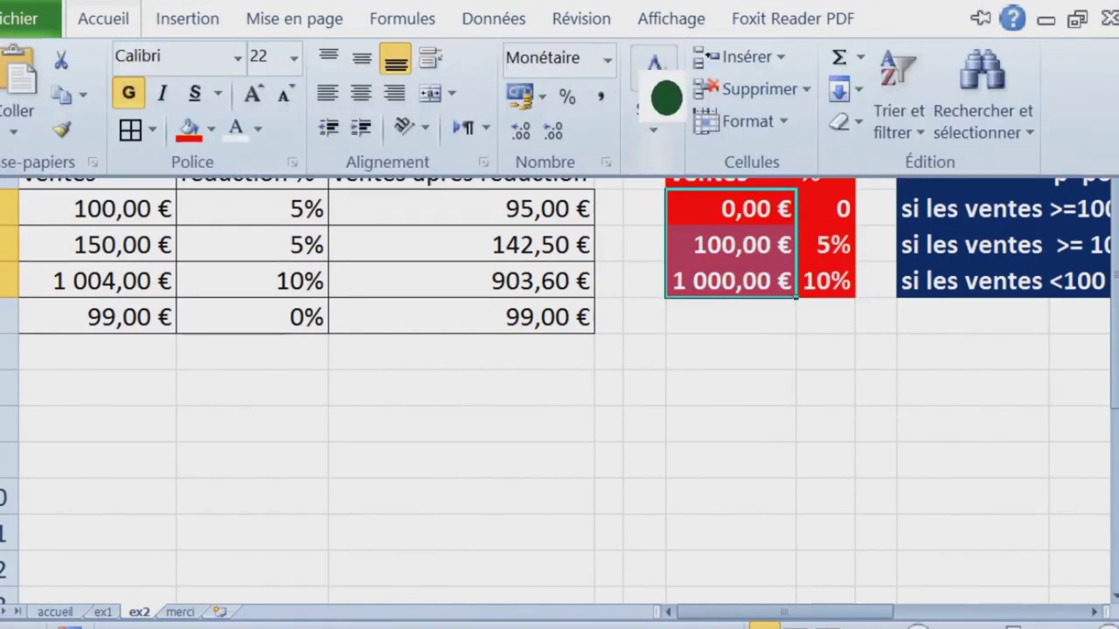
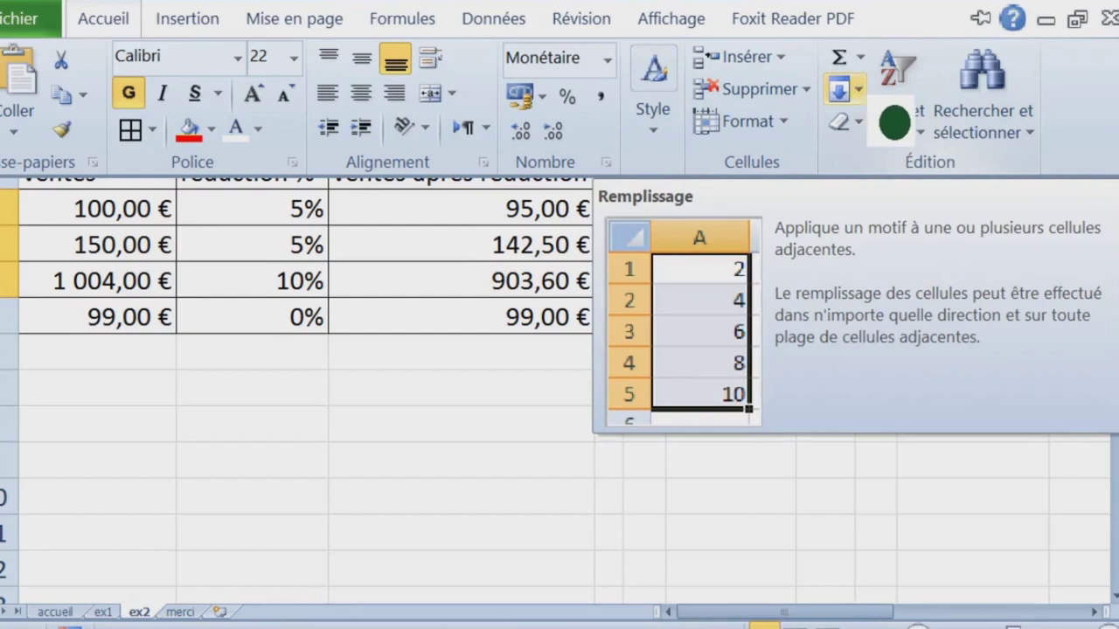
Step: Recolour the sales thresholds F2:F4 (0, 100, 1 000 €) with a dark blue fill
left_click(933, 143)
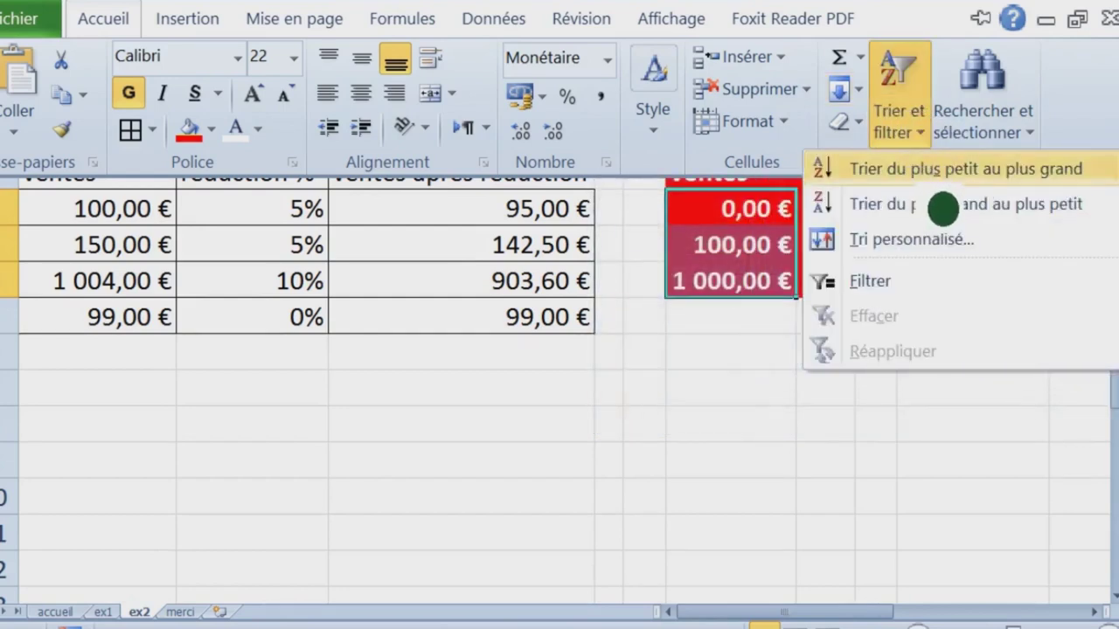
left_click(789, 237)
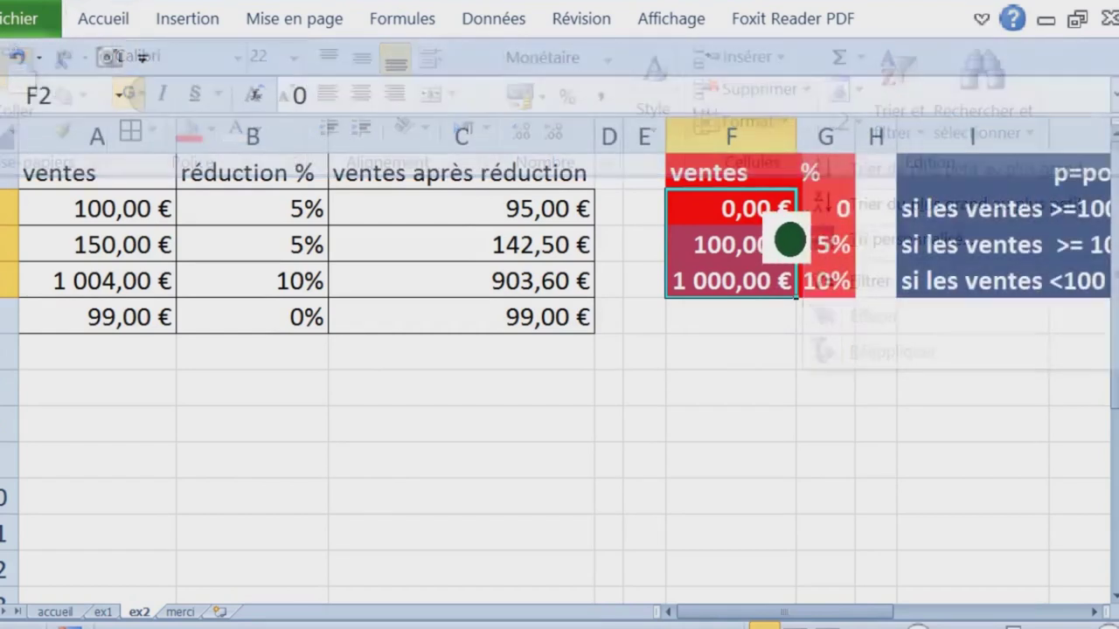
left_click_drag(767, 251, 766, 288)
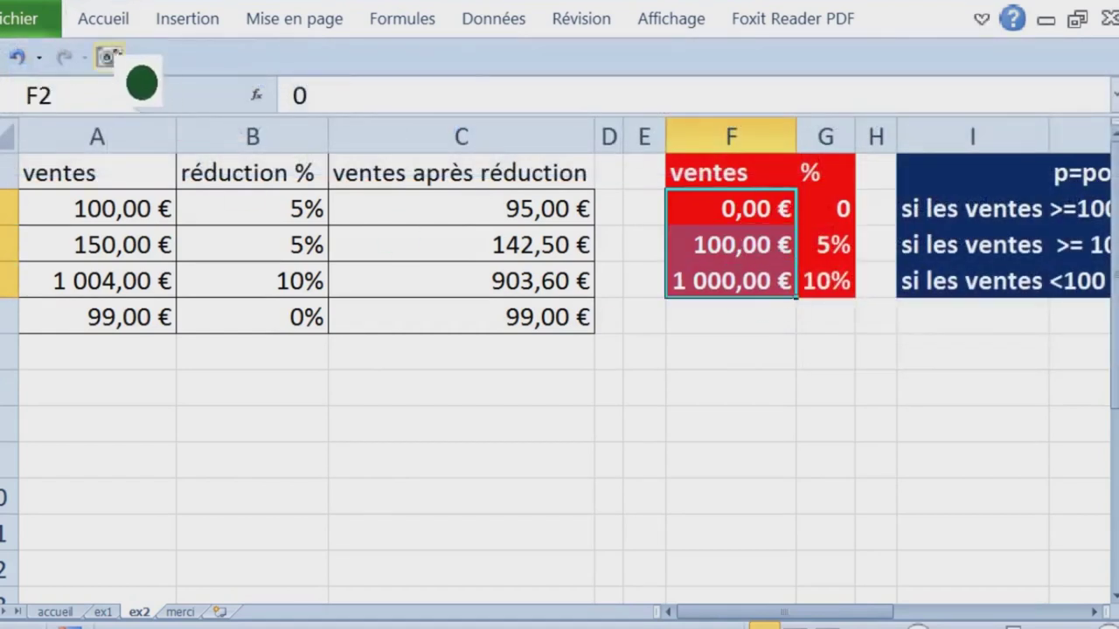
left_click(122, 25)
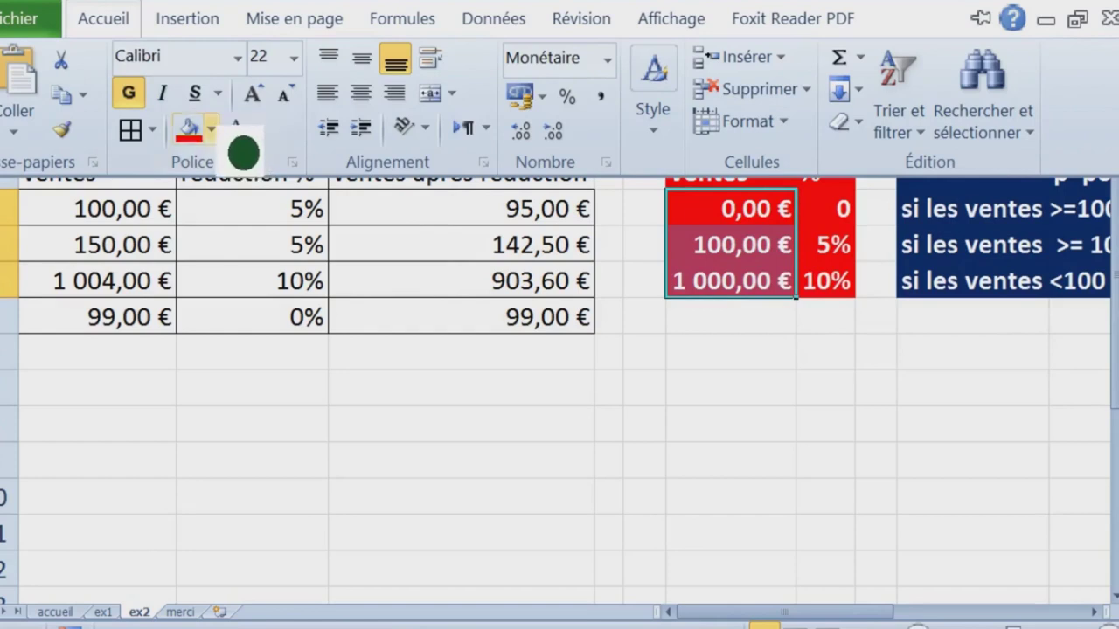
left_click(211, 128)
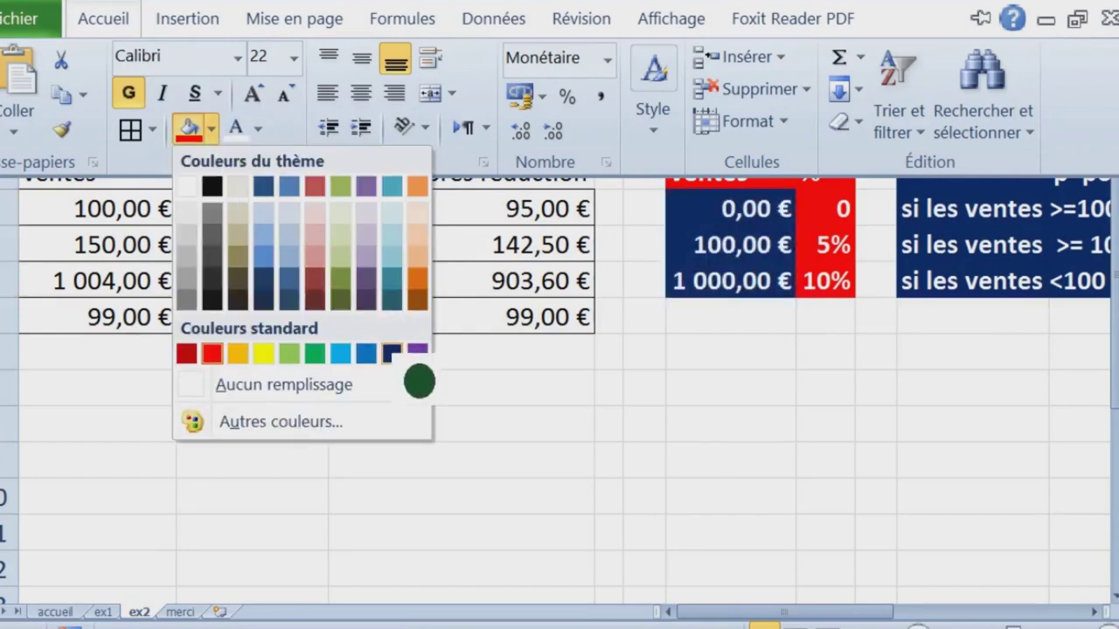
left_click(391, 353)
left_click(732, 349)
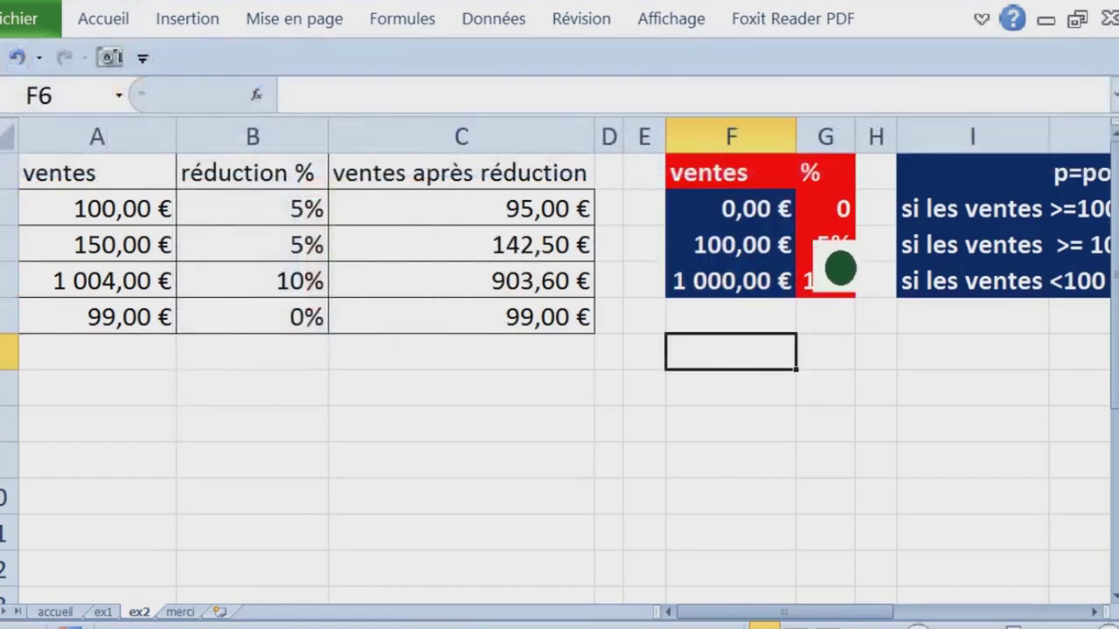
left_click_drag(839, 210, 839, 281)
left_click(825, 387)
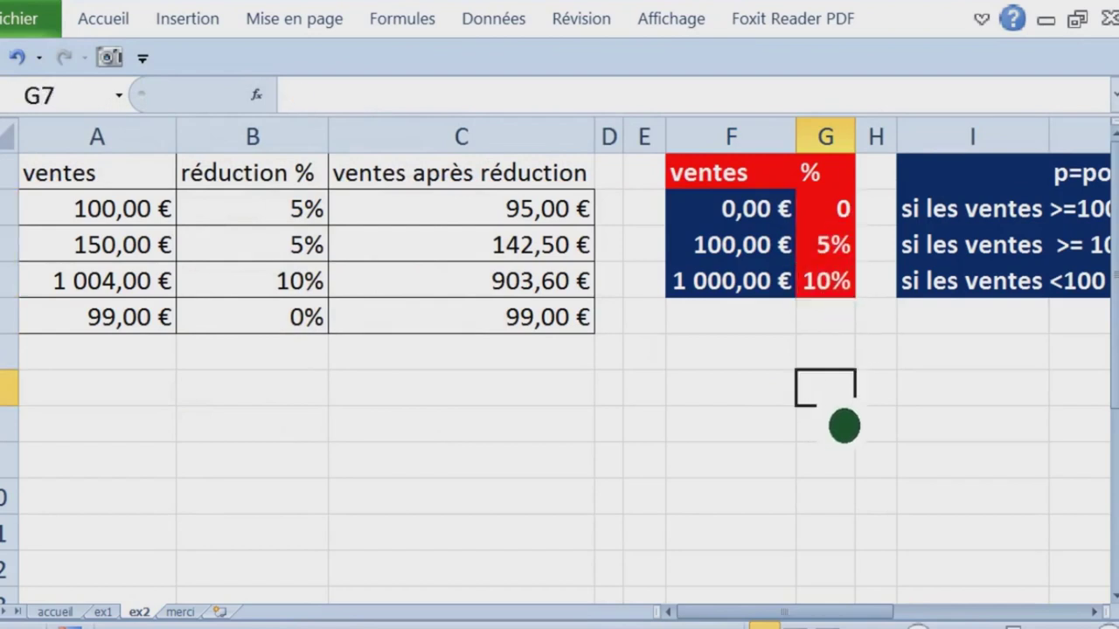
left_click(512, 214)
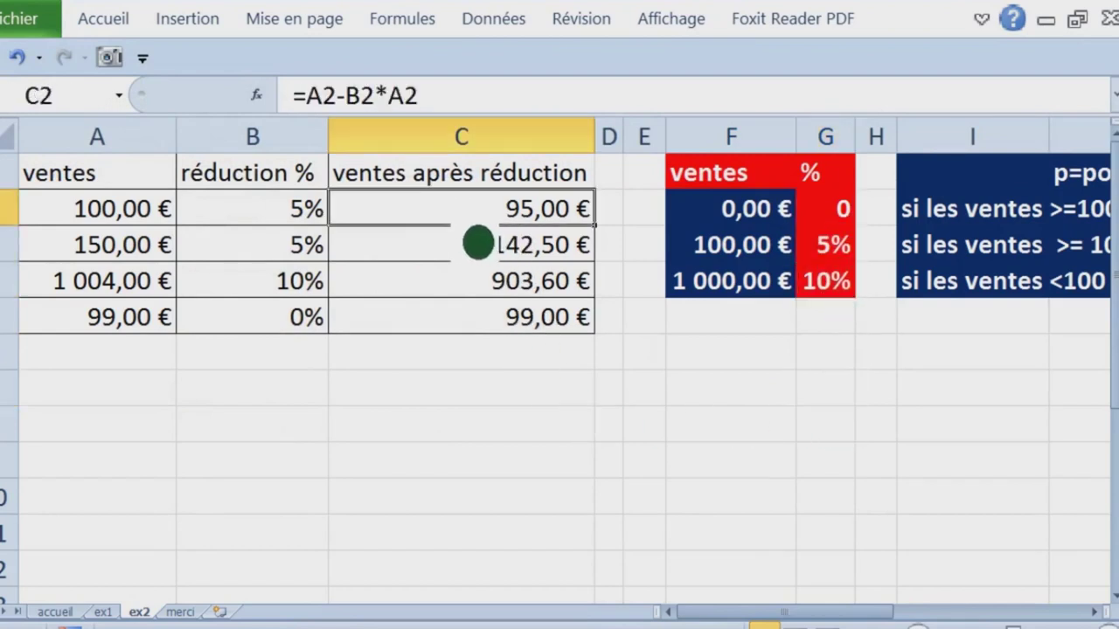
double_click(477, 214)
key("Escape")
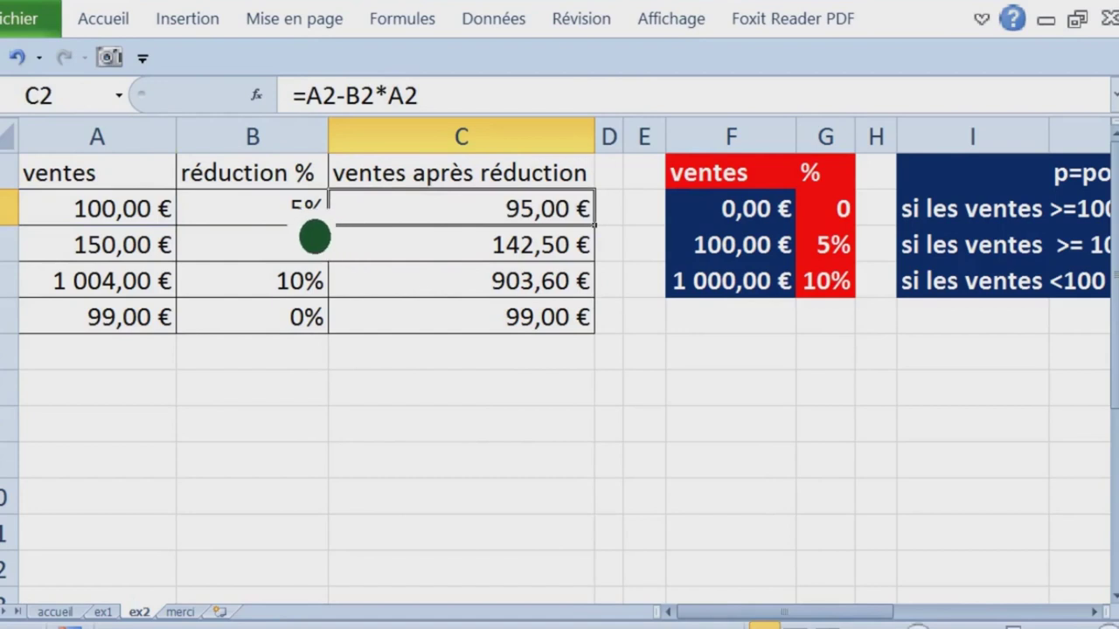
left_click(312, 234)
double_click(310, 238)
key("Escape")
left_click(647, 366)
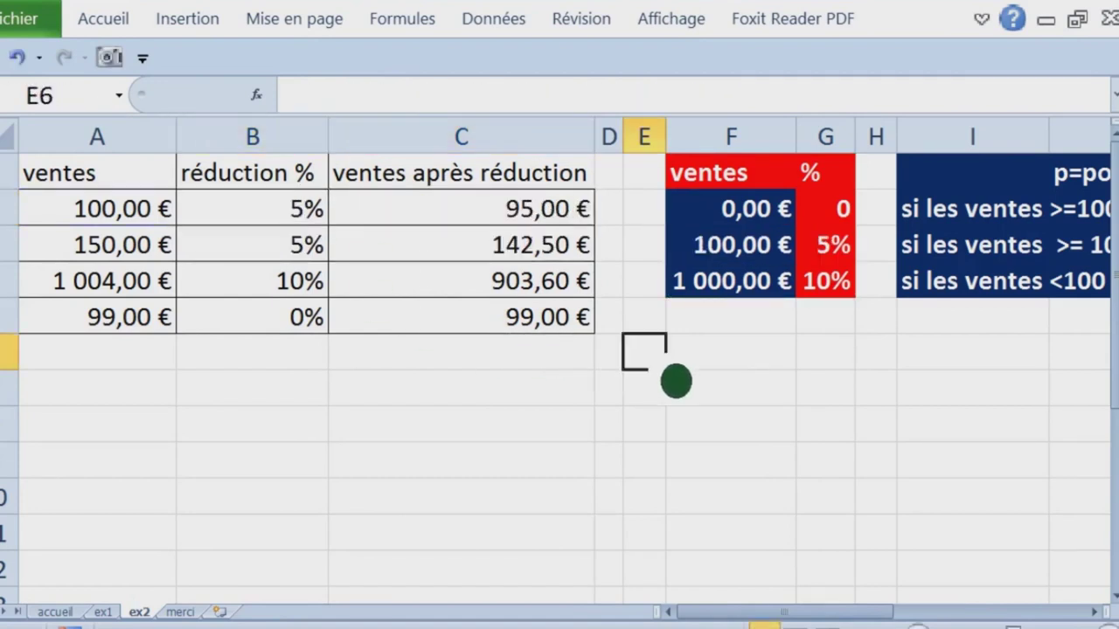
key("alt+Tab")
key("alt+Tab")
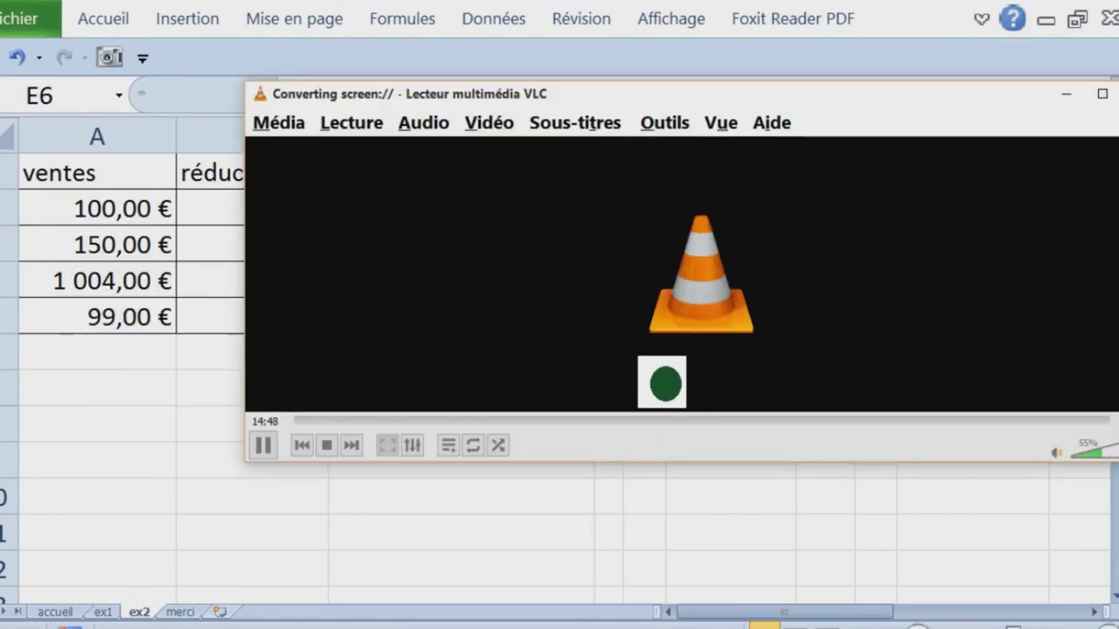
key("alt+Tab")
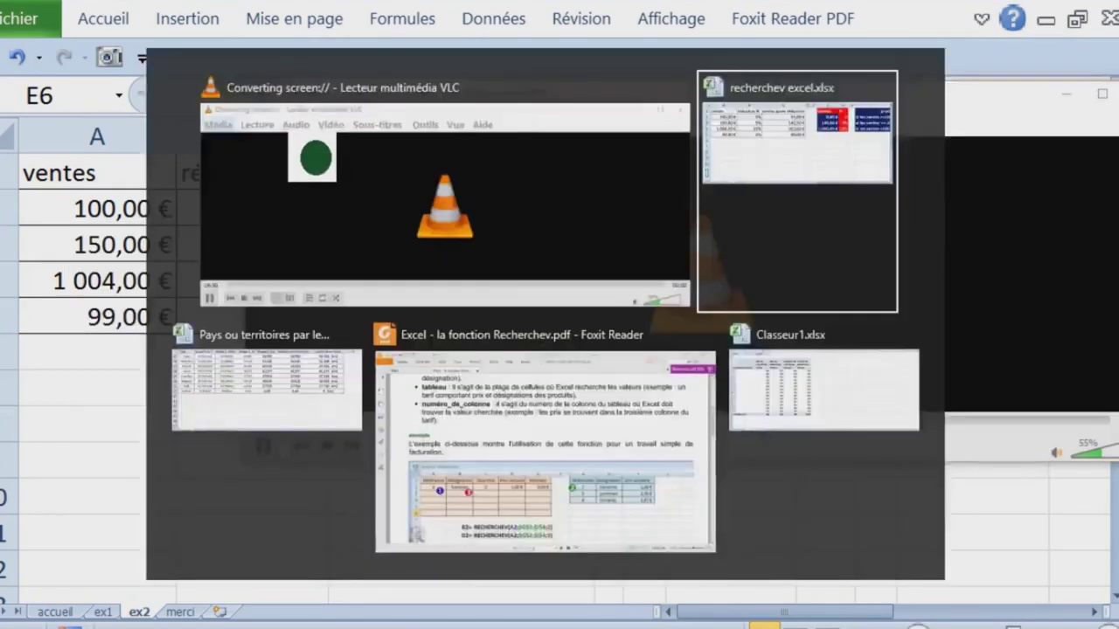
left_click(155, 214)
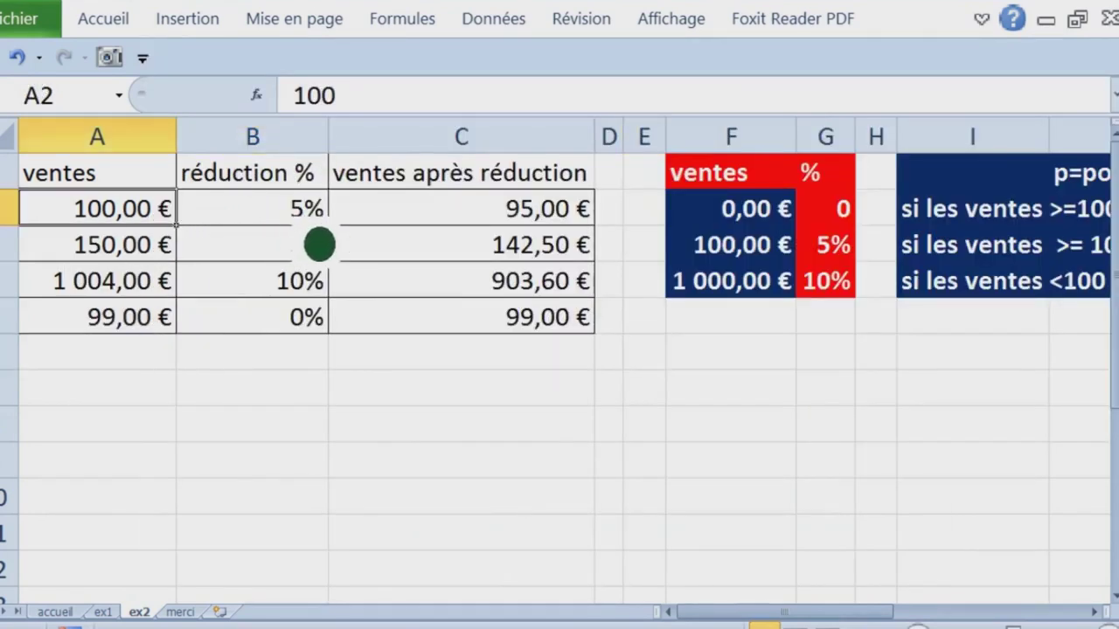
left_click(302, 214)
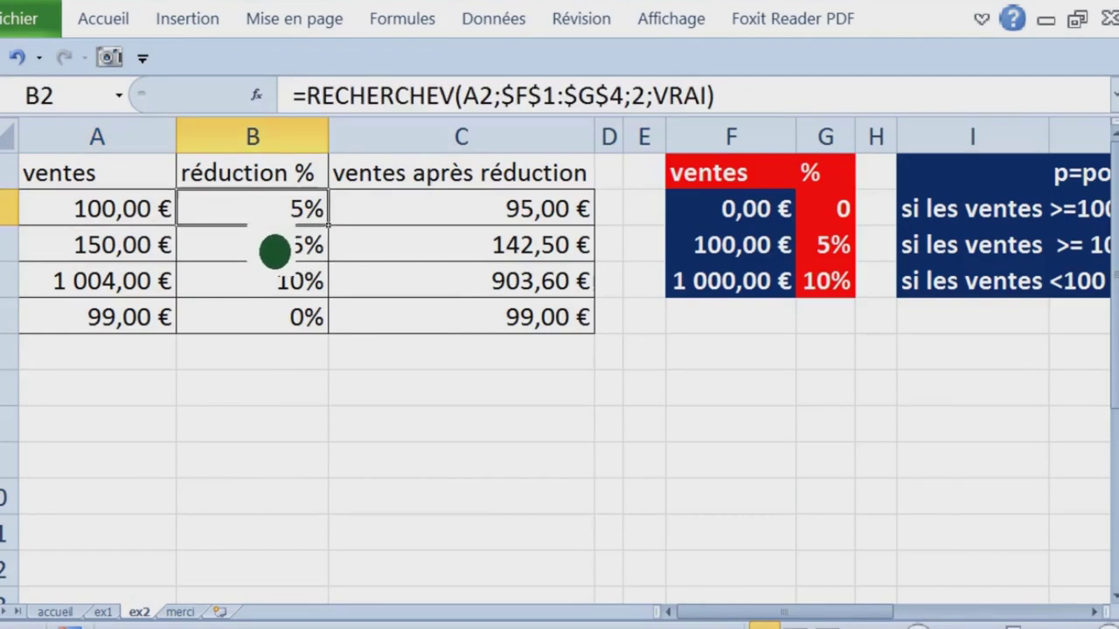
left_click_drag(757, 209, 756, 284)
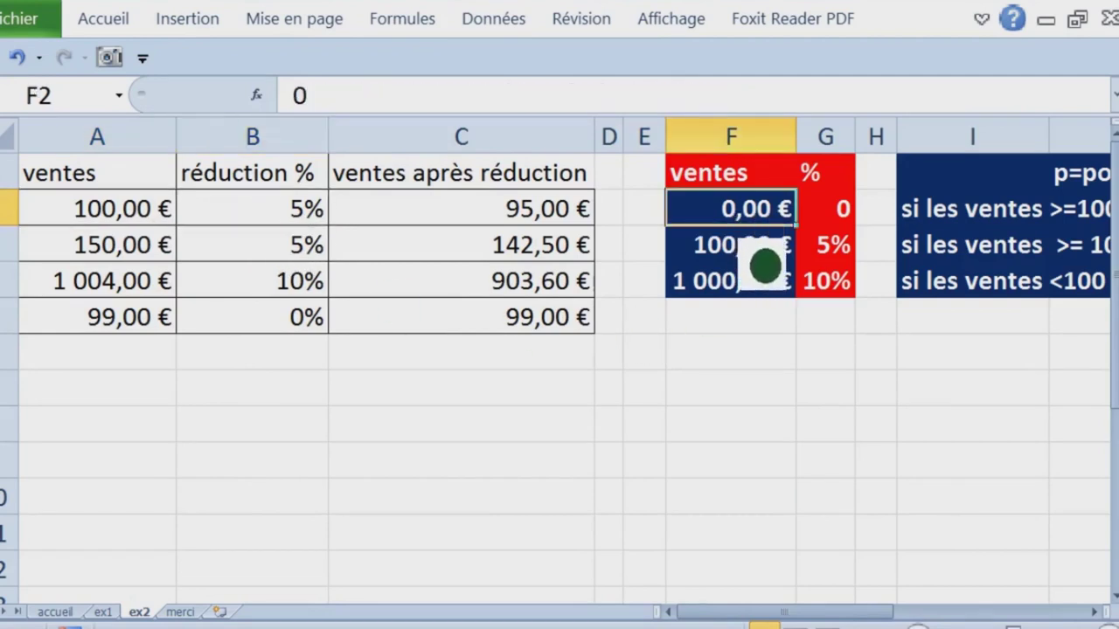
left_click(757, 284)
left_click_drag(825, 209, 825, 280)
left_click(825, 280)
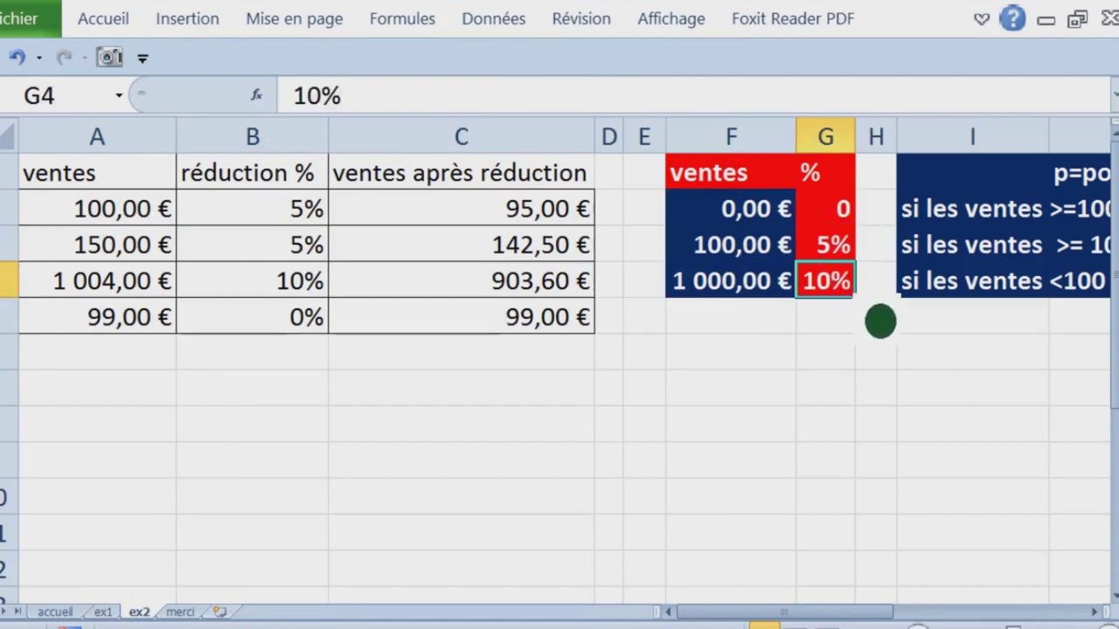
left_click(769, 363)
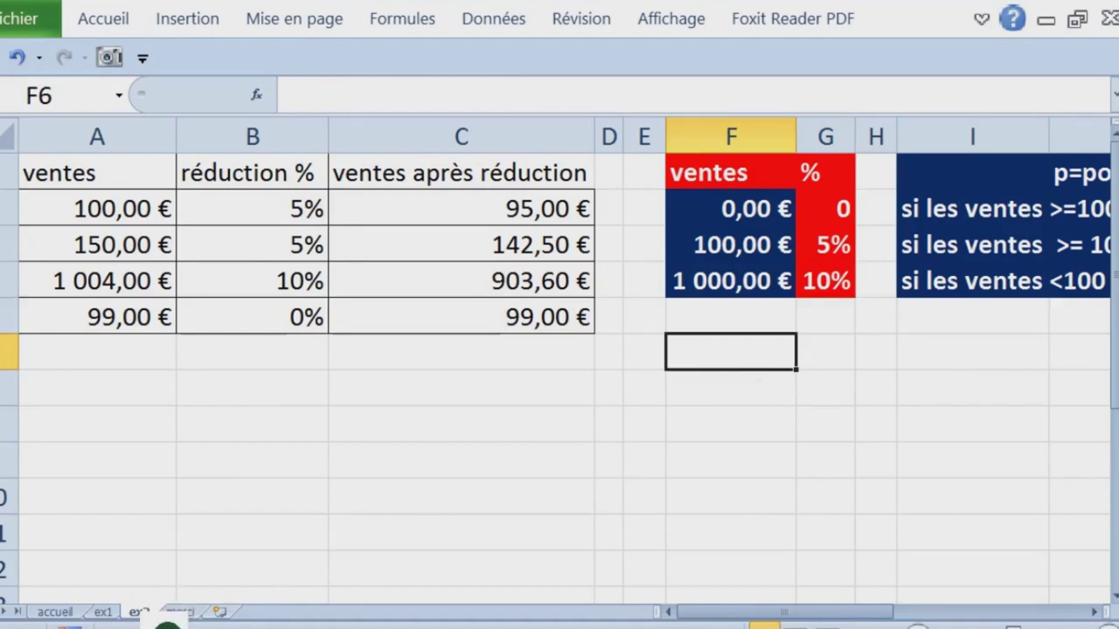
Step: Duplicate the ex2 sheet and rename the copy ex3
left_click_drag(166, 626, 187, 612)
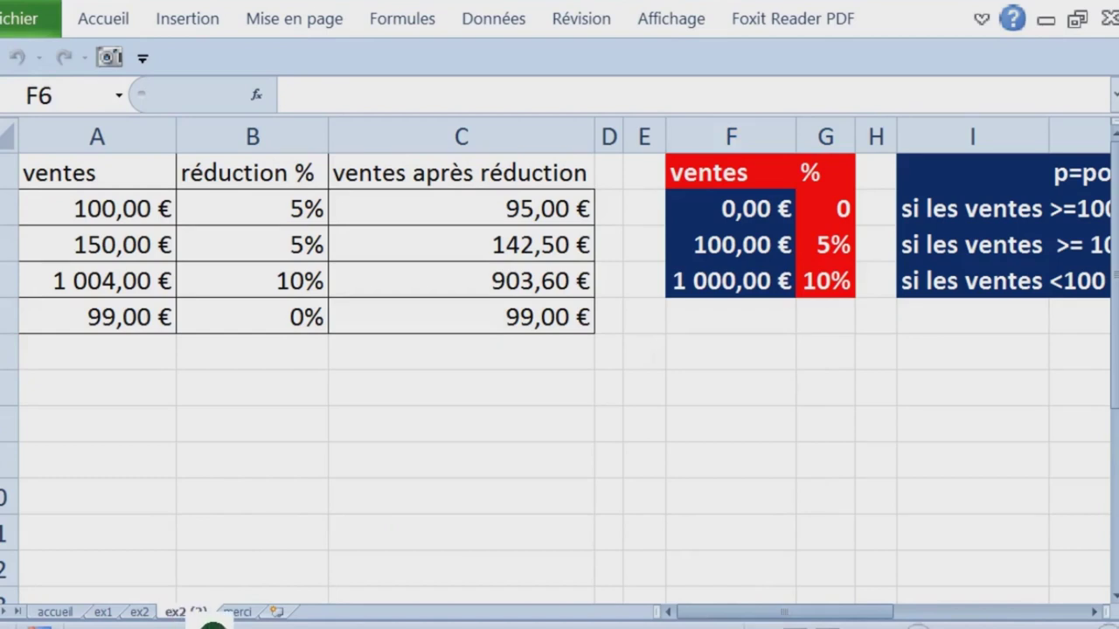
double_click(206, 626)
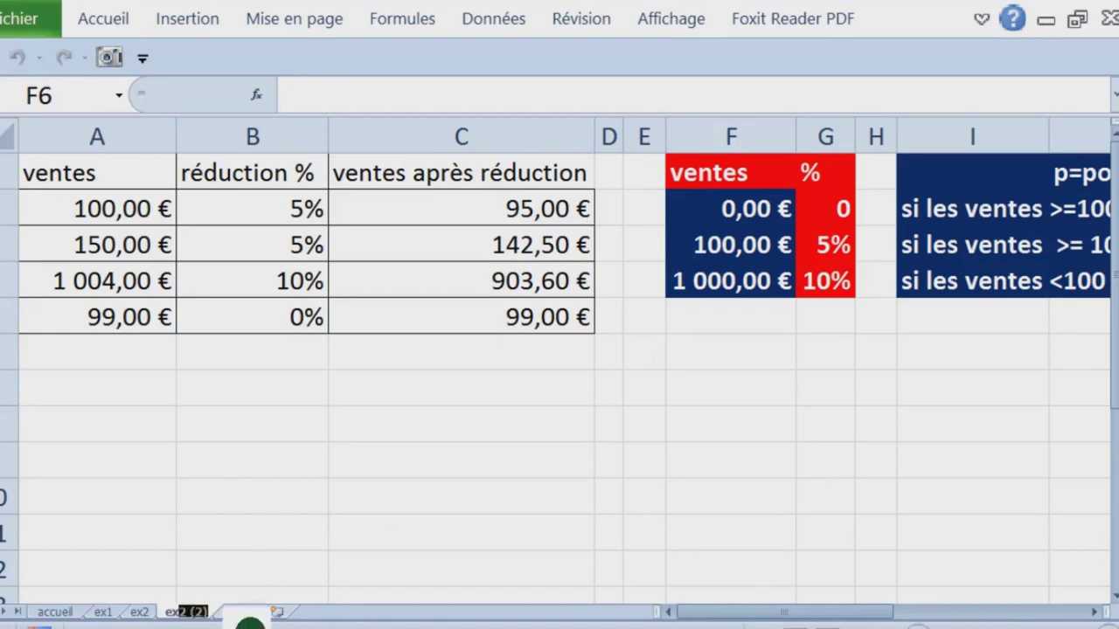
type("ex3")
left_click(375, 507)
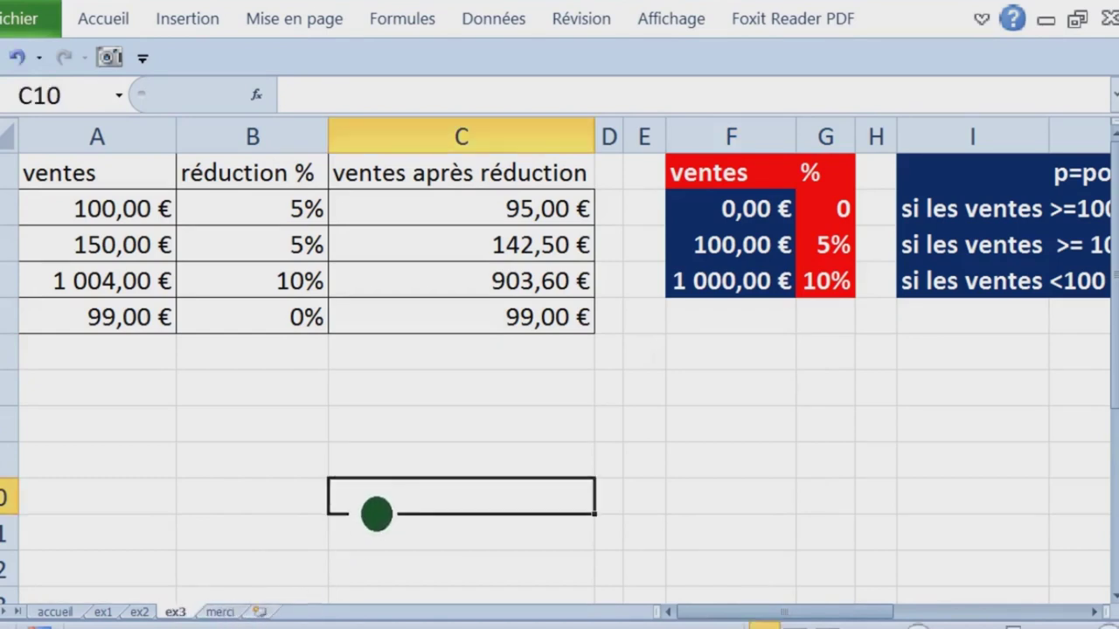
left_click(321, 476)
key("Right")
key("Right")
key("Right")
key("Right")
key("Right")
key("Right")
key("Right")
key("Right")
key("Right")
key("Right")
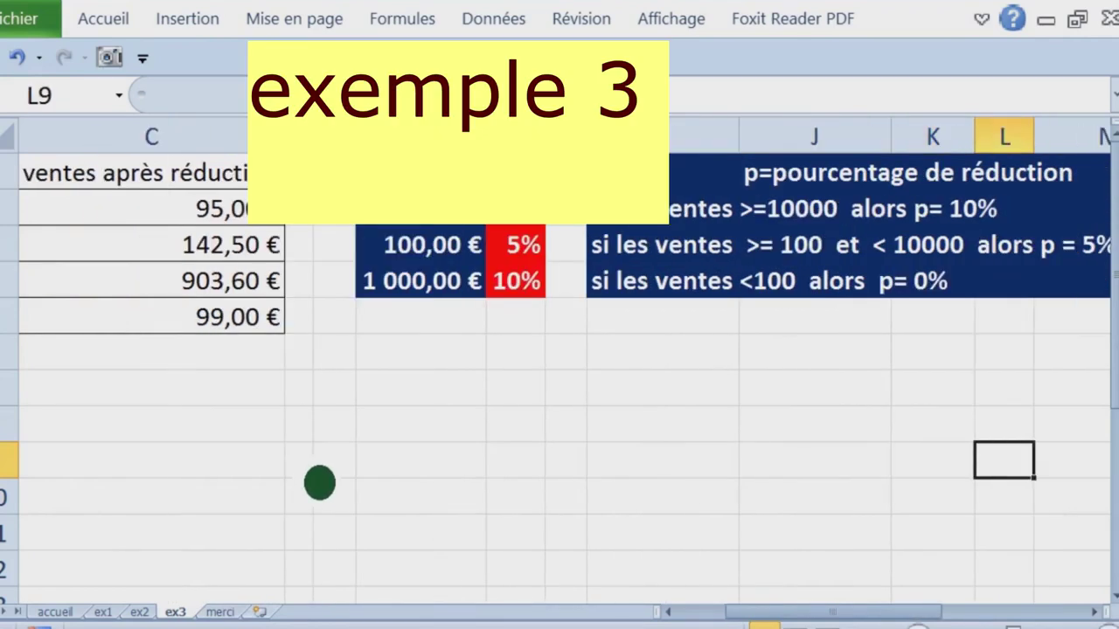
Step: Type 'si les ventes >=10000 alors p= 10%' into cell I5
left_click(665, 316)
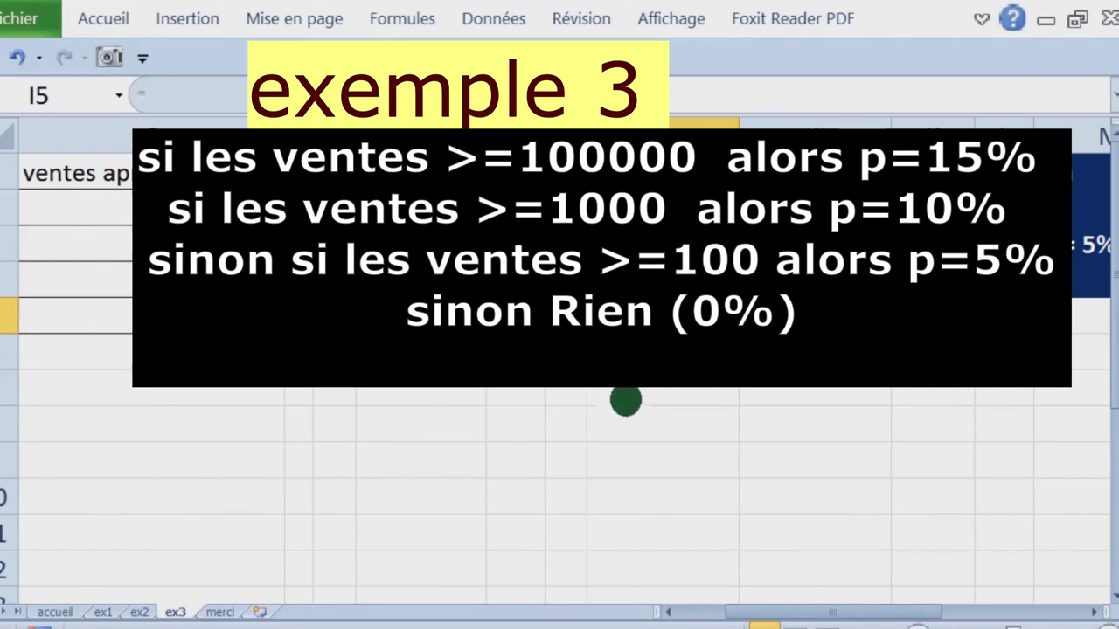
left_click(703, 207)
left_click_drag(704, 207, 703, 278)
left_click(703, 316)
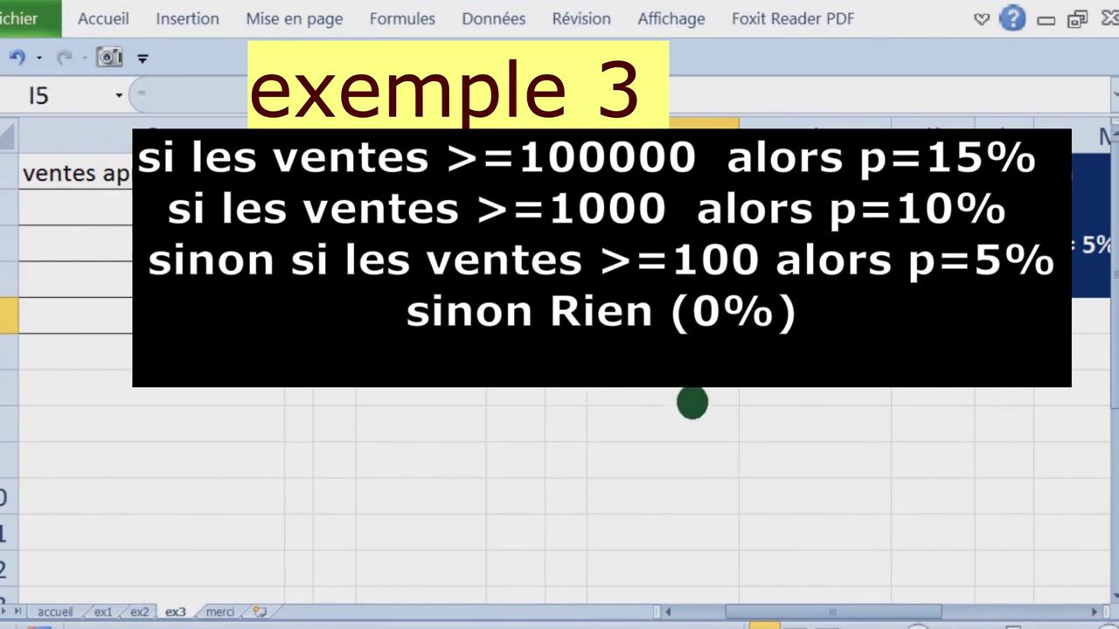
left_click(704, 207)
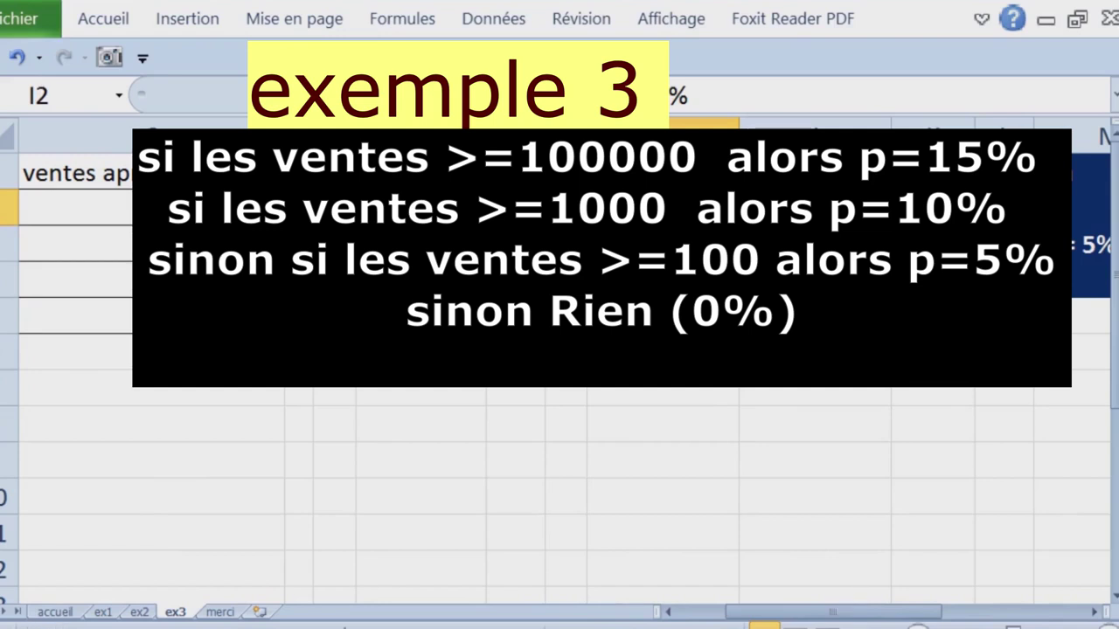
left_click(703, 315)
type("si les ventes >=10000  alors p= 10%")
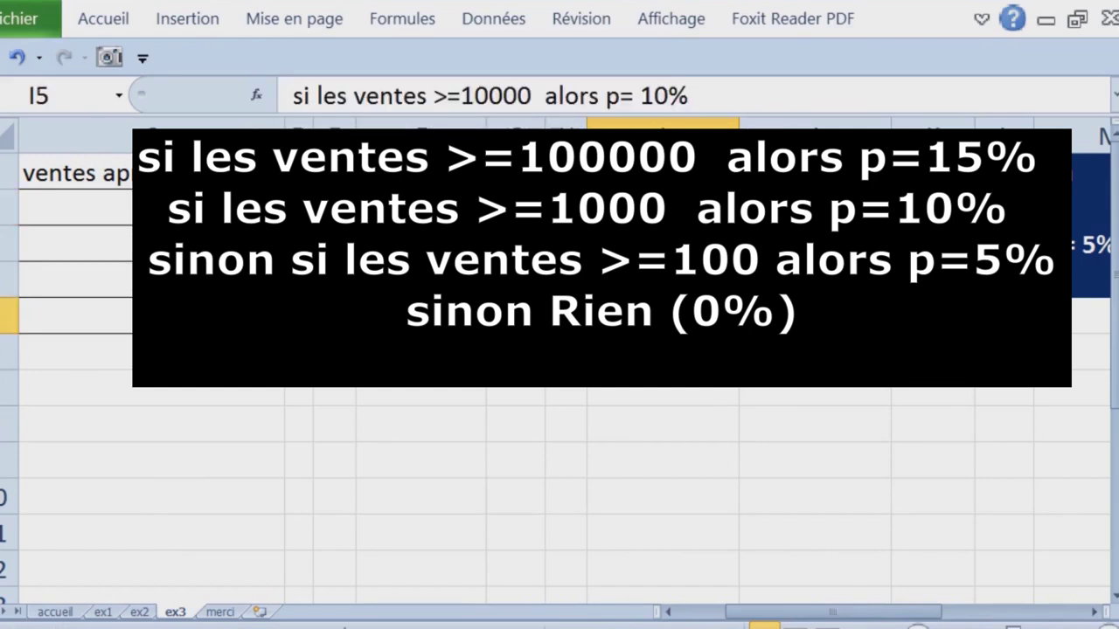
Step: Fill the new condition row I5:M5 with dark blue
left_click_drag(663, 315, 1084, 316)
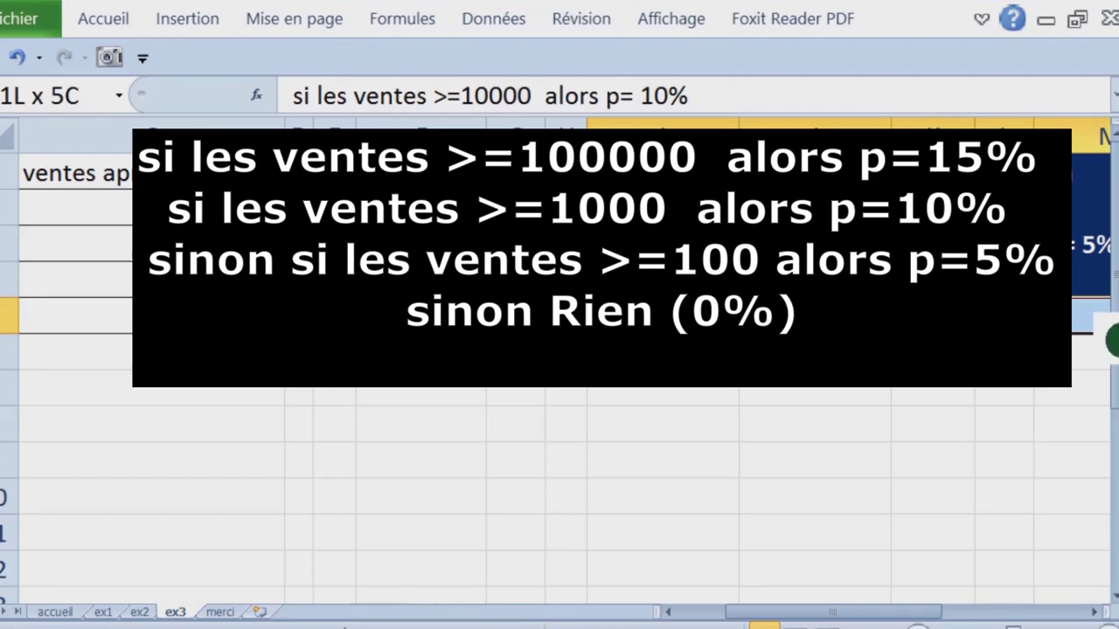
left_click(103, 18)
left_click(253, 157)
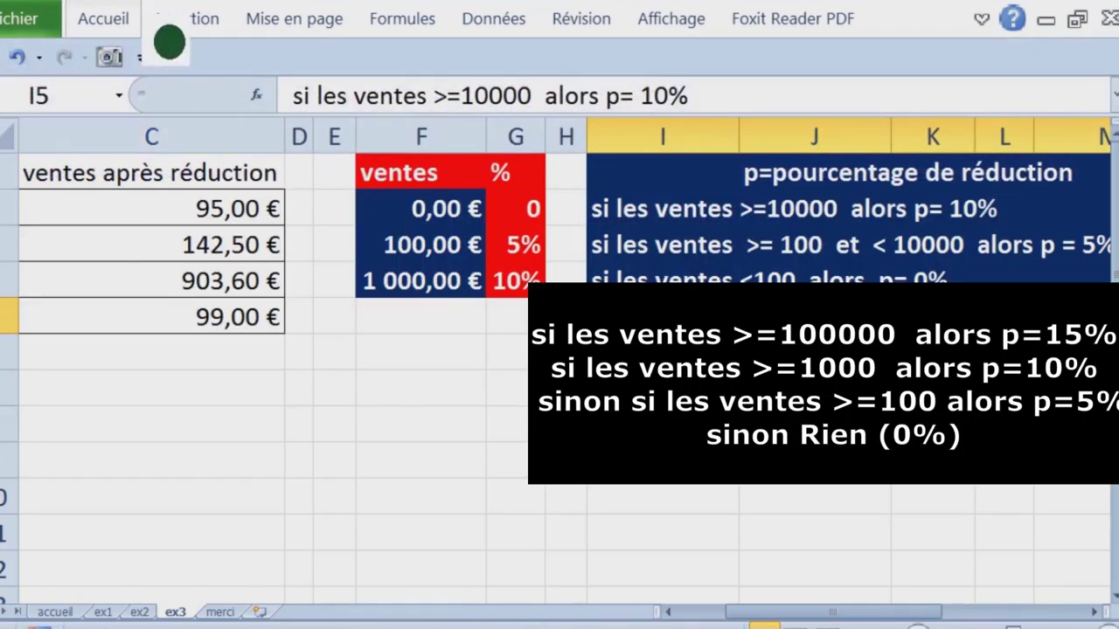
Step: Pin the Home ribbon and apply the dark-blue fill to the selected condition row
double_click(122, 19)
left_click(210, 128)
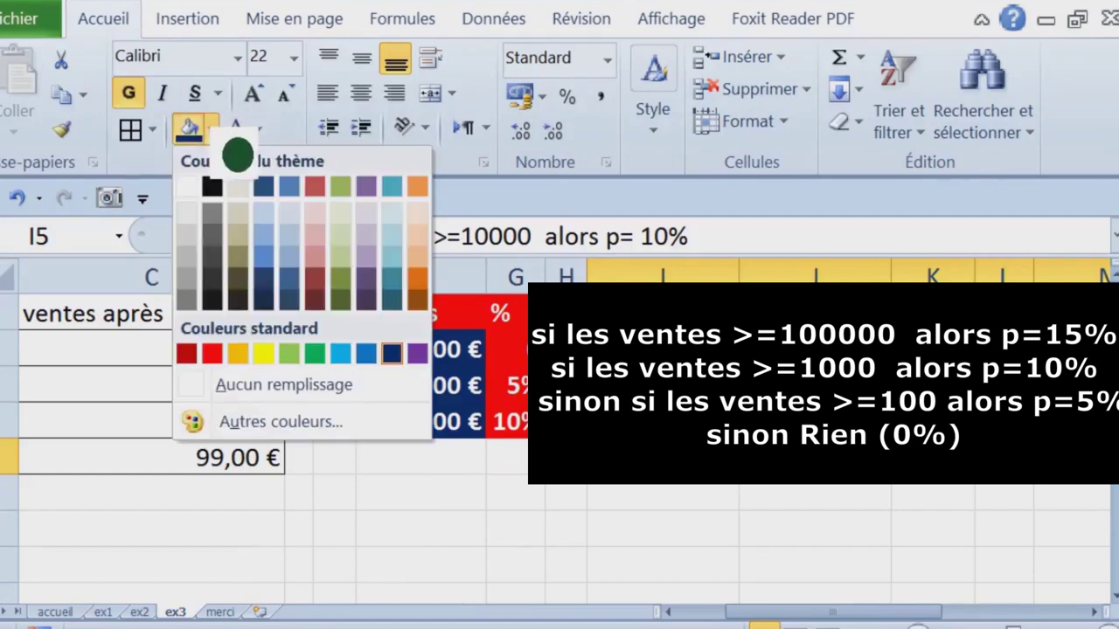
left_click(238, 376)
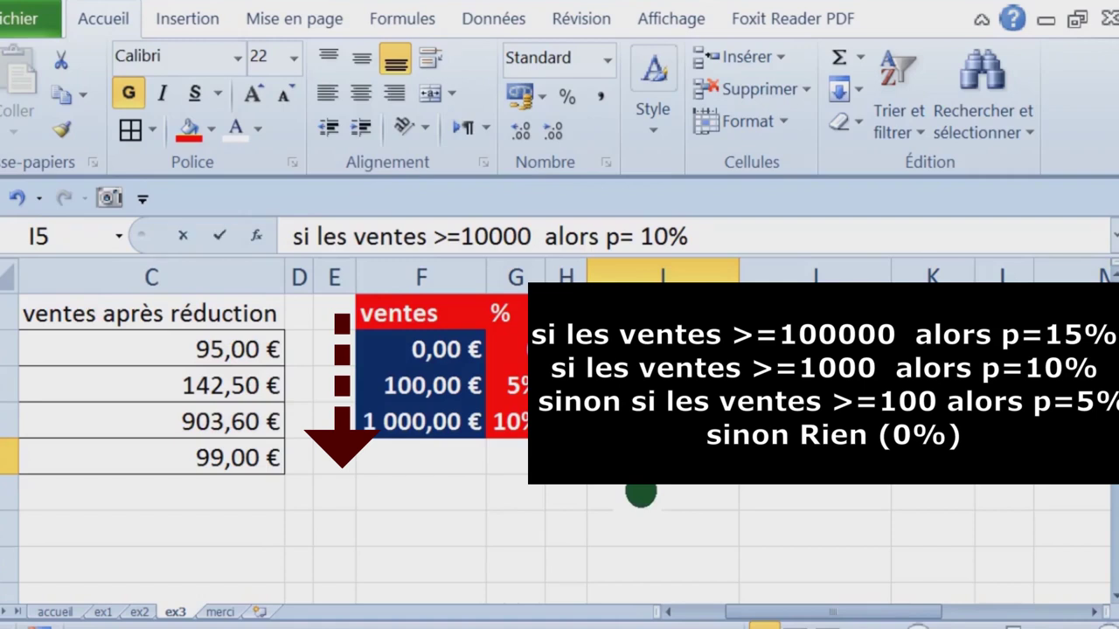
Step: Edit the I5 rule to read 'si les ventes >=100000 alors p= 15%'
double_click(641, 464)
left_click(503, 236)
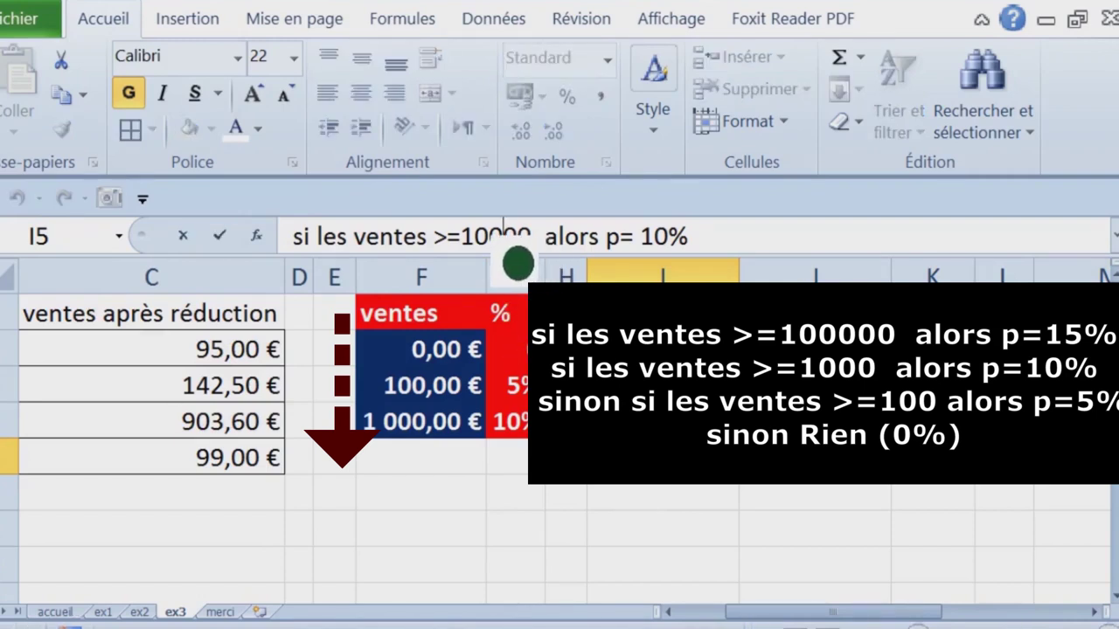
type("0")
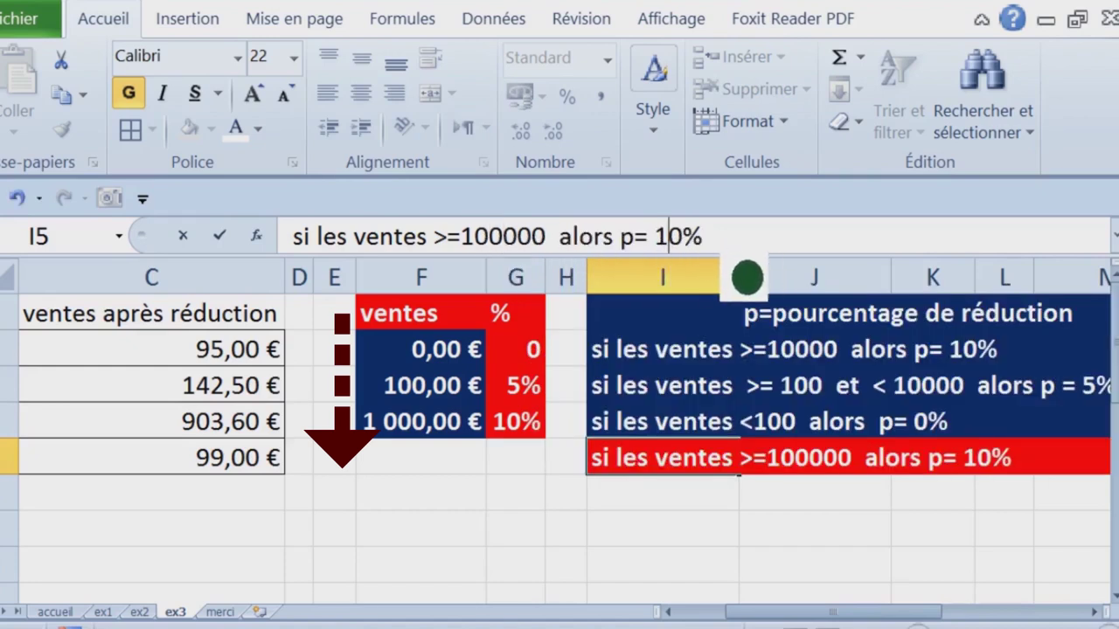
type("5")
key("Delete")
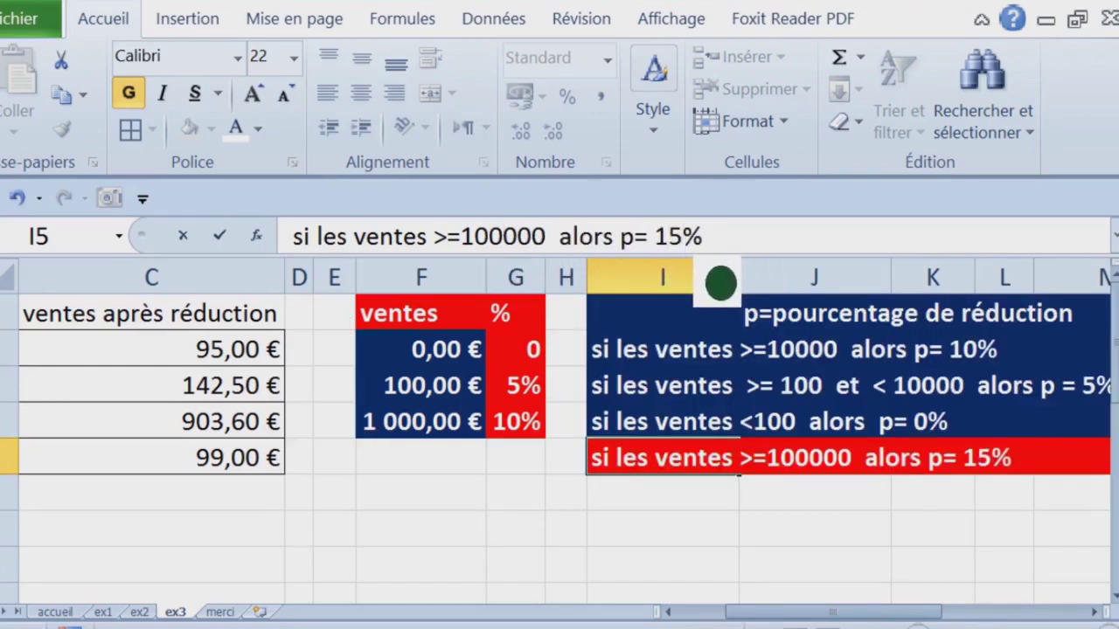
left_click(769, 539)
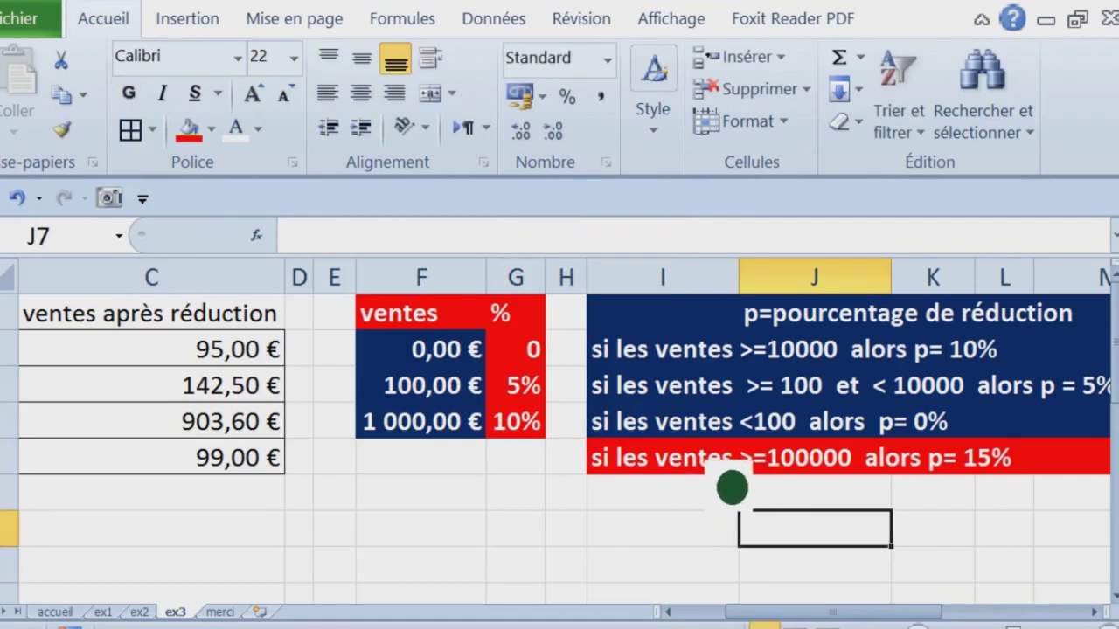
left_click(727, 464)
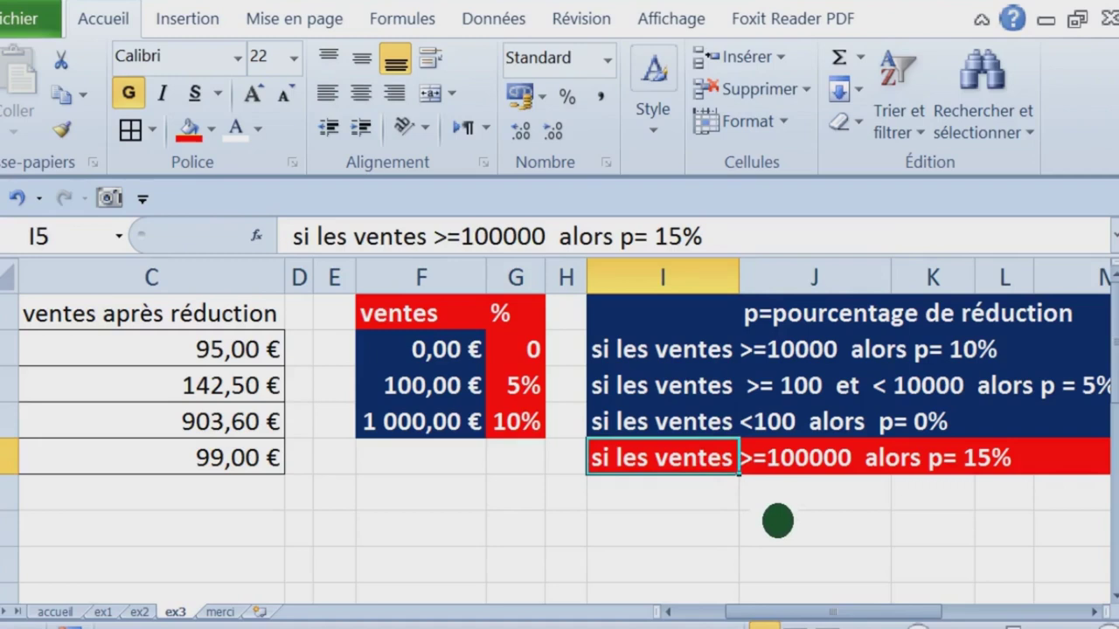
Step: Add a 100 000 sales threshold with rate 15 as row 5 of the lookup table
key("Return")
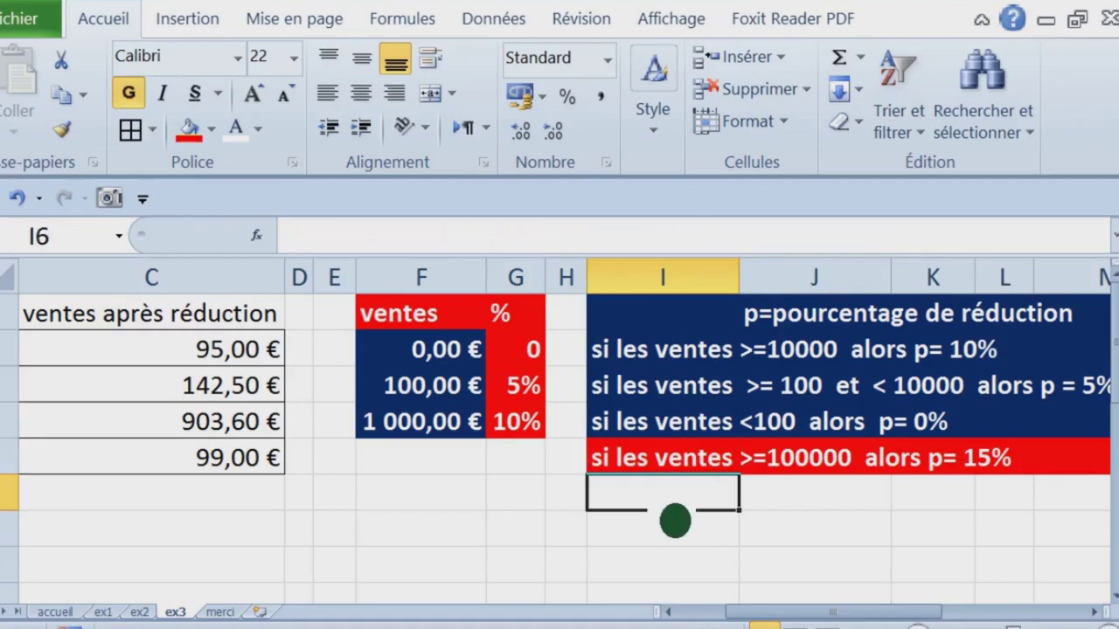
mouse_move(424, 325)
left_mouse_down()
mouse_move(485, 359)
mouse_move(549, 437)
left_mouse_up()
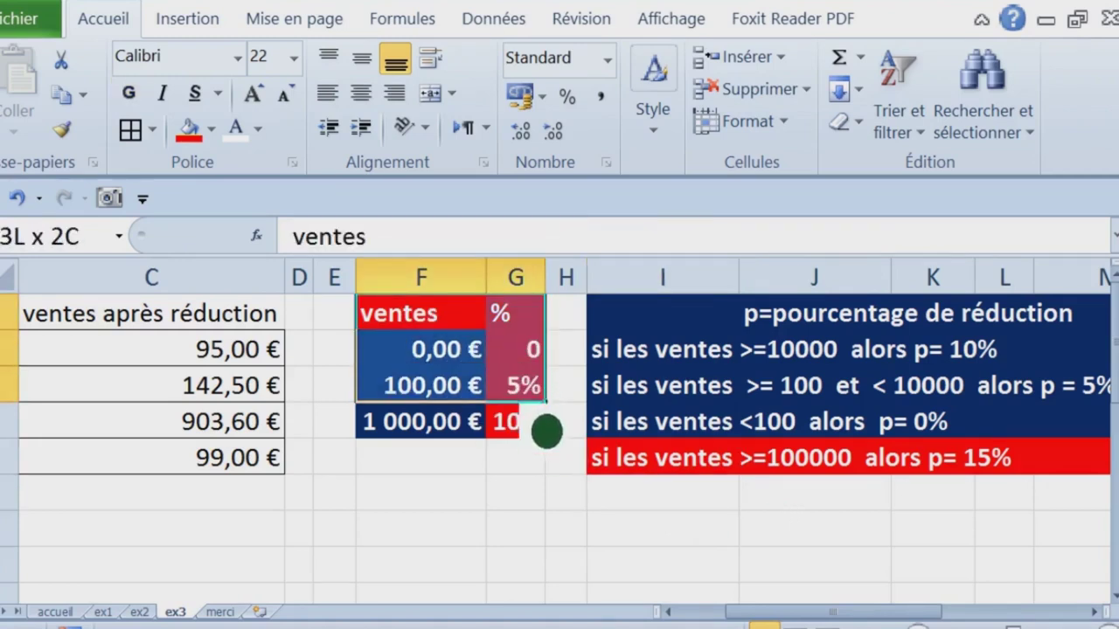
left_click(469, 470)
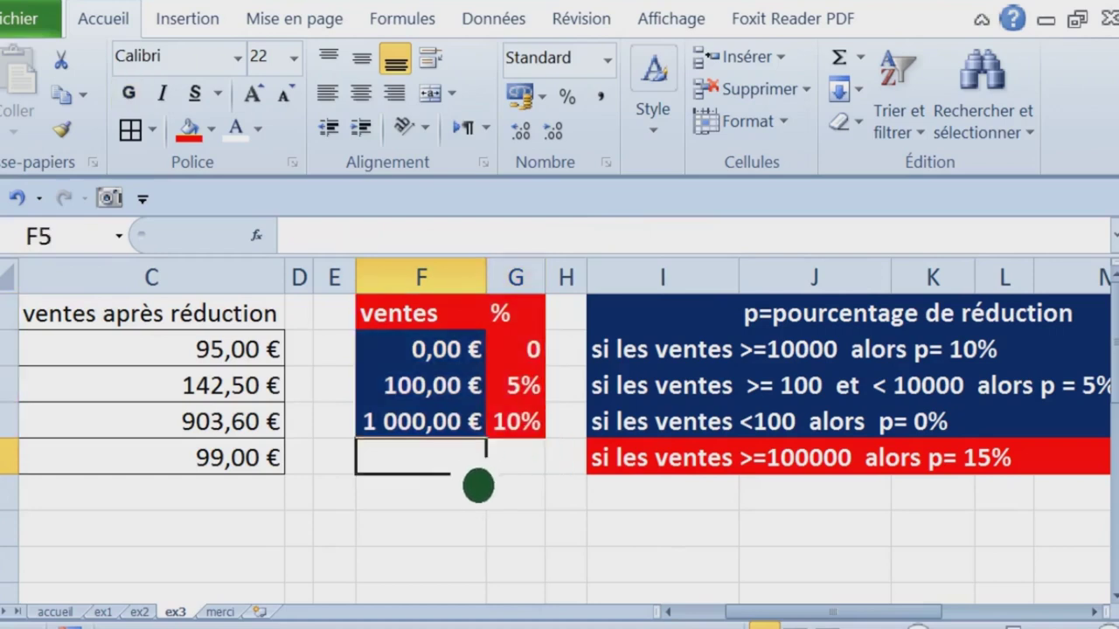
type("100000")
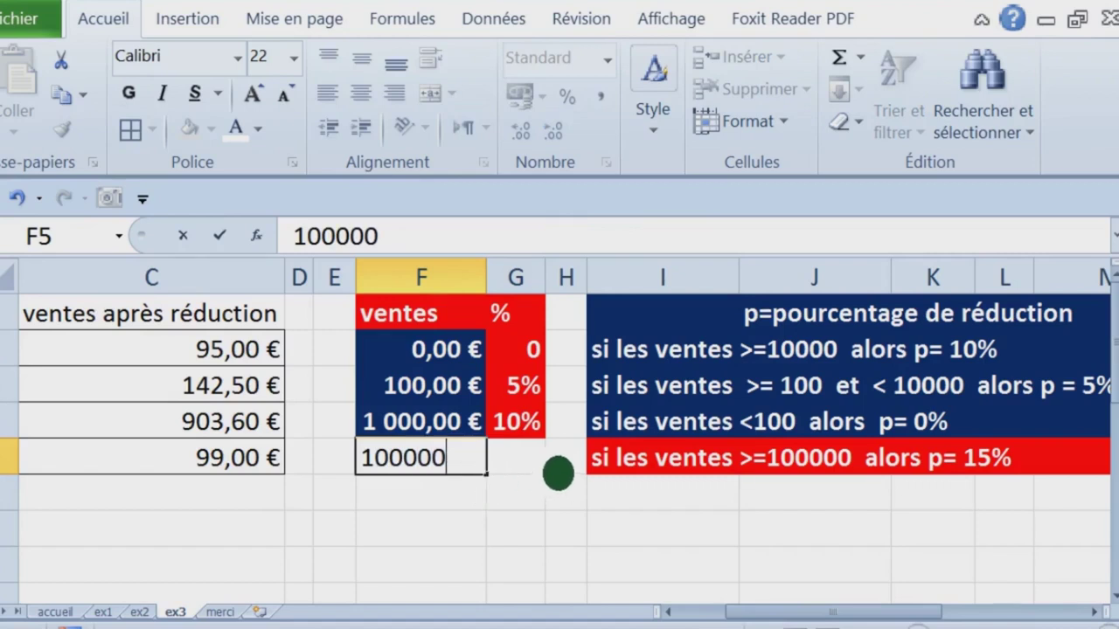
key("Tab")
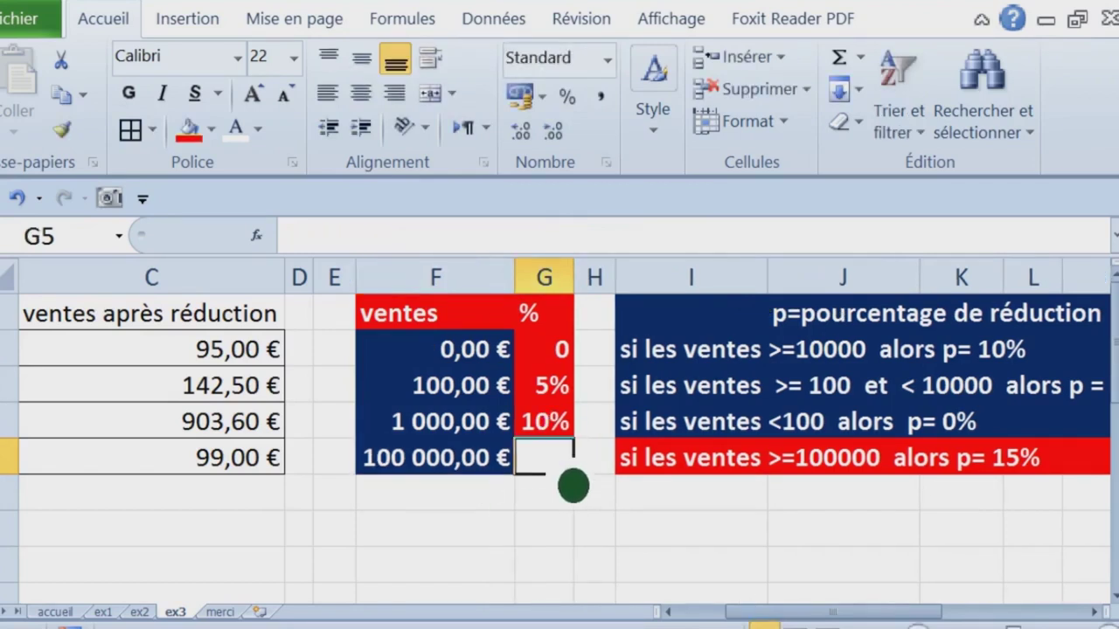
type("15")
left_click(666, 495)
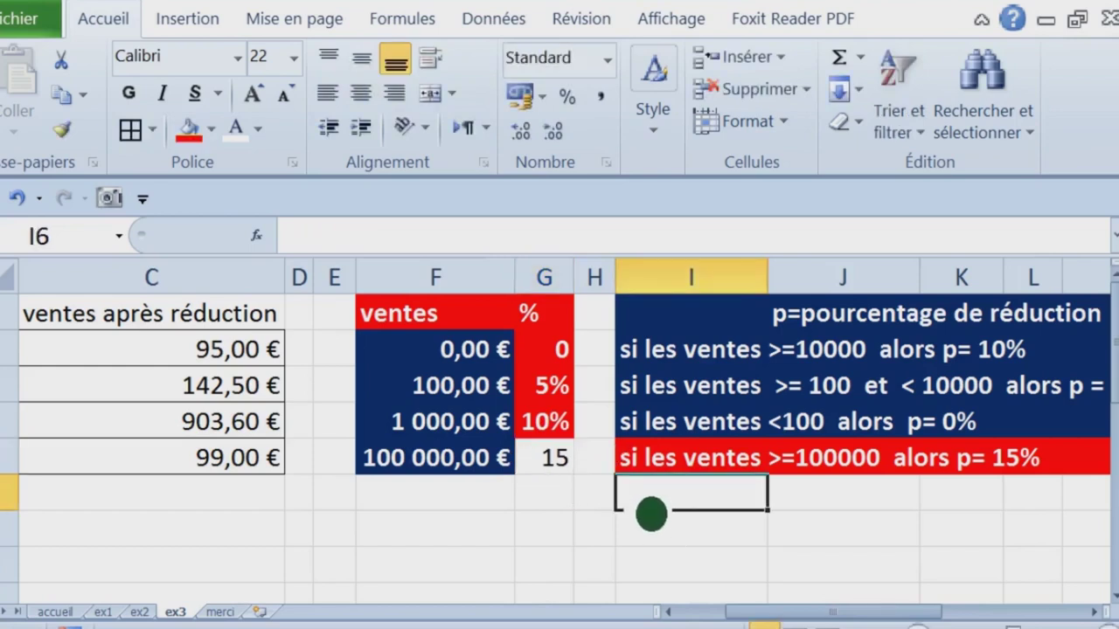
Step: Copy G4's percentage format to G5, widen column G and enter 15%
left_click(546, 423)
left_click(62, 130)
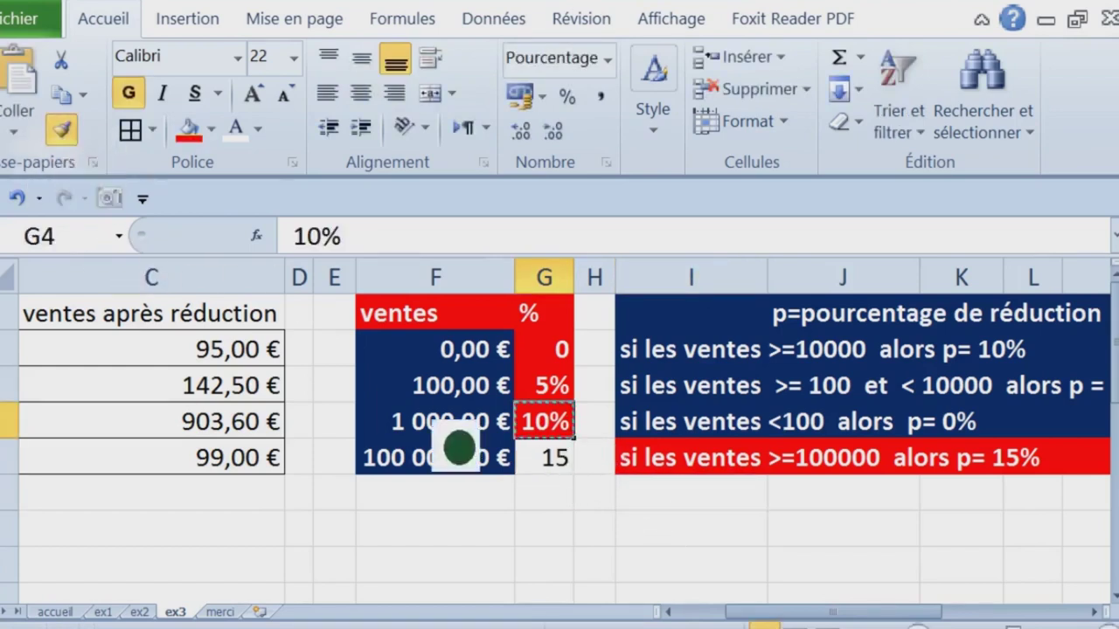
left_click(542, 460)
left_click_drag(600, 297, 649, 292)
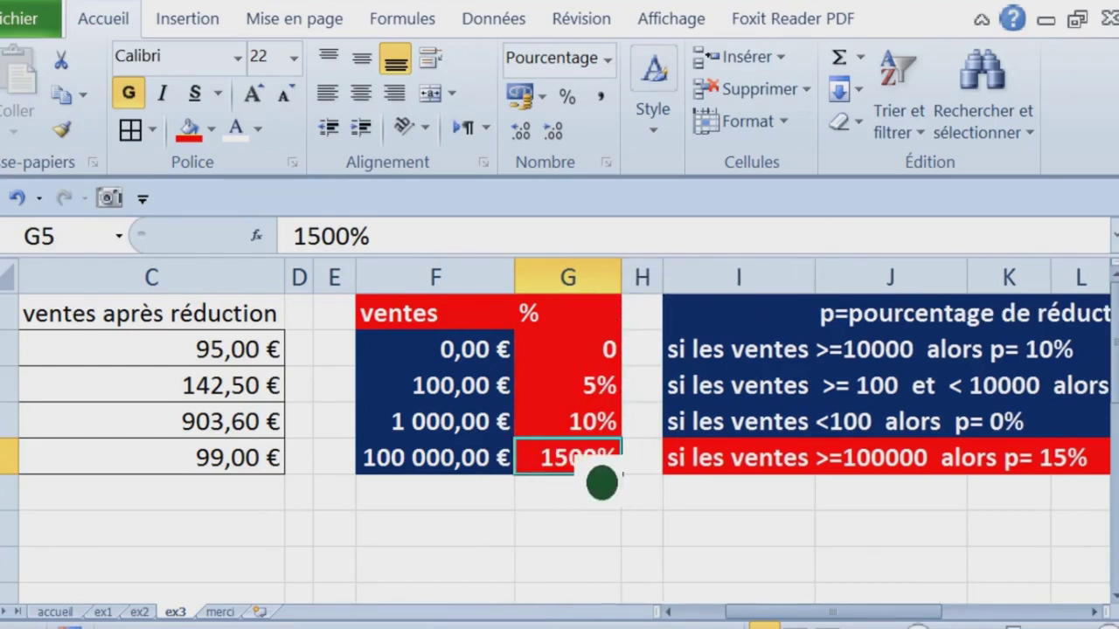
type("15")
key("Return")
Step: Clear the réduction and ventes après réduction cells B2:C5
left_click(579, 437)
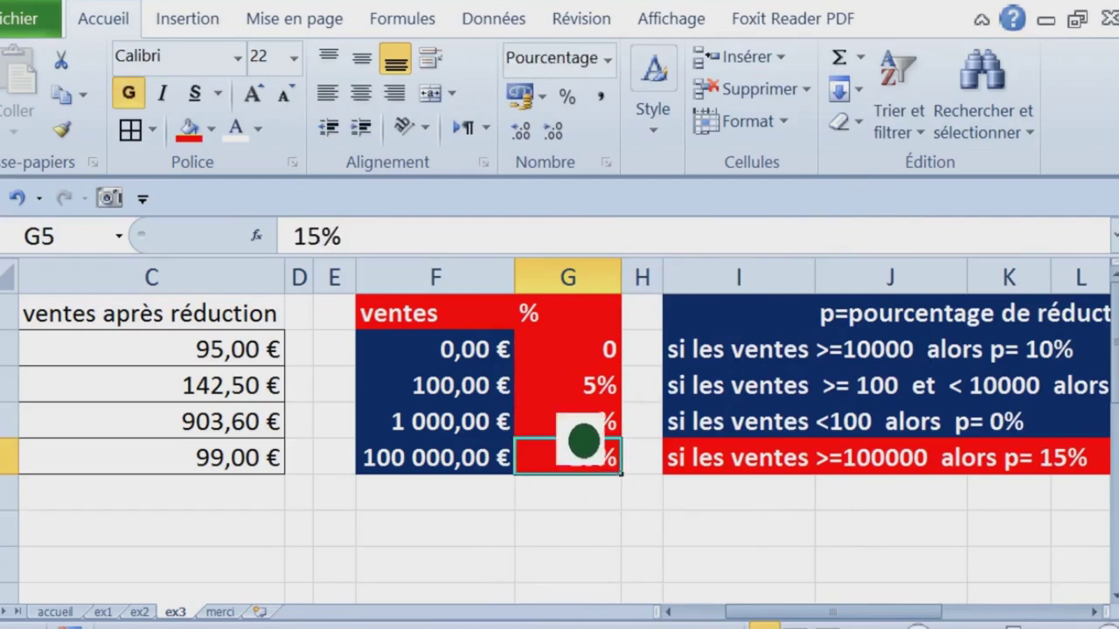
left_click_drag(463, 313, 634, 485)
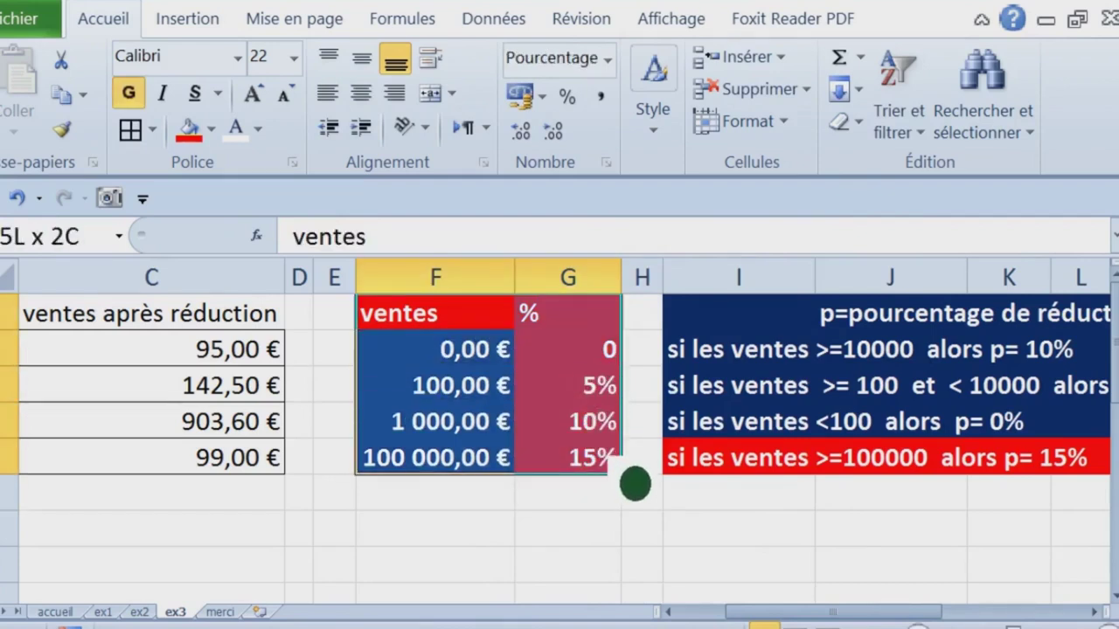
left_click(223, 394)
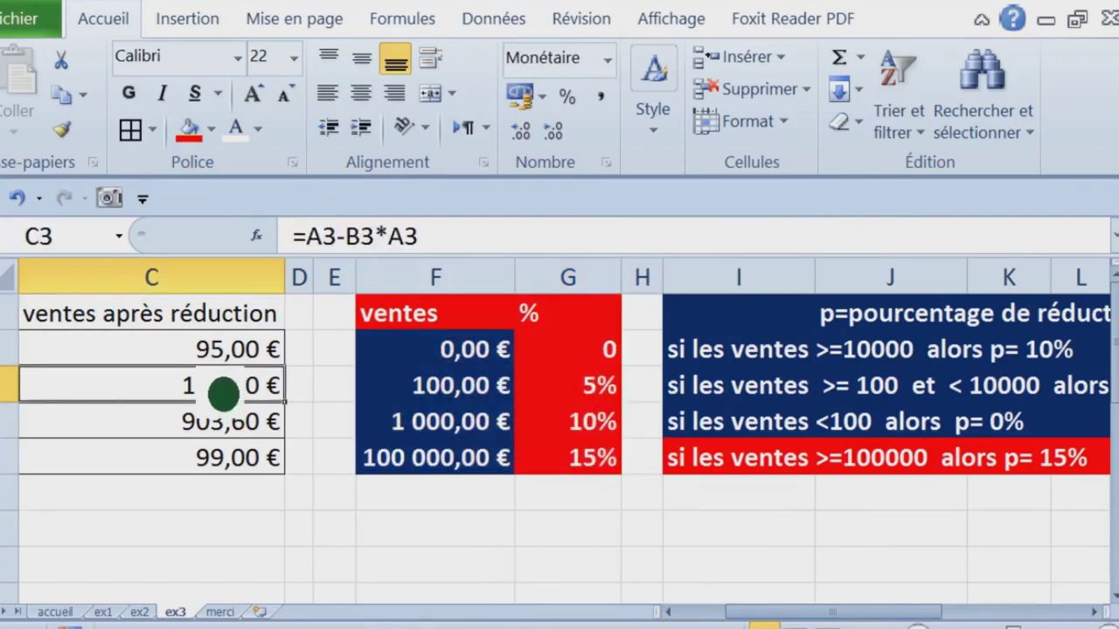
key("Left")
key("Left")
left_click(165, 367)
mouse_move(253, 363)
left_mouse_down()
mouse_move(485, 401)
mouse_move(524, 487)
left_mouse_up()
key("Delete")
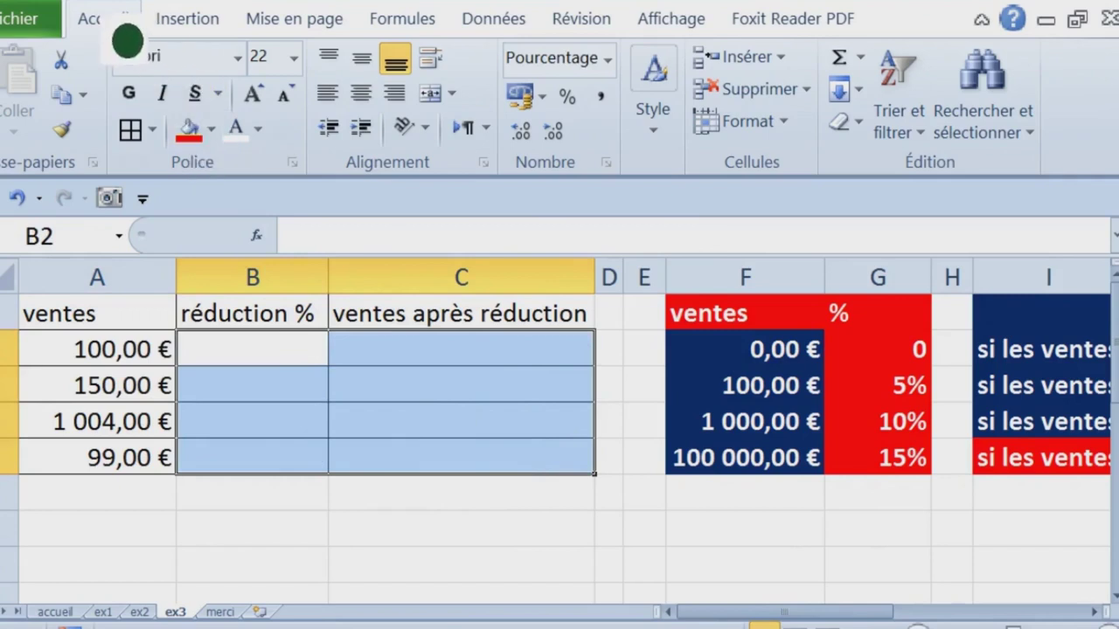
Step: Collapse the ribbon and start =RECHERCHEV in B2 with A2 as the lookup value
double_click(130, 35)
left_click(262, 210)
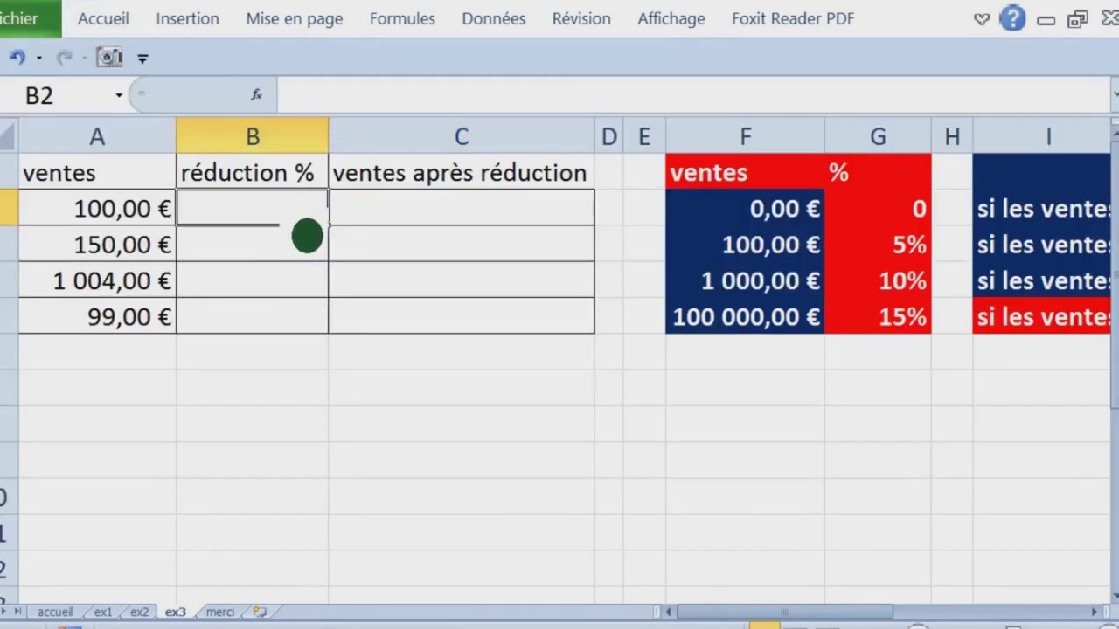
type("=rech")
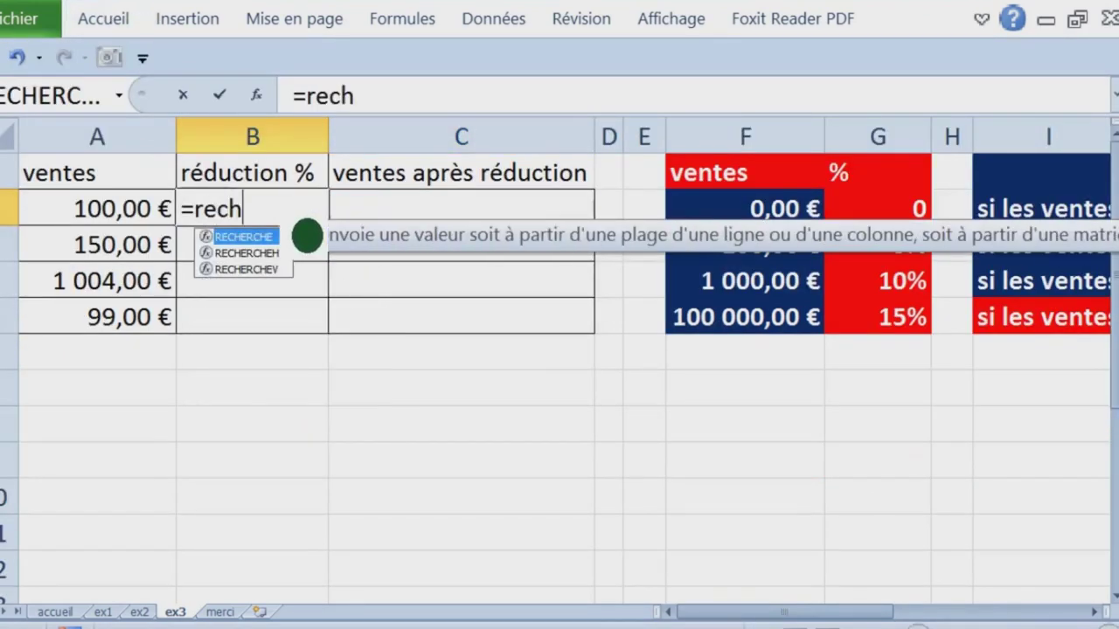
left_click(276, 285)
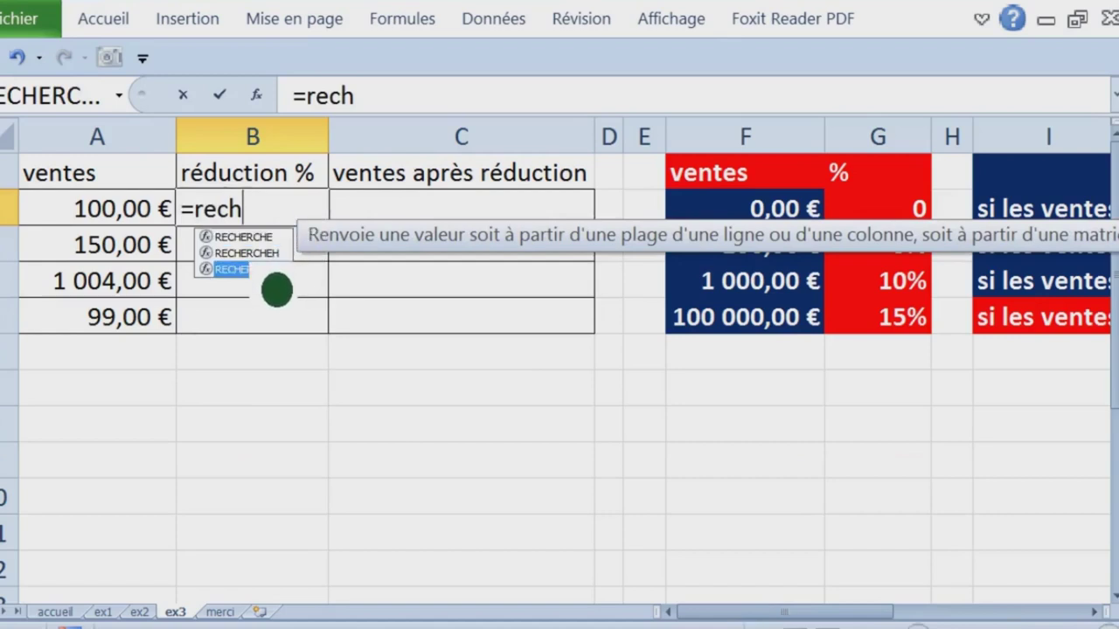
key("Tab")
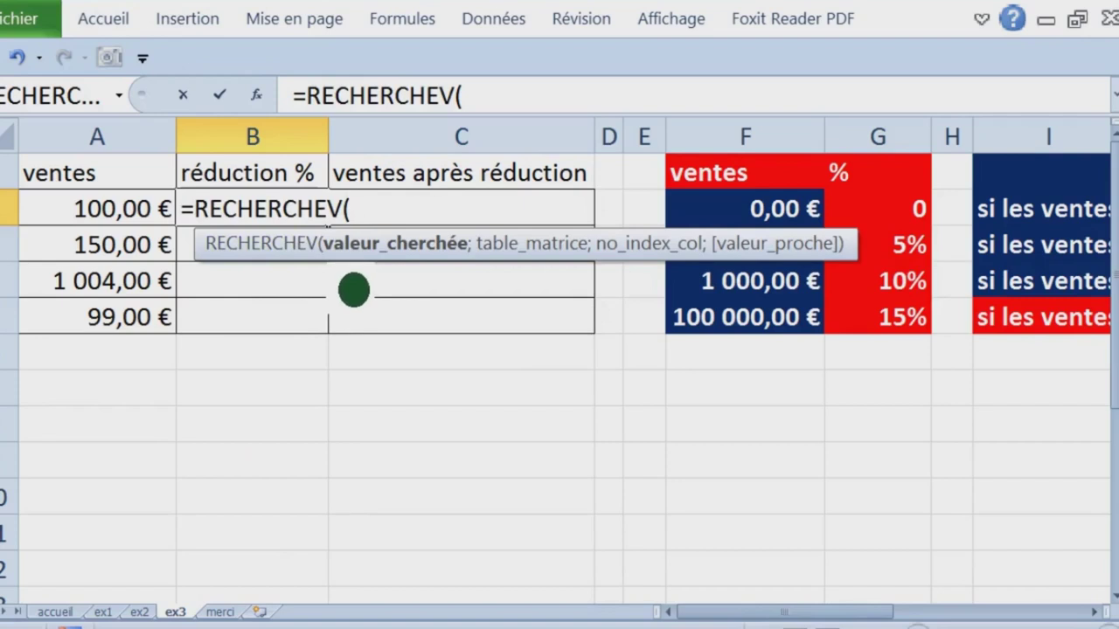
mouse_move(350, 246)
left_mouse_down()
mouse_move(592, 106)
mouse_move(212, 93)
mouse_move(365, 83)
mouse_move(495, 297)
mouse_move(507, 442)
left_mouse_up()
left_click(148, 214)
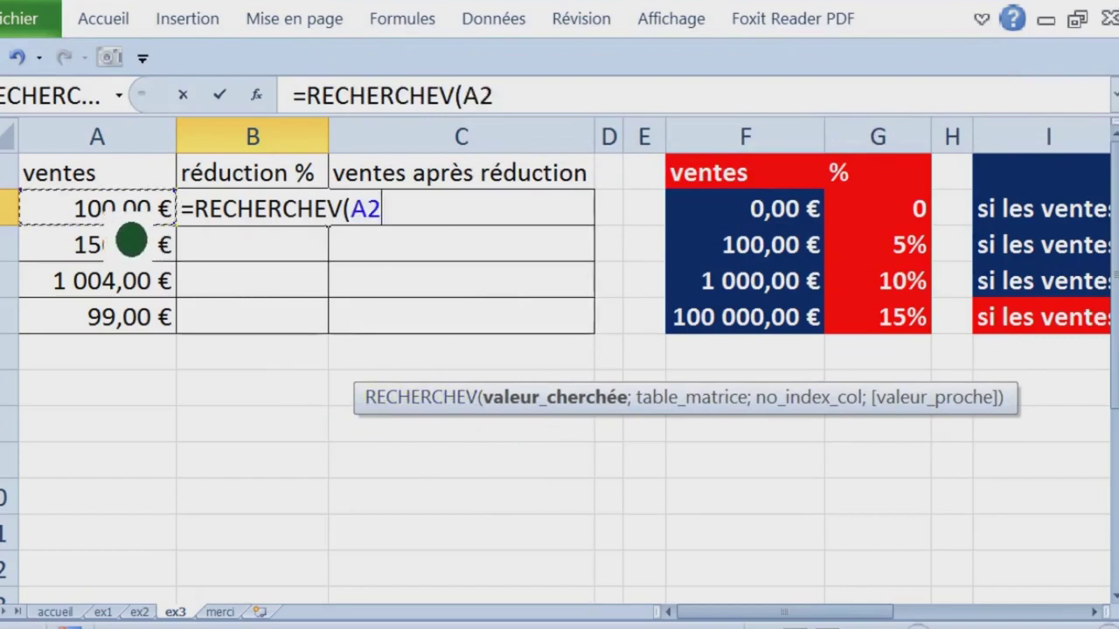
type(";")
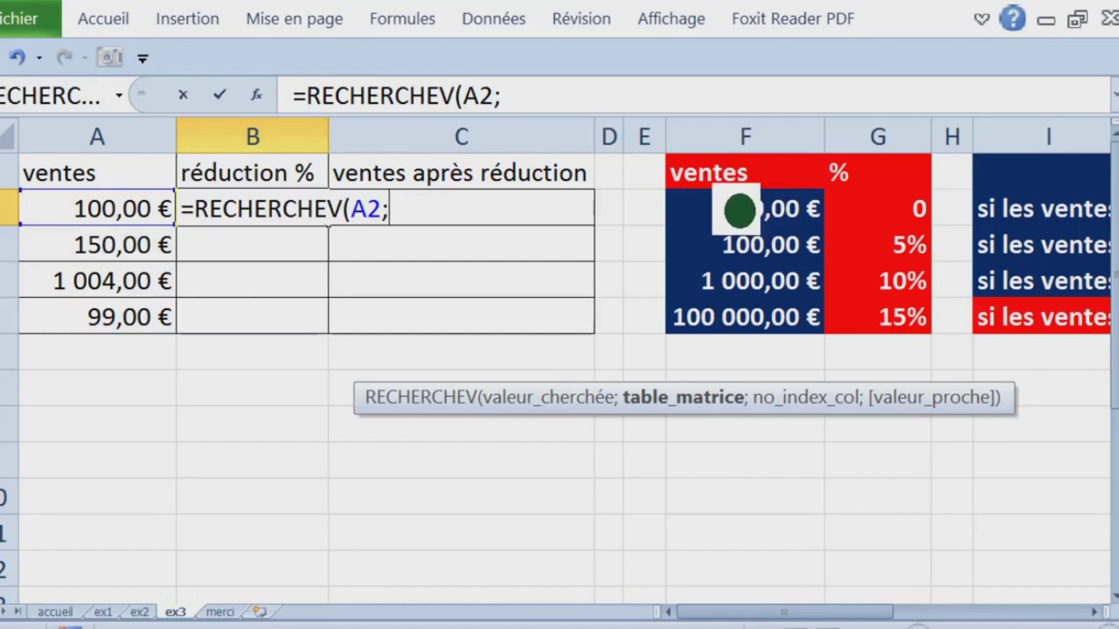
Step: Complete the lookup with $F$1:$G$5;2;1 and confirm the formula in B2
left_click_drag(743, 173, 922, 342)
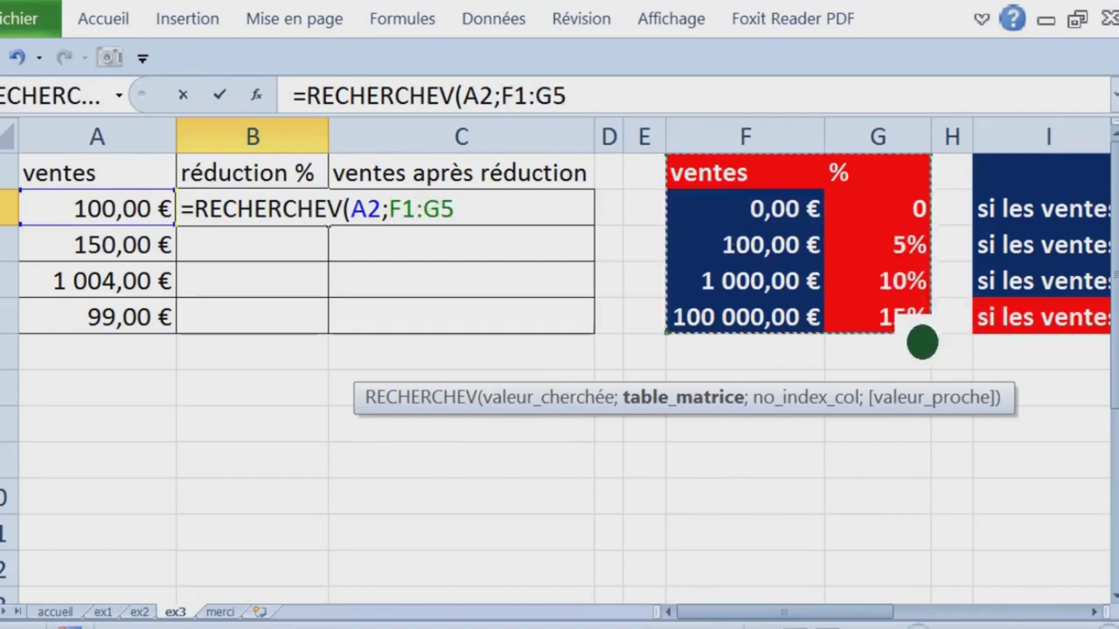
key("F4")
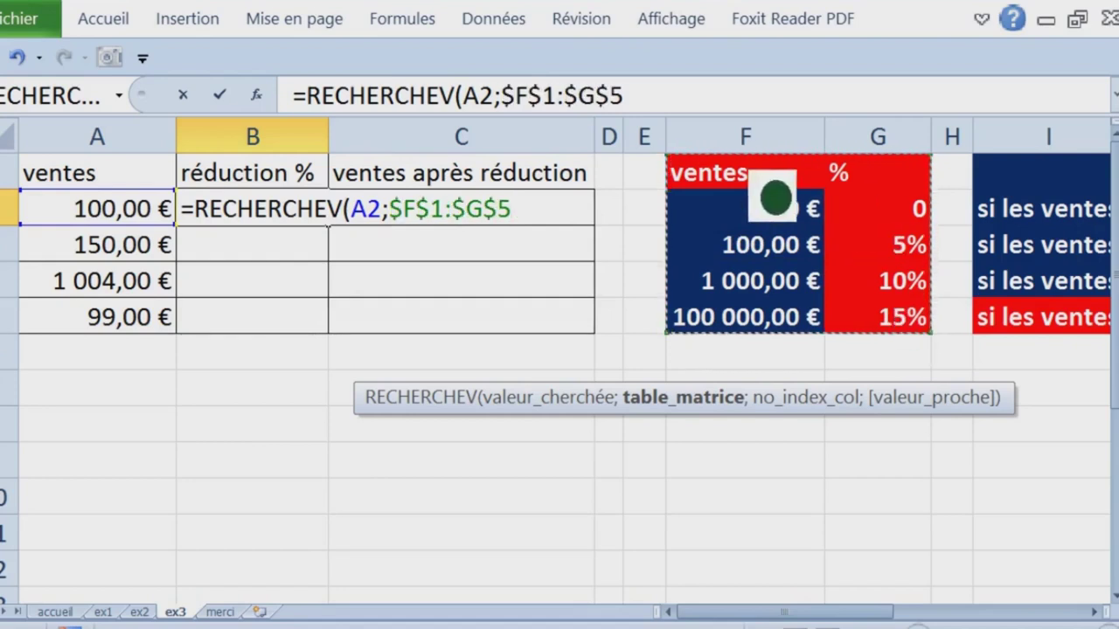
left_click_drag(654, 115, 658, 122)
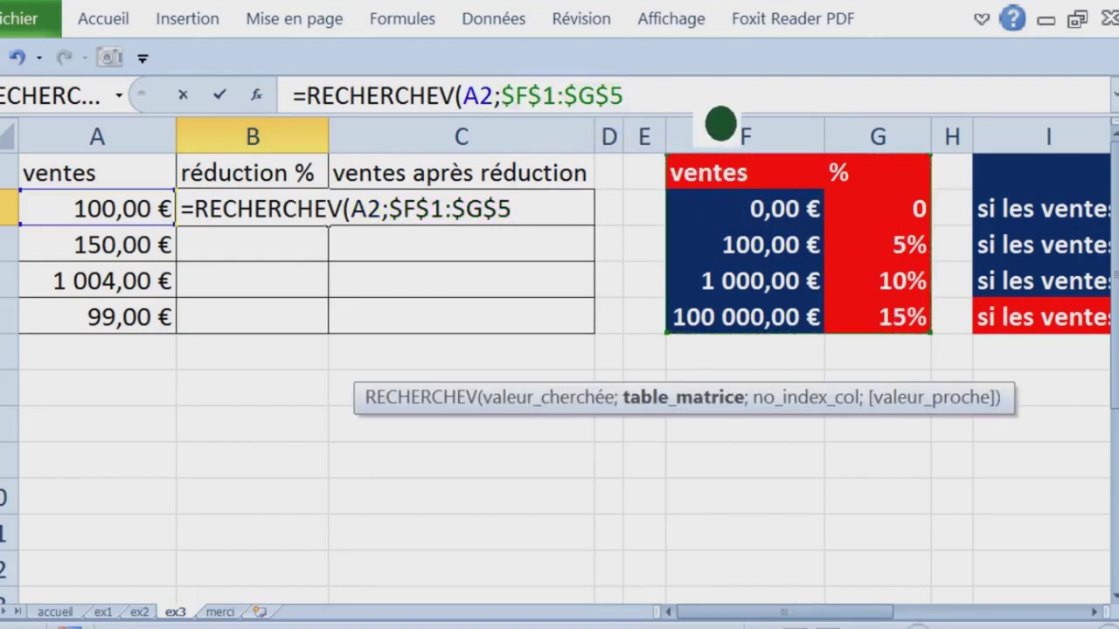
type(";")
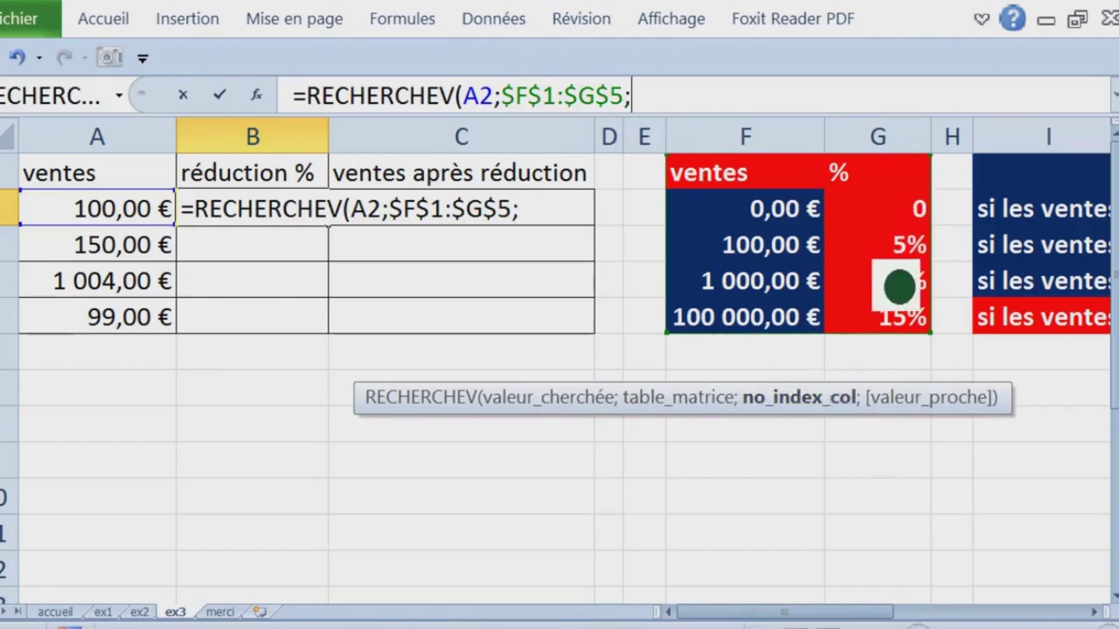
type("2")
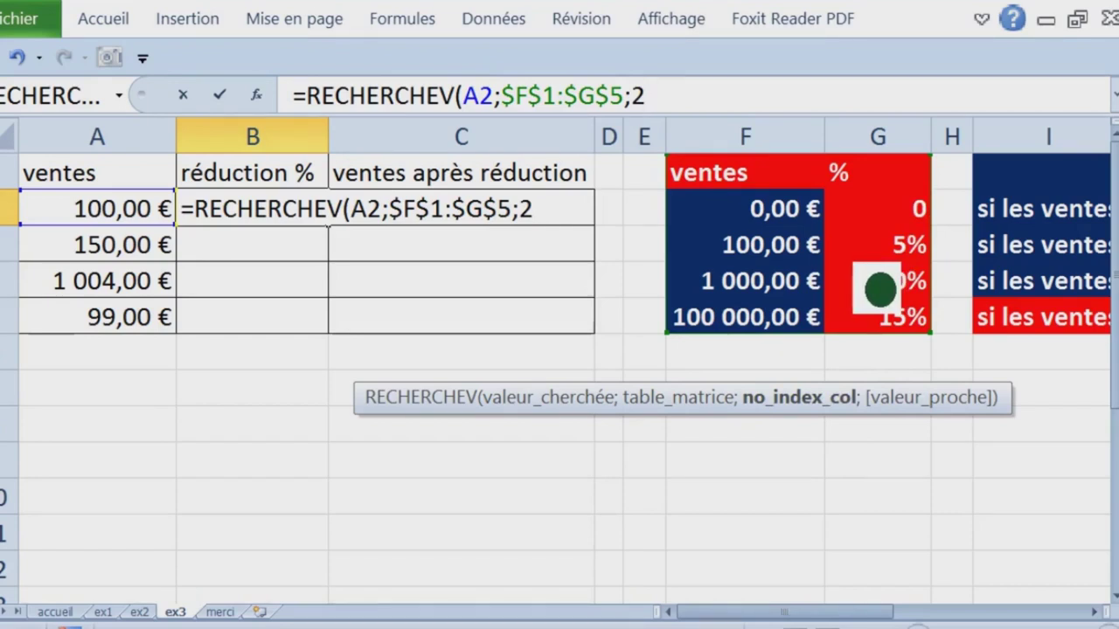
type(";")
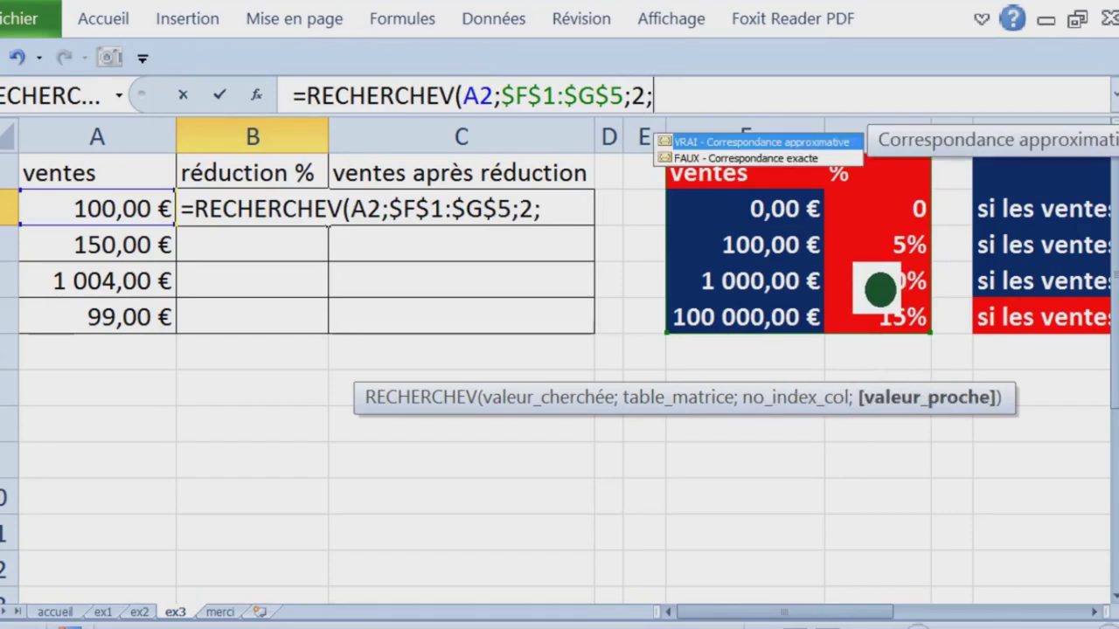
type("14")
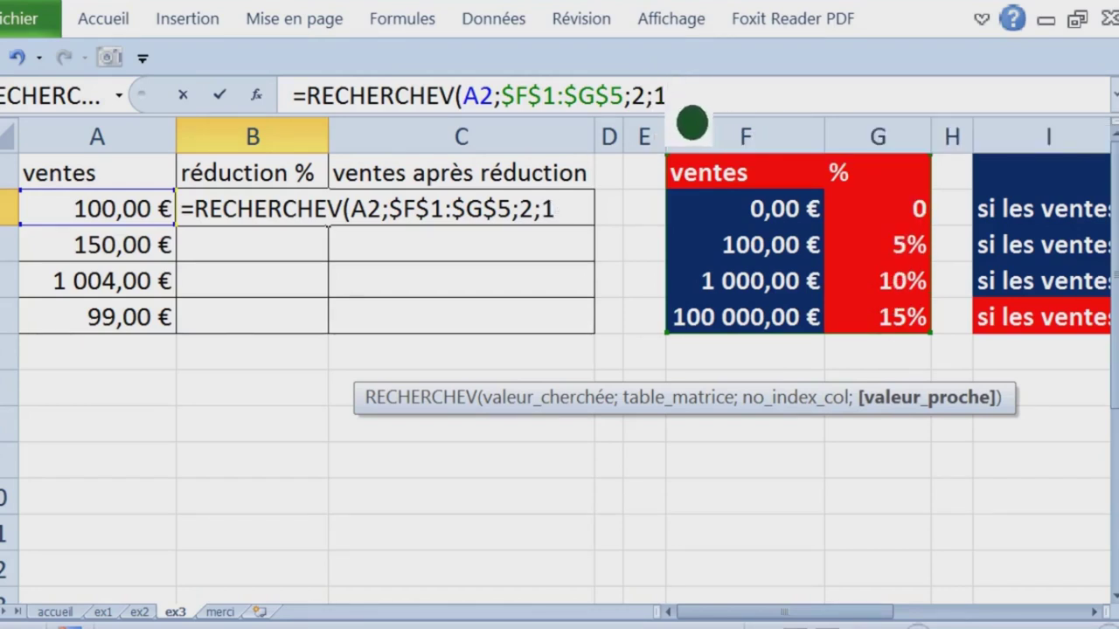
left_click(660, 95)
key("Right")
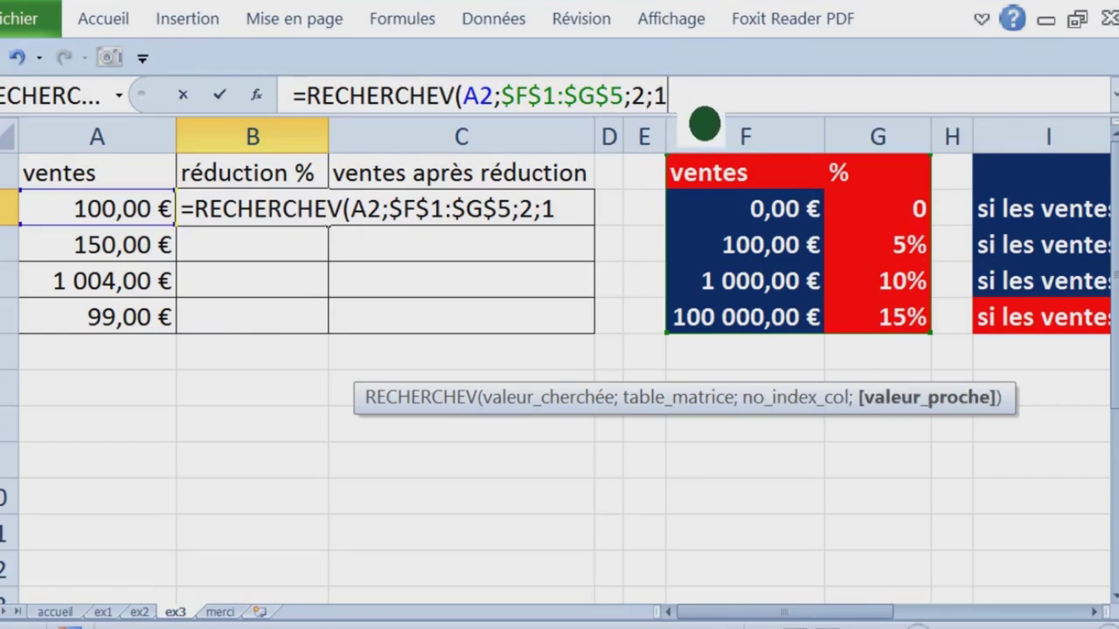
key("Return")
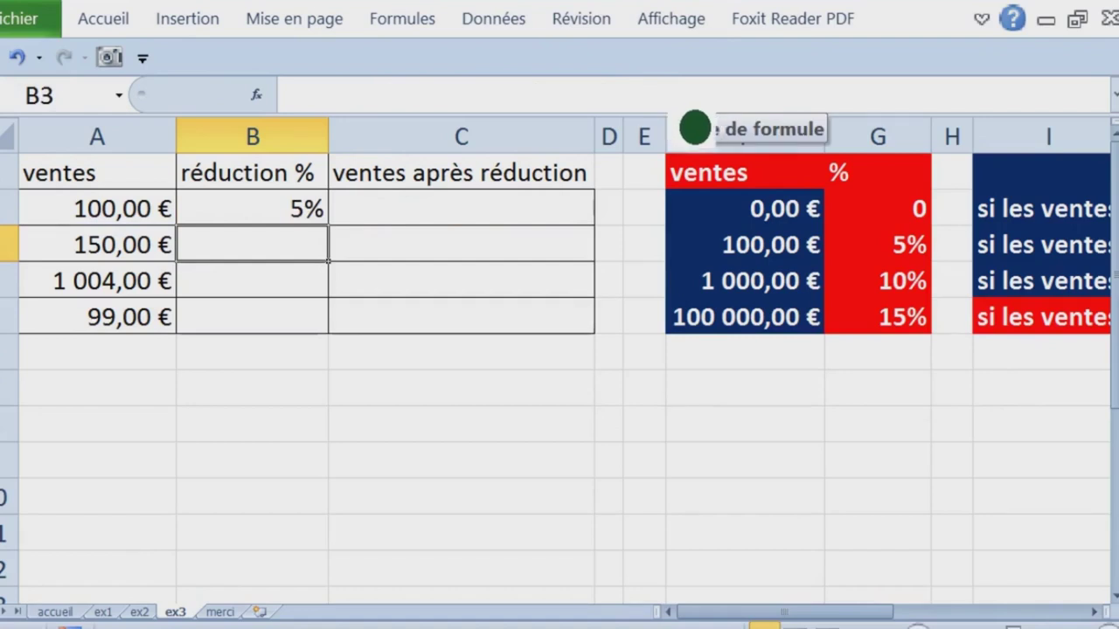
key("Up")
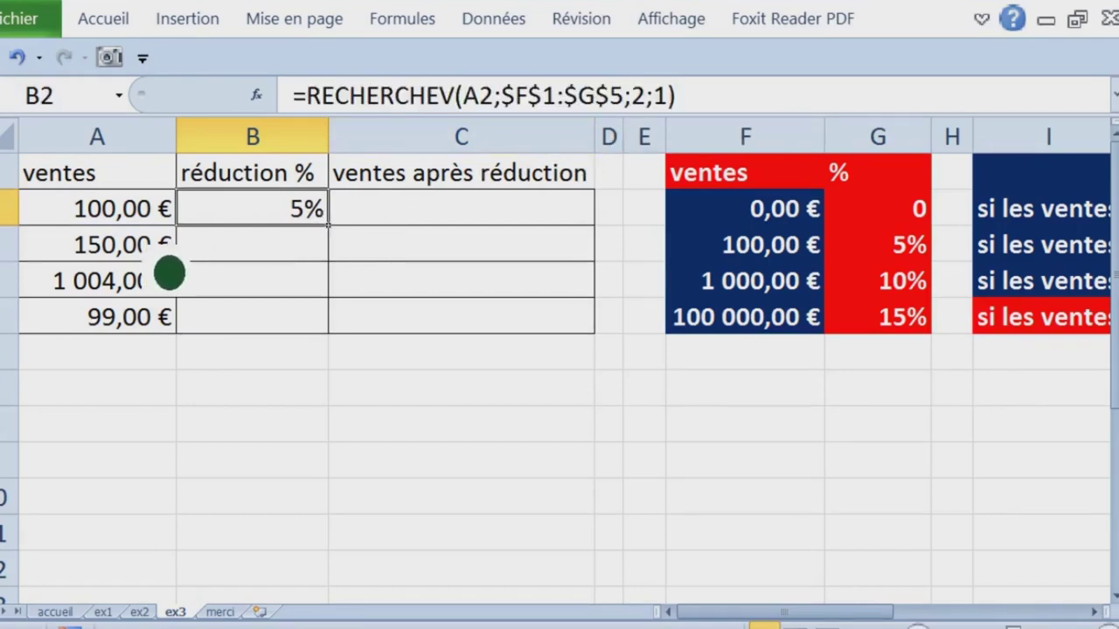
Step: Set A3 to 100 000 € and fill B2's RECHERCHEV formula down to B5
left_click(162, 256)
type("100000")
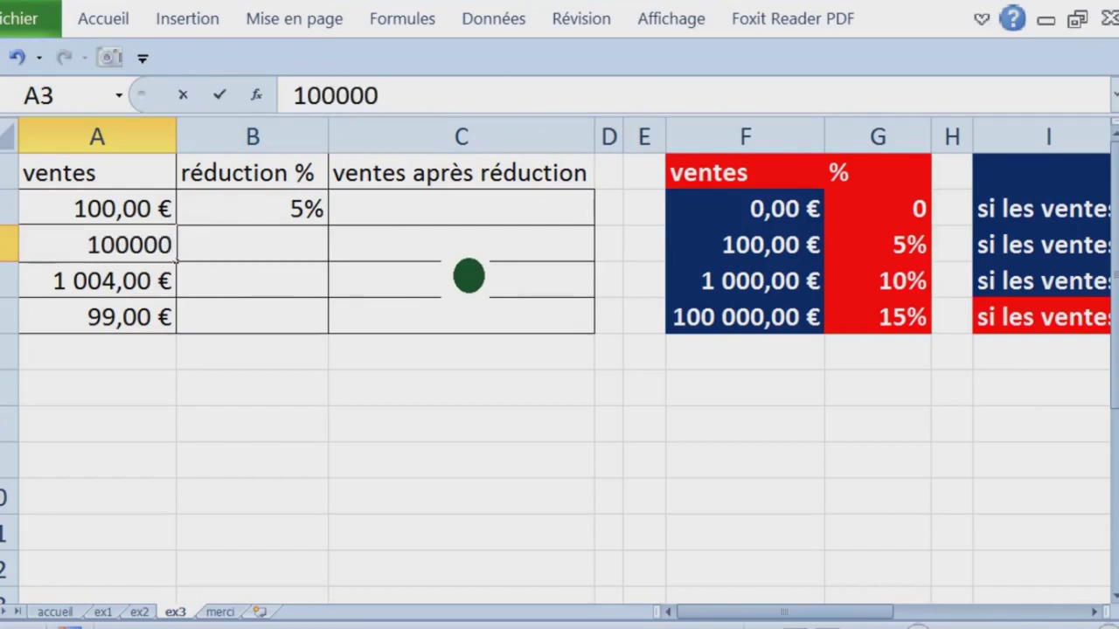
key("Return")
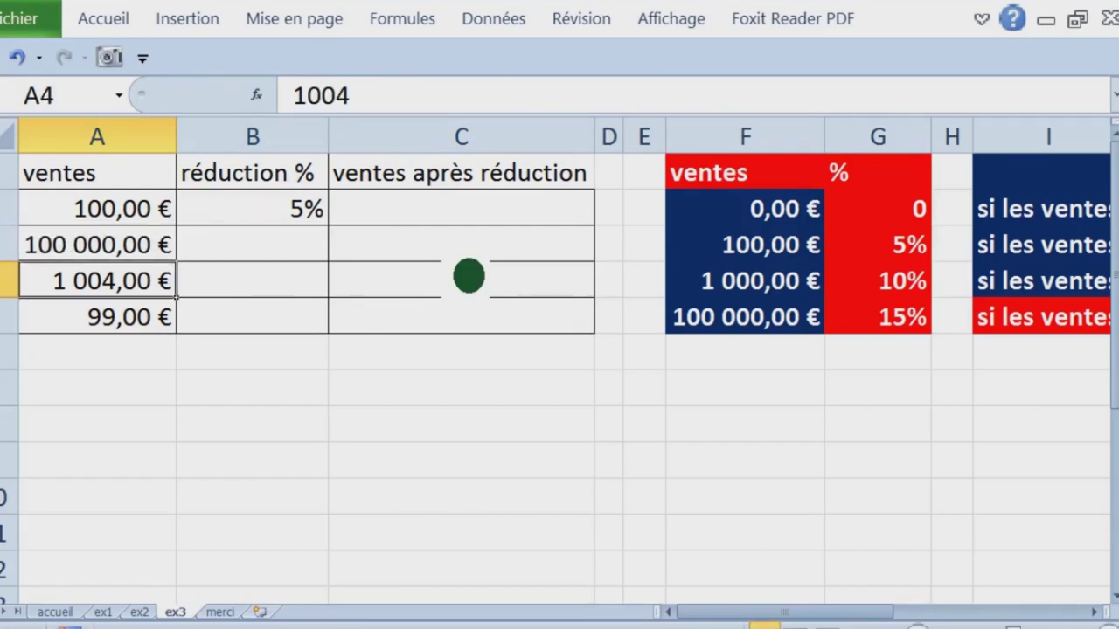
left_click(288, 210)
left_click_drag(328, 225, 353, 328)
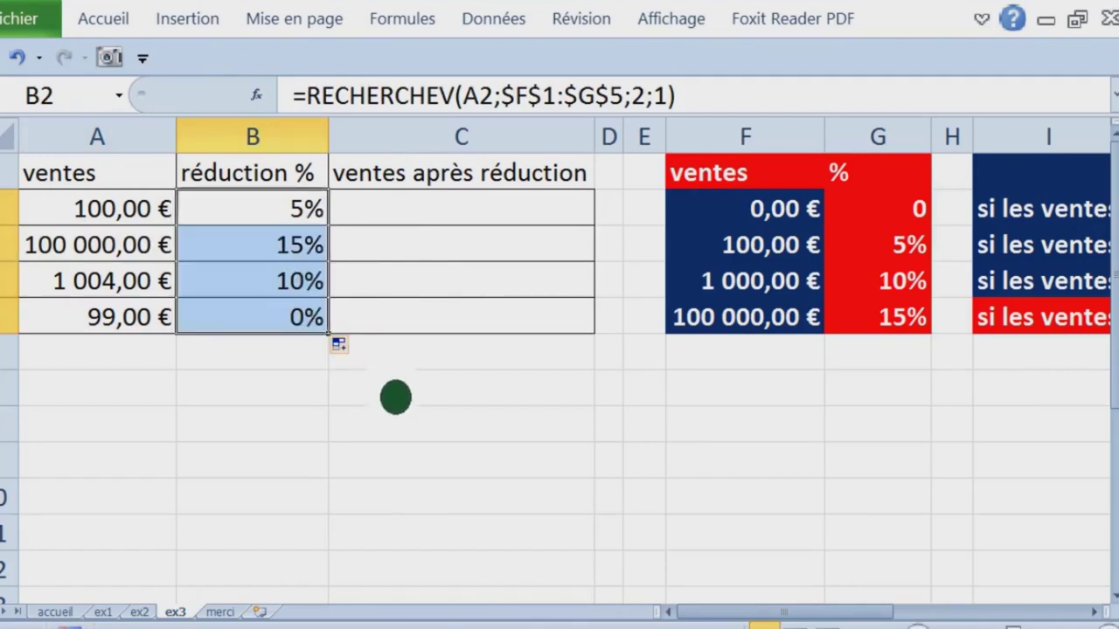
left_click(887, 325)
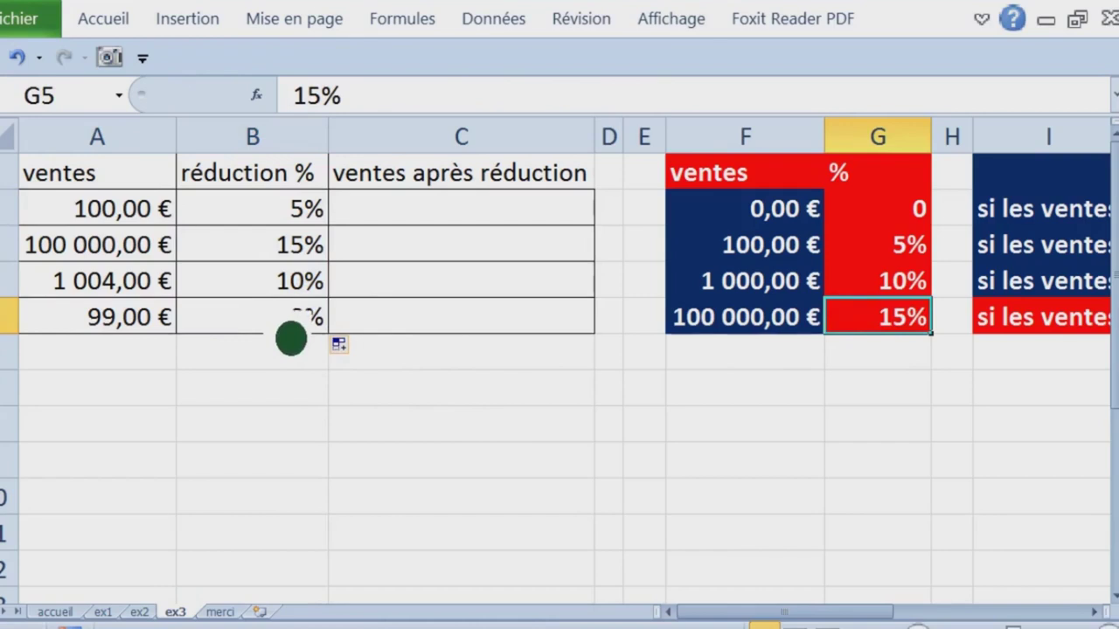
left_click(290, 249)
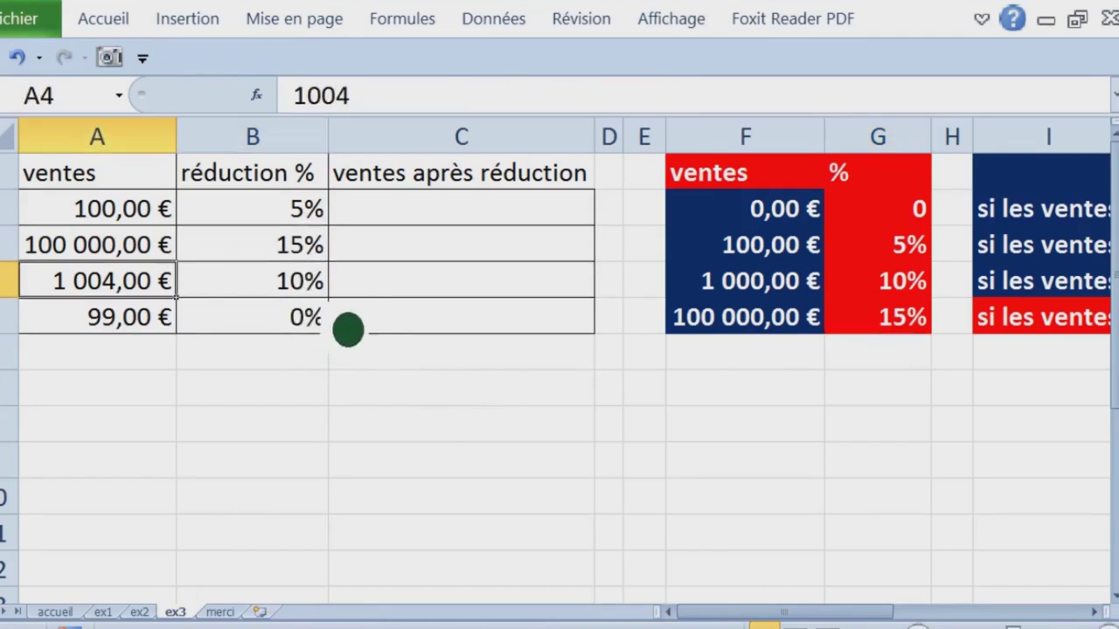
Step: Enter 1 000 001 € in A4 and autofit column A to show it
type("12547")
key("Return")
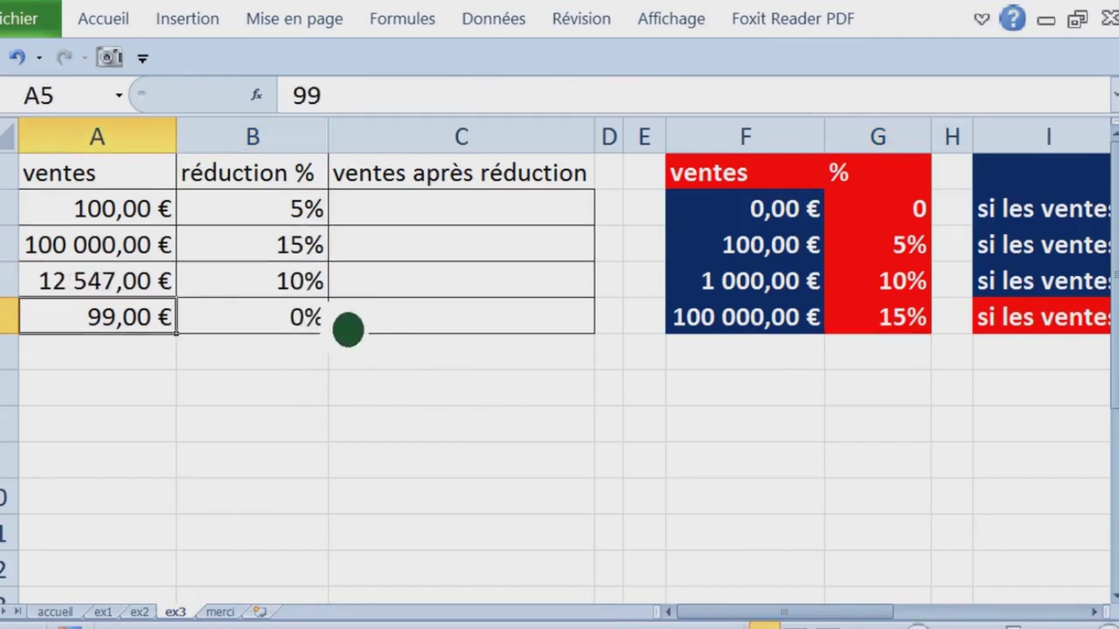
left_click(302, 289)
left_click(131, 292)
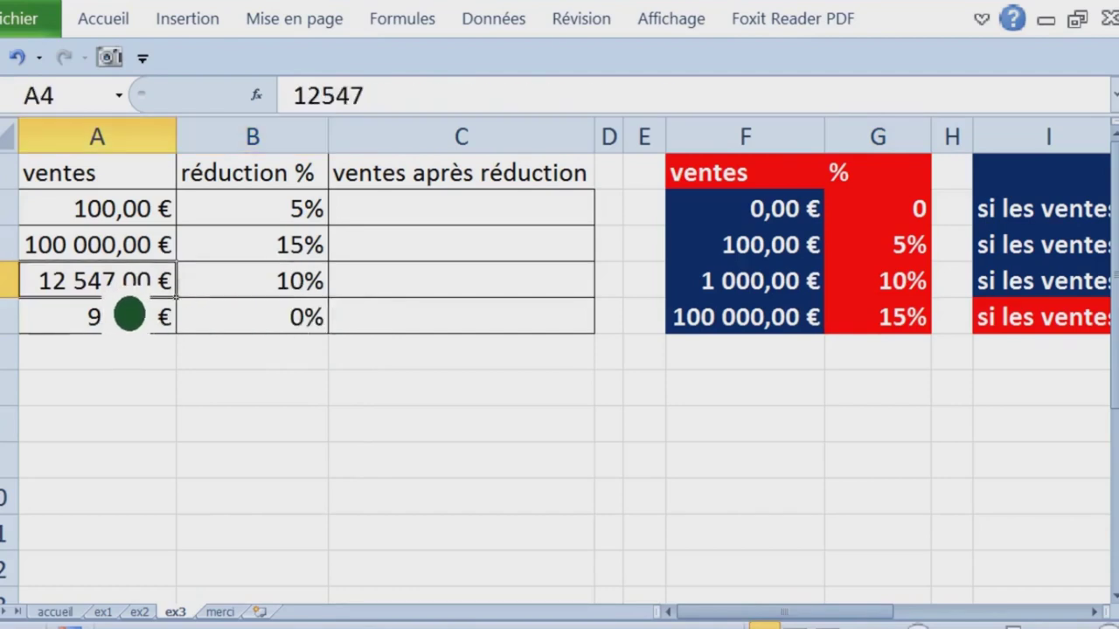
key("Up")
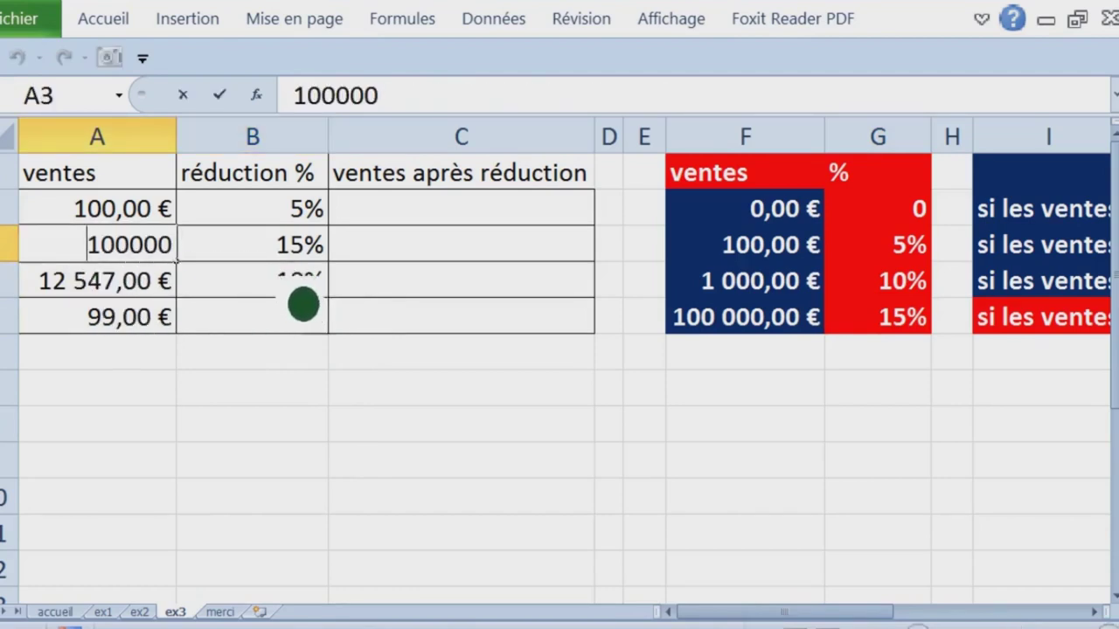
key("Right")
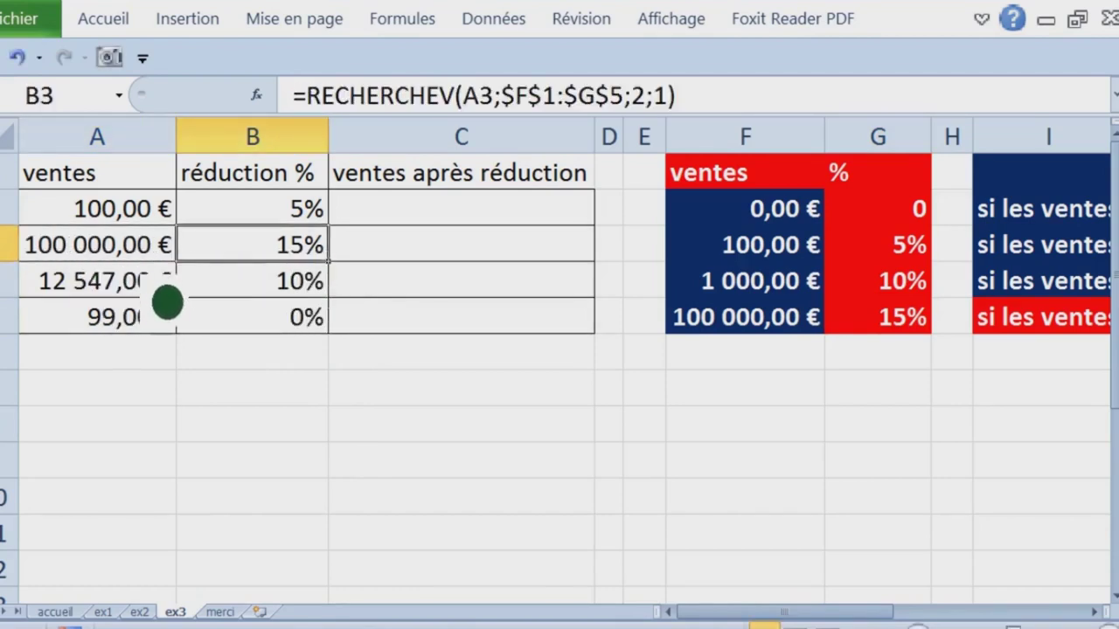
left_click(165, 293)
type("10")
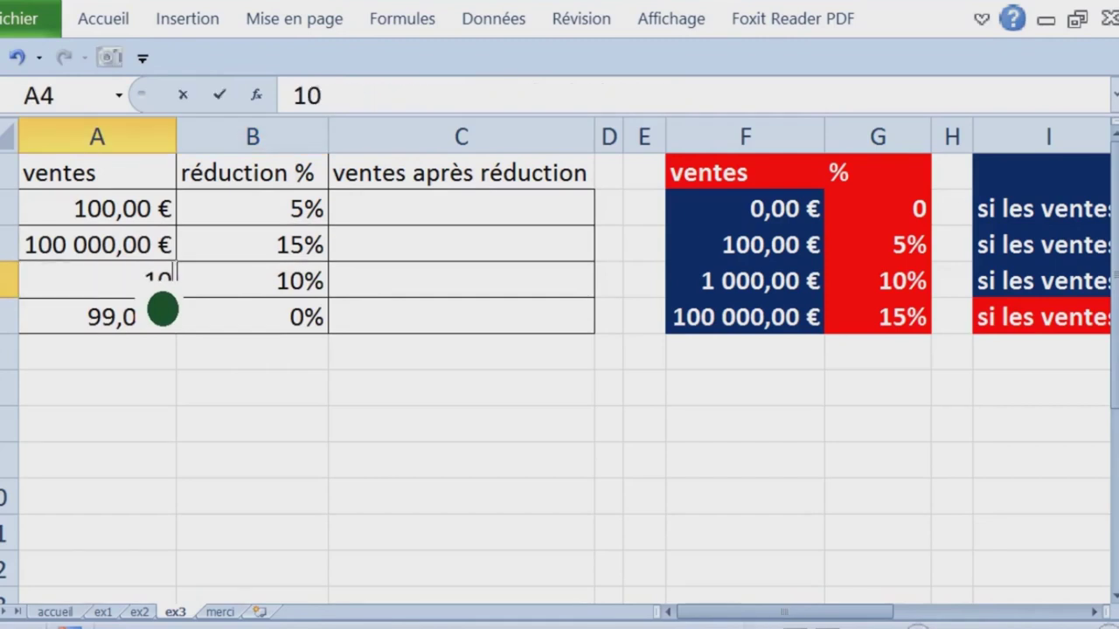
type("00001")
key("Return")
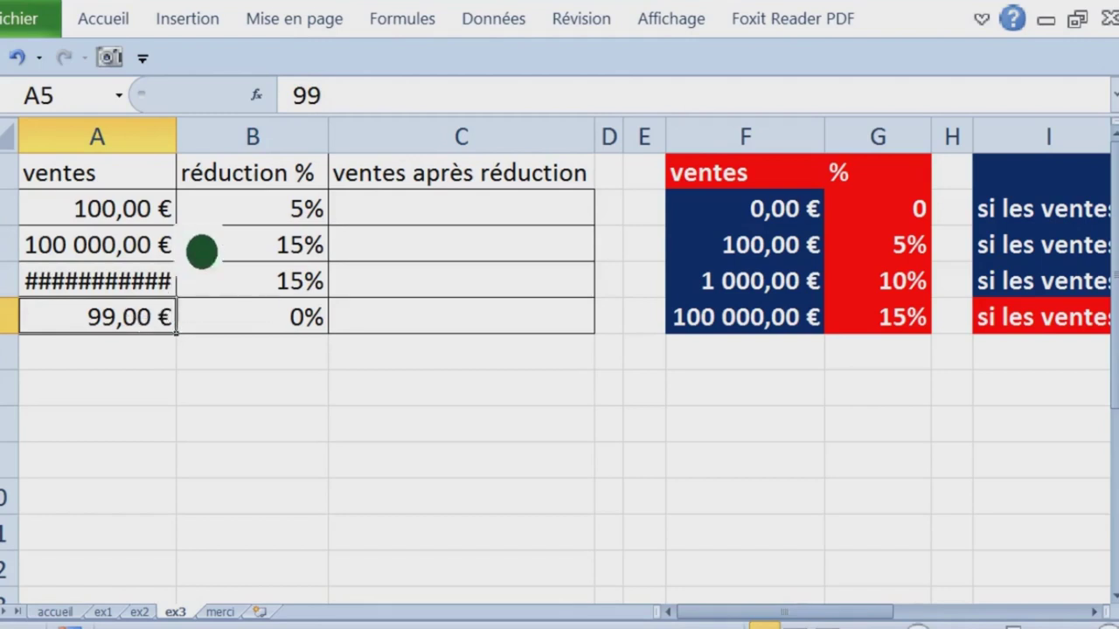
double_click(177, 140)
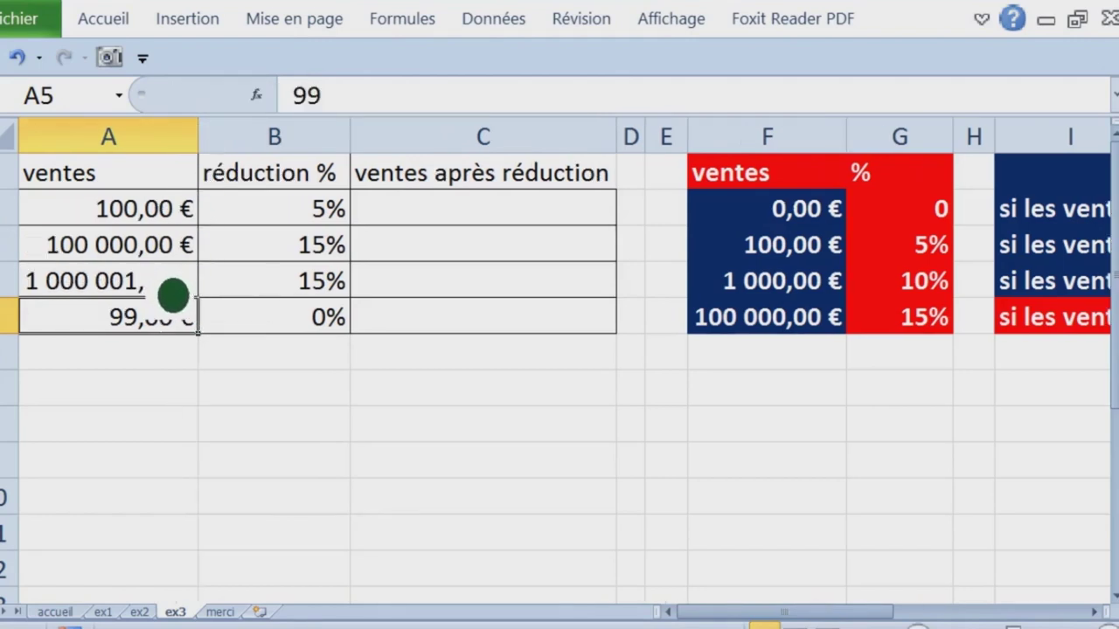
Step: Change the last sale in A5 to 8 008 € and check its B5 discount
left_click(307, 295)
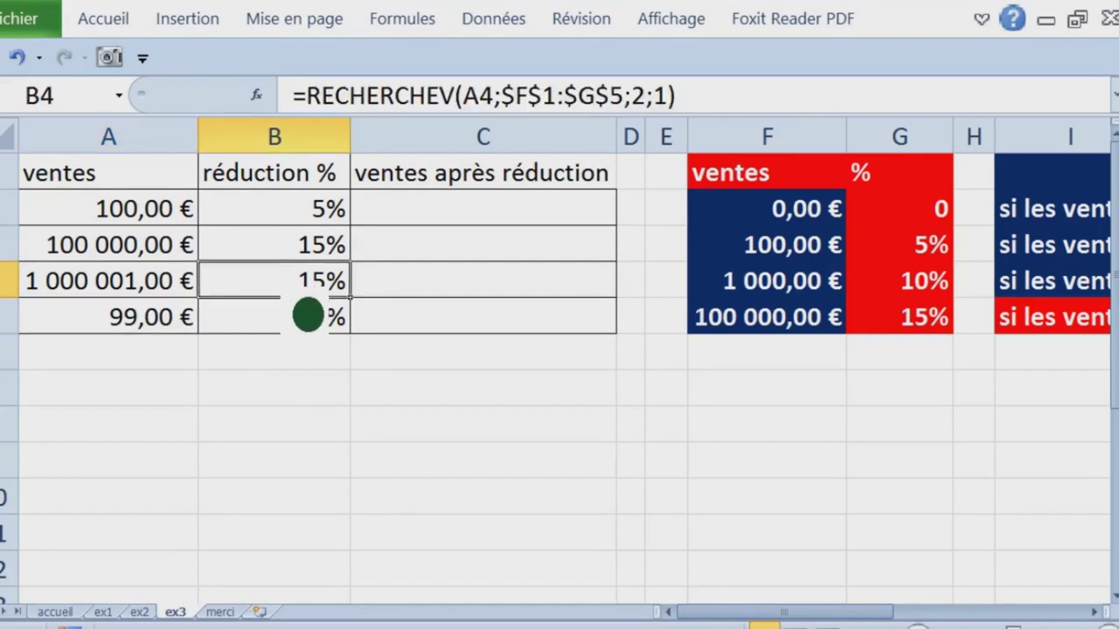
left_click(170, 330)
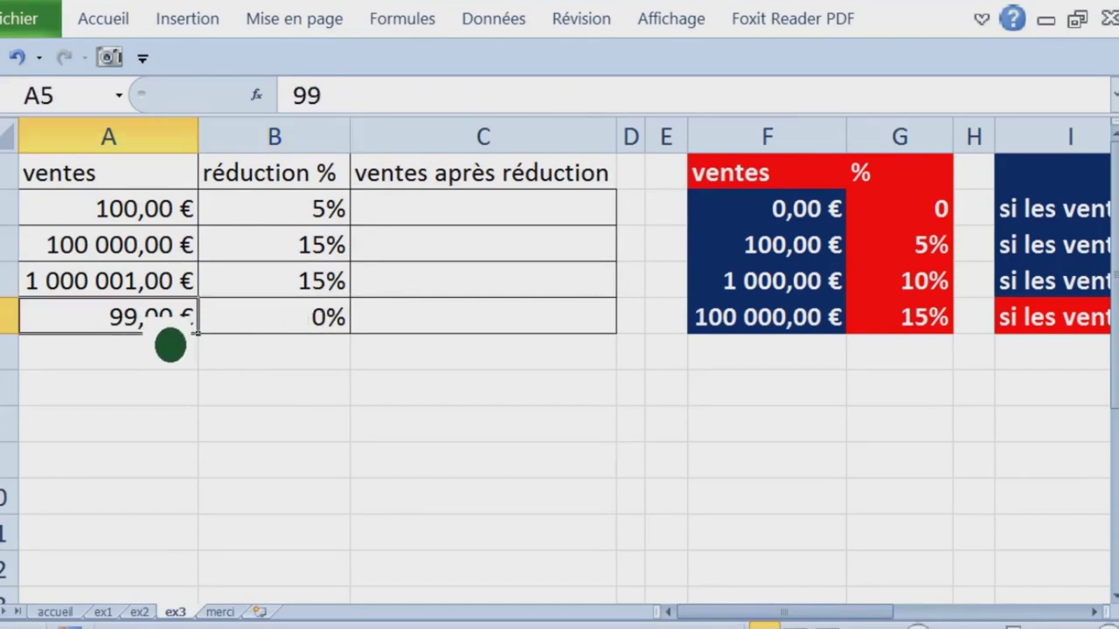
type("198")
key("Return")
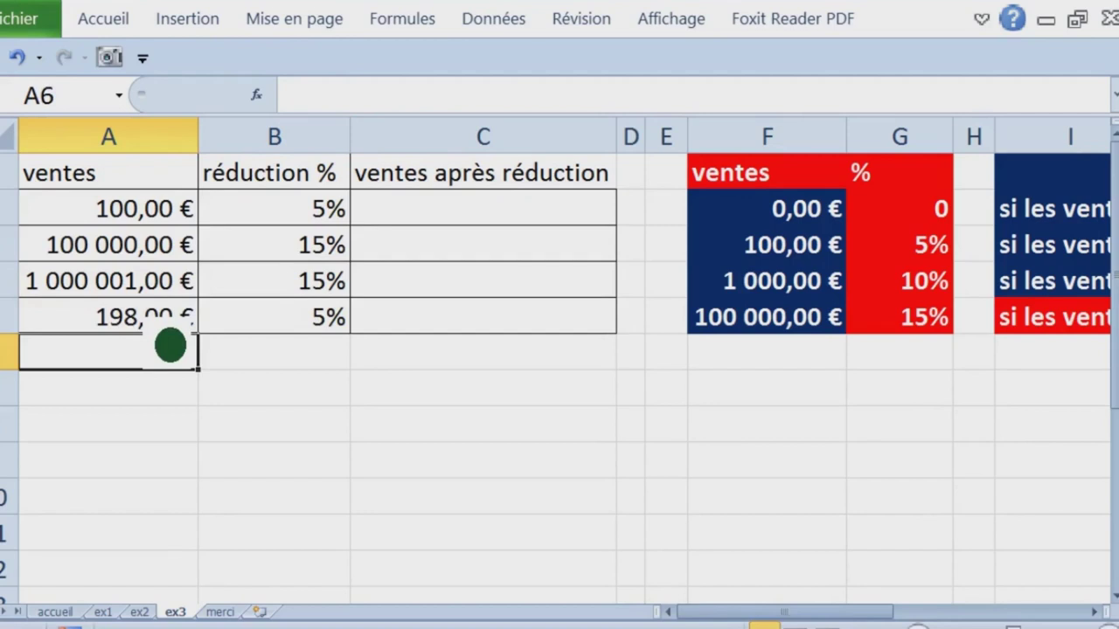
left_click(323, 331)
left_click(184, 330)
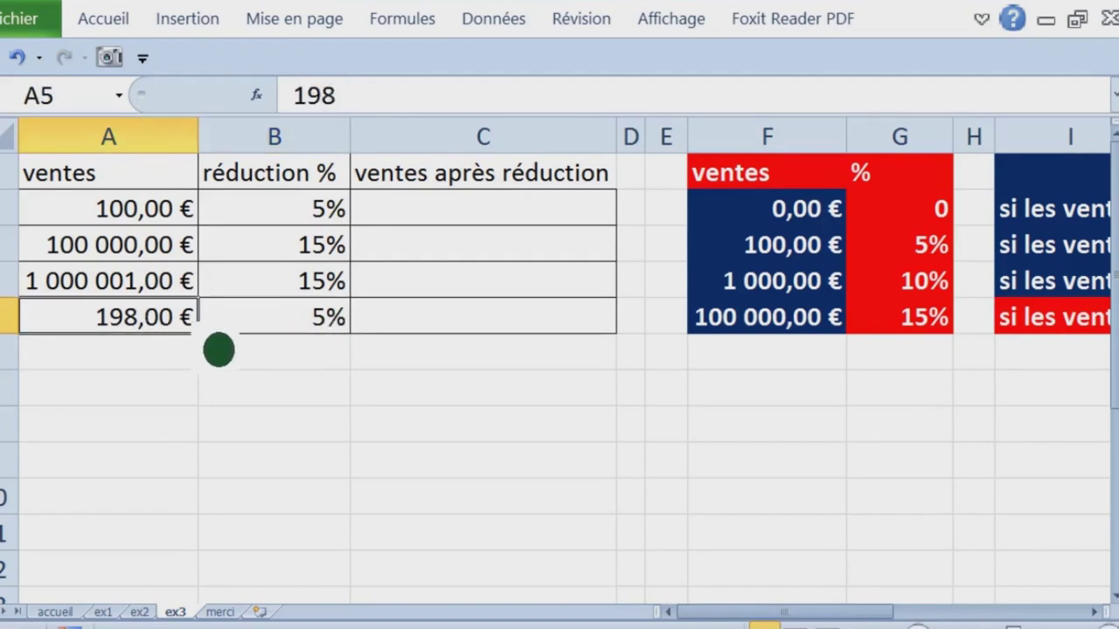
type("1")
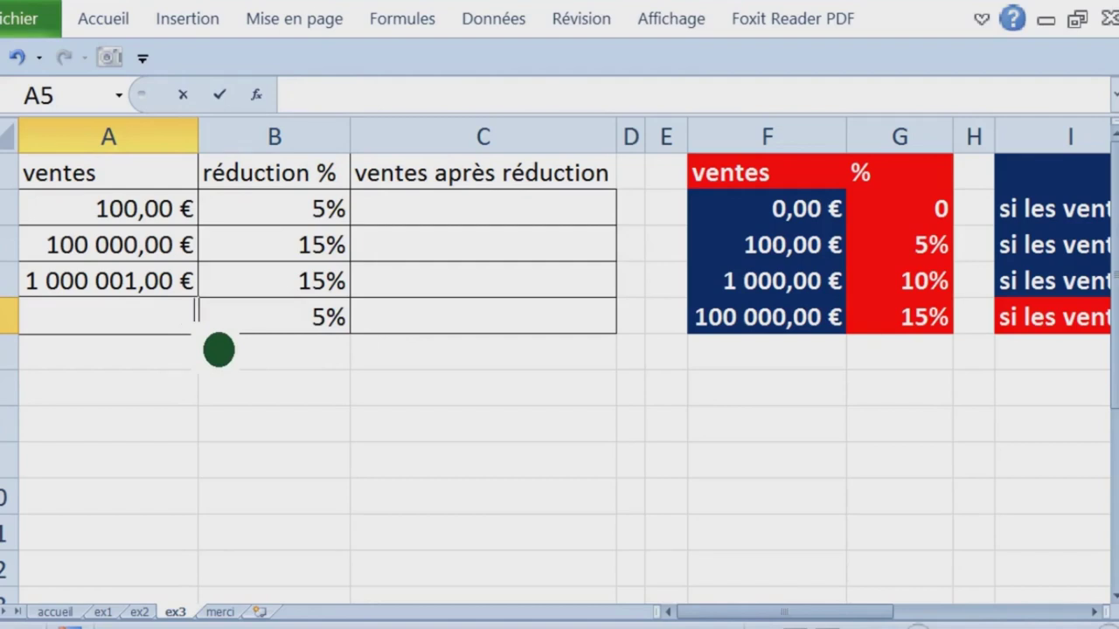
type("00")
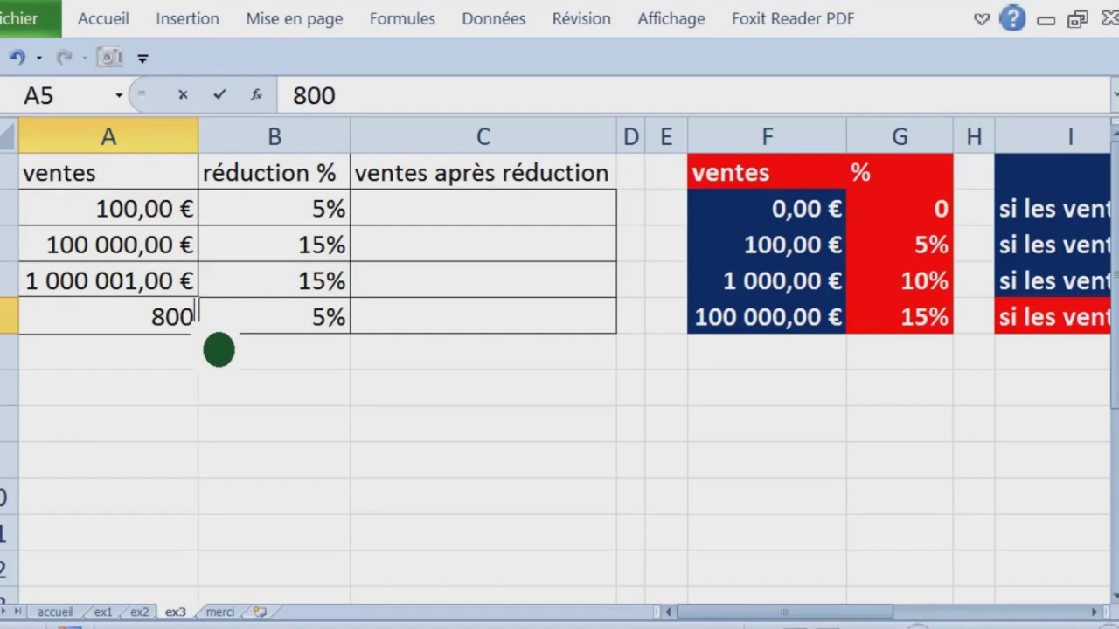
type(" 008")
key("Return")
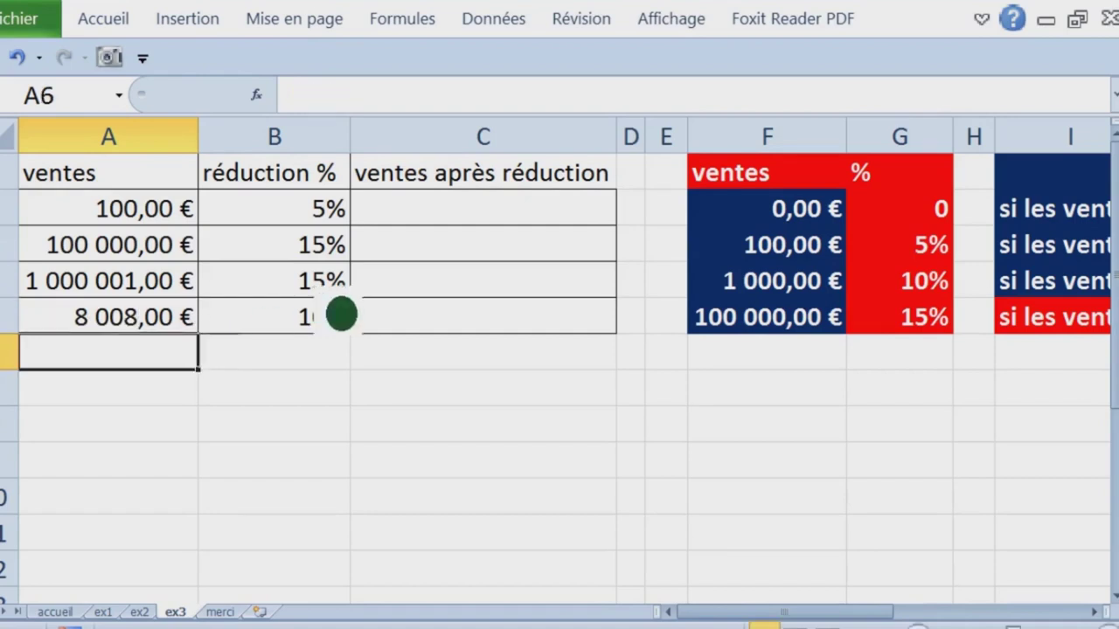
left_click(468, 218)
Step: Enter =A2-B2*A2 in C2 to compute the first discounted sale, 95,00 €
left_click_drag(769, 175, 914, 333)
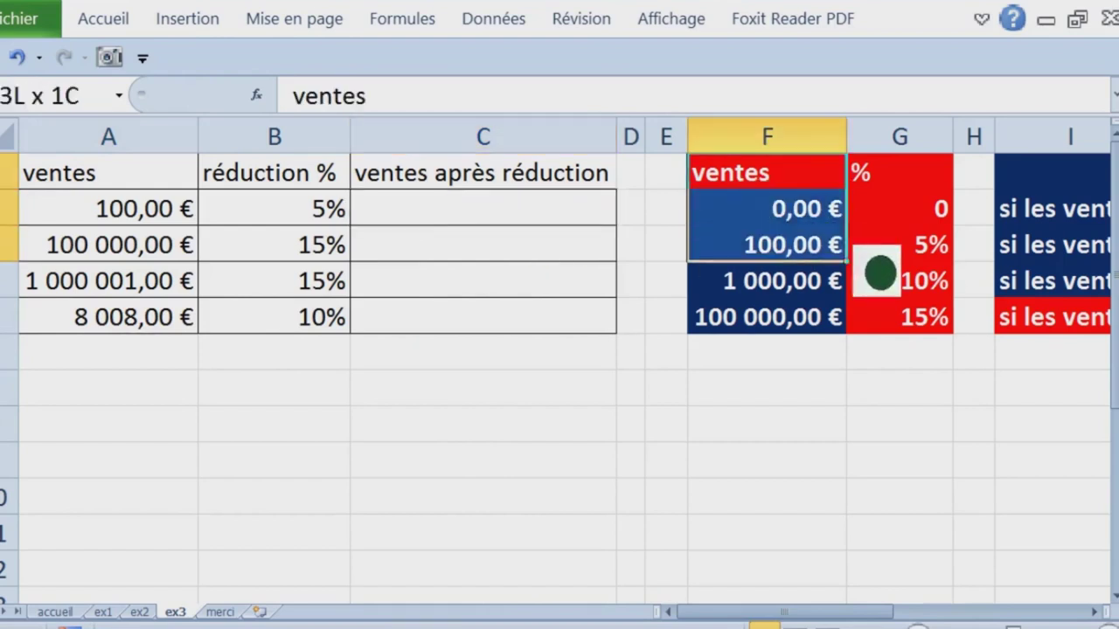
left_click(461, 224)
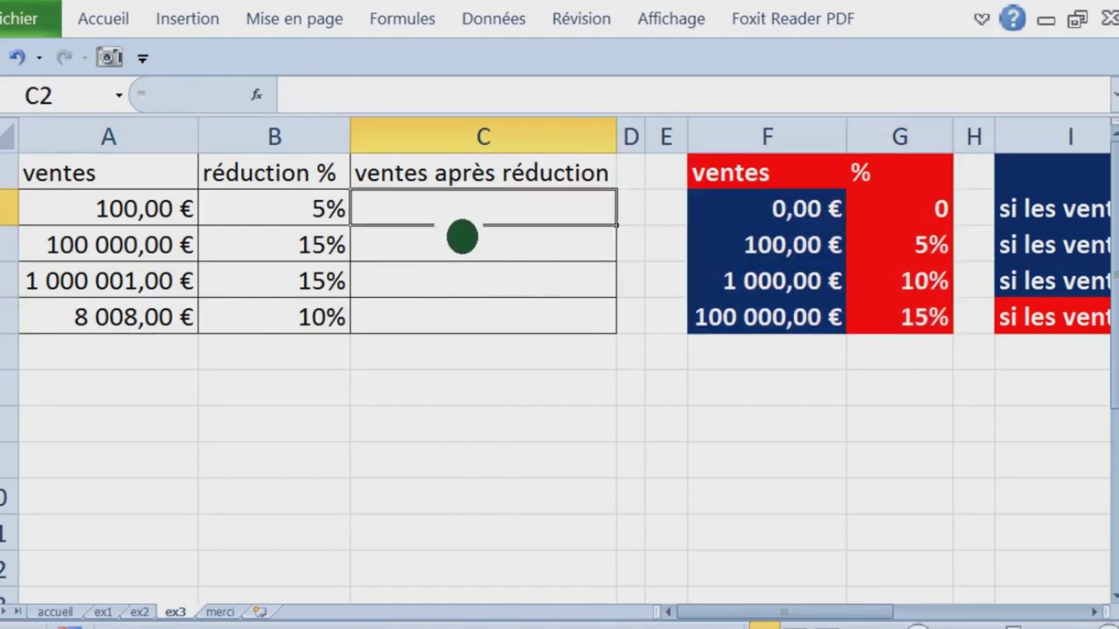
type("=si(")
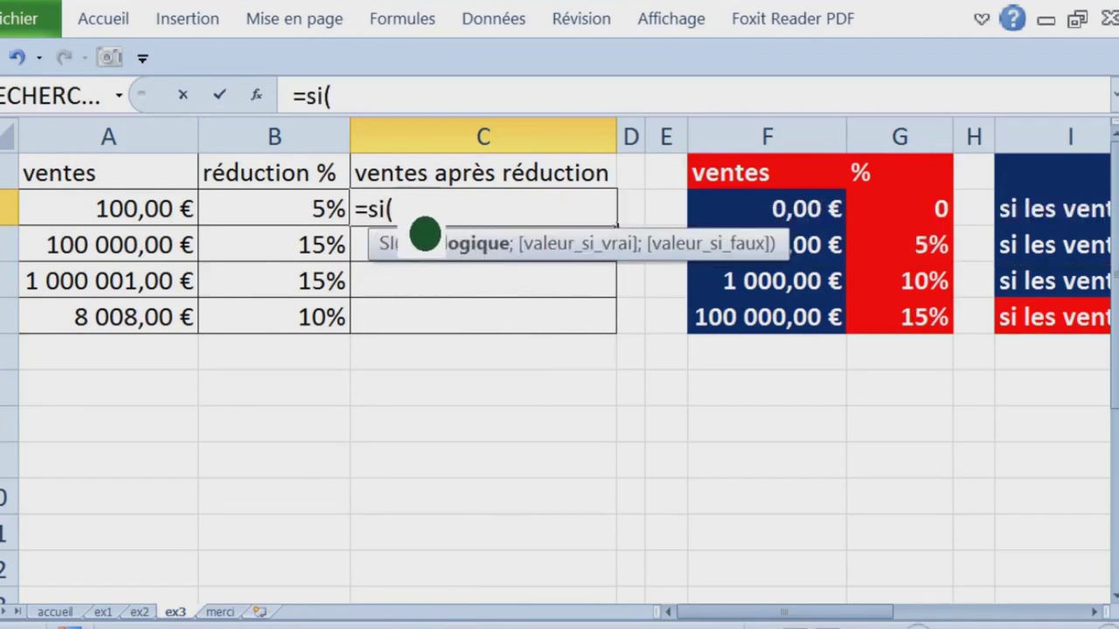
key("BackSpace")
key("BackSpace")
key("BackSpace")
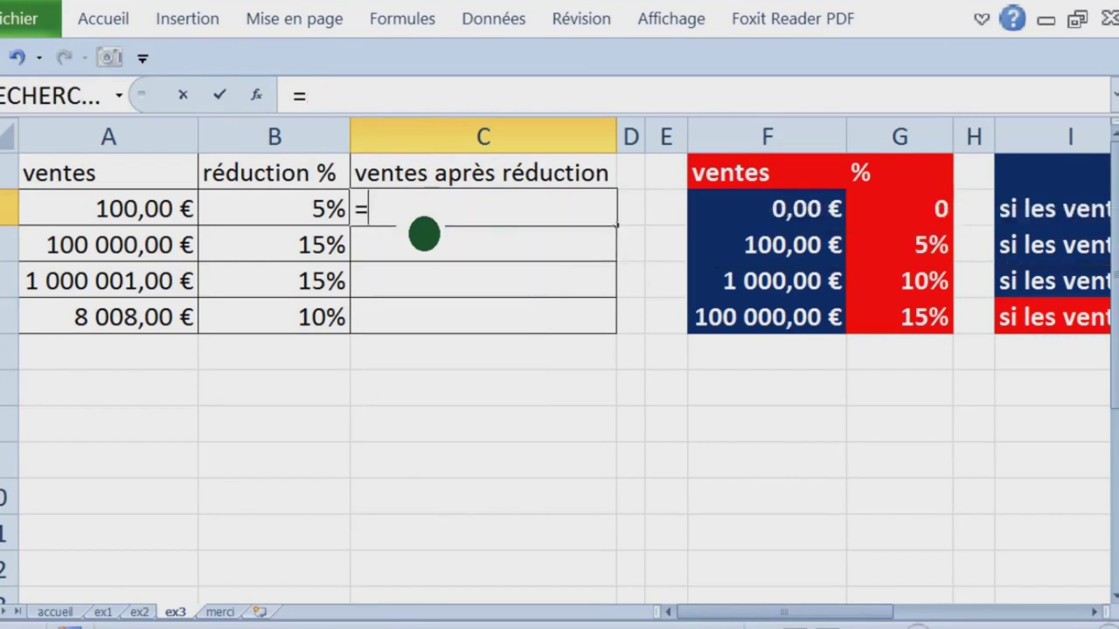
key("BackSpace")
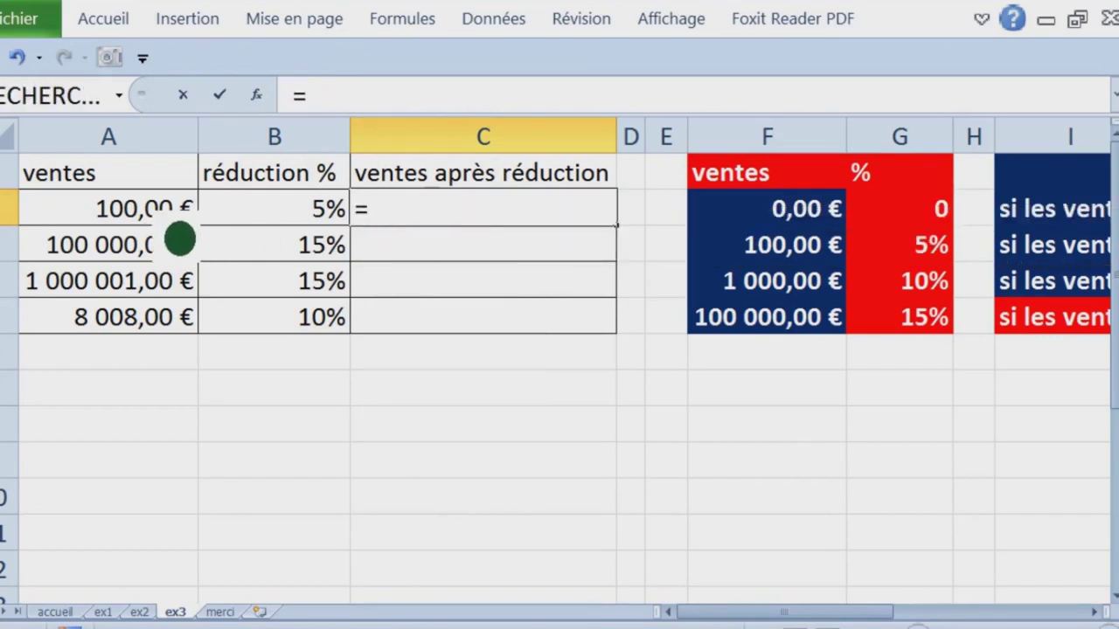
left_click(180, 223)
type("-")
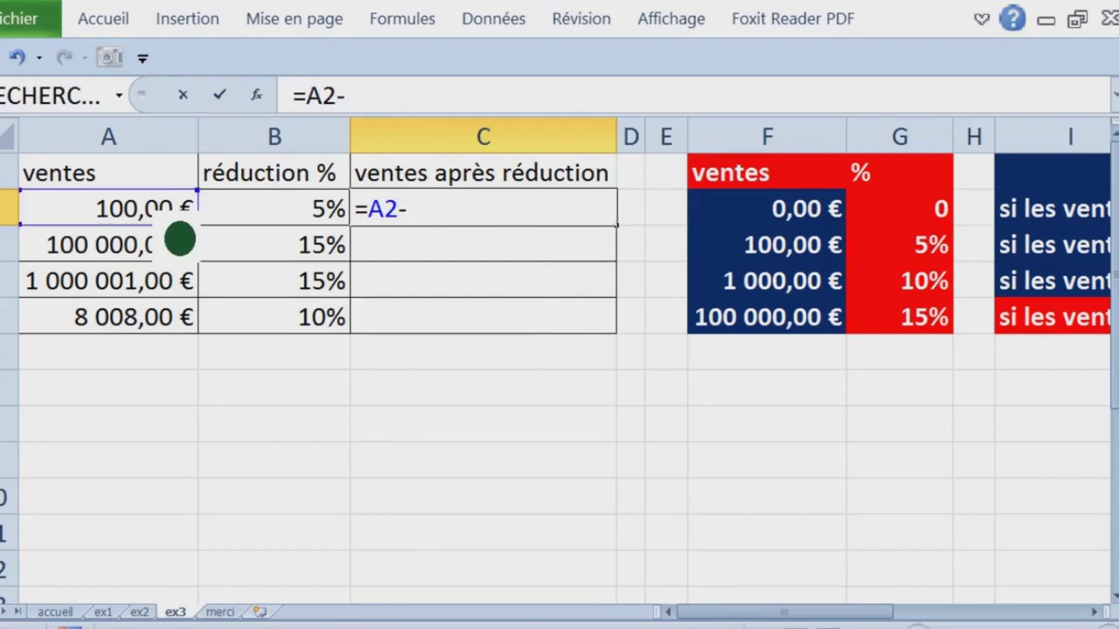
left_click(274, 226)
type("*")
left_click(292, 224)
key("BackSpace")
key("BackSpace")
left_click(166, 230)
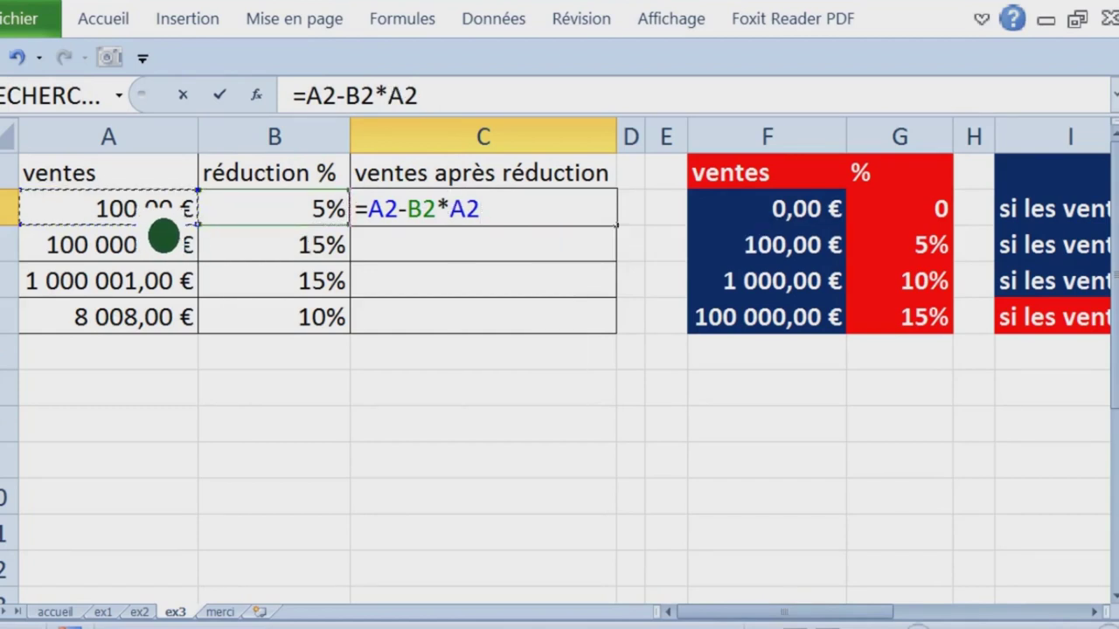
key("Return")
Step: Fill the C2 formula down through C5
left_click(477, 224)
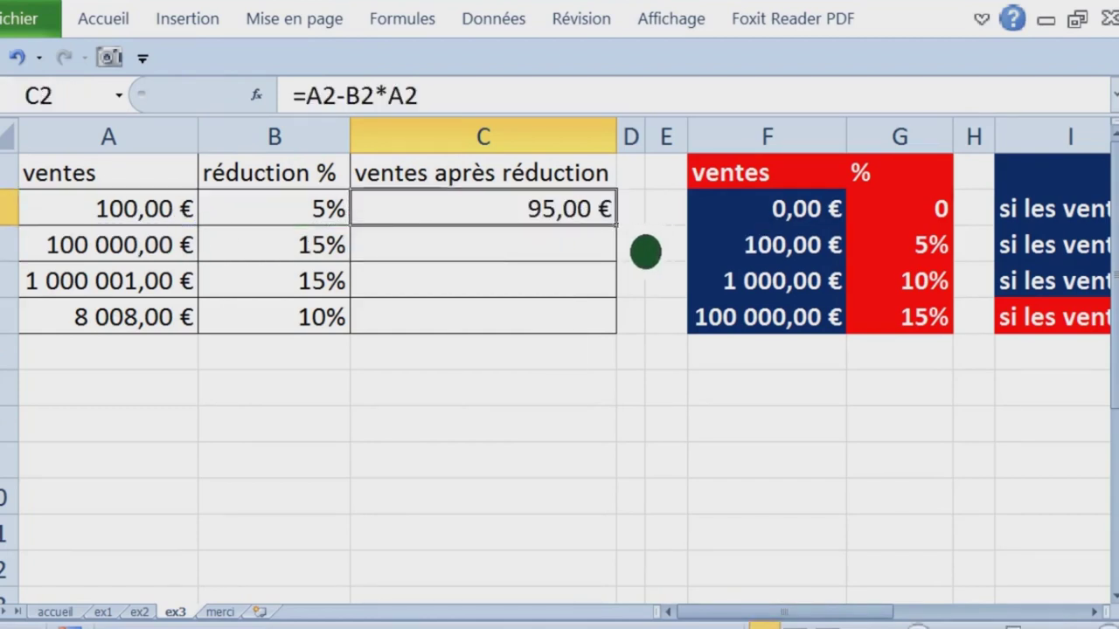
double_click(616, 226)
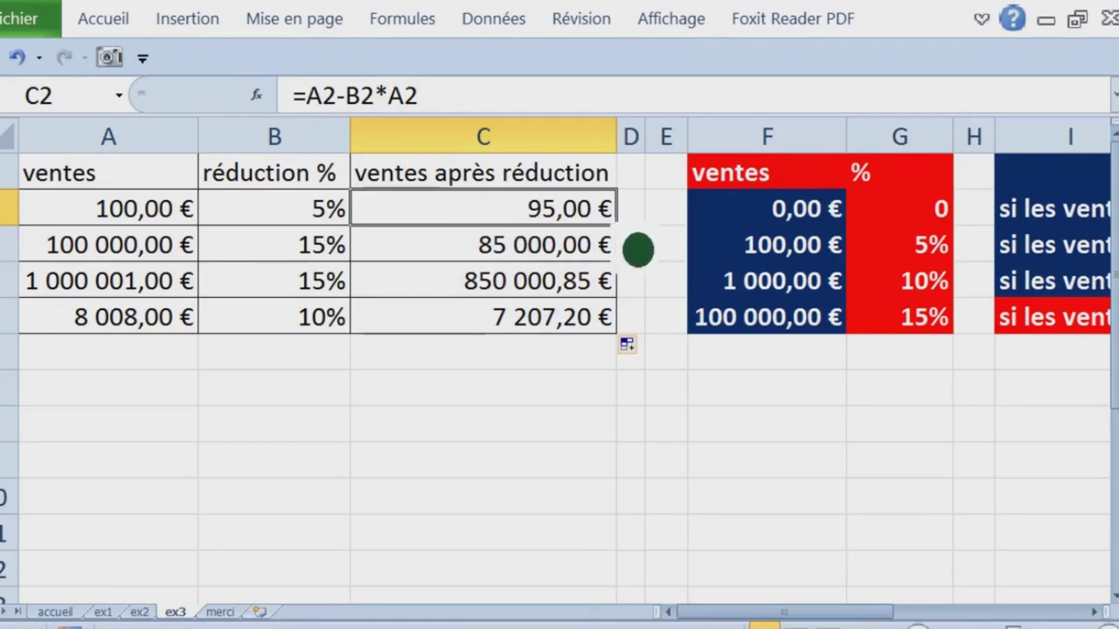
left_click(662, 223)
key("Right")
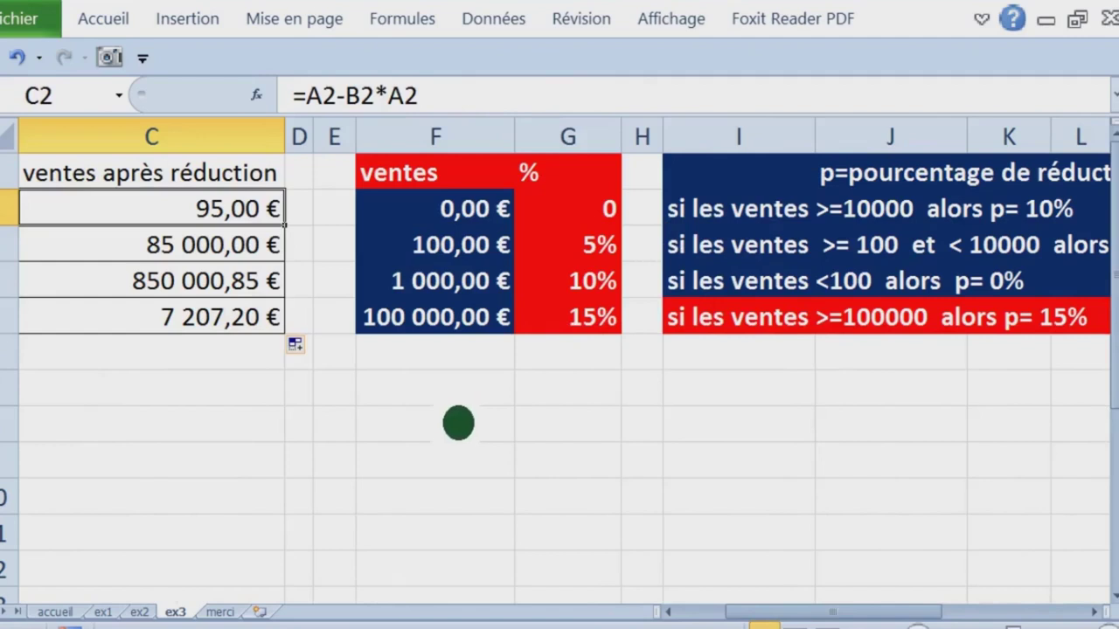
Step: Start a =RECHERCHEV( formula in cell F7
left_click(458, 397)
type("=")
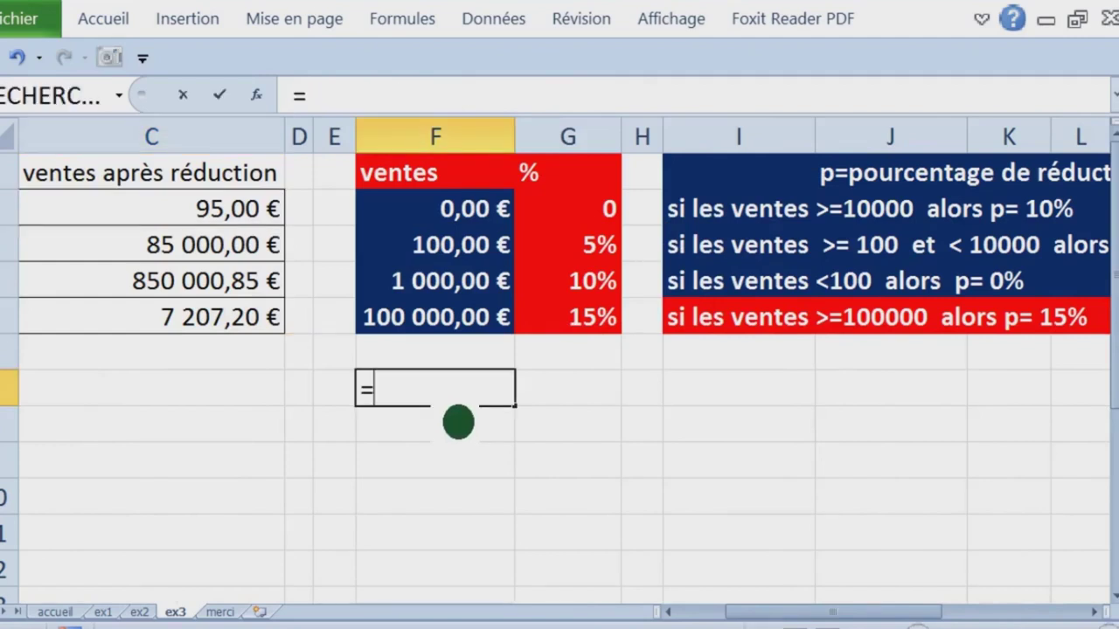
type("reche")
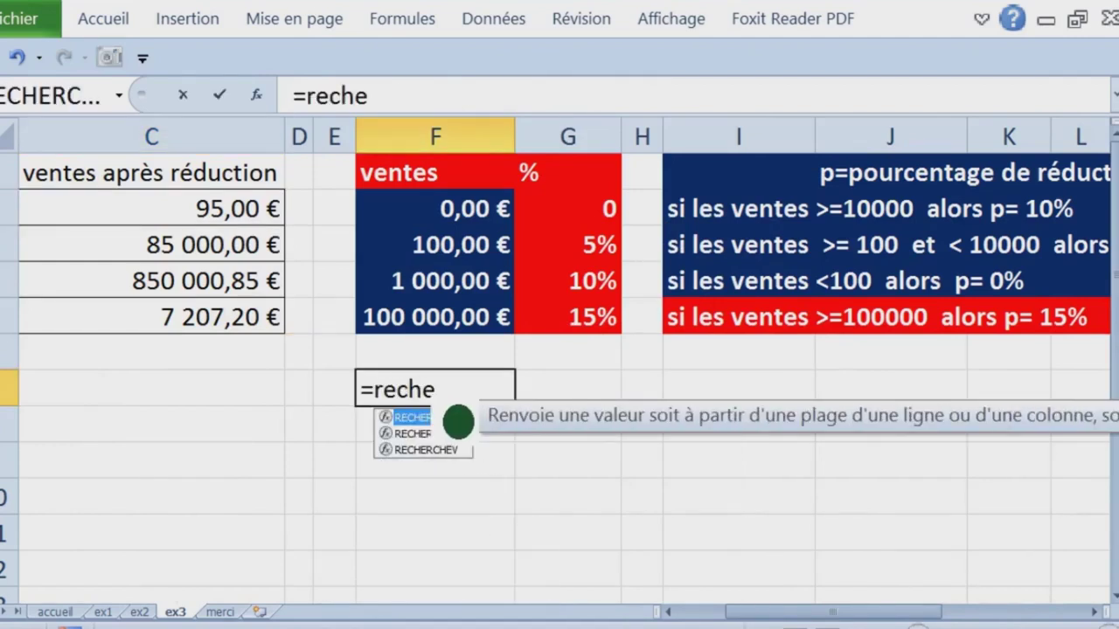
type("=")
key("BackSpace")
type("hev")
double_click(458, 422)
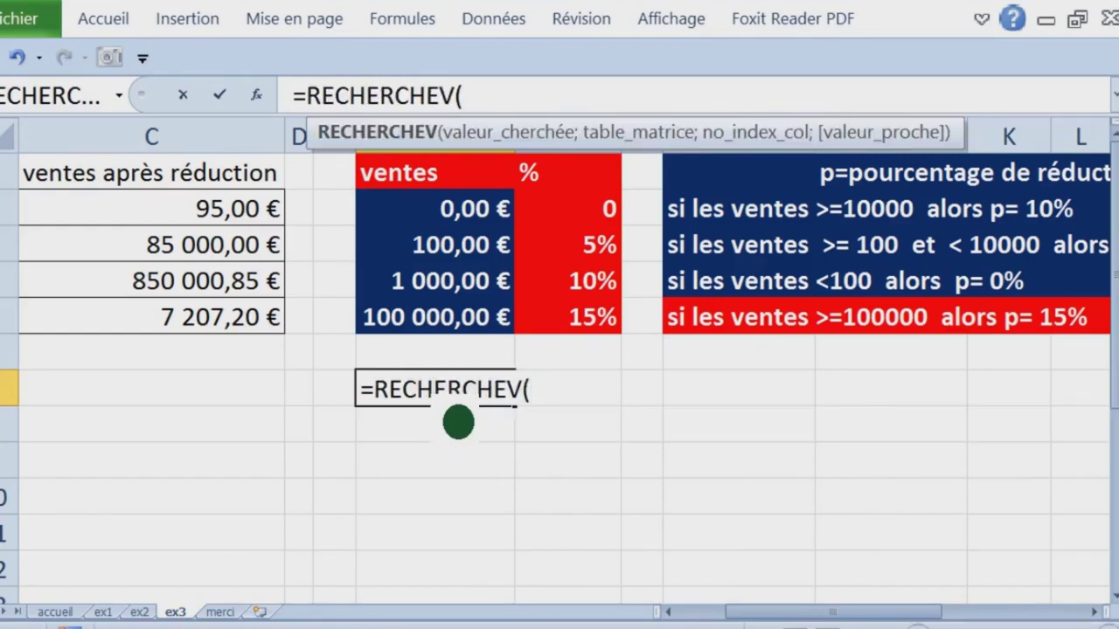
left_click(468, 412)
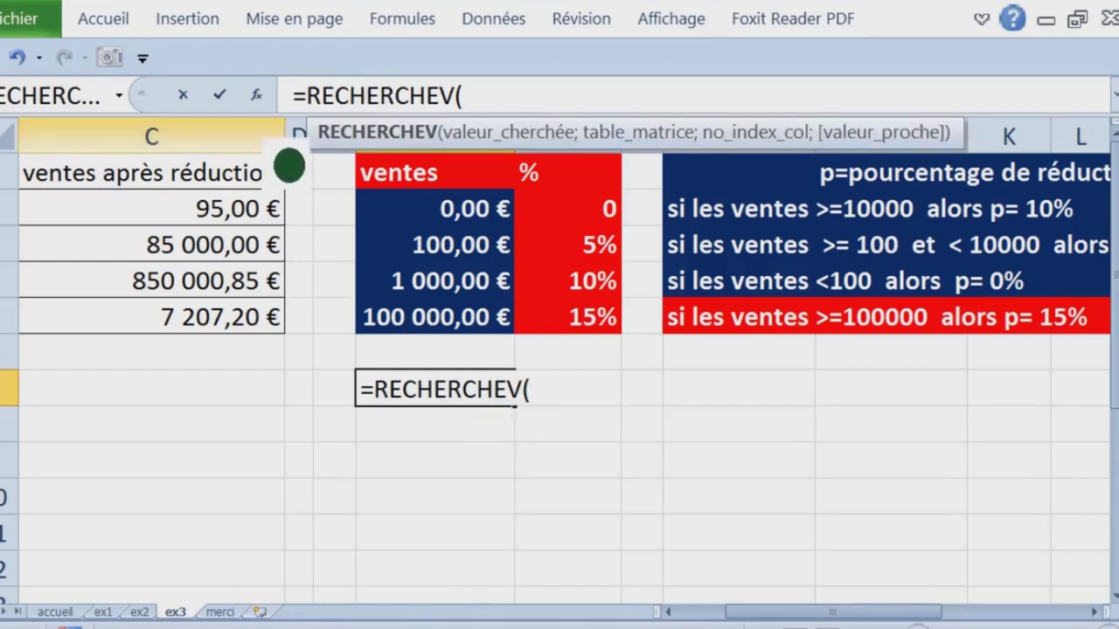
Step: Read the Table_matrice, No_index_col and Valeur_proche argument descriptions, then open RECHERCHEV's help article
left_click(256, 94)
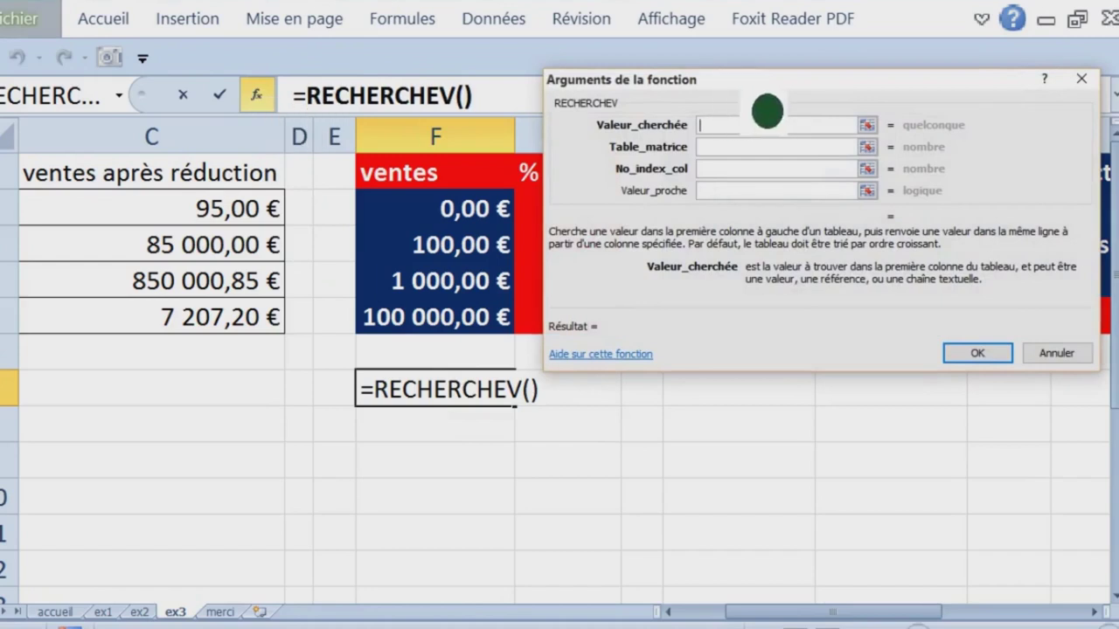
left_click_drag(767, 111, 406, 131)
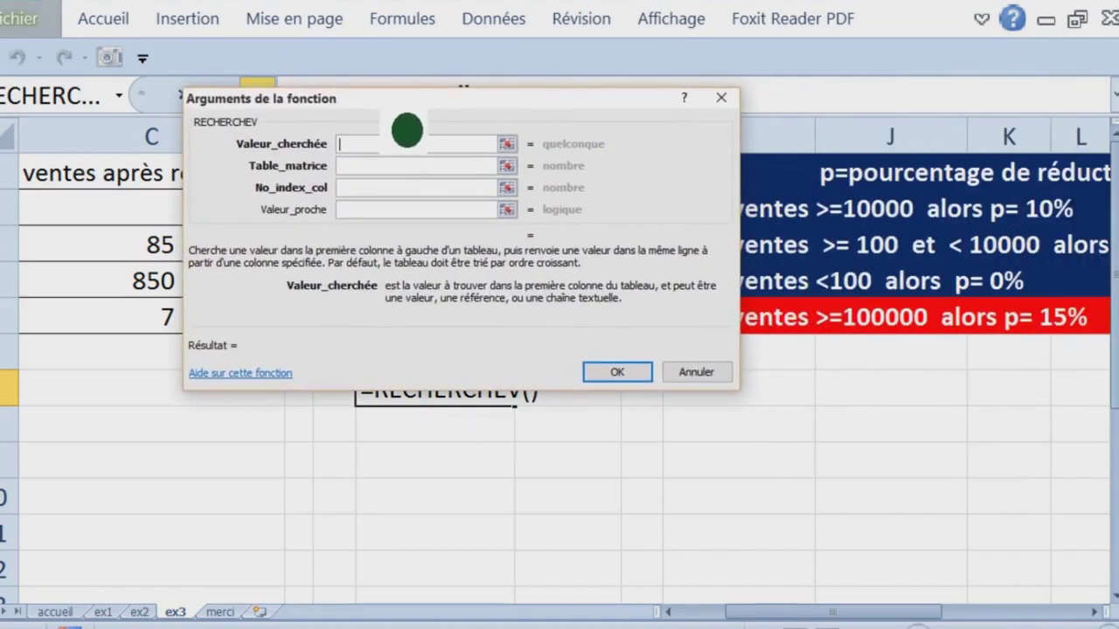
key("super+plus")
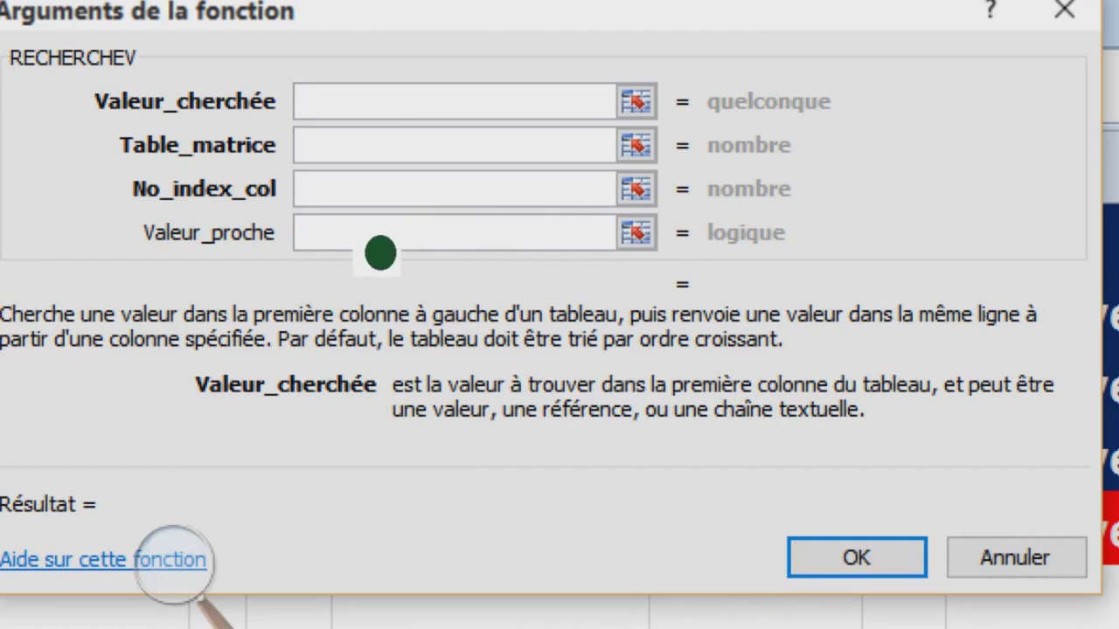
left_click(372, 154)
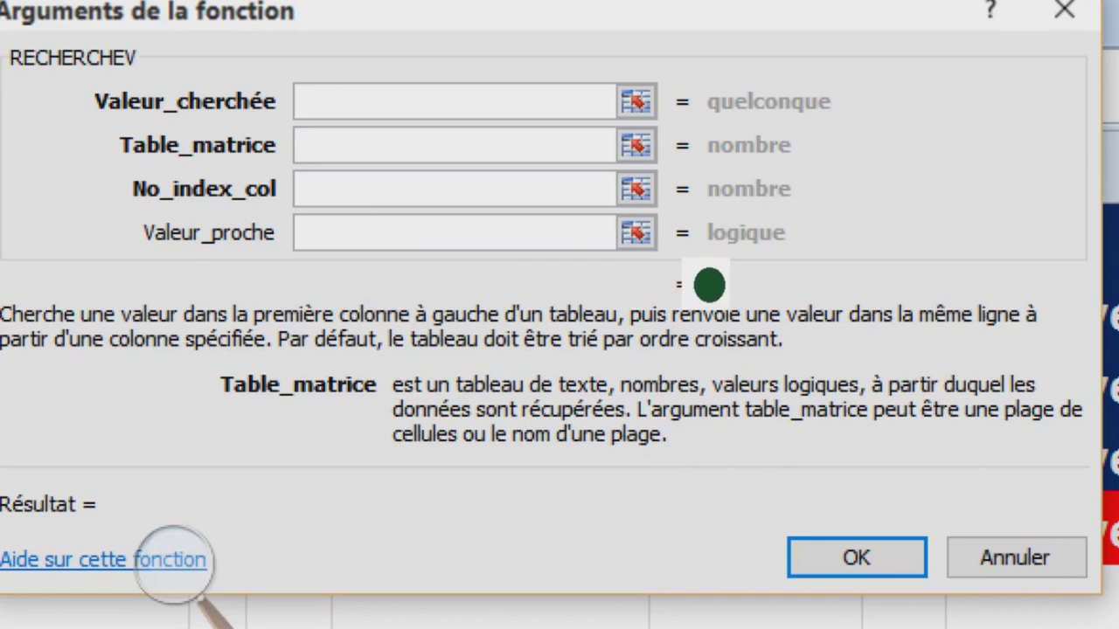
left_click(380, 176)
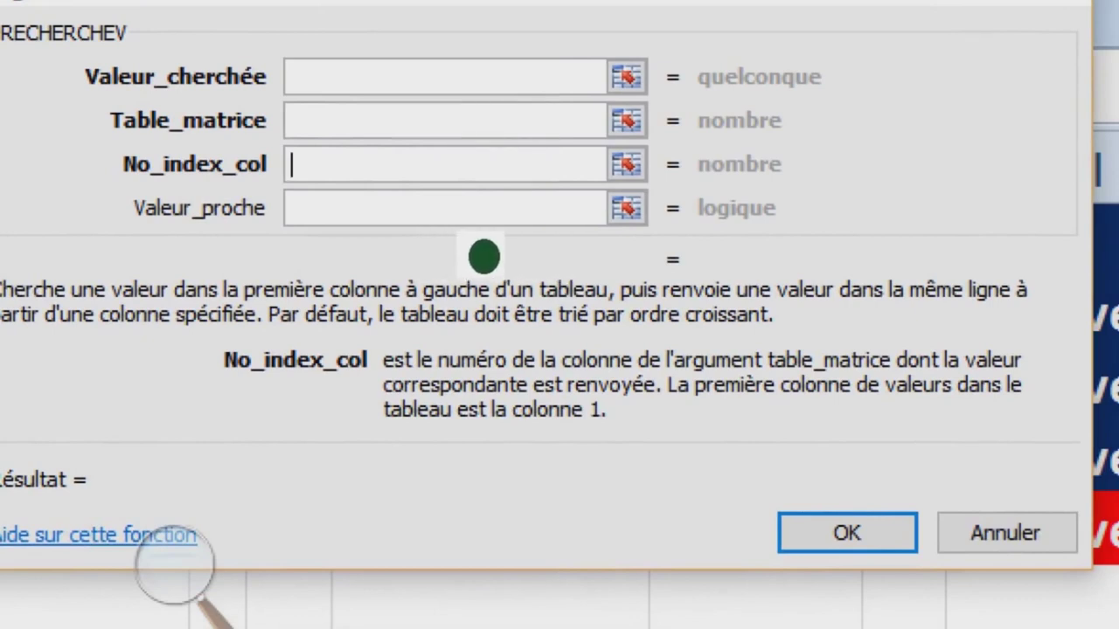
left_click(370, 191)
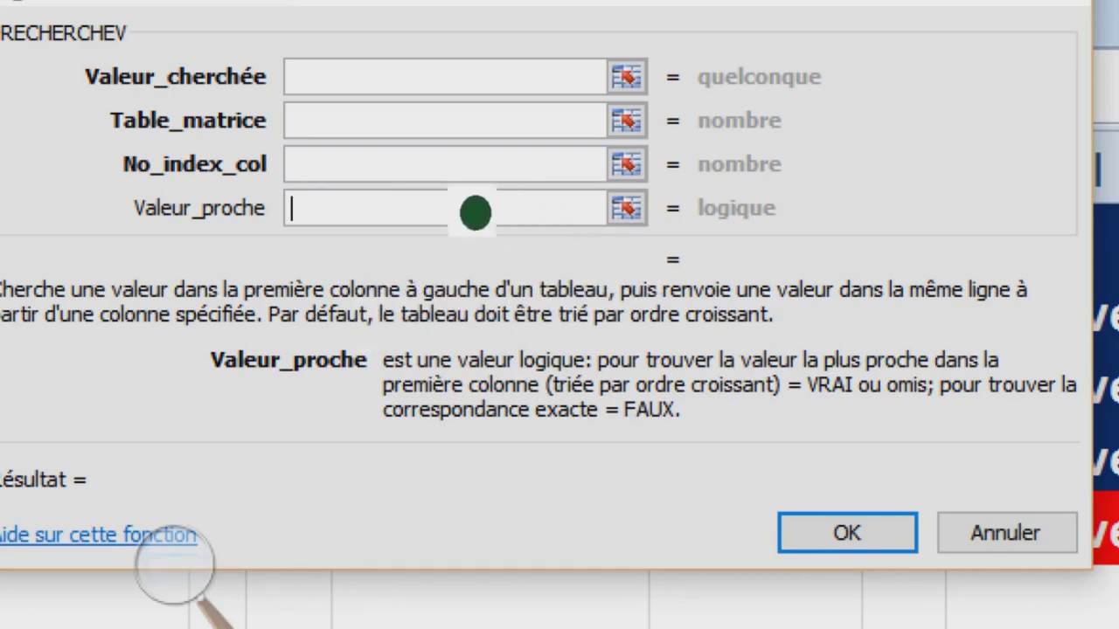
key("Tab")
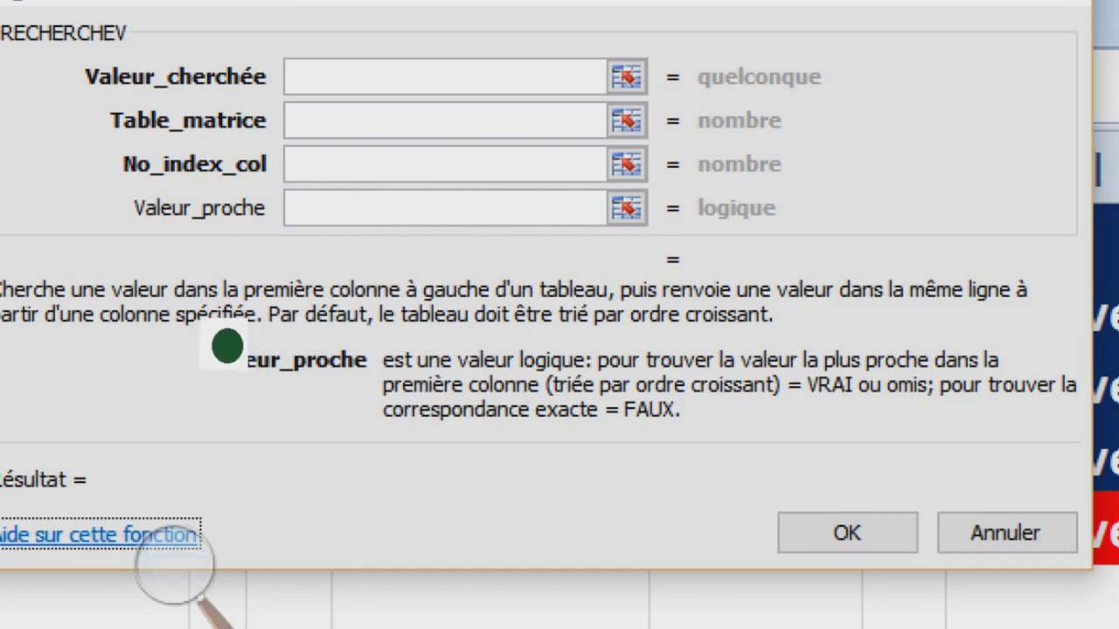
key("Return")
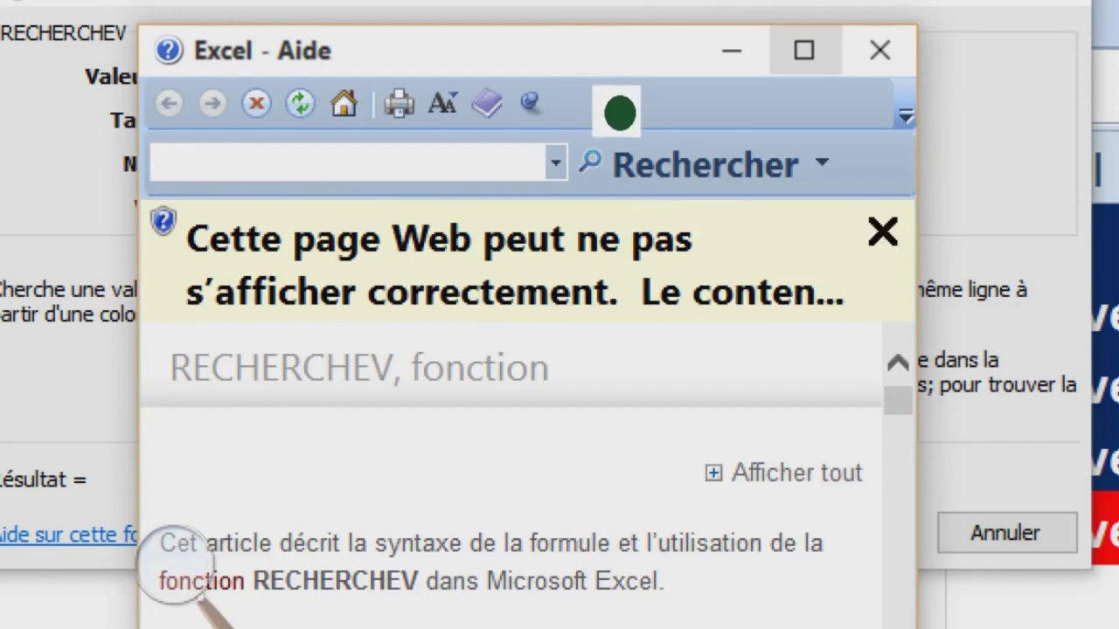
Step: Maximize the RECHERCHEV help window, reset magnification to normal size, and dismiss its warning bar
left_click(803, 50)
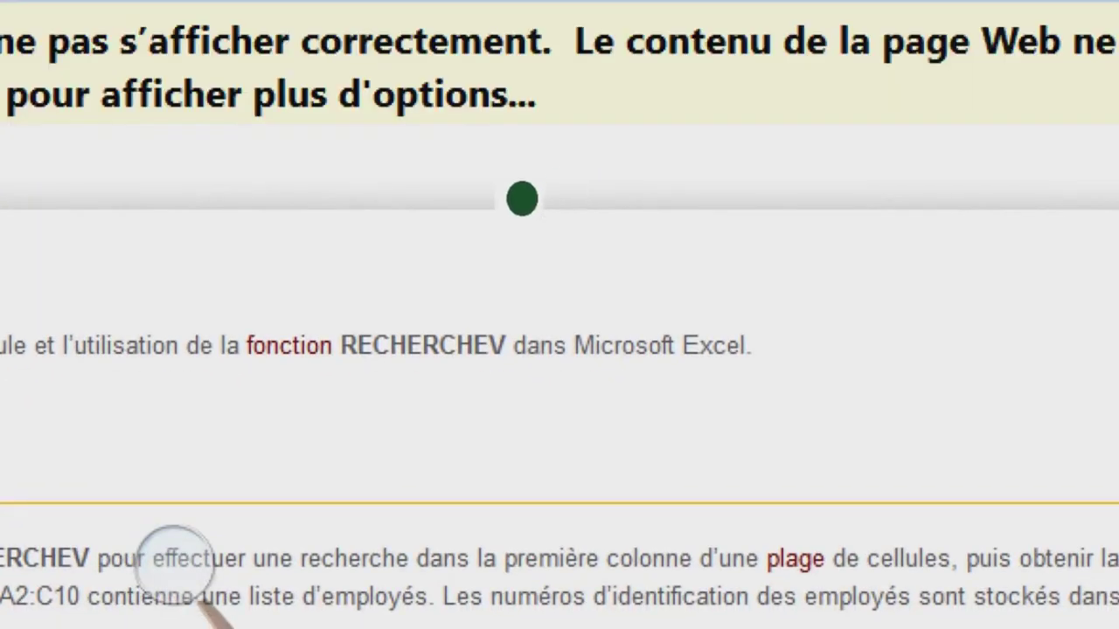
scroll(393, 266, "down", 3)
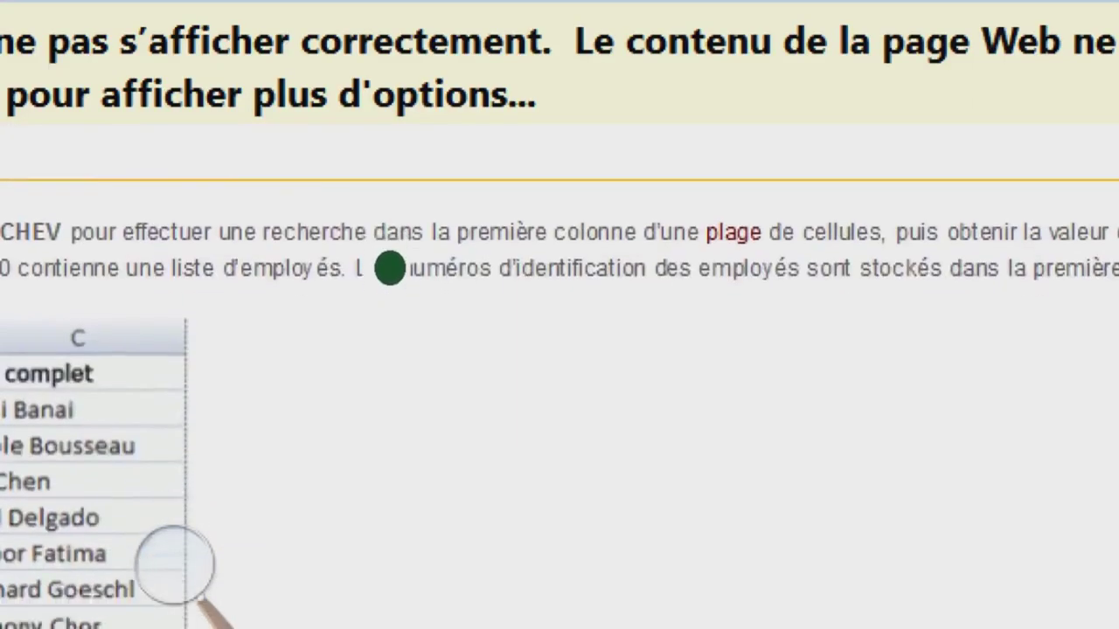
scroll(318, 469, "down", 3)
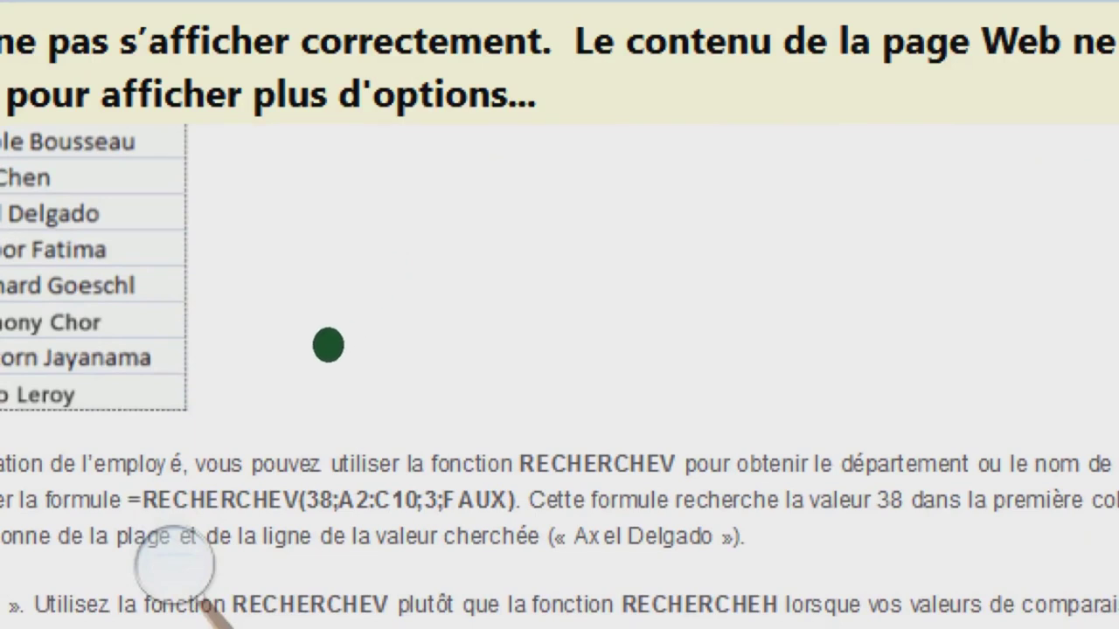
left_click(175, 563)
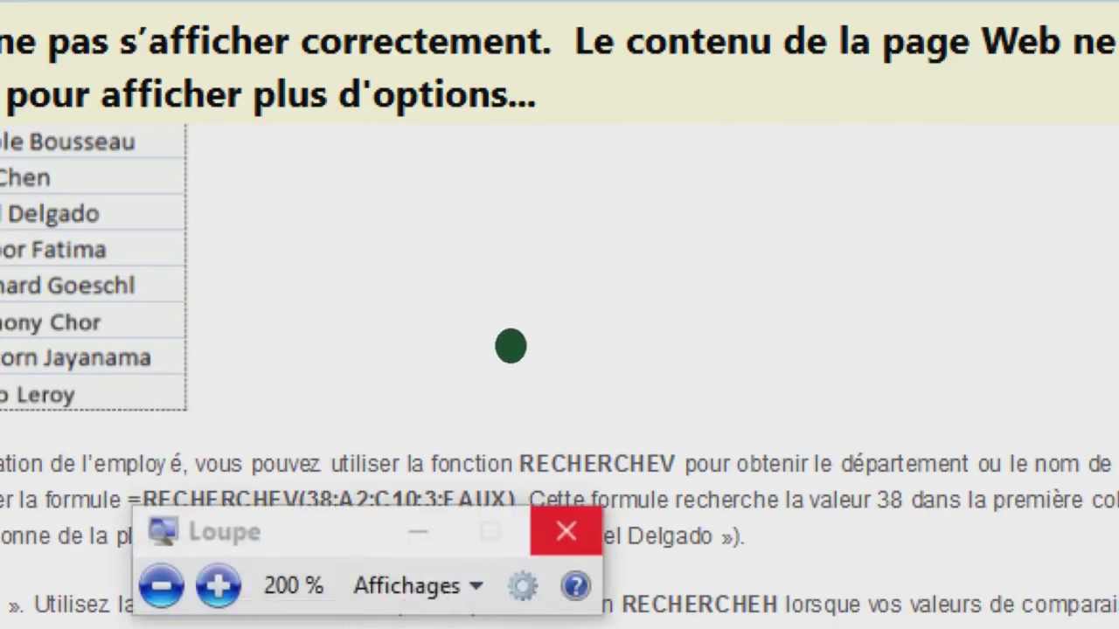
left_click(510, 346)
scroll(367, 288, "down", 2)
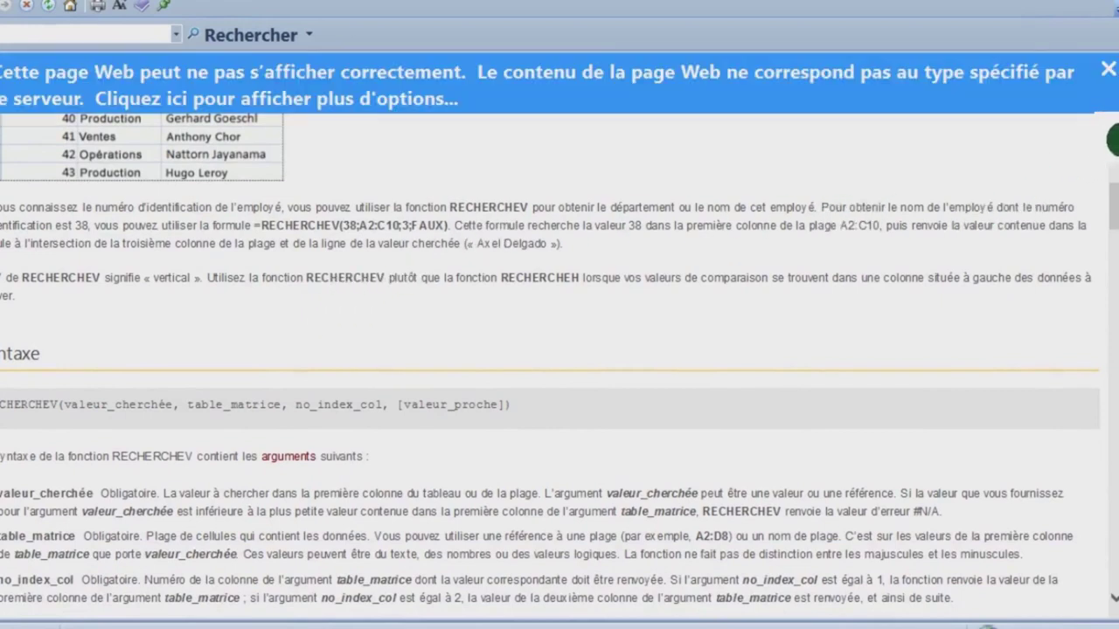
left_click(1108, 68)
Step: Scroll through the RECHERCHEV syntax and worked examples, then close the help window
scroll(730, 254, "down", 3)
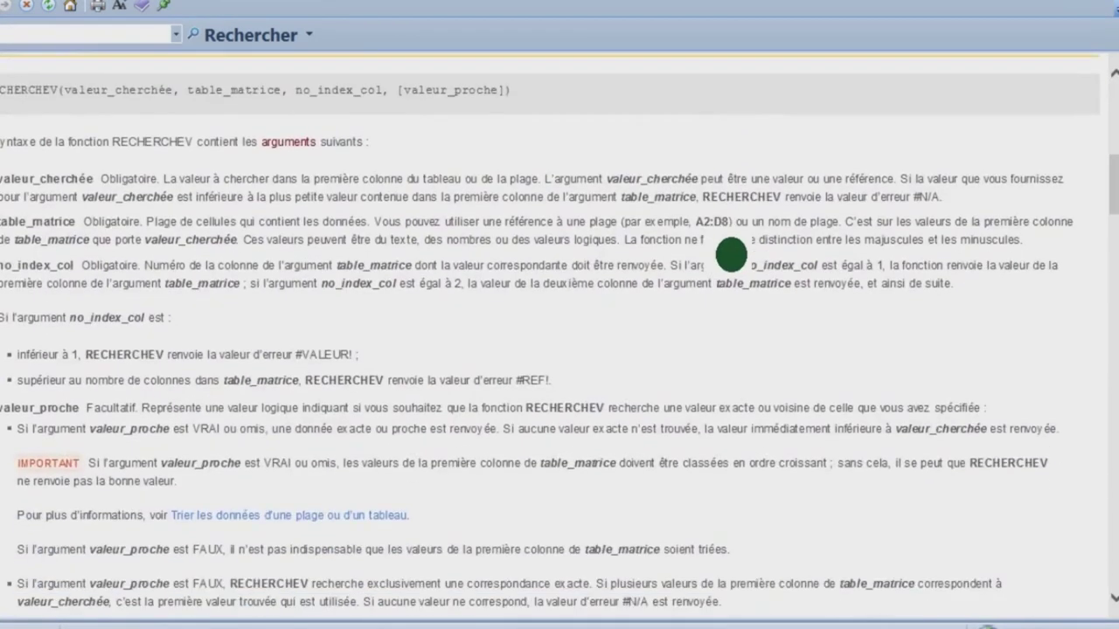
scroll(731, 255, "down", 1)
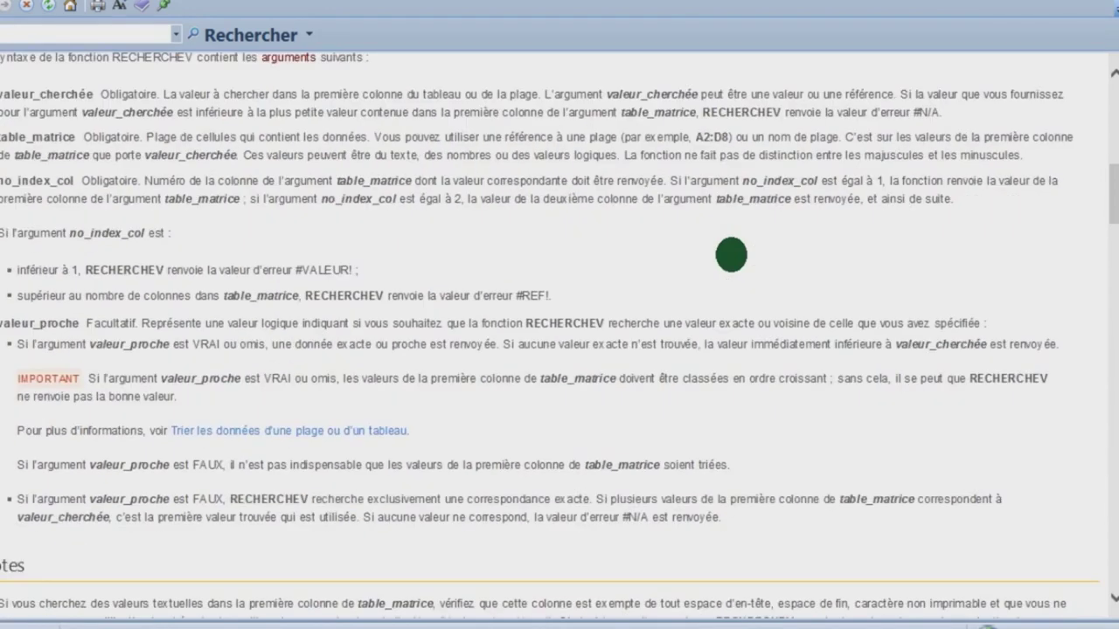
scroll(731, 255, "down", 3)
scroll(730, 254, "down", 2)
scroll(730, 255, "down", 3)
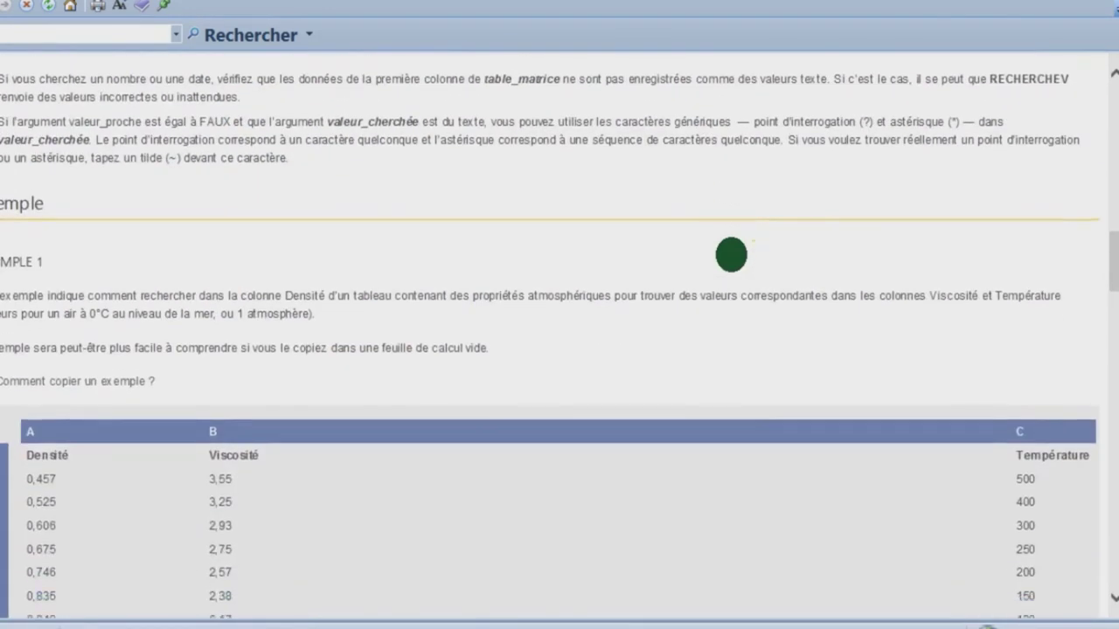
scroll(731, 255, "down", 2)
scroll(730, 254, "down", 1)
scroll(731, 254, "down", 1)
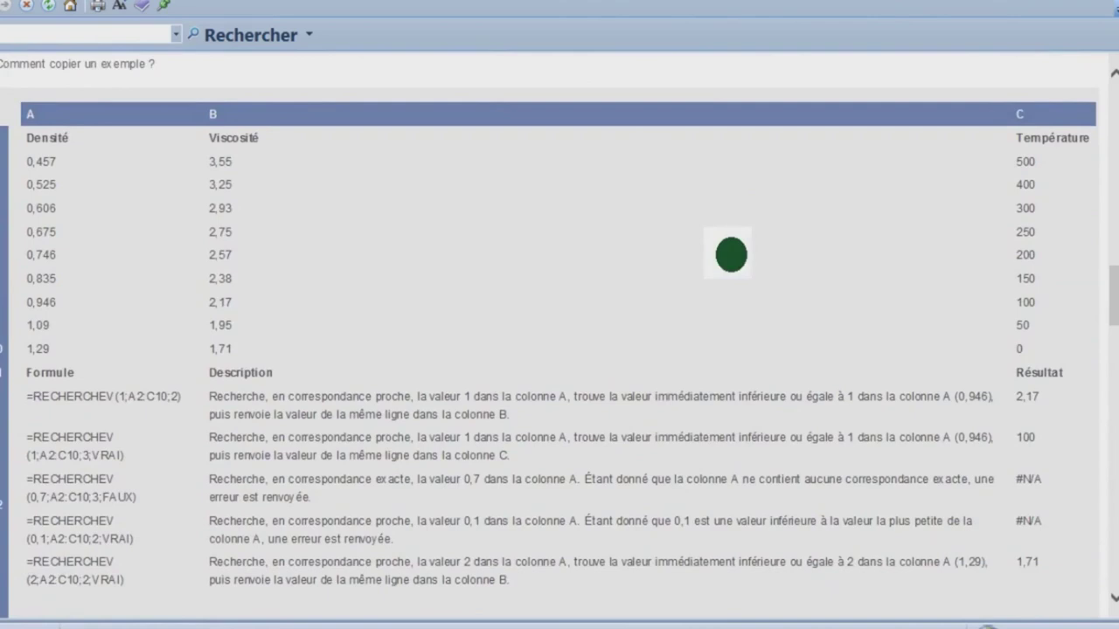
scroll(730, 254, "down", 1)
scroll(730, 254, "down", 2)
scroll(730, 254, "down", 2)
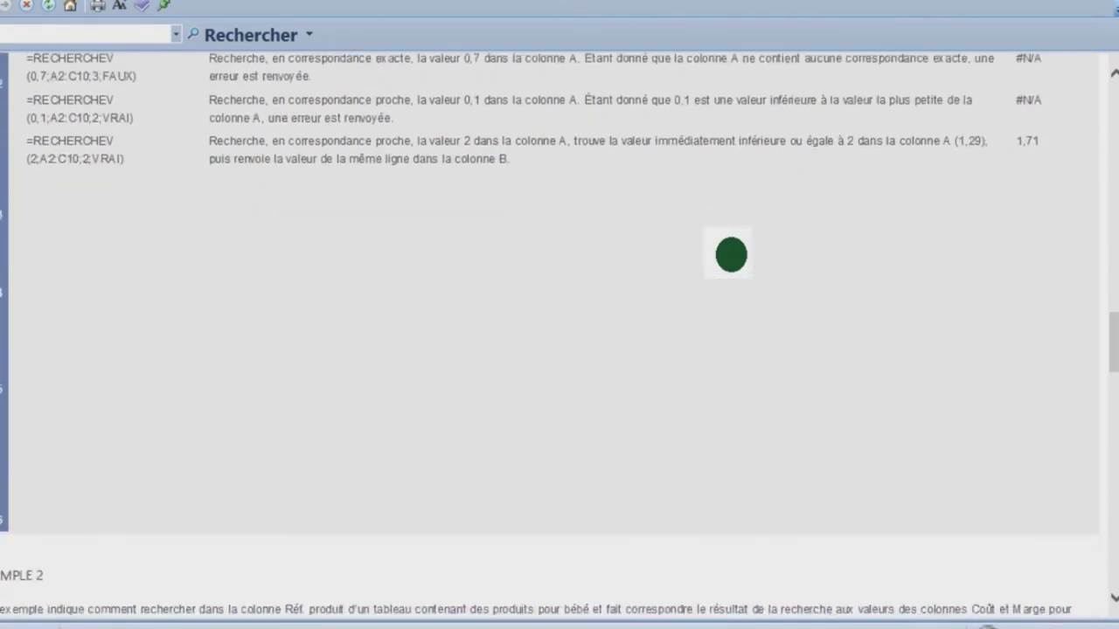
scroll(730, 254, "down", 2)
scroll(731, 254, "down", 3)
scroll(731, 254, "down", 2)
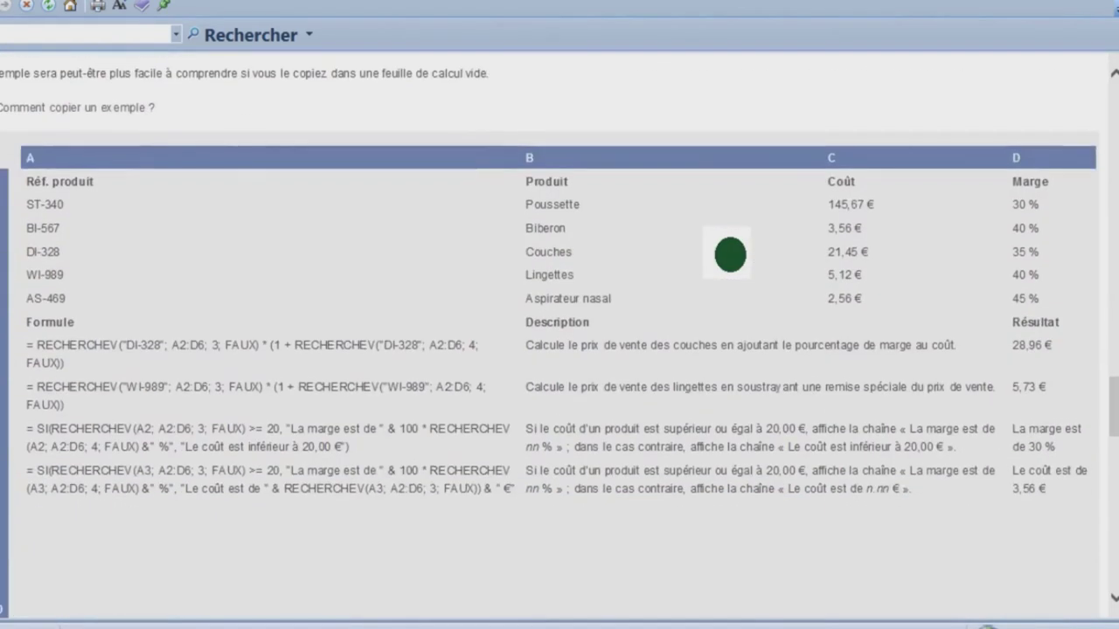
scroll(730, 254, "down", 3)
scroll(728, 254, "down", 3)
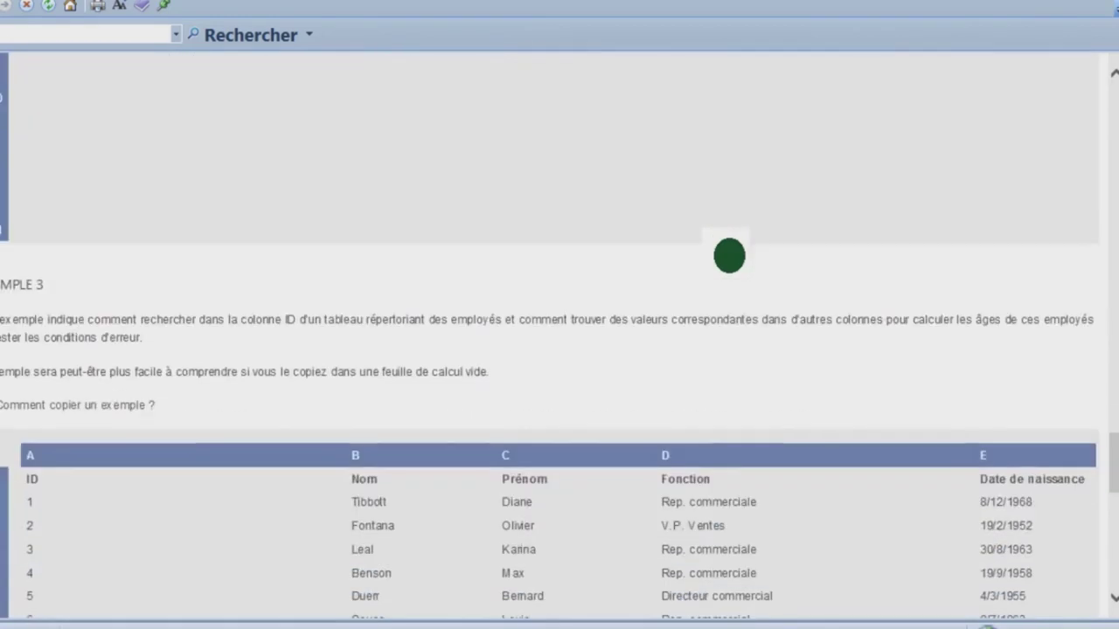
scroll(729, 255, "down", 3)
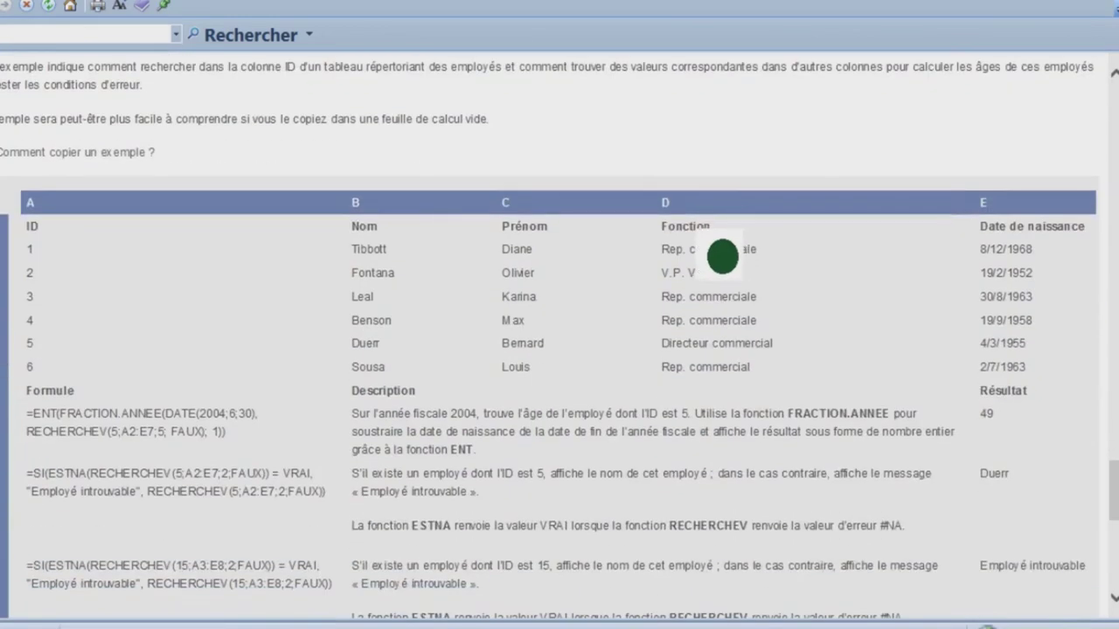
key("alt+F4")
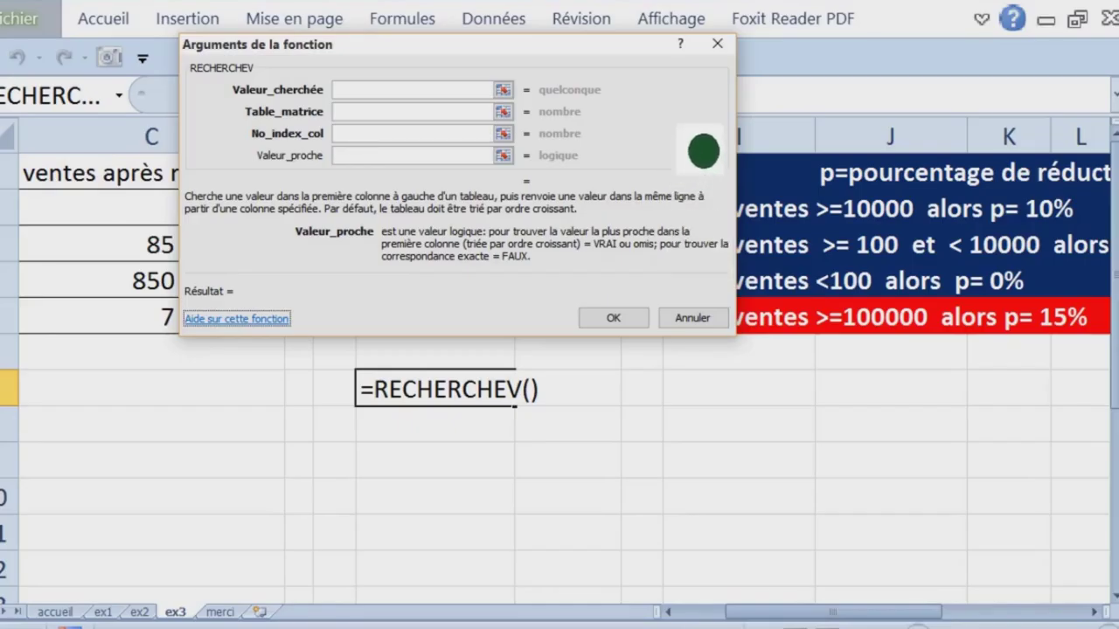
Step: Cancel the RECHERCHEV formula leaving F7 empty, then highlight the thank-you lines A1:F4 on the merci sheet
left_click(716, 43)
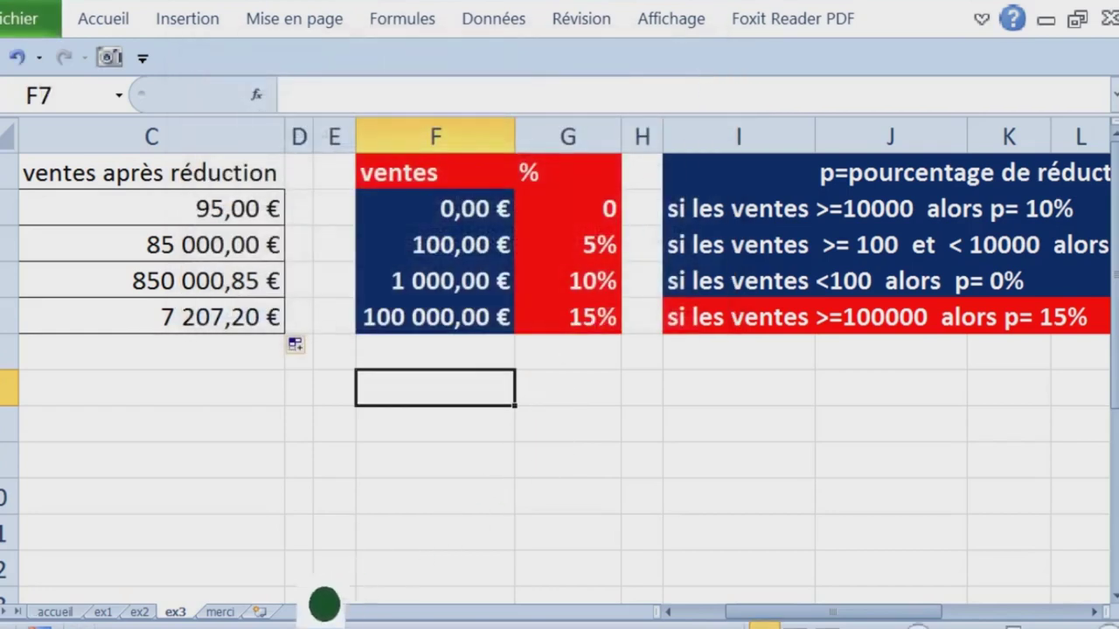
left_click(220, 612)
left_click_drag(115, 337, 1029, 343)
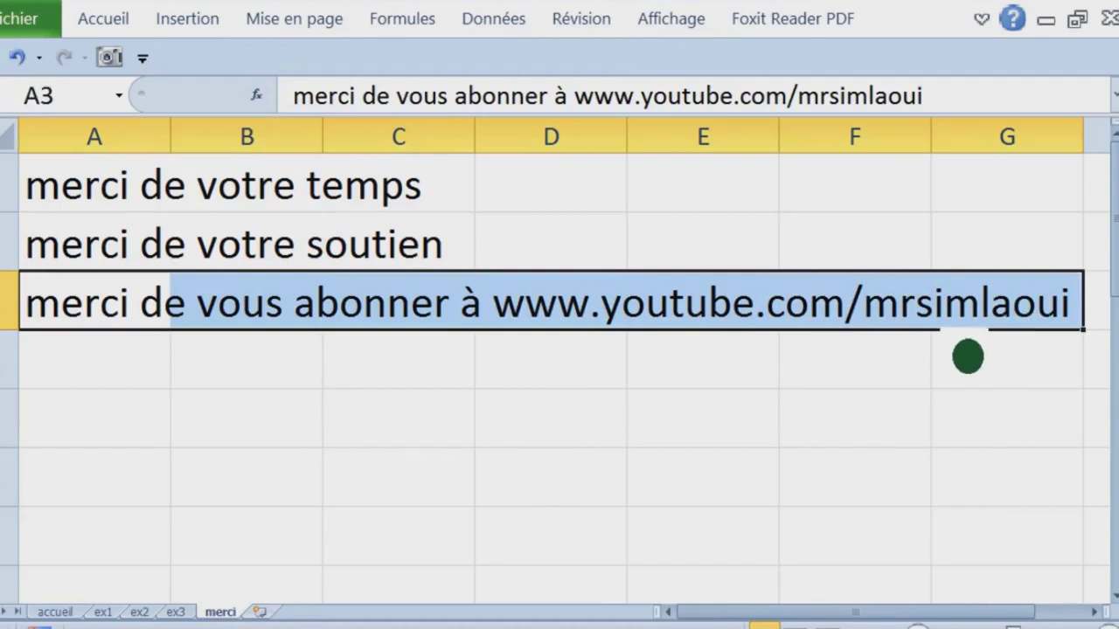
left_click(708, 367)
mouse_move(96, 188)
left_mouse_down()
mouse_move(928, 359)
mouse_move(1054, 353)
left_mouse_up()
left_click(901, 323)
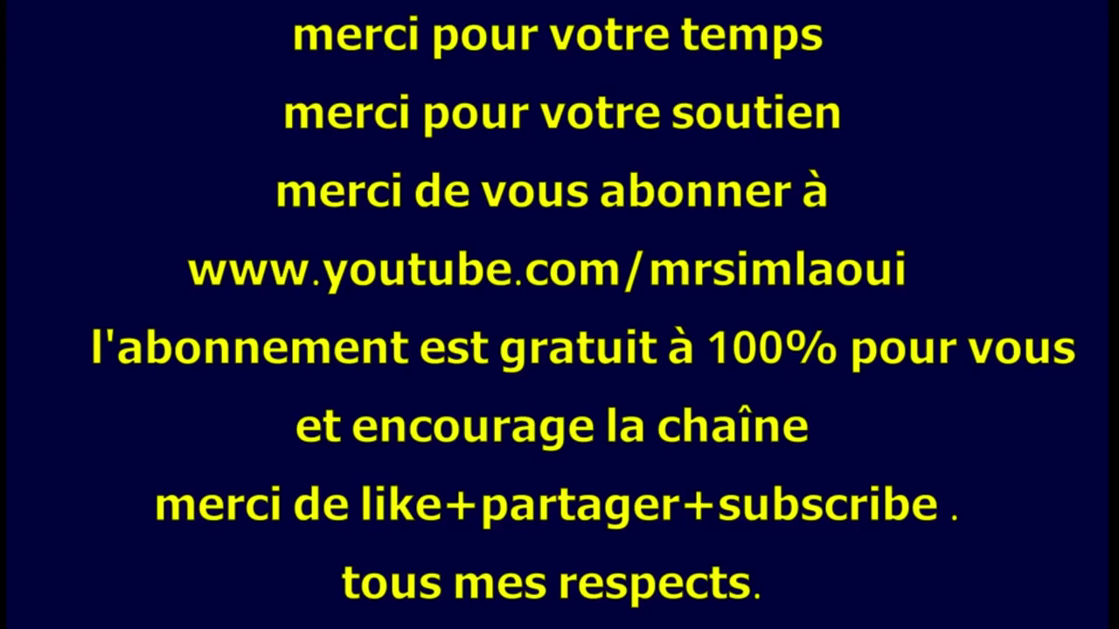